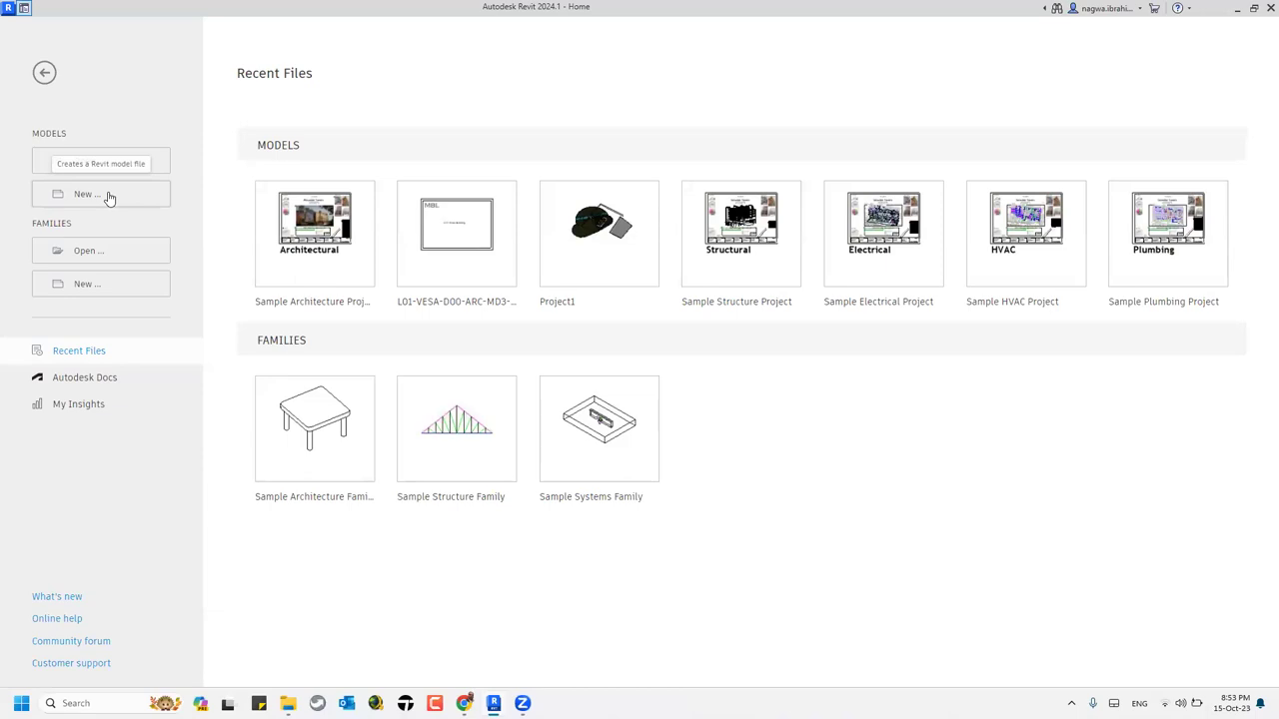
- Create a new project from the Metric Multi-discipline template
{"action": "left_click", "coordinate": [110, 197]}
{"action": "left_click", "coordinate": [607, 328]}
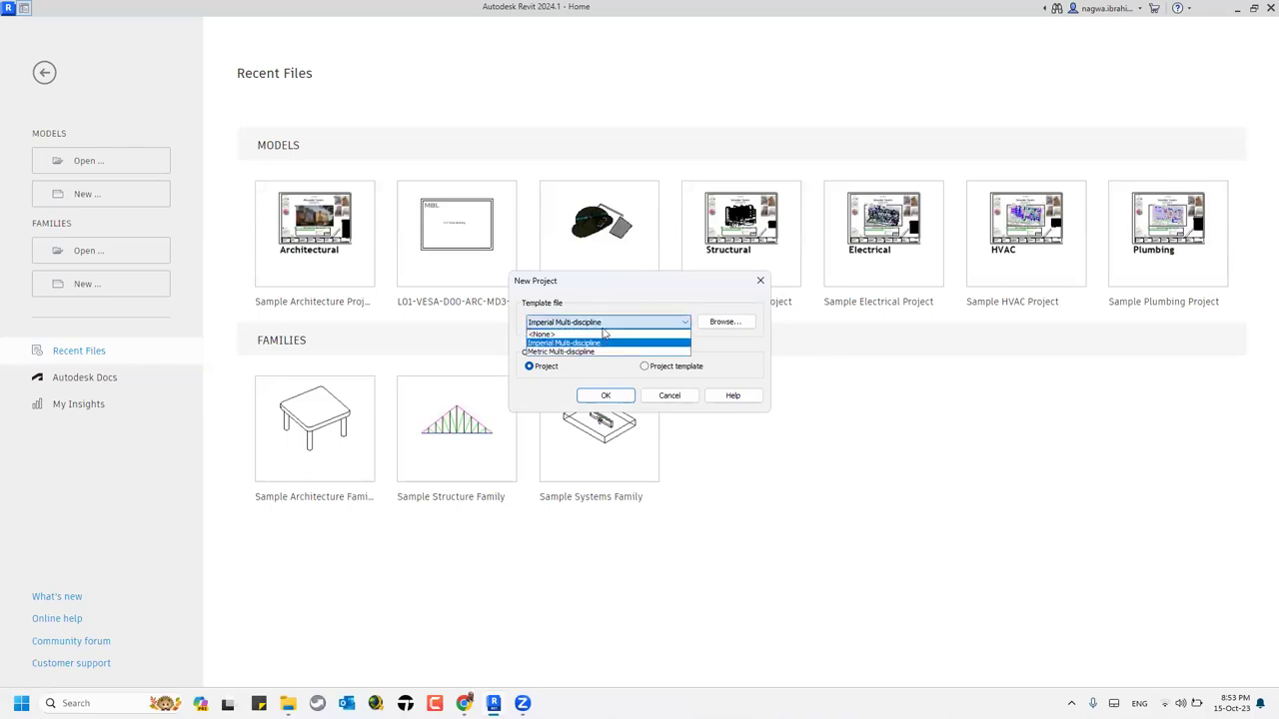
{"action": "left_click", "coordinate": [601, 353]}
{"action": "left_click", "coordinate": [602, 396]}
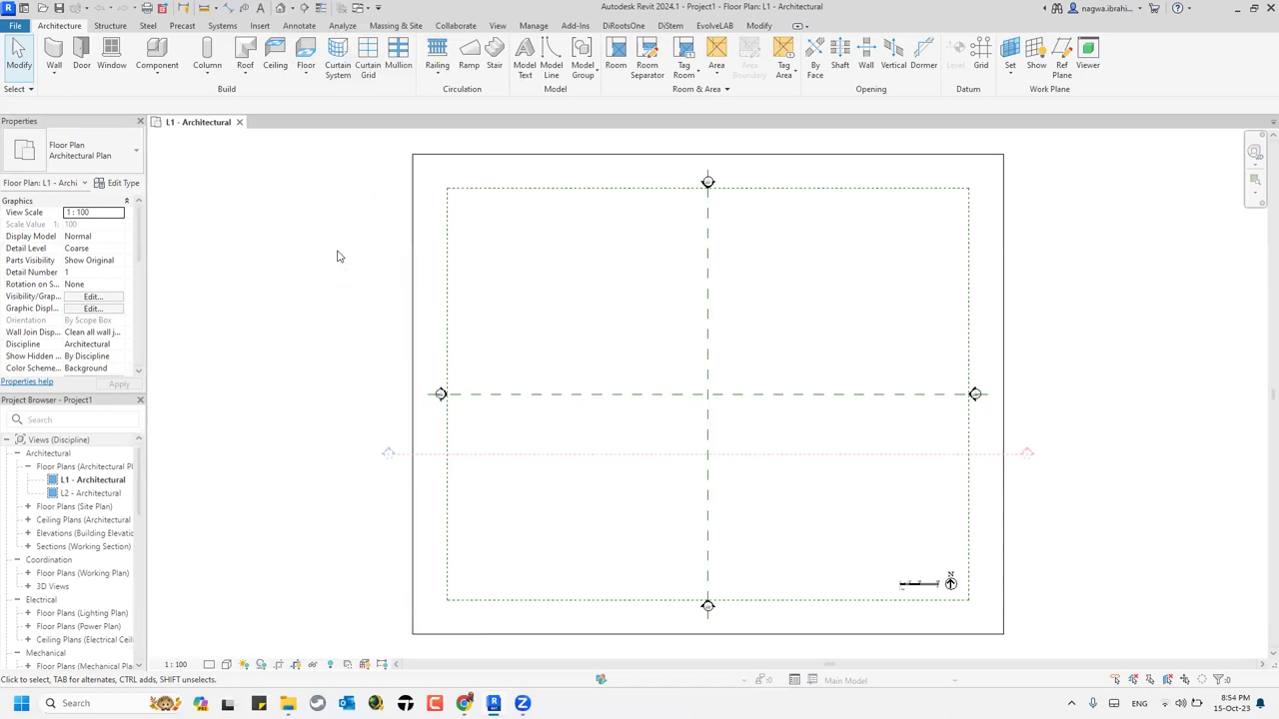
- Draw a six-sided polygon of Generic - 200mm architectural walls on L1, centred on the intersection of the two dashed reference lines
{"action": "left_click", "coordinate": [54, 75]}
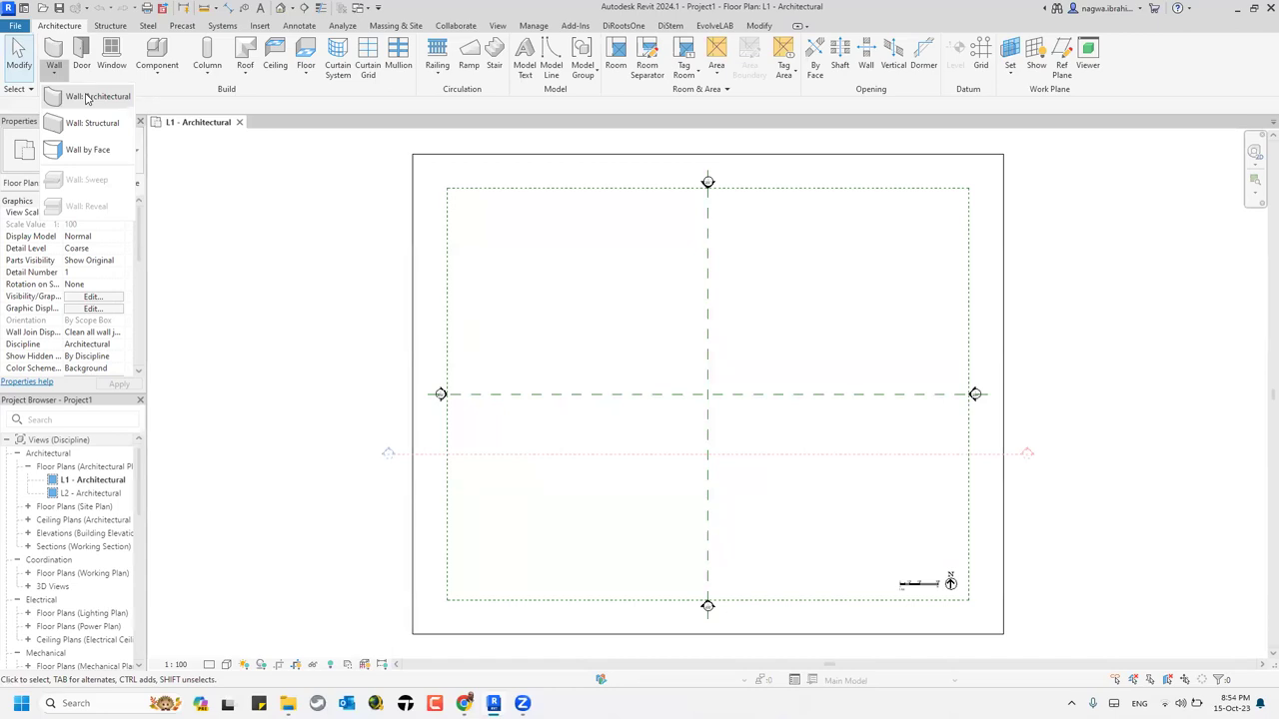
{"action": "left_click", "coordinate": [87, 97]}
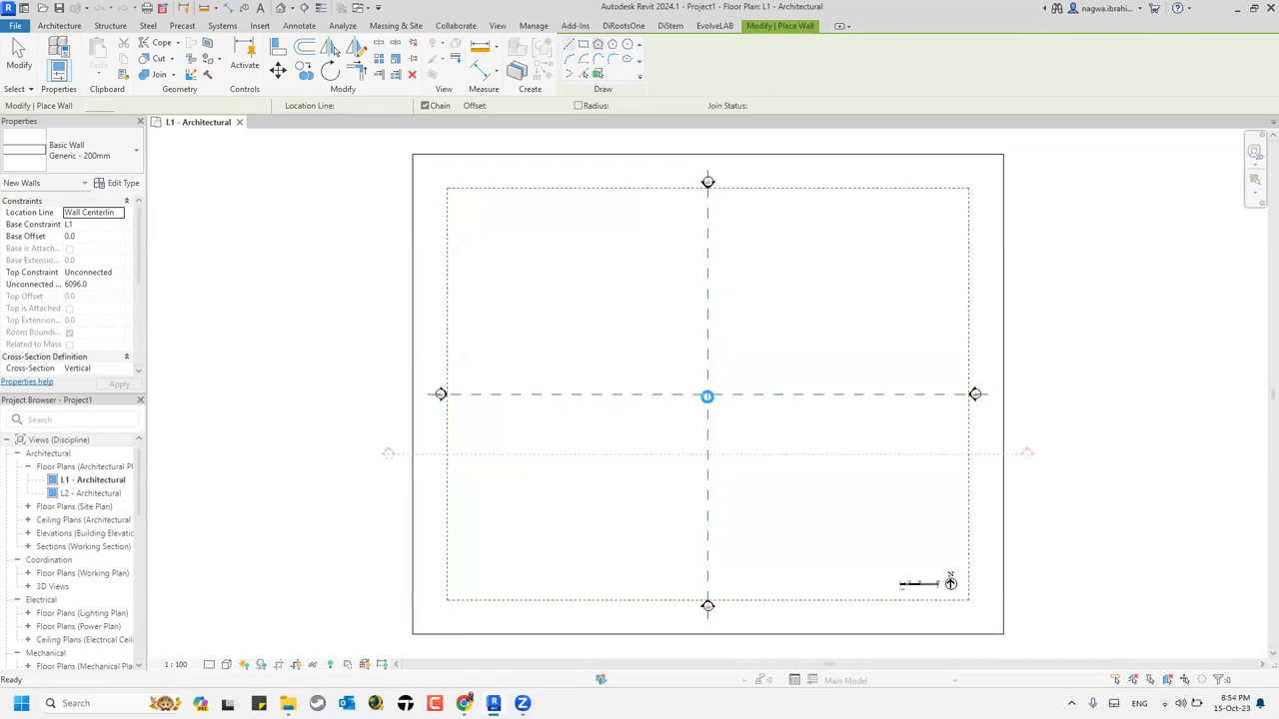
{"action": "left_click", "coordinate": [707, 395]}
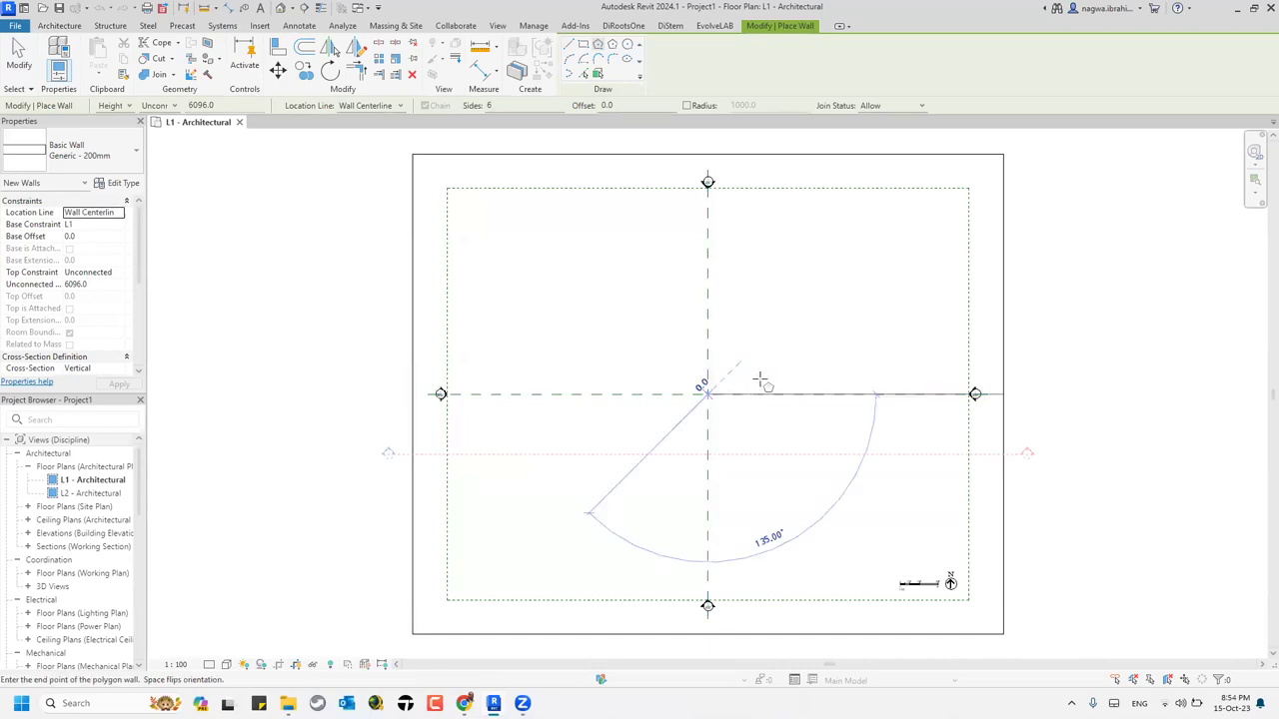
{"action": "left_click", "coordinate": [819, 396]}
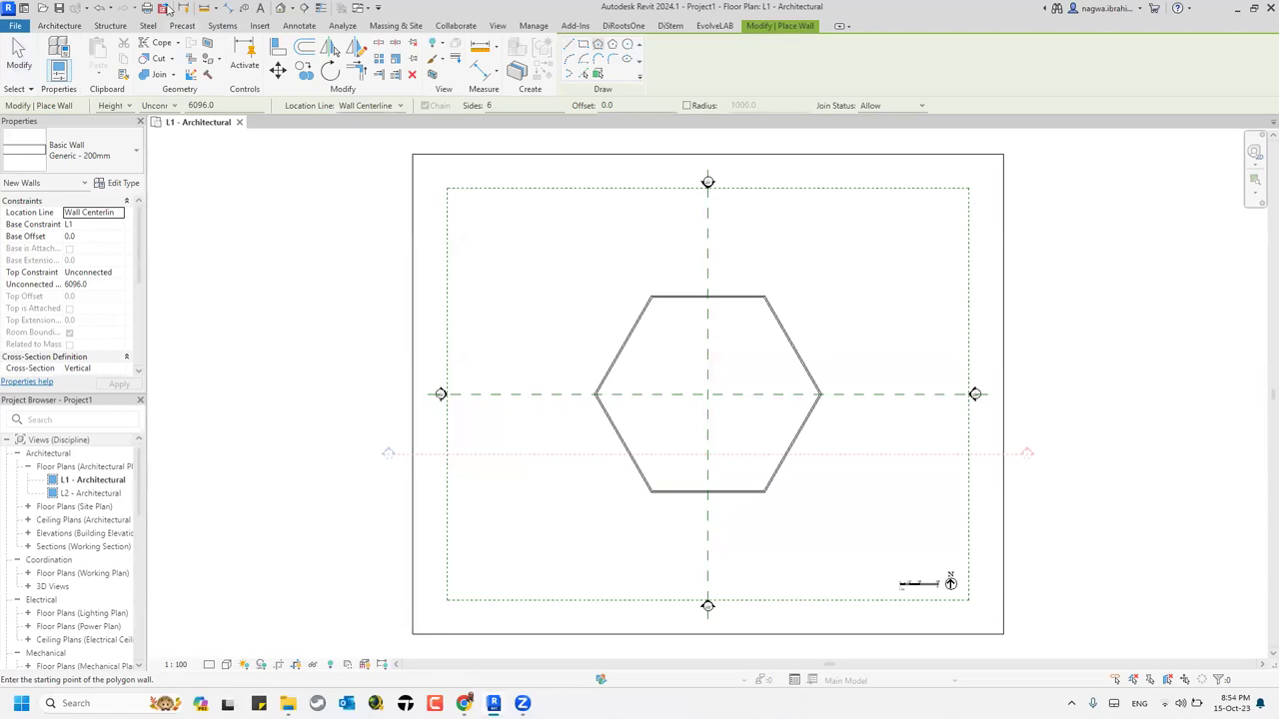
- Show the model in the default 3D view and delete the hexagon's southeast wall
{"action": "left_click", "coordinate": [286, 9]}
{"action": "left_click", "coordinate": [285, 9]}
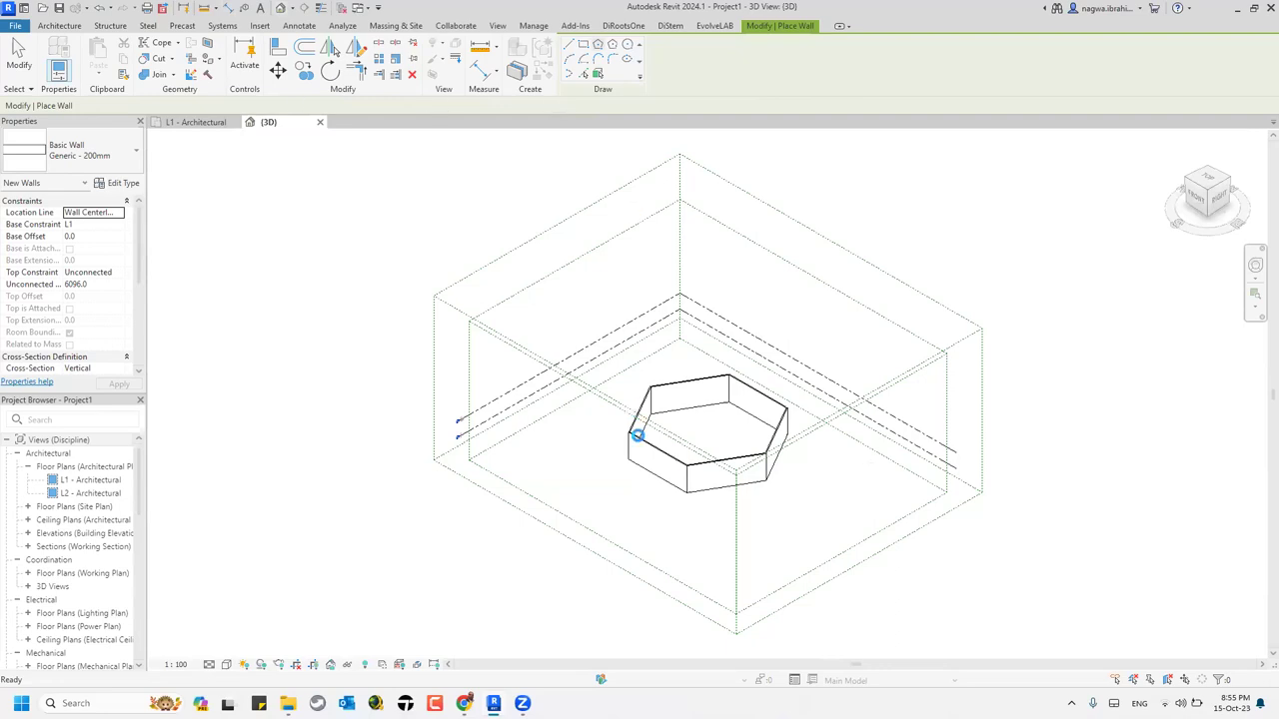
{"action": "scroll", "coordinate": [704, 497], "scroll_direction": "up", "scroll_amount": 3}
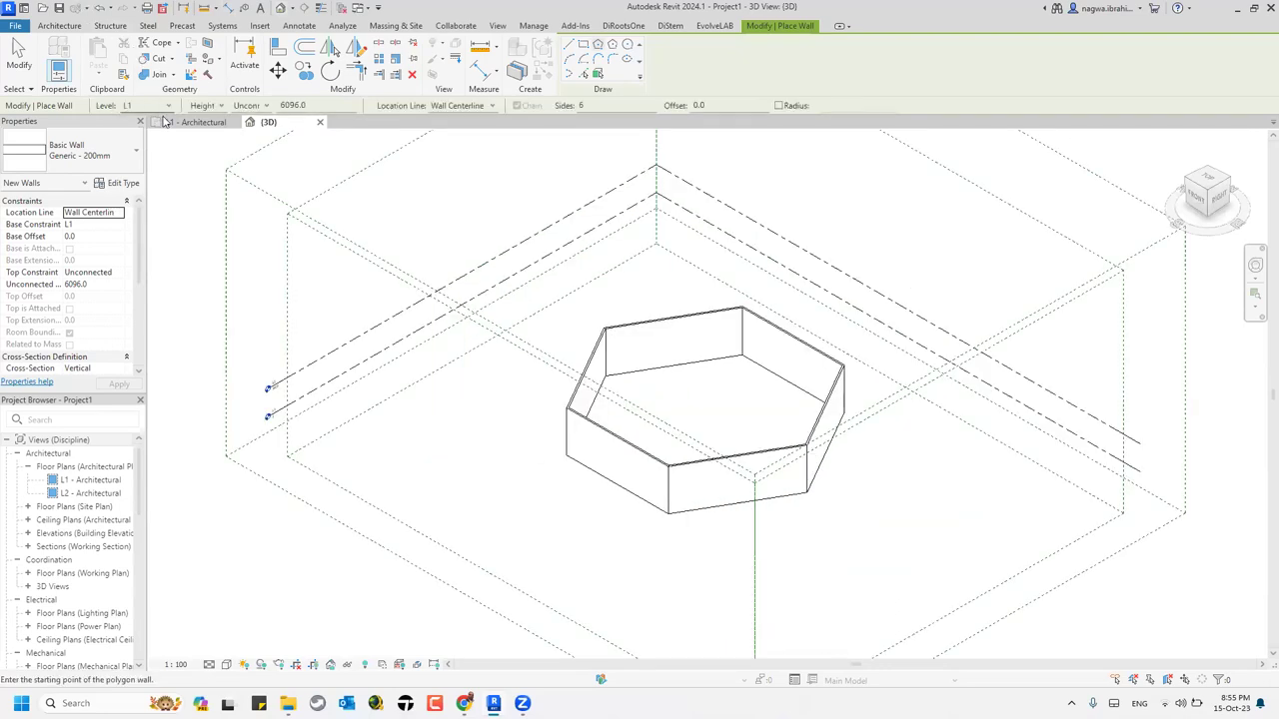
{"action": "key", "text": "Escape"}
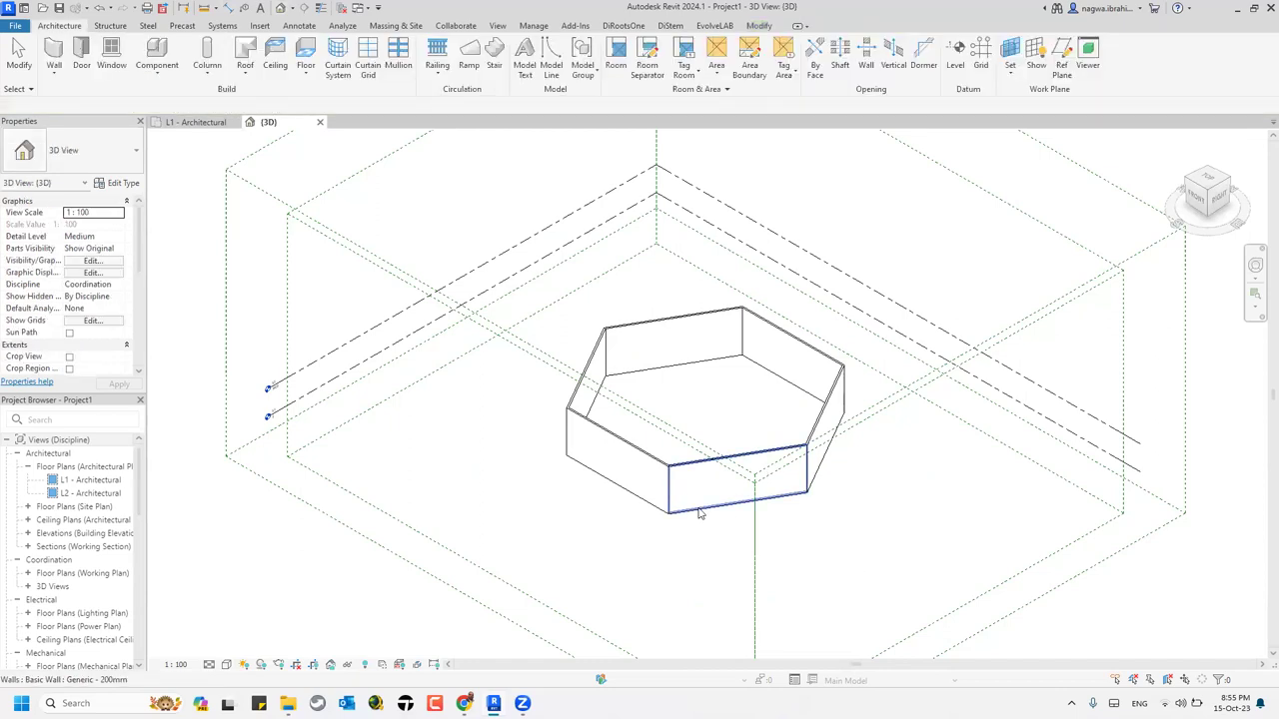
{"action": "left_click", "coordinate": [714, 563]}
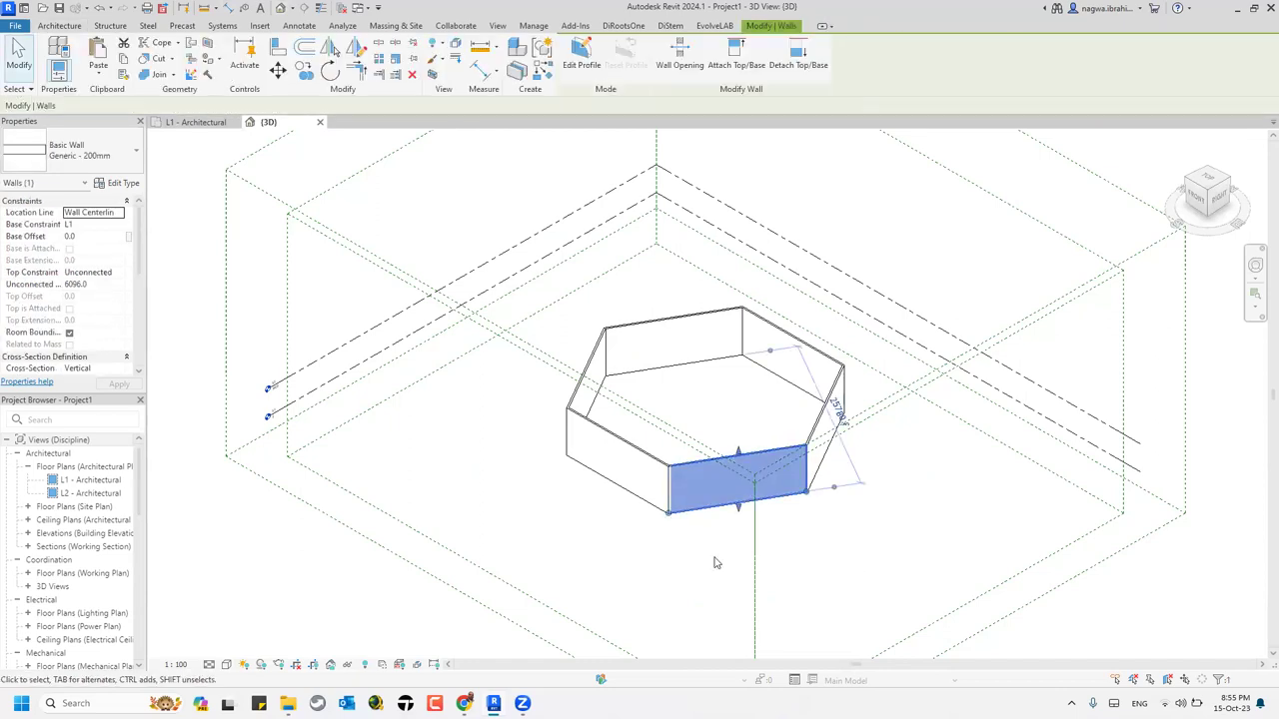
{"action": "key", "text": "Delete"}
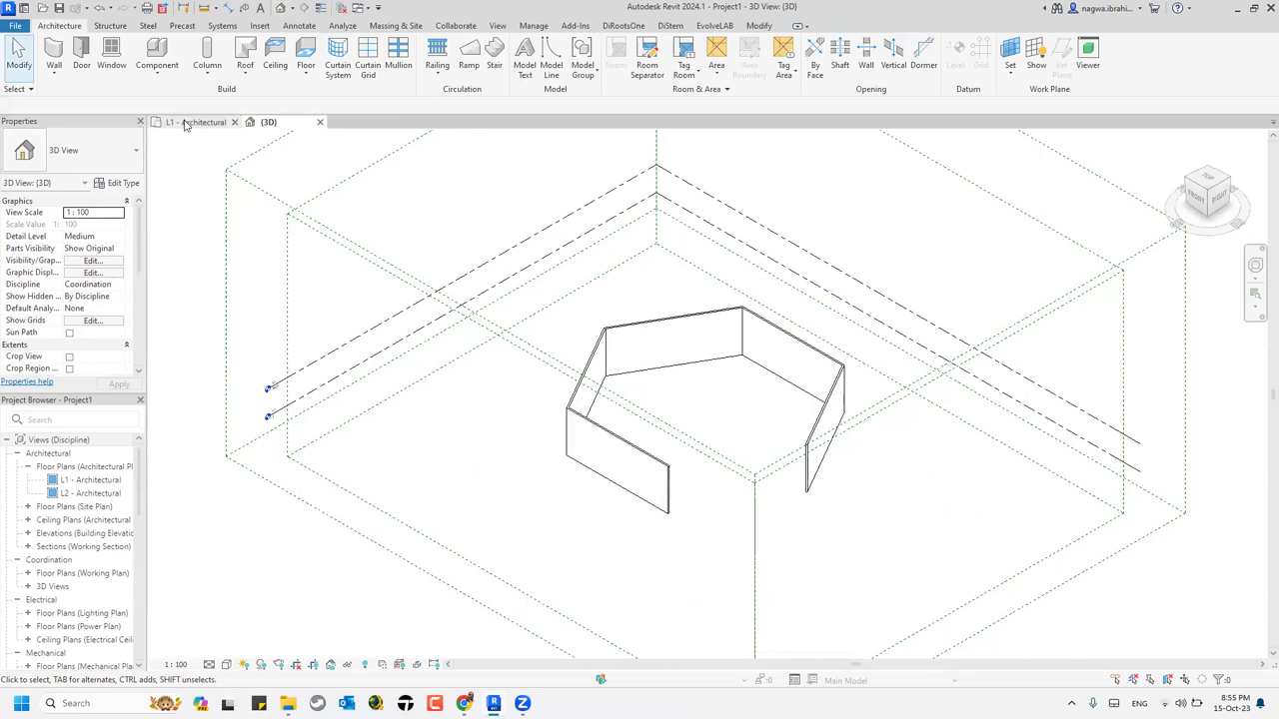
- Open the West architectural elevation from its elevation marker in the L1 floor plan
{"action": "left_click", "coordinate": [186, 123]}
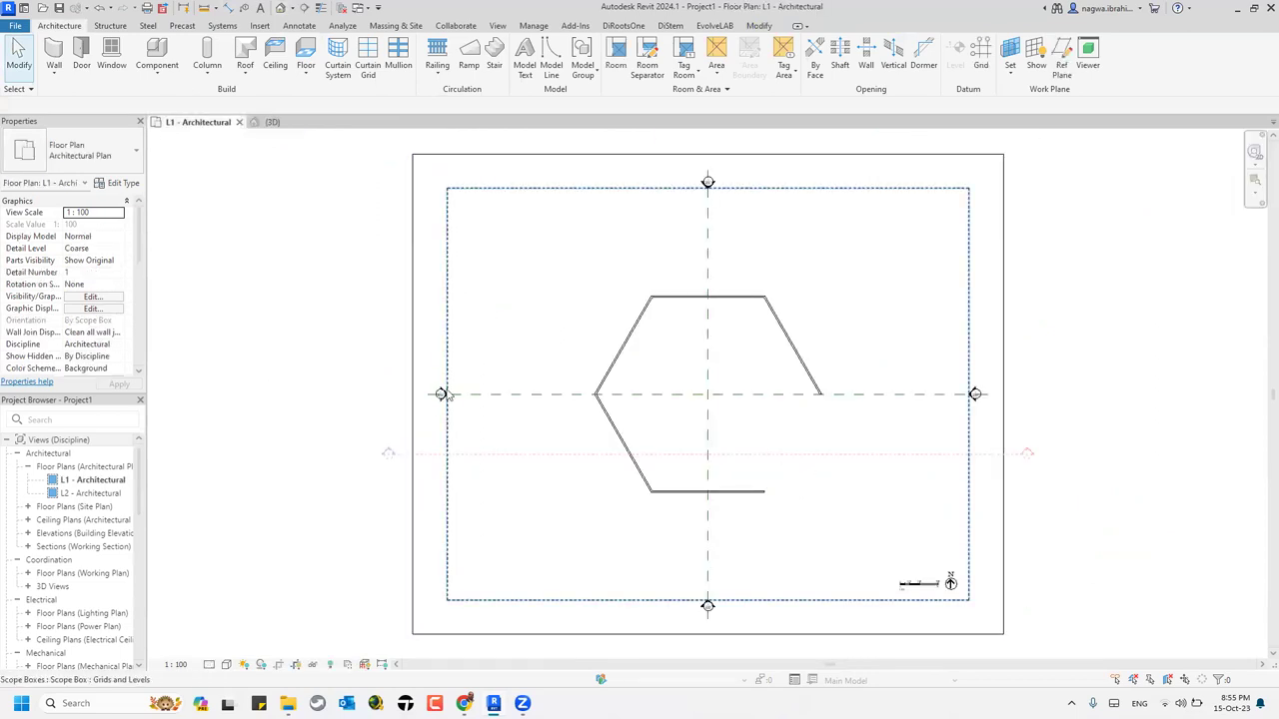
{"action": "scroll", "coordinate": [442, 400], "scroll_direction": "up", "scroll_amount": 5}
{"action": "scroll", "coordinate": [441, 399], "scroll_direction": "up", "scroll_amount": 3}
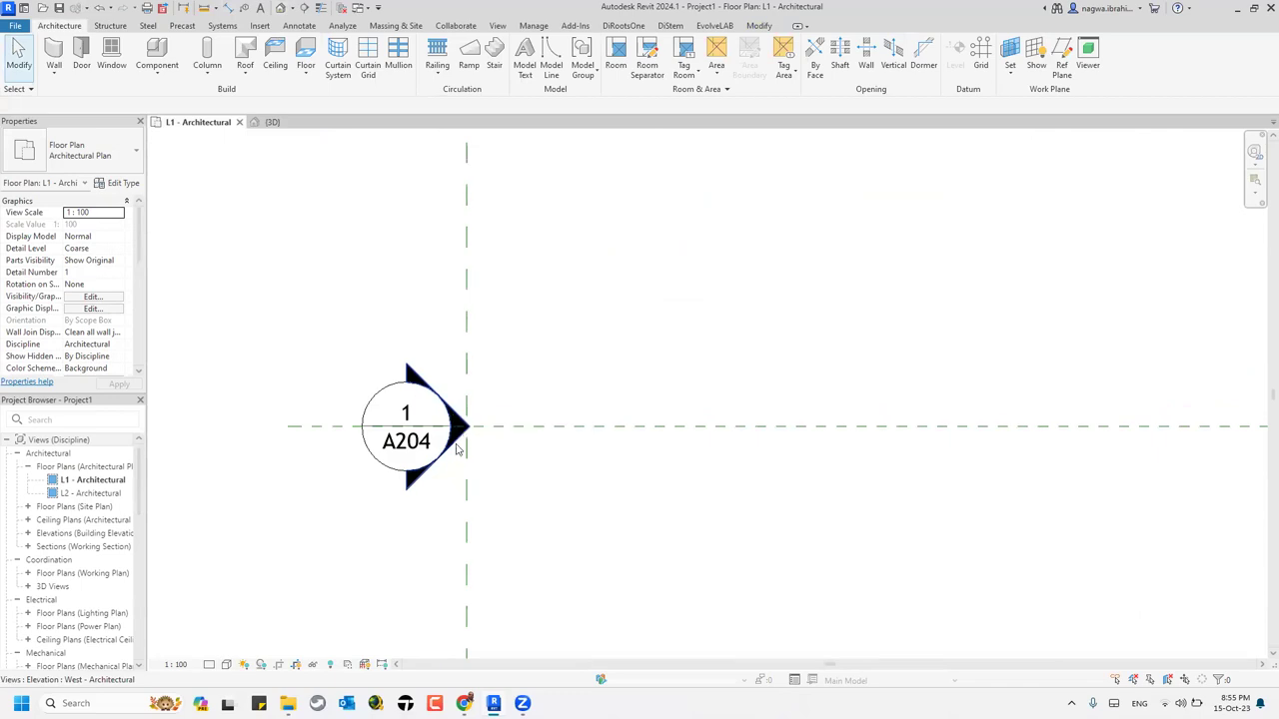
{"action": "left_click", "coordinate": [456, 449]}
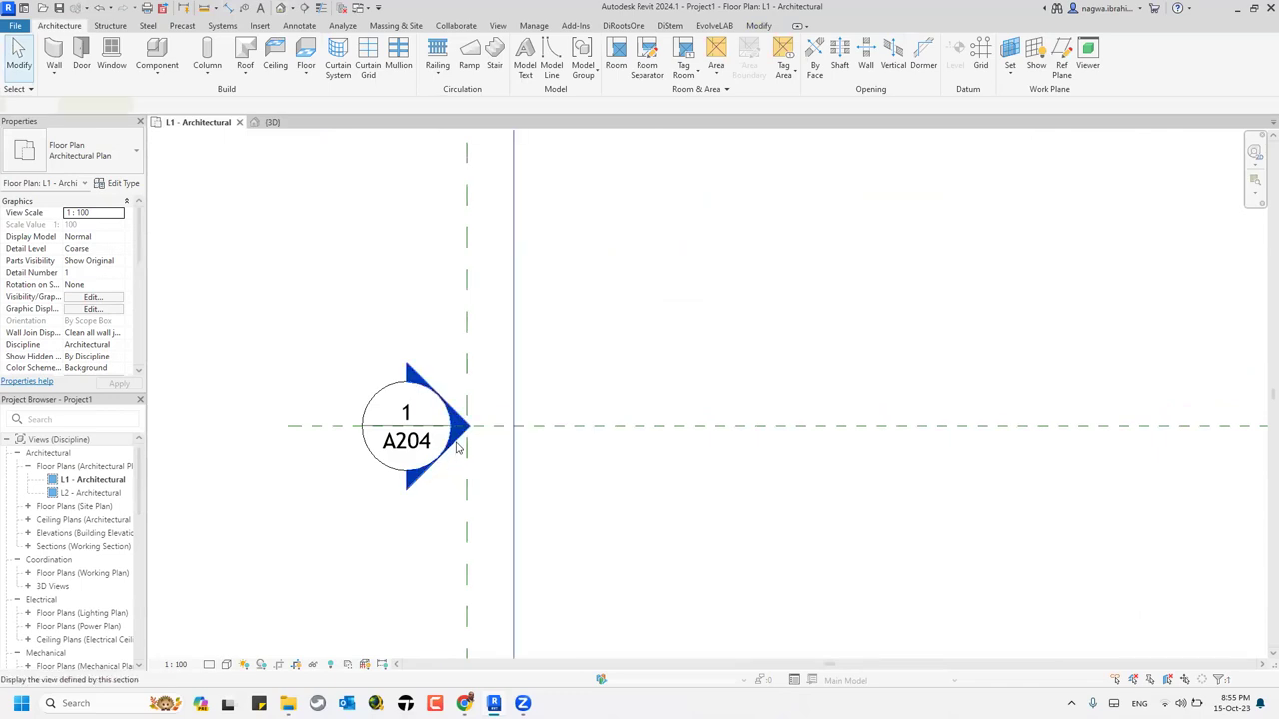
{"action": "right_click", "coordinate": [457, 449]}
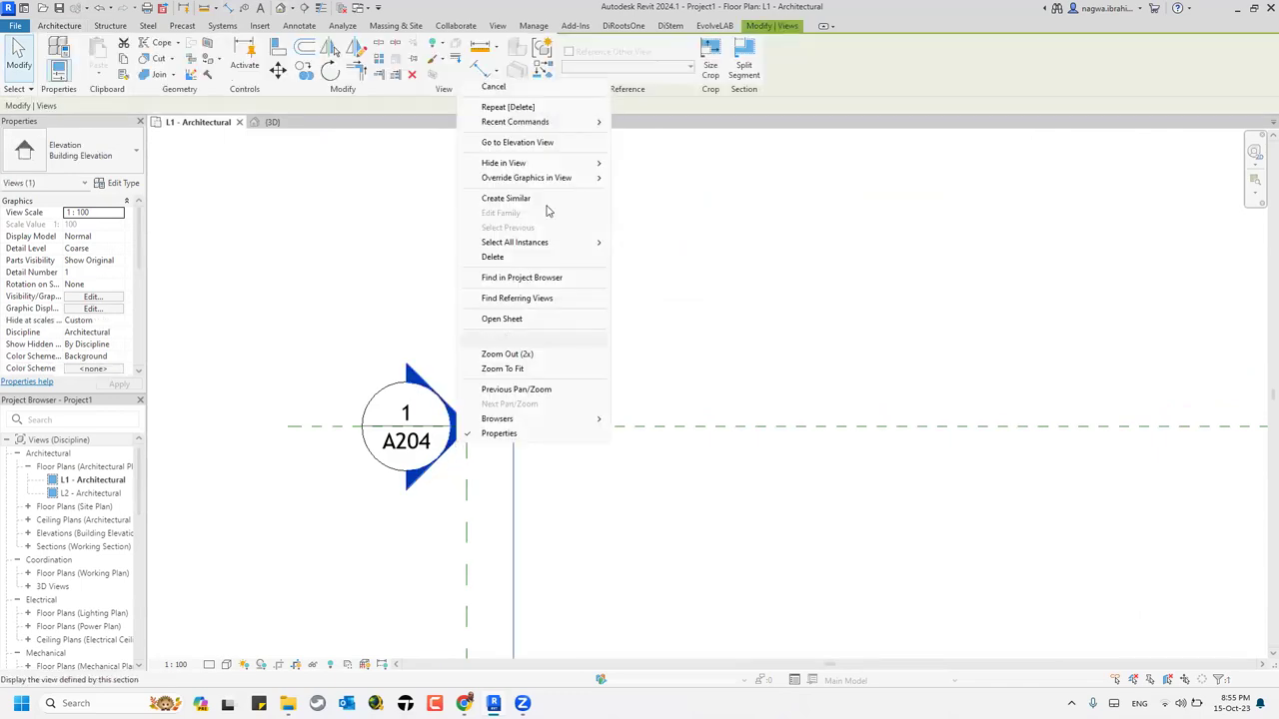
{"action": "left_click", "coordinate": [566, 146]}
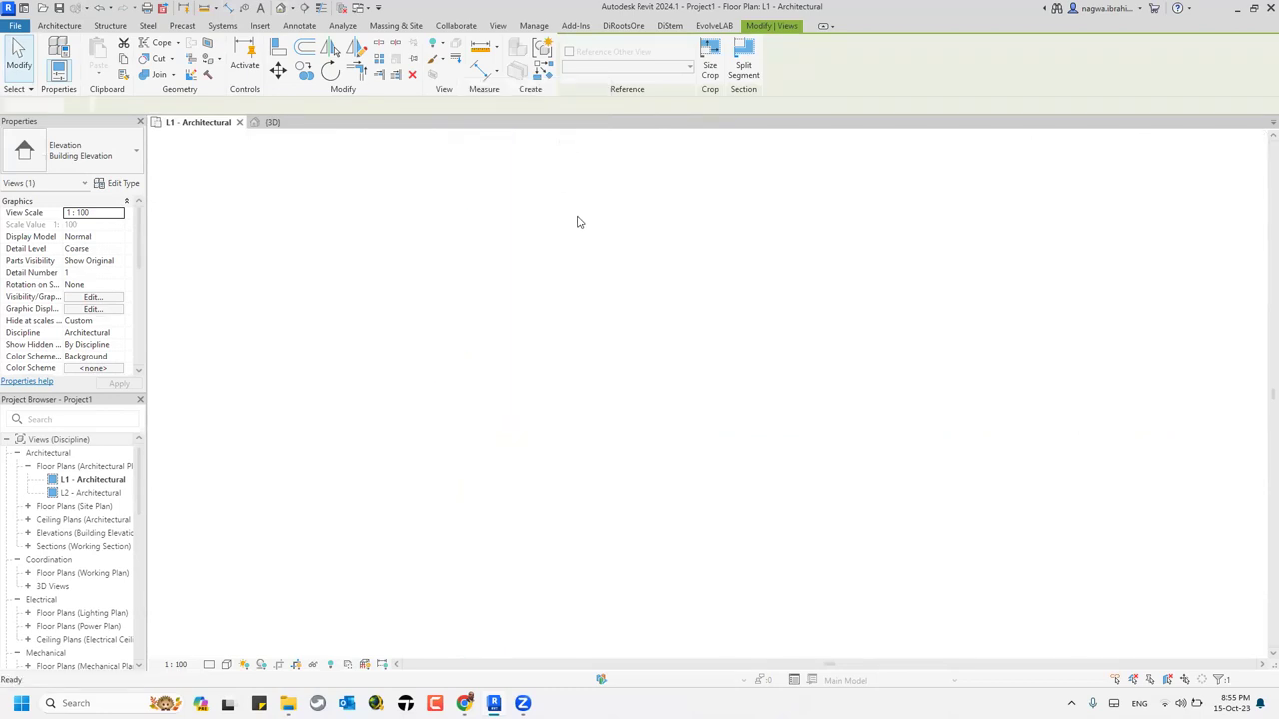
- Stretch the top of the hexagon's northwest wall up to a height of 18000 mm and return to the 3D view
{"action": "left_click", "coordinate": [697, 455]}
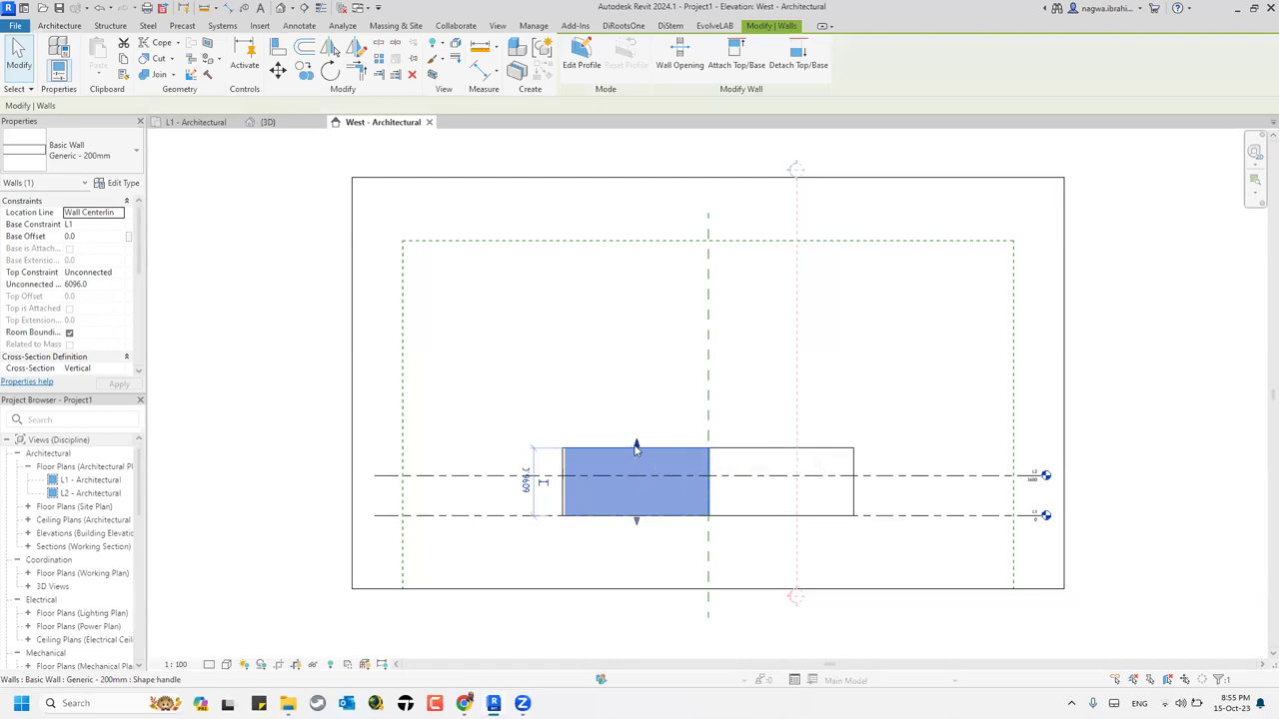
{"action": "left_click_drag", "start_coordinate": [636, 449], "coordinate": [668, 316]}
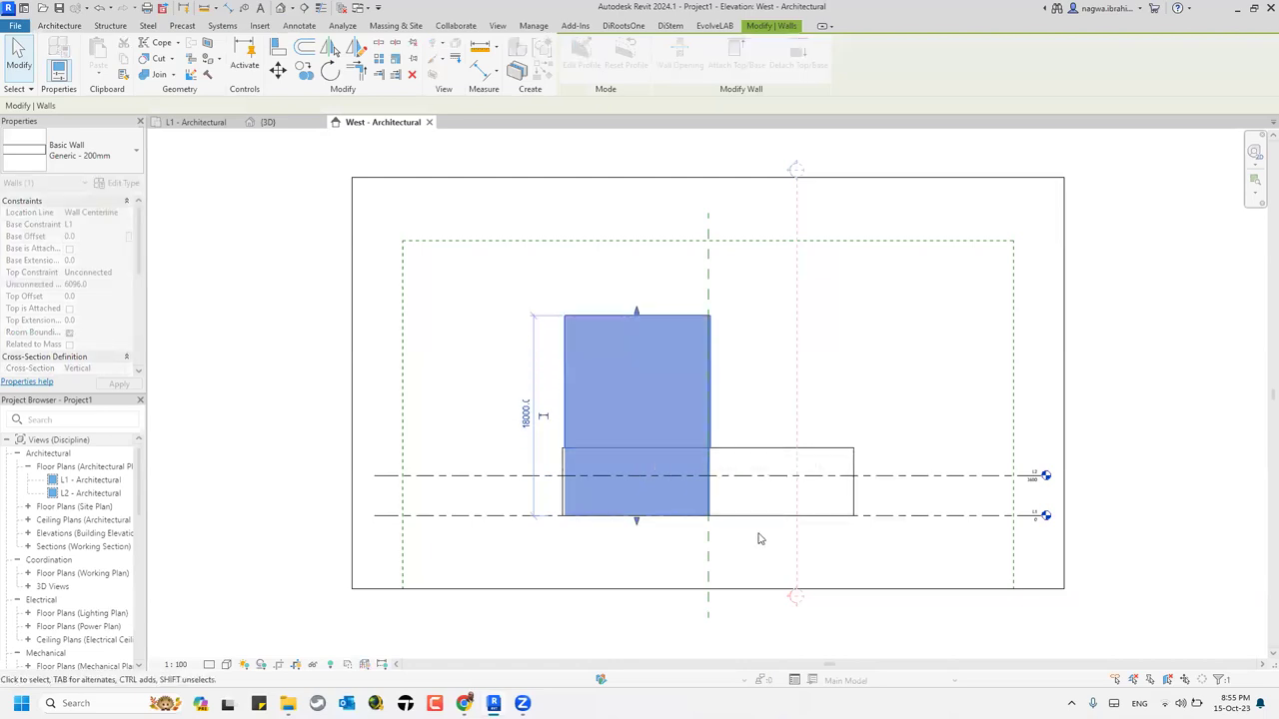
{"action": "left_click", "coordinate": [264, 122]}
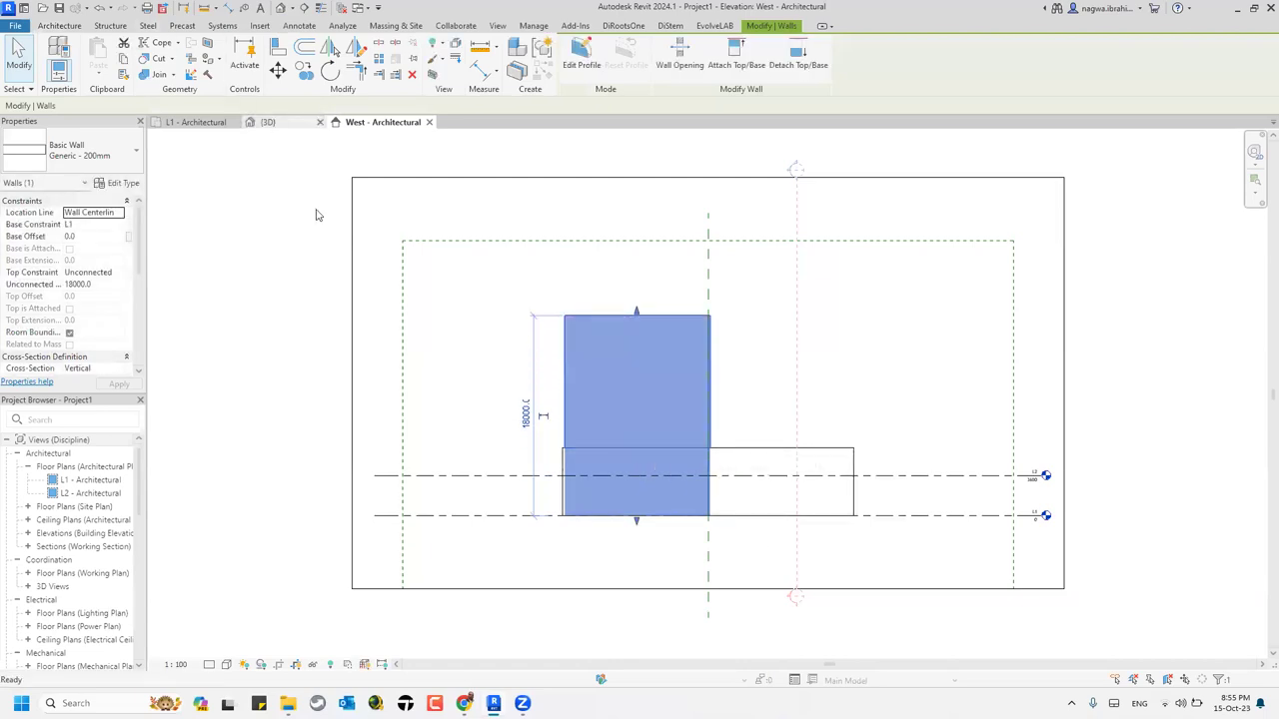
{"action": "left_click", "coordinate": [1063, 638]}
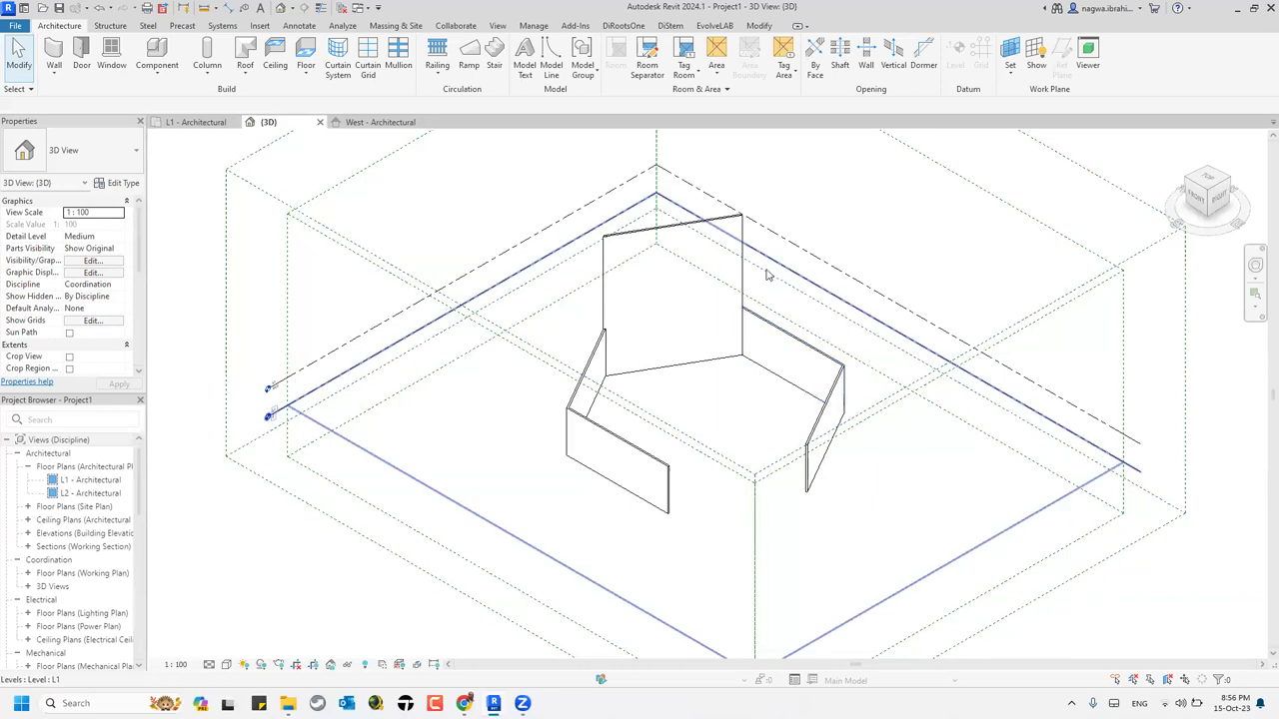
- Browse materials for the raised wall's structure layer and examine the graphics, appearance and physical properties of Acoustic Ceiling Tile 600 x 1200
{"action": "left_click", "coordinate": [742, 283]}
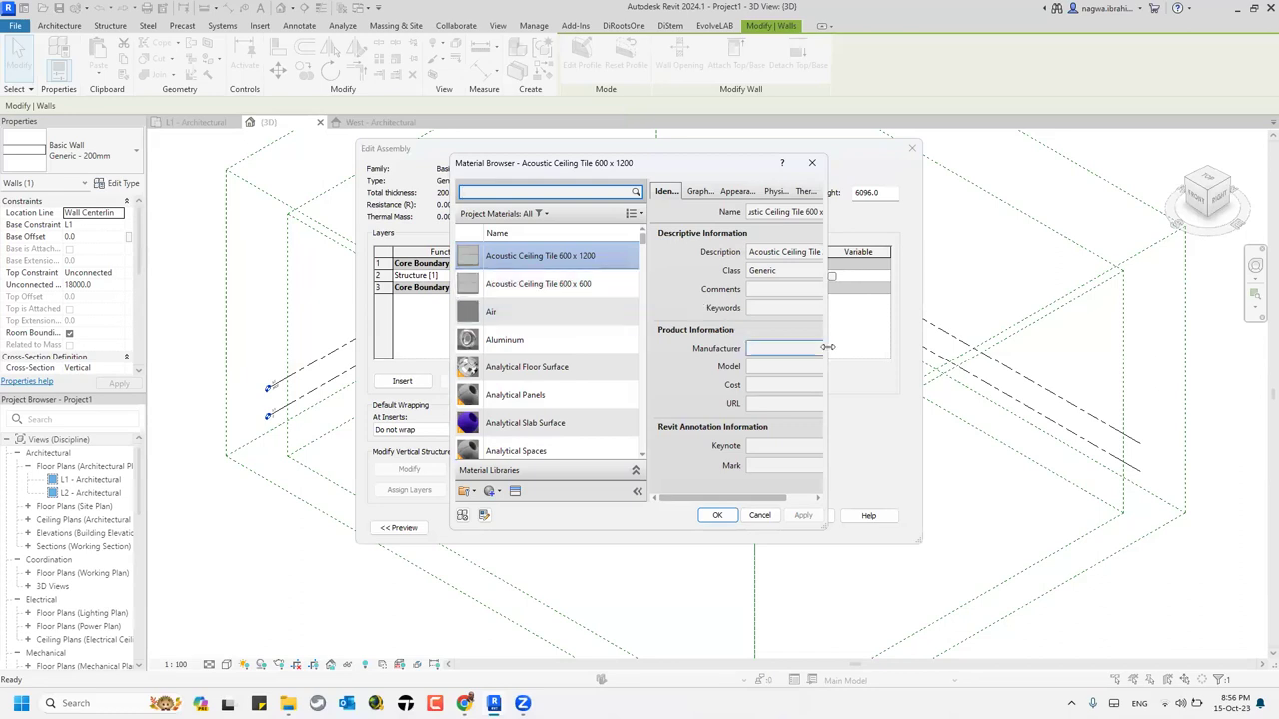
{"action": "left_click_drag", "start_coordinate": [829, 346], "coordinate": [996, 345]}
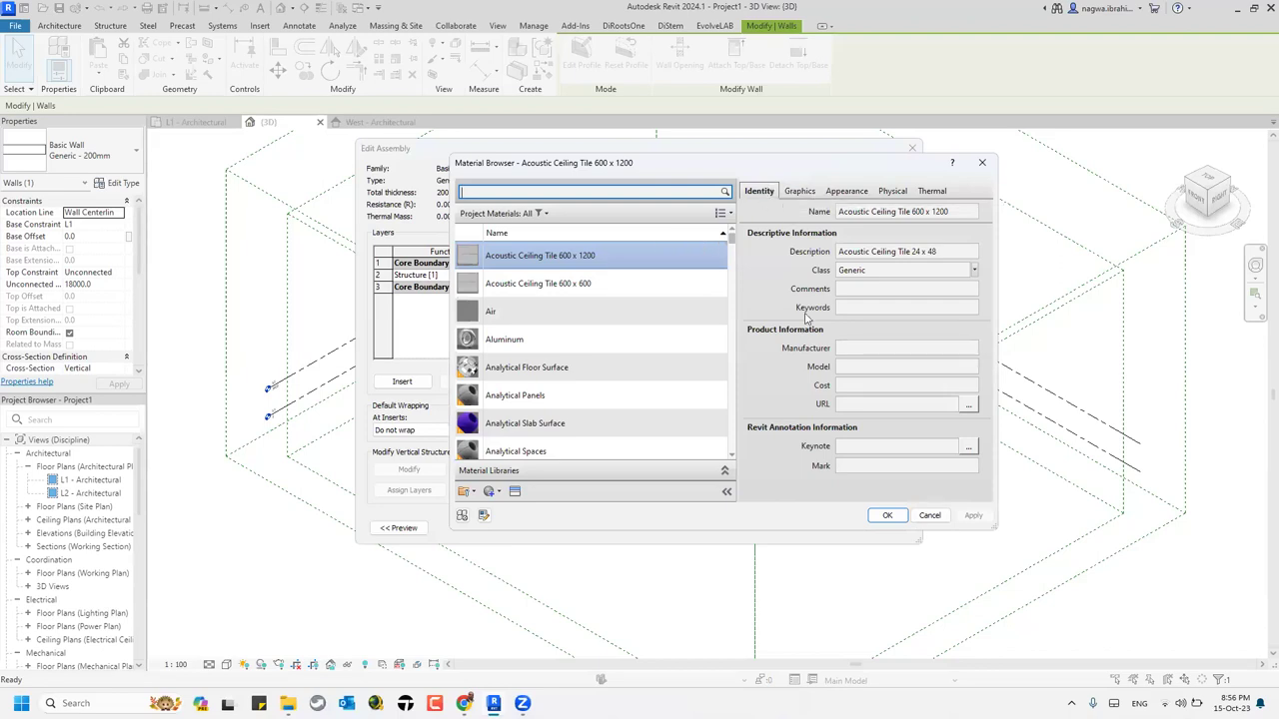
{"action": "left_click", "coordinate": [798, 191]}
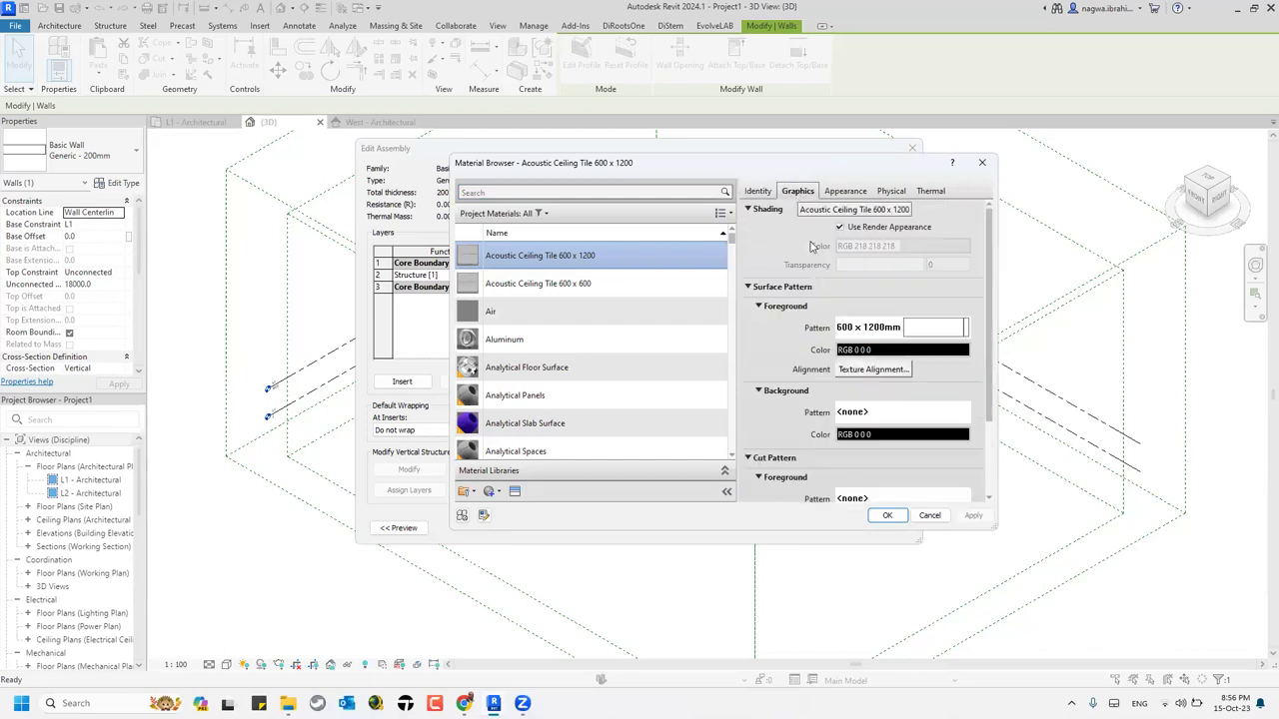
{"action": "left_click", "coordinate": [845, 191]}
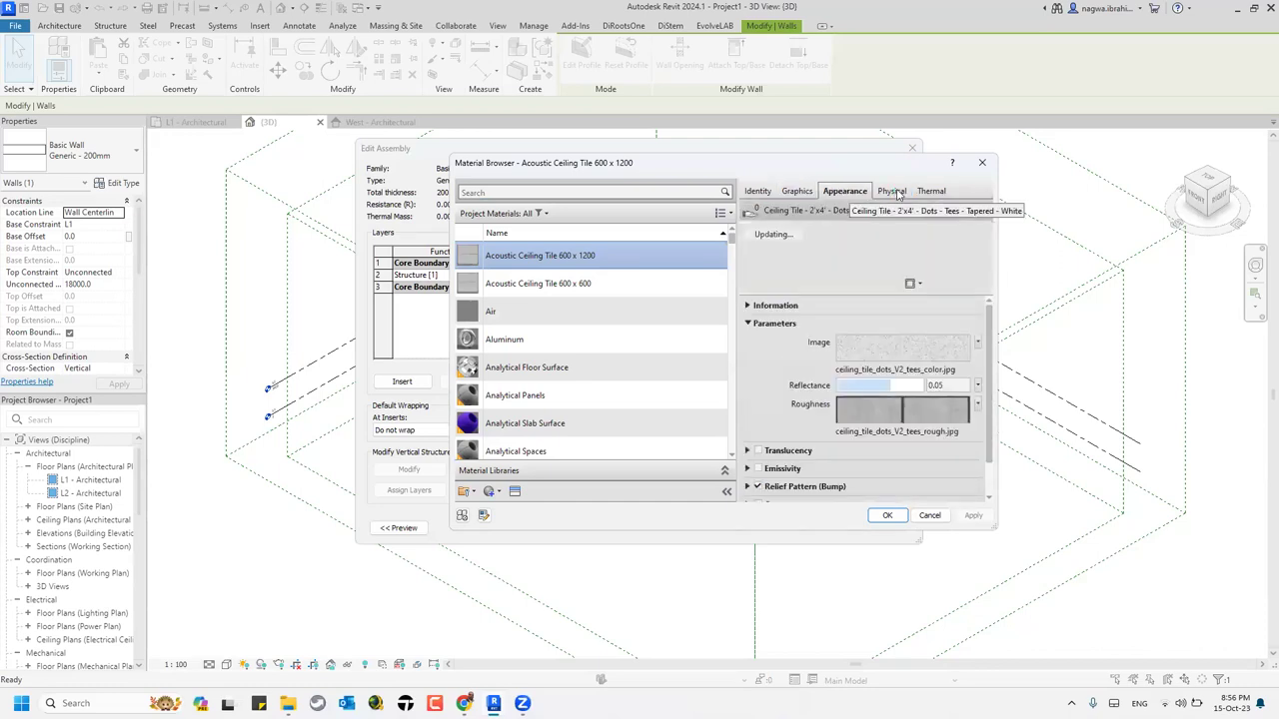
{"action": "left_click", "coordinate": [892, 191]}
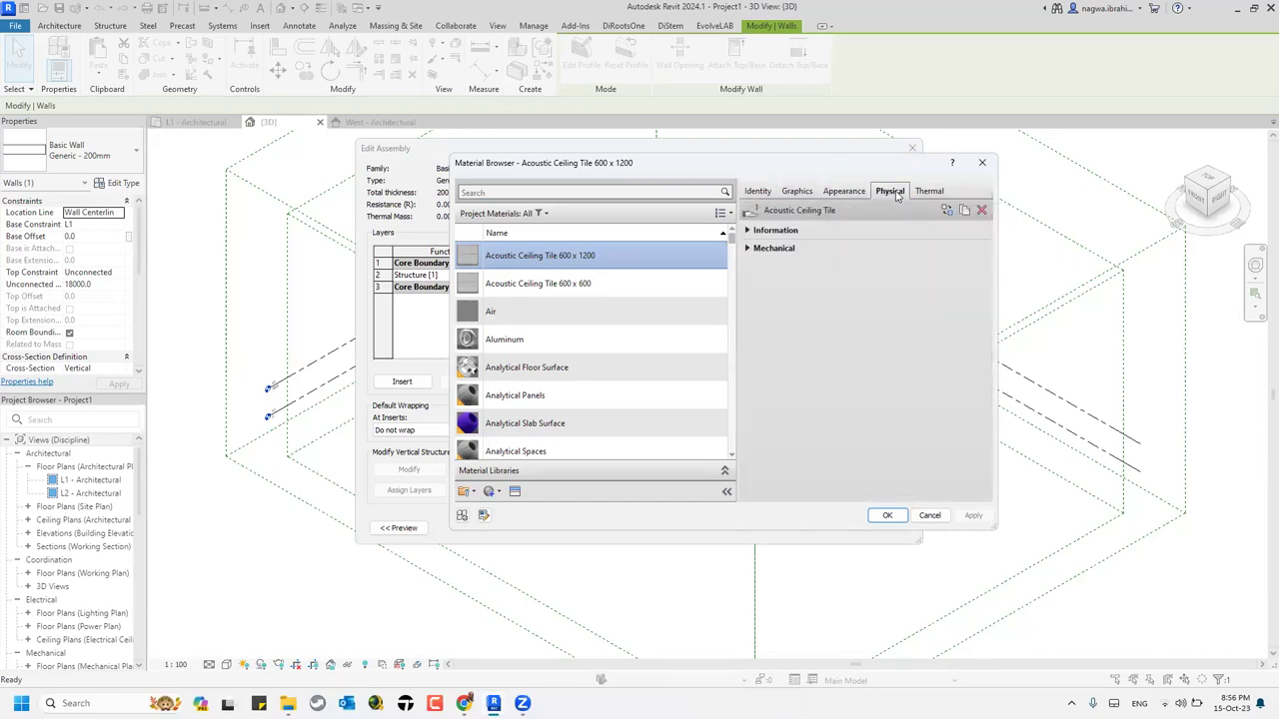
{"action": "left_click", "coordinate": [750, 249]}
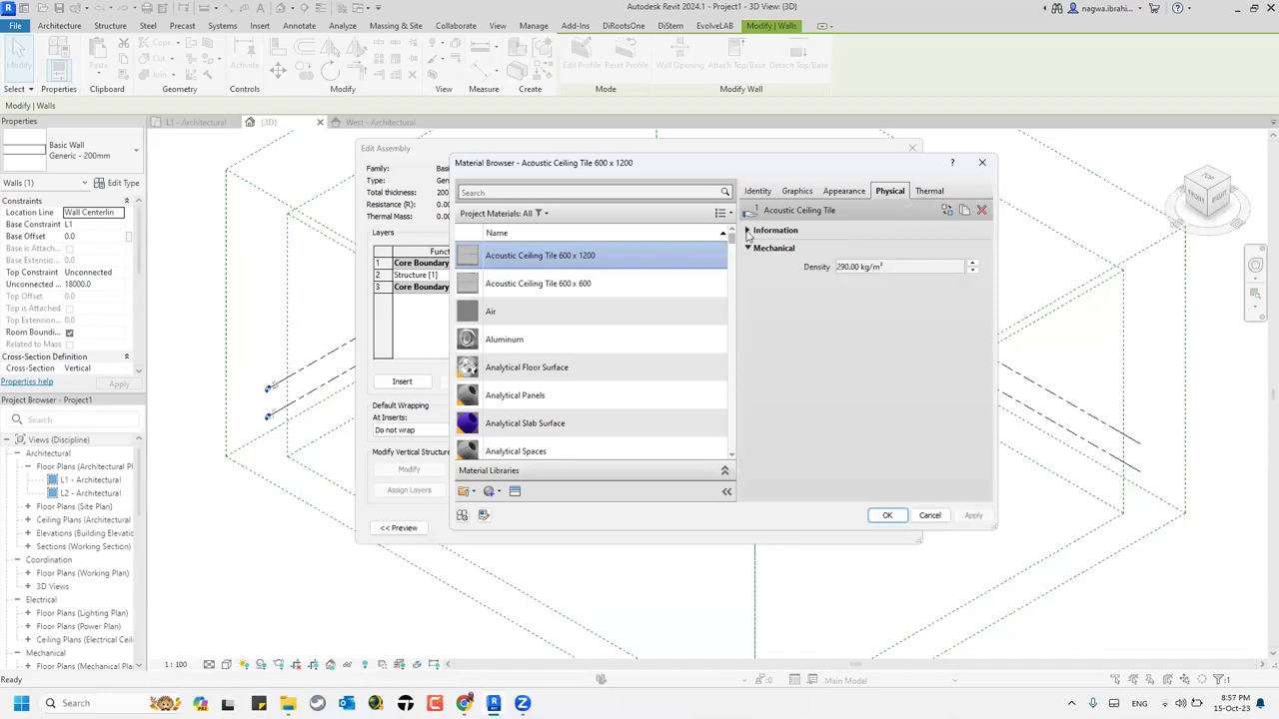
{"action": "left_click", "coordinate": [747, 230]}
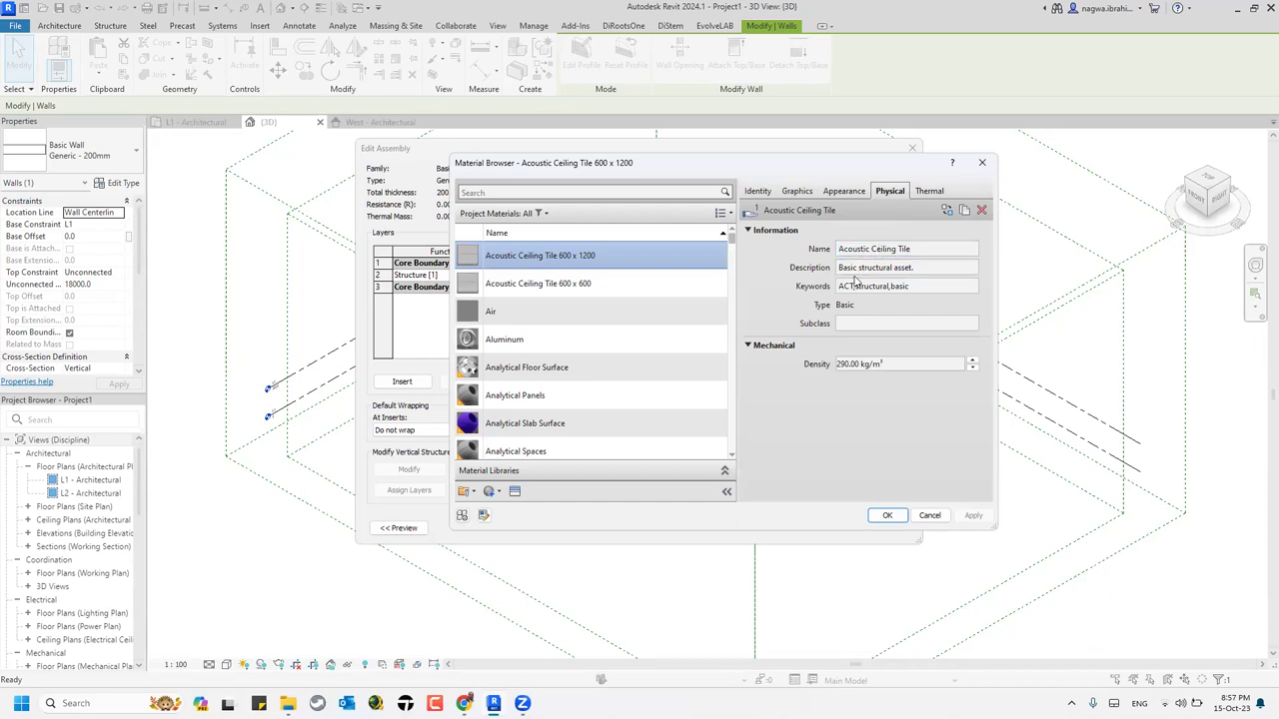
- Review the acoustic tile's thermal properties, then the wall type's analytical properties, and return to the 3D model with nothing selected
{"action": "left_click", "coordinate": [929, 192]}
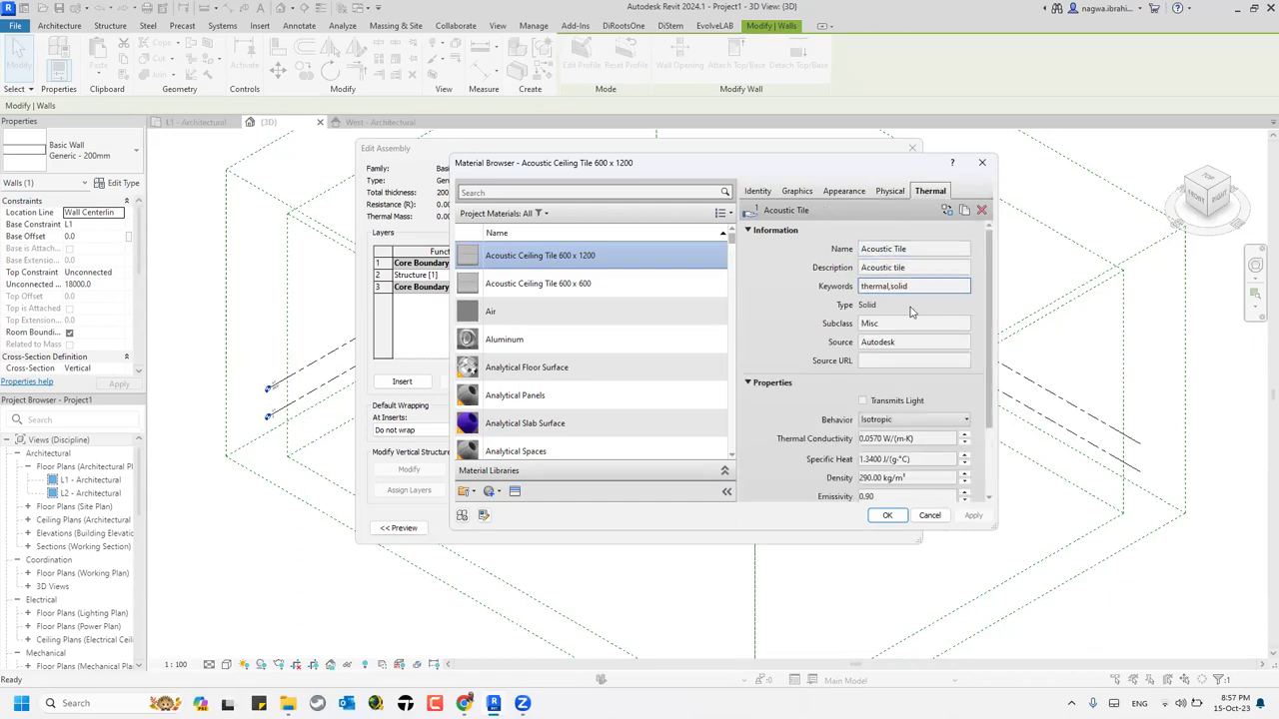
{"action": "scroll", "coordinate": [812, 447], "scroll_direction": "down", "scroll_amount": 2}
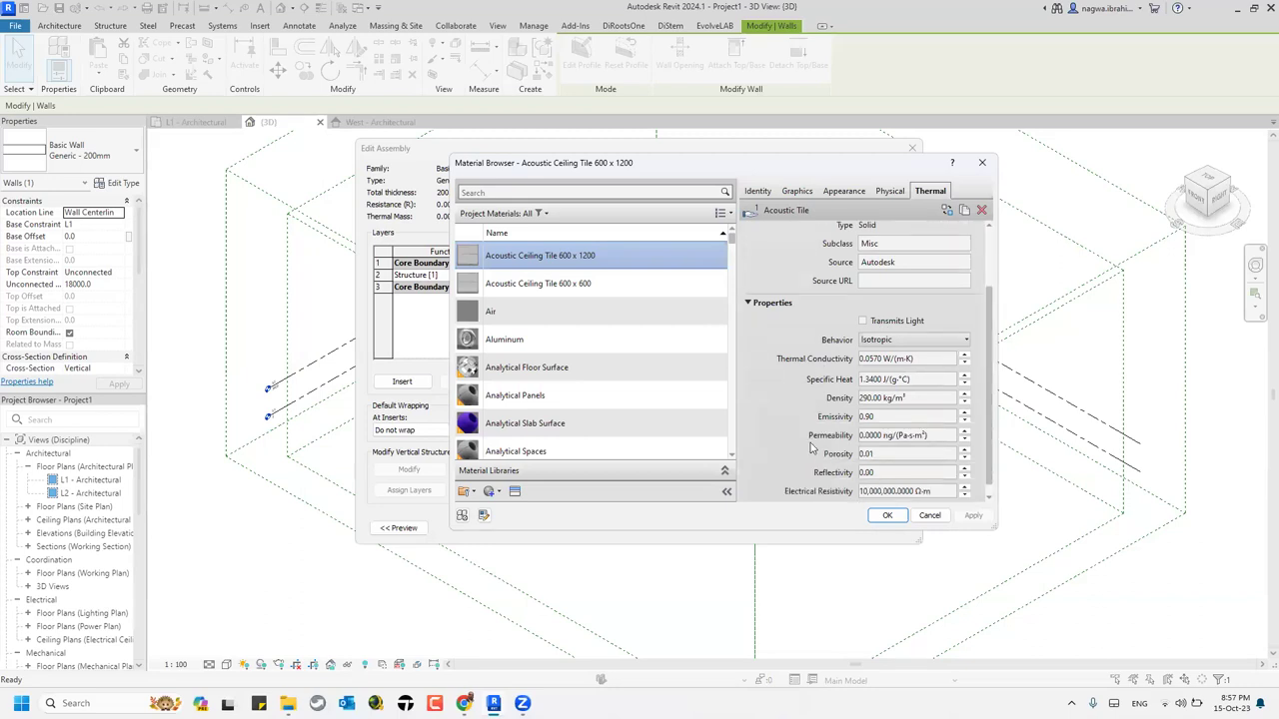
{"action": "scroll", "coordinate": [811, 448], "scroll_direction": "down", "scroll_amount": 1}
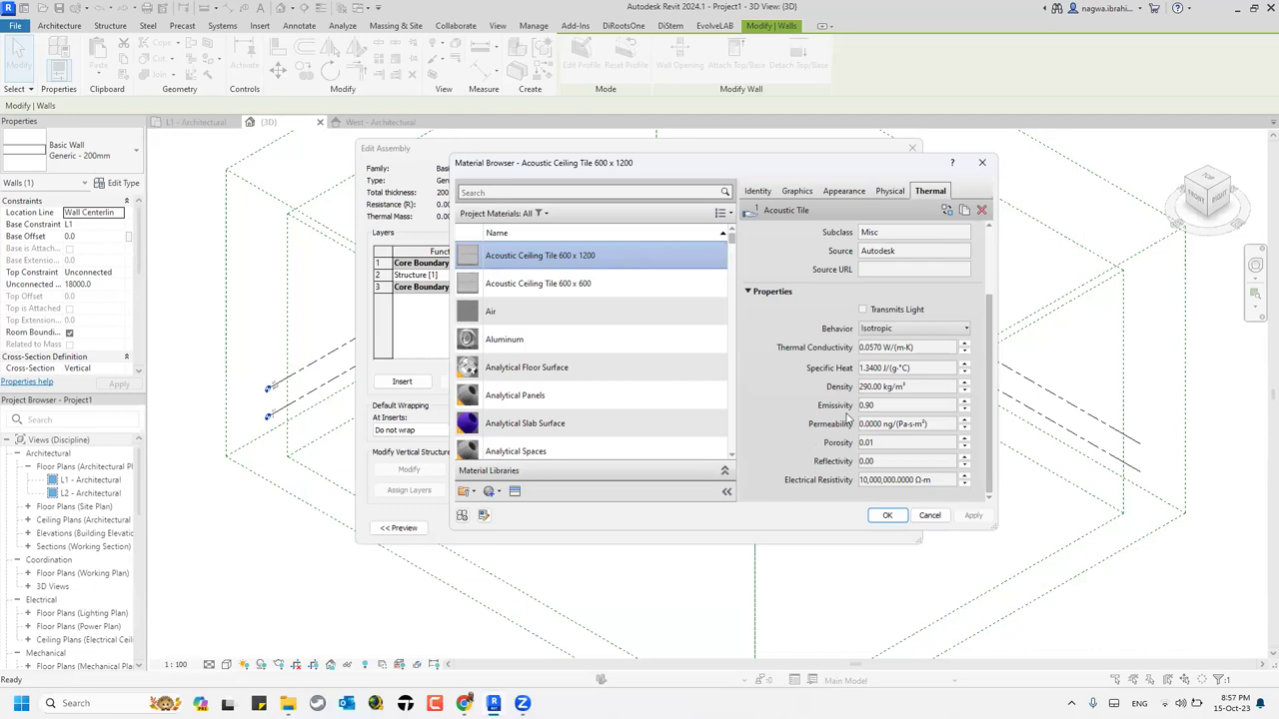
{"action": "scroll", "coordinate": [857, 405], "scroll_direction": "up", "scroll_amount": 3}
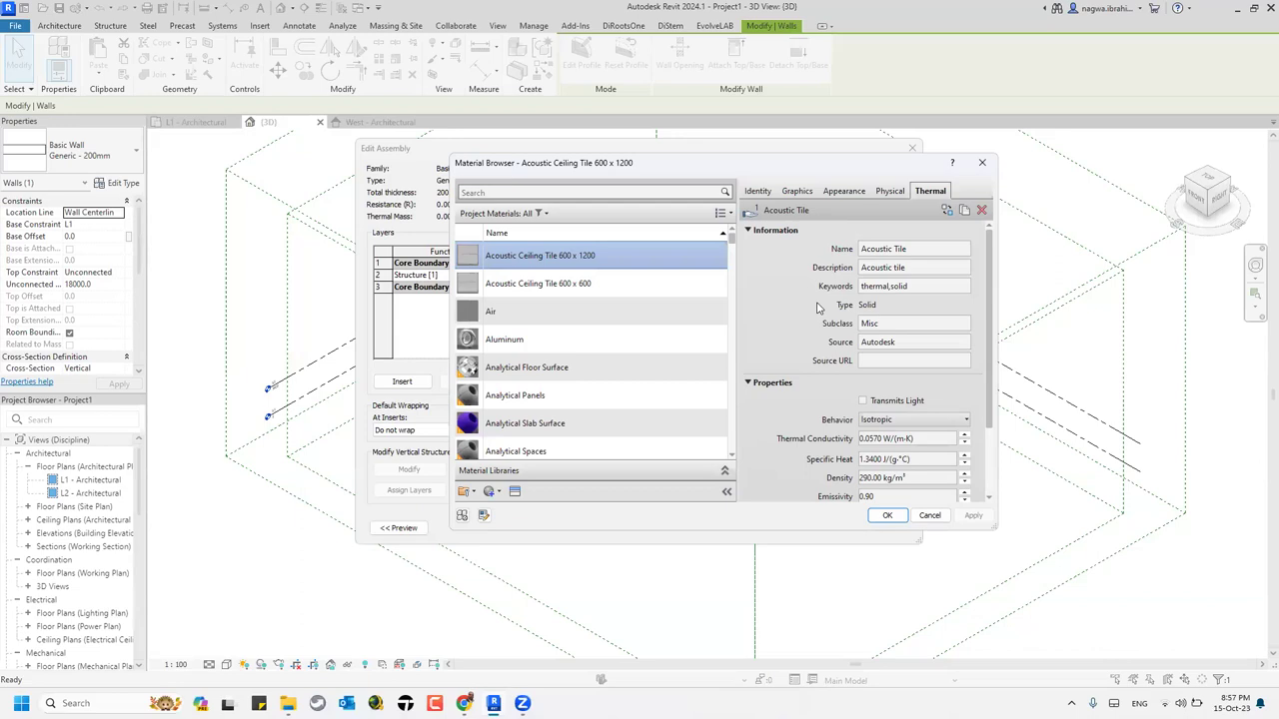
{"action": "left_click", "coordinate": [981, 164]}
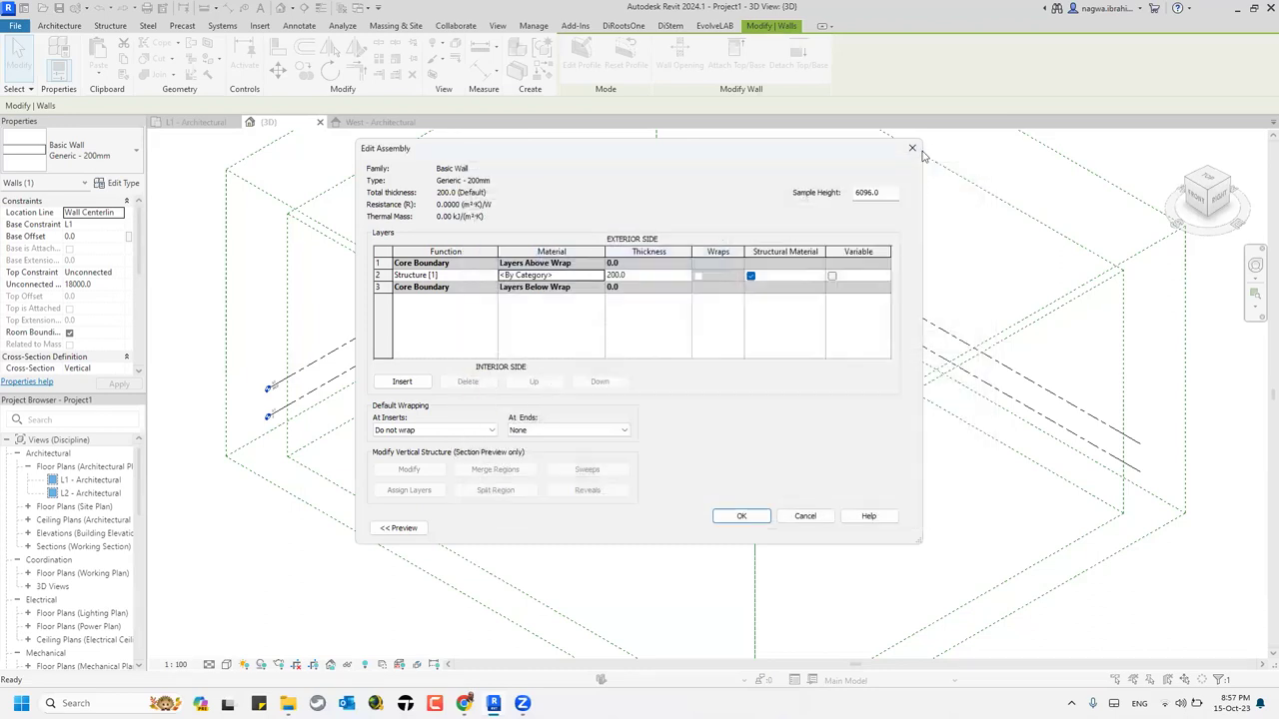
{"action": "left_click", "coordinate": [739, 516]}
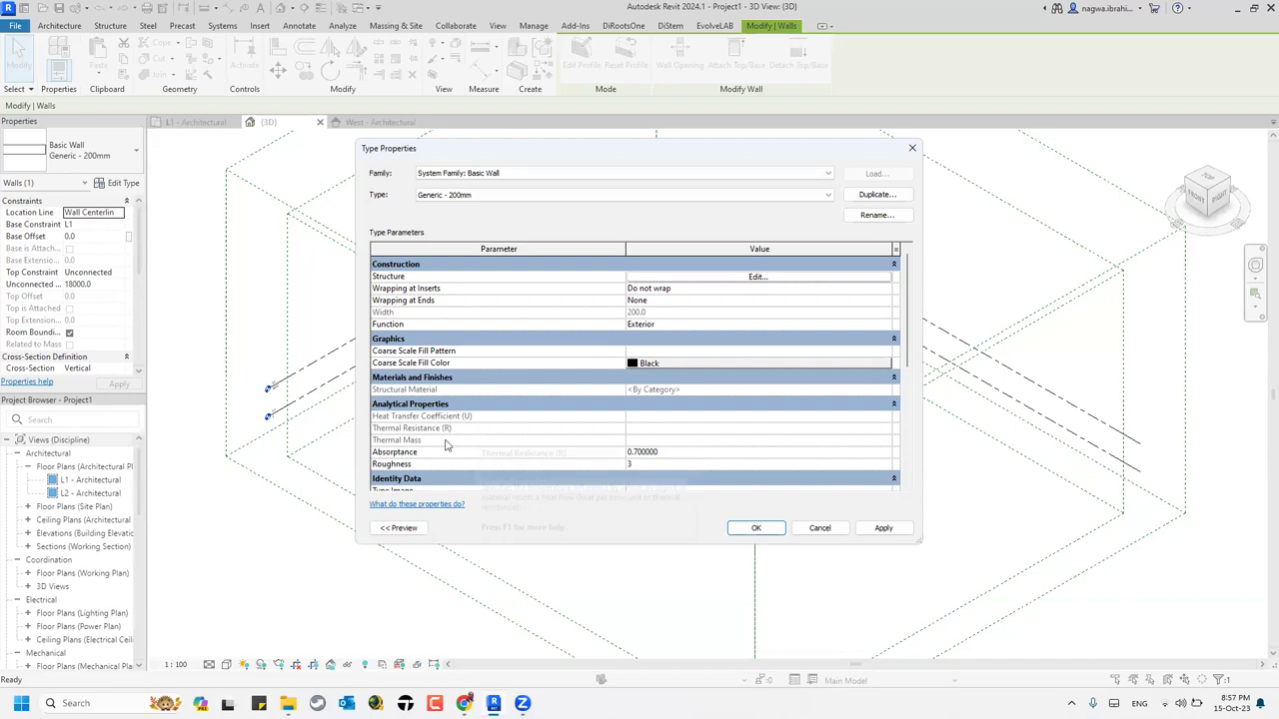
{"action": "left_click", "coordinate": [755, 528]}
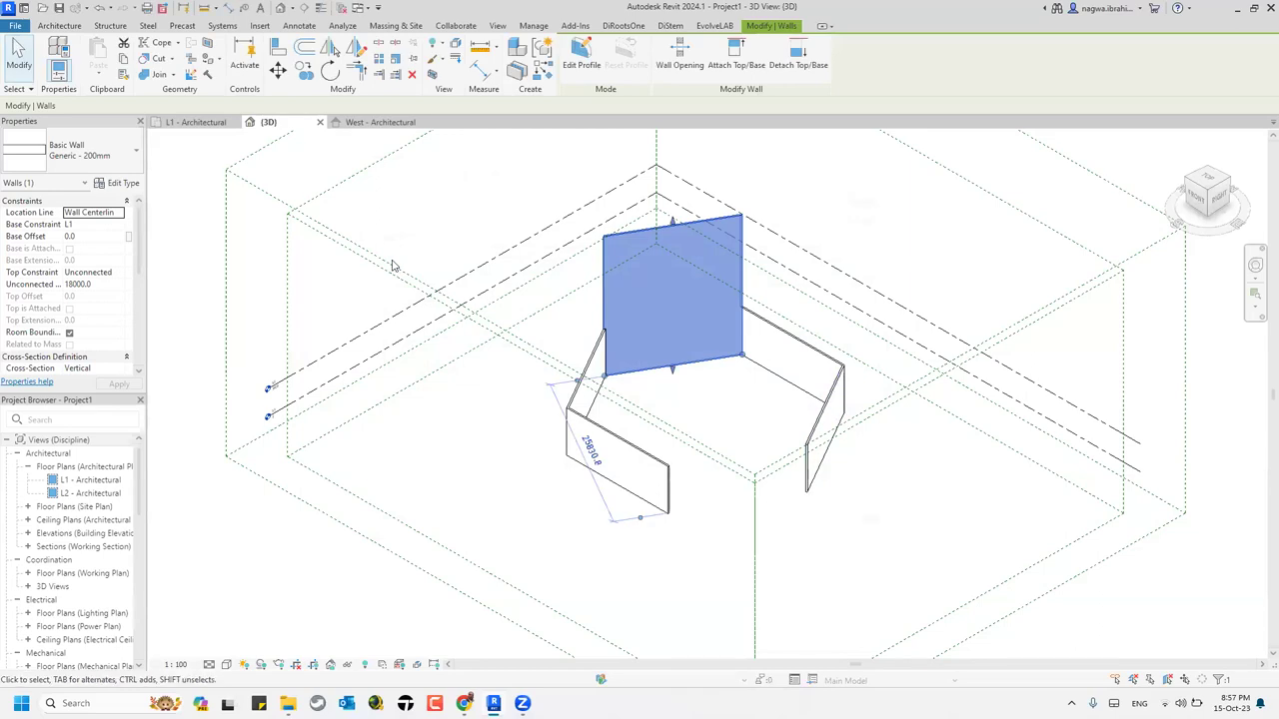
{"action": "left_click", "coordinate": [419, 223]}
{"action": "scroll", "coordinate": [420, 224], "scroll_direction": "down", "scroll_amount": 3}
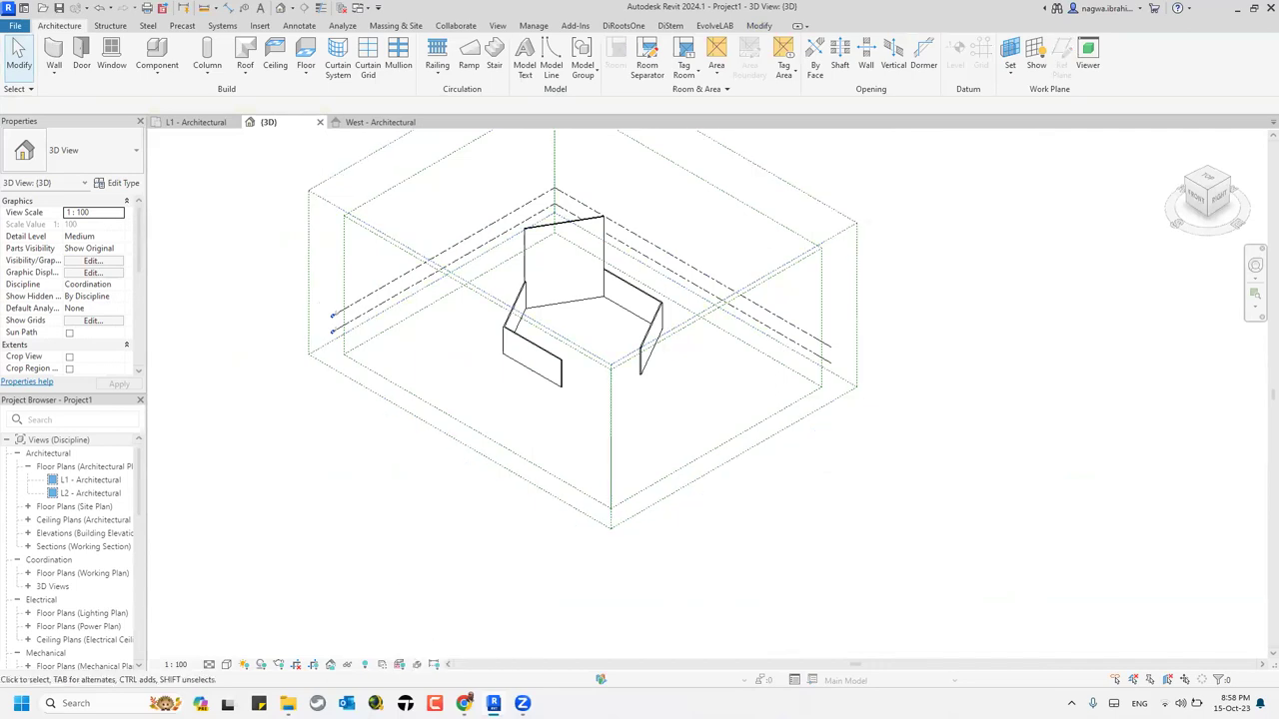
{"action": "key", "text": "alt+Tab"}
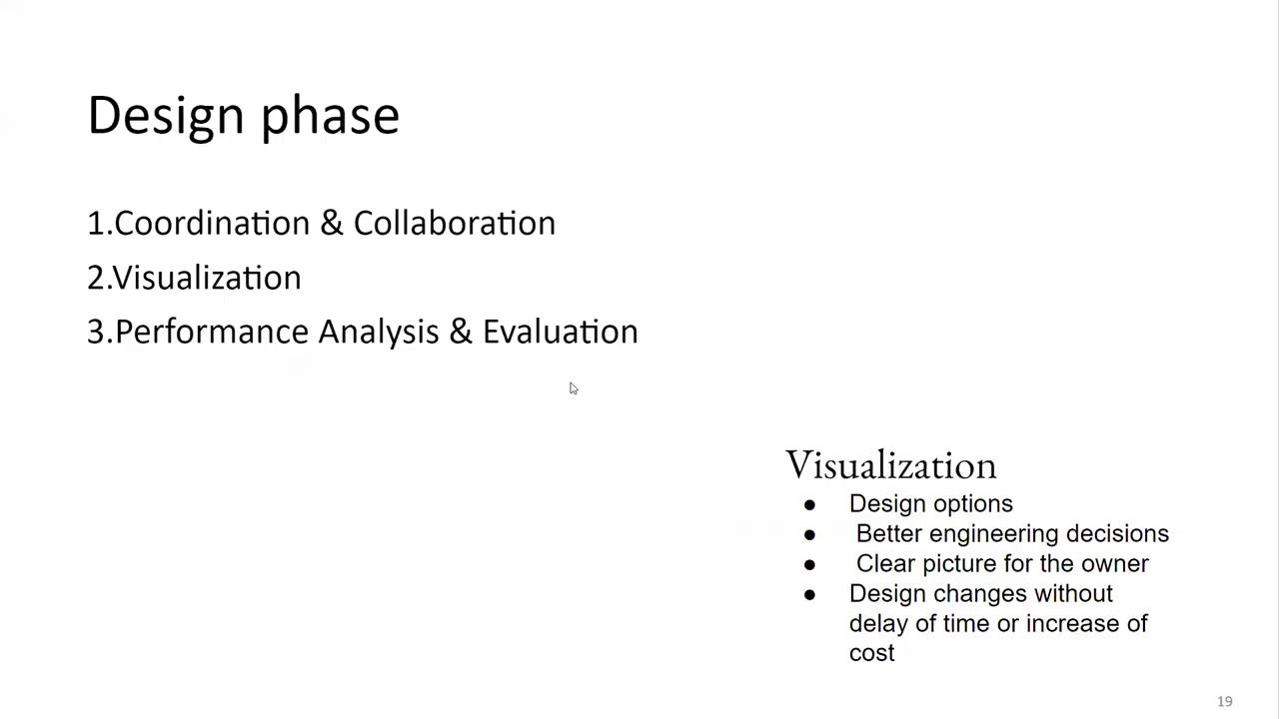
{"action": "key", "text": "Right"}
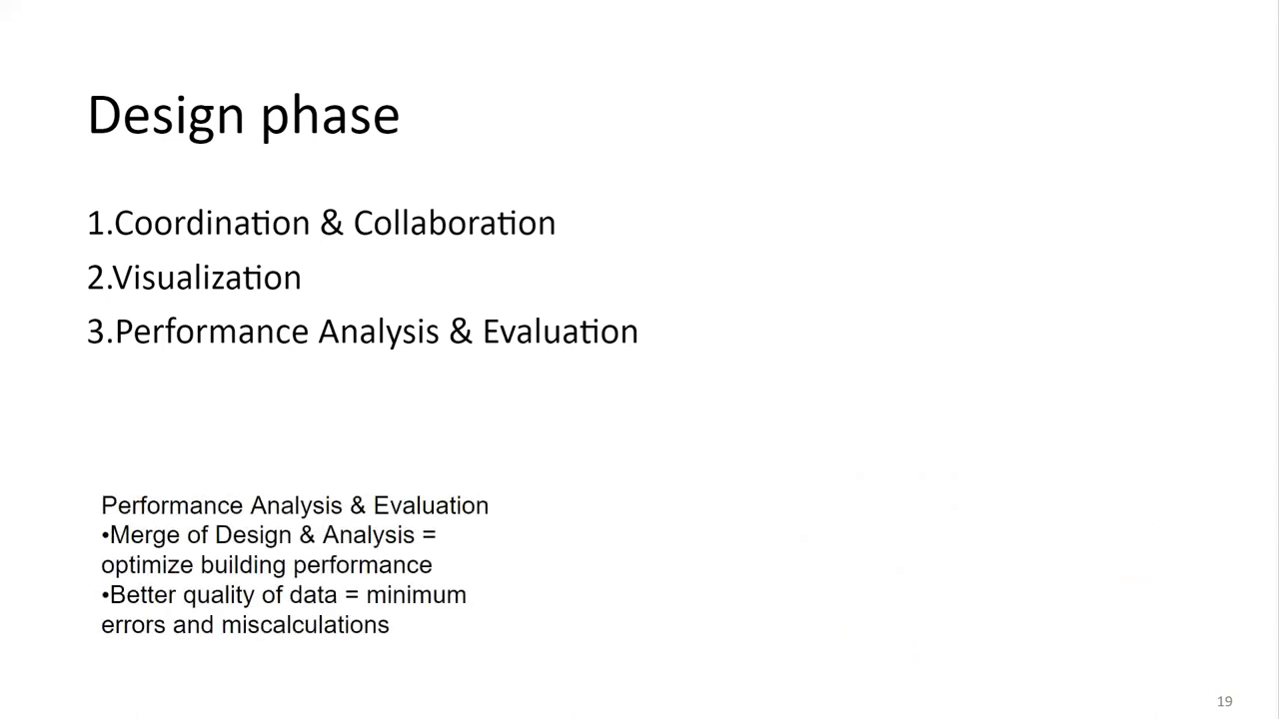
{"action": "key", "text": "Right"}
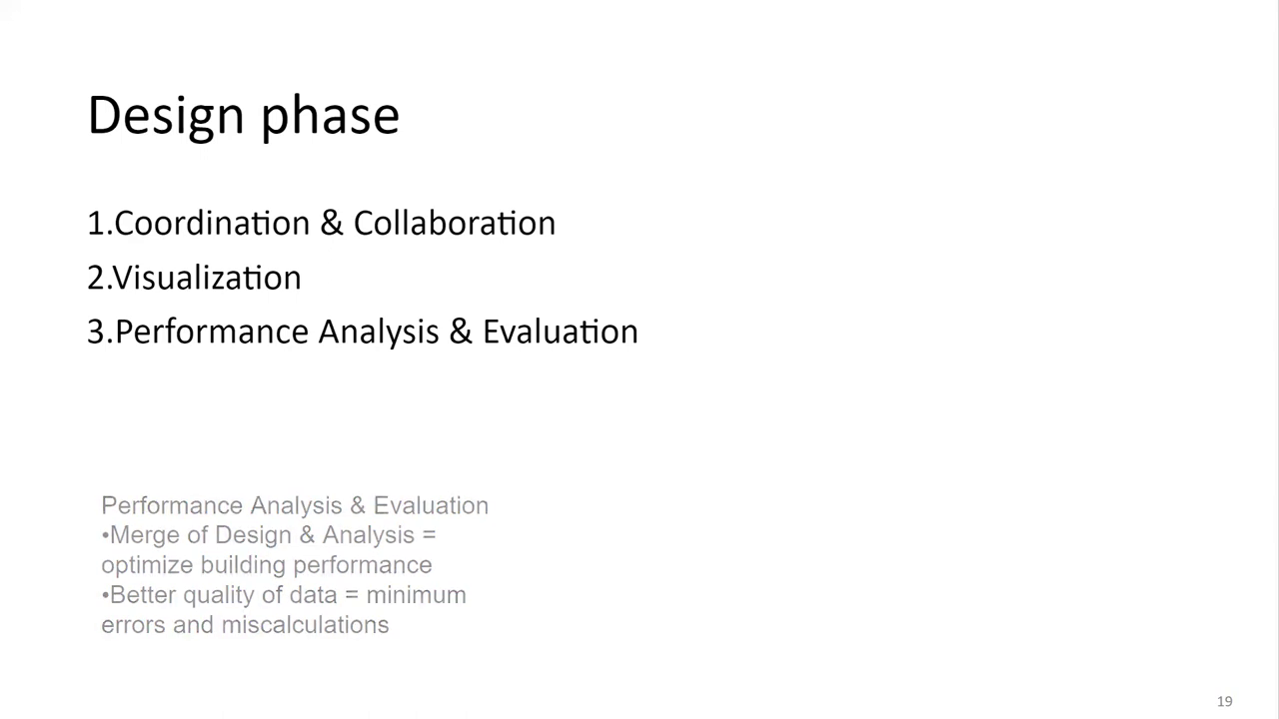
{"action": "key", "text": "Right"}
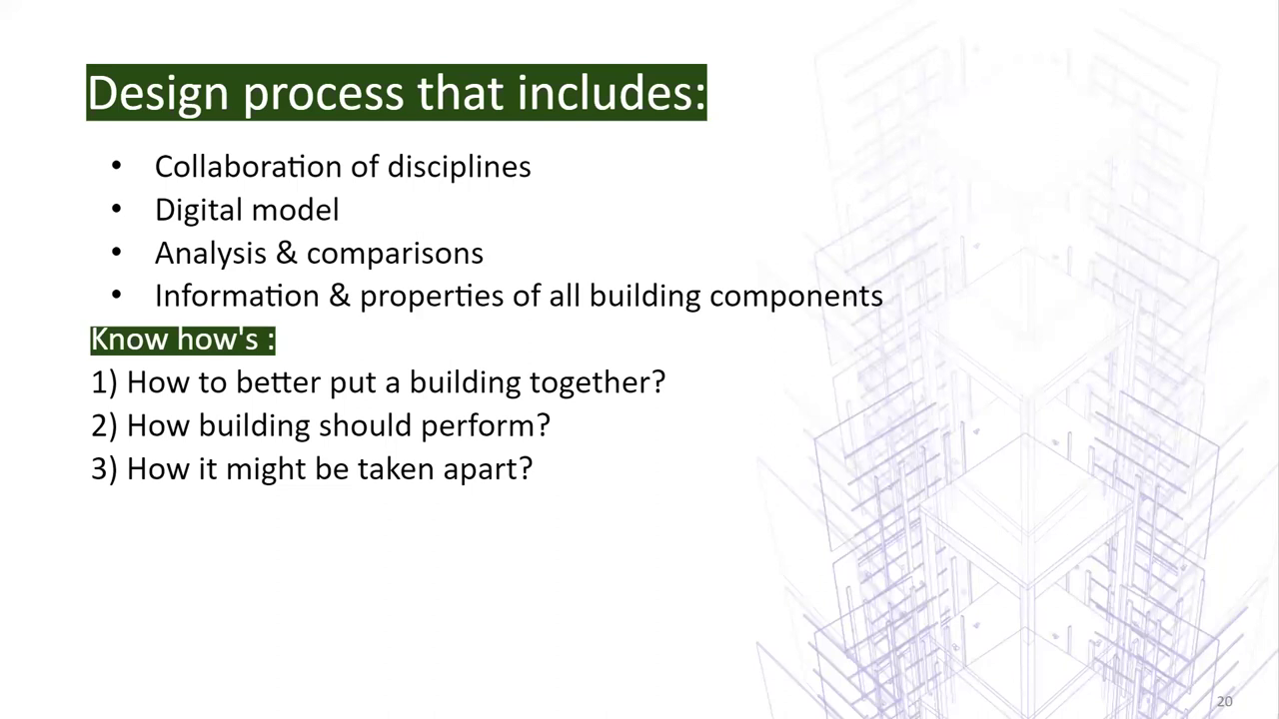
{"action": "key", "text": "Right"}
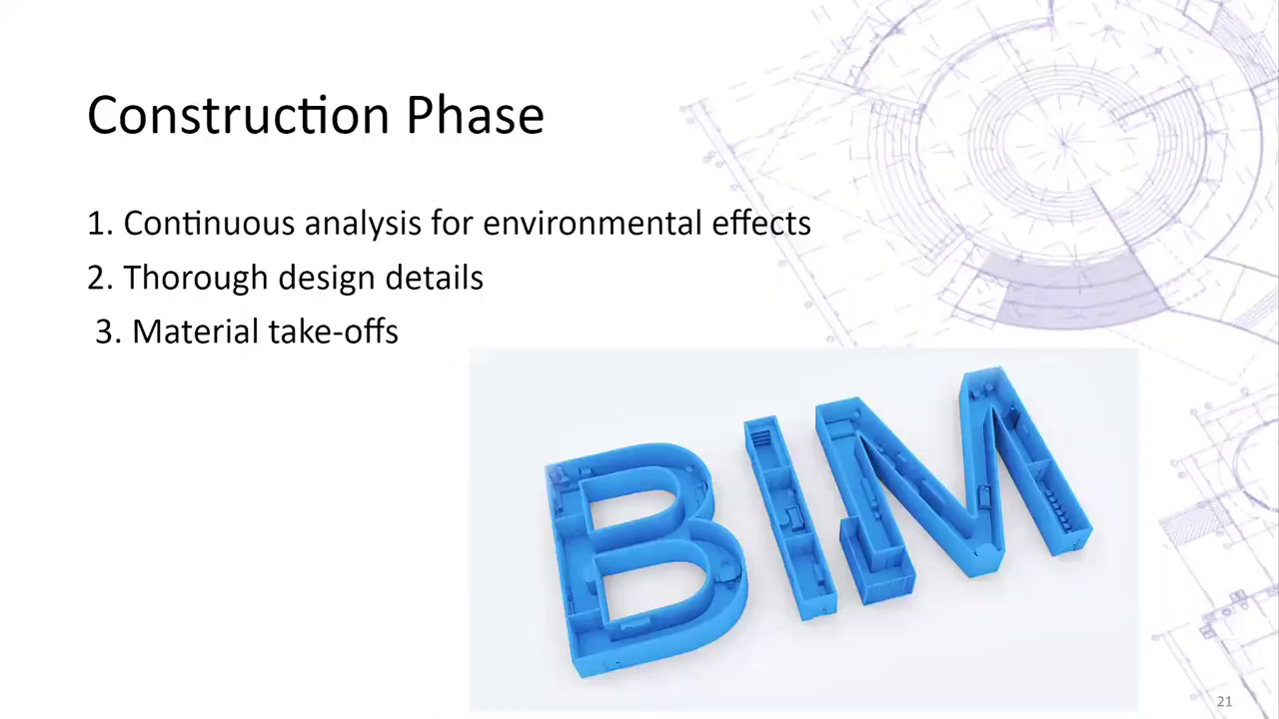
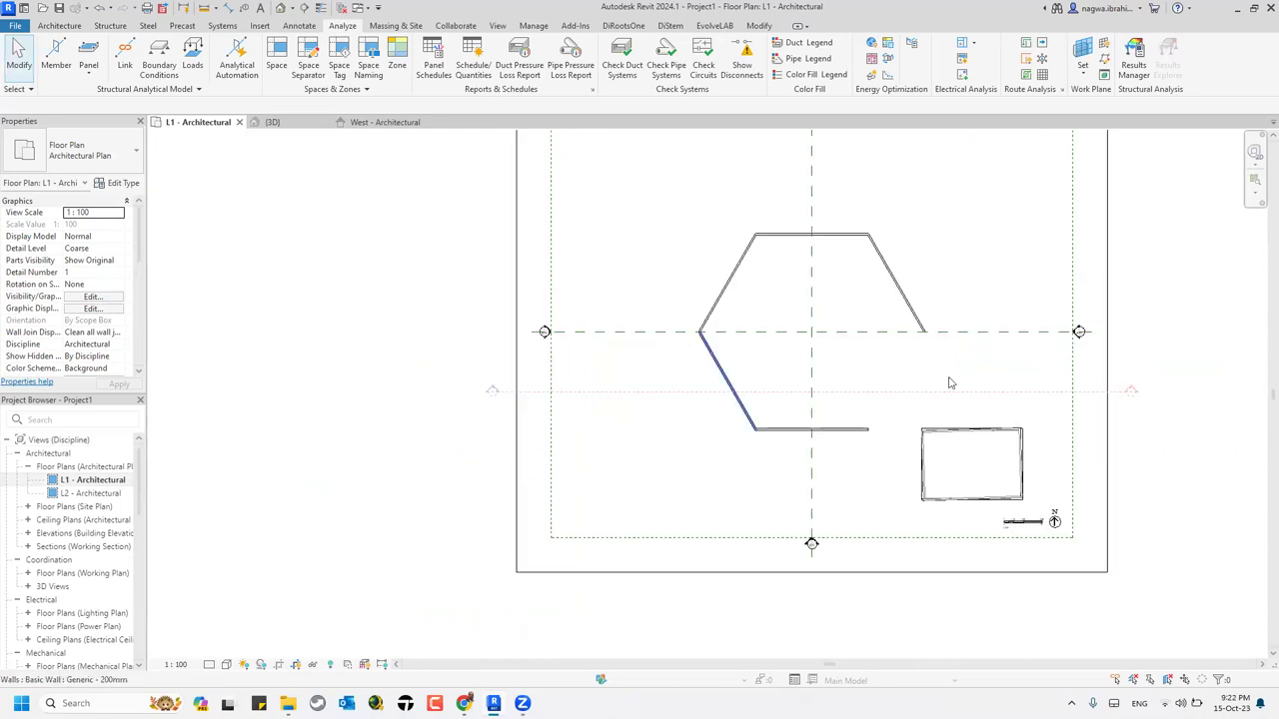
- Place a tagged analytical space inside the rectangular walled room southeast of the hexagon in the L1 floor plan
{"action": "scroll", "coordinate": [479, 322], "scroll_direction": "down", "scroll_amount": 2}
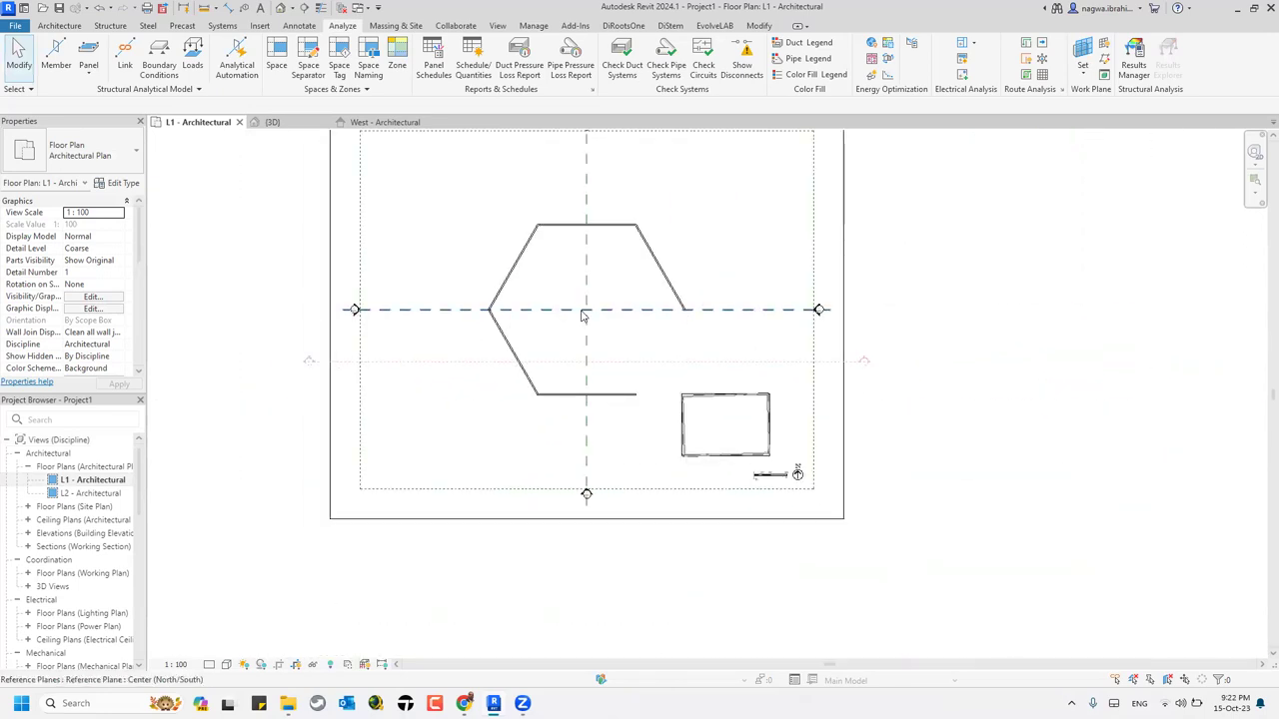
{"action": "scroll", "coordinate": [587, 316], "scroll_direction": "down", "scroll_amount": 2}
{"action": "scroll", "coordinate": [722, 400], "scroll_direction": "up", "scroll_amount": 2}
{"action": "scroll", "coordinate": [600, 345], "scroll_direction": "up", "scroll_amount": 4}
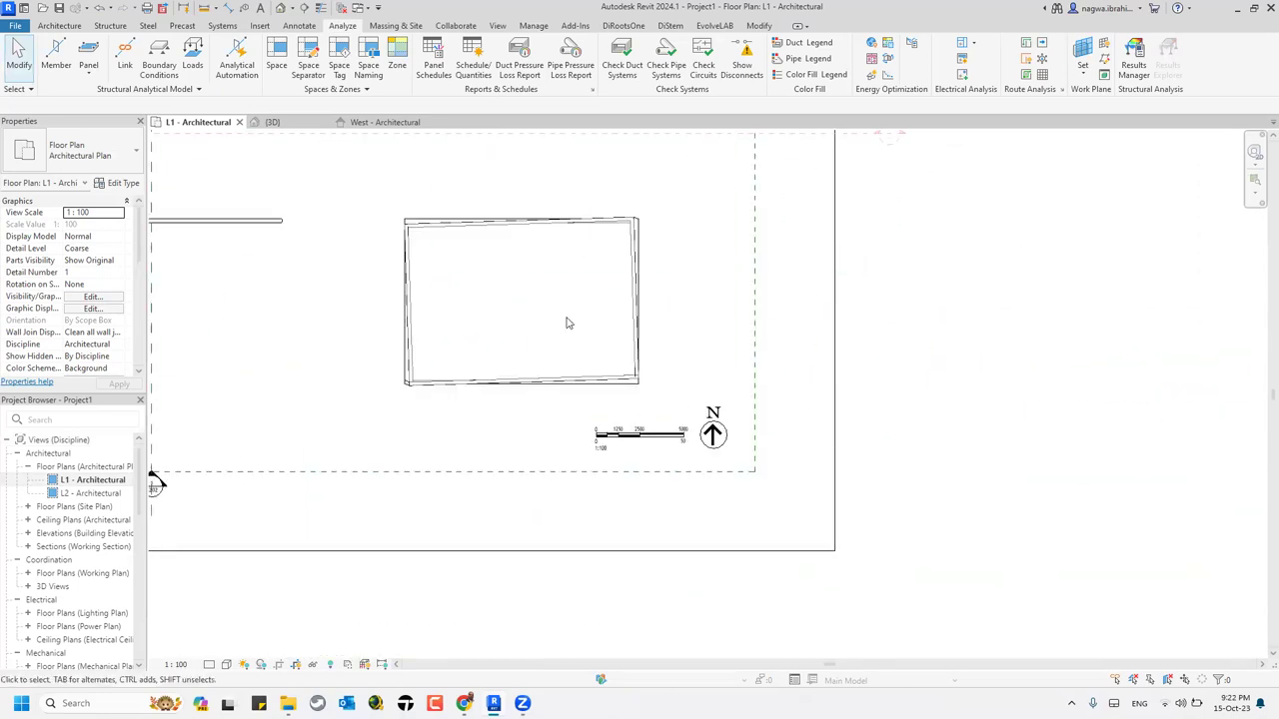
{"action": "scroll", "coordinate": [709, 339], "scroll_direction": "down", "scroll_amount": 4}
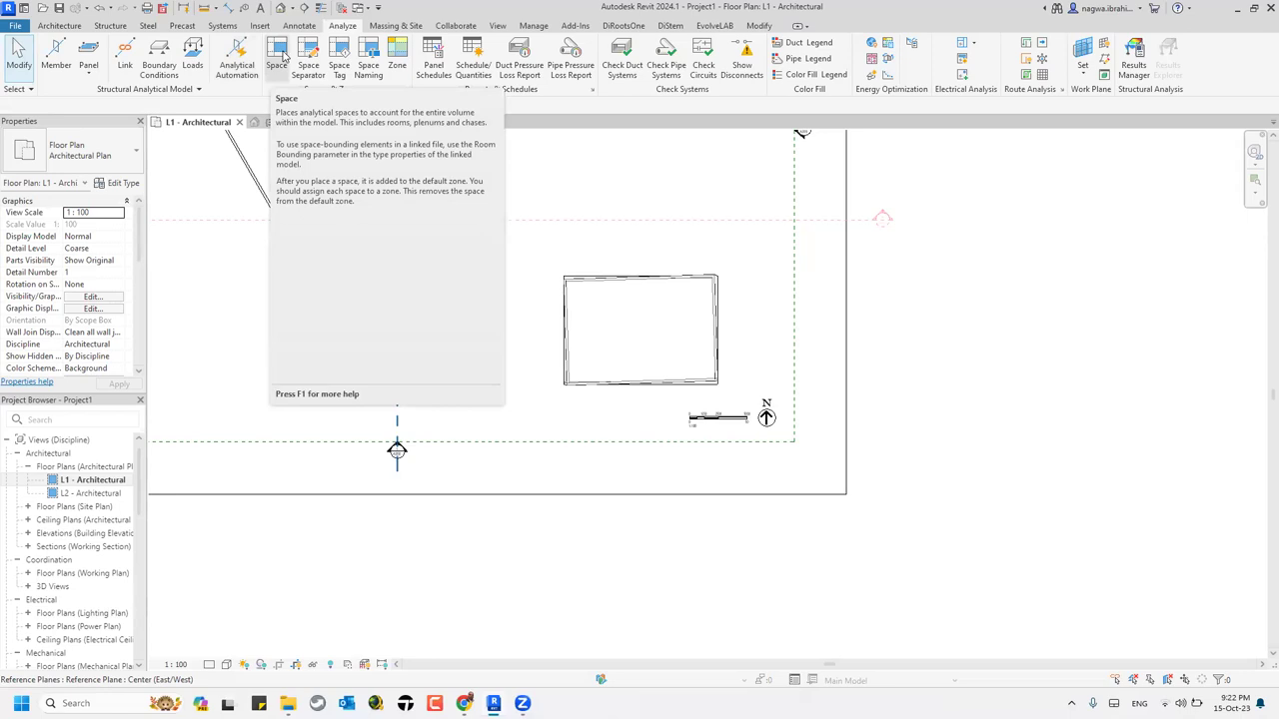
{"action": "left_click", "coordinate": [284, 57]}
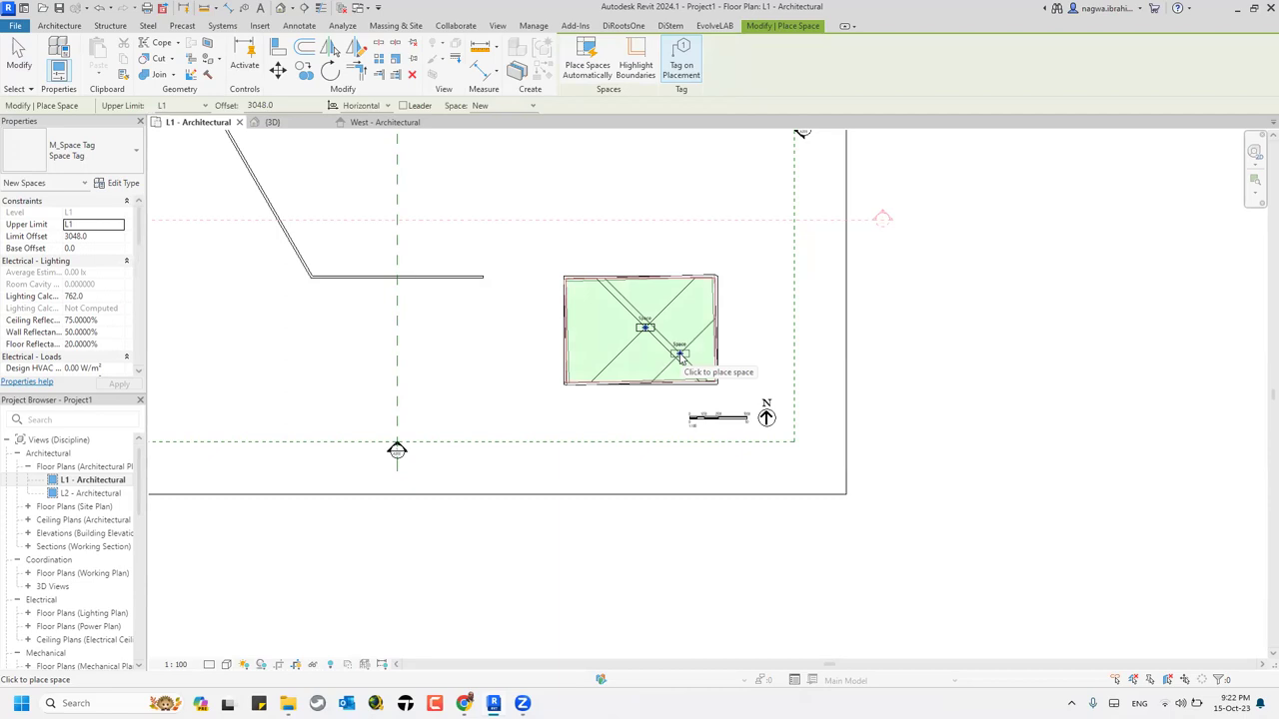
{"action": "left_click", "coordinate": [679, 357]}
{"action": "key", "text": "Escape"}
{"action": "key", "text": "Escape"}
- Select the space in the rectangular room and set its design HVAC load per area to 15 W/m²
{"action": "left_click", "coordinate": [679, 356]}
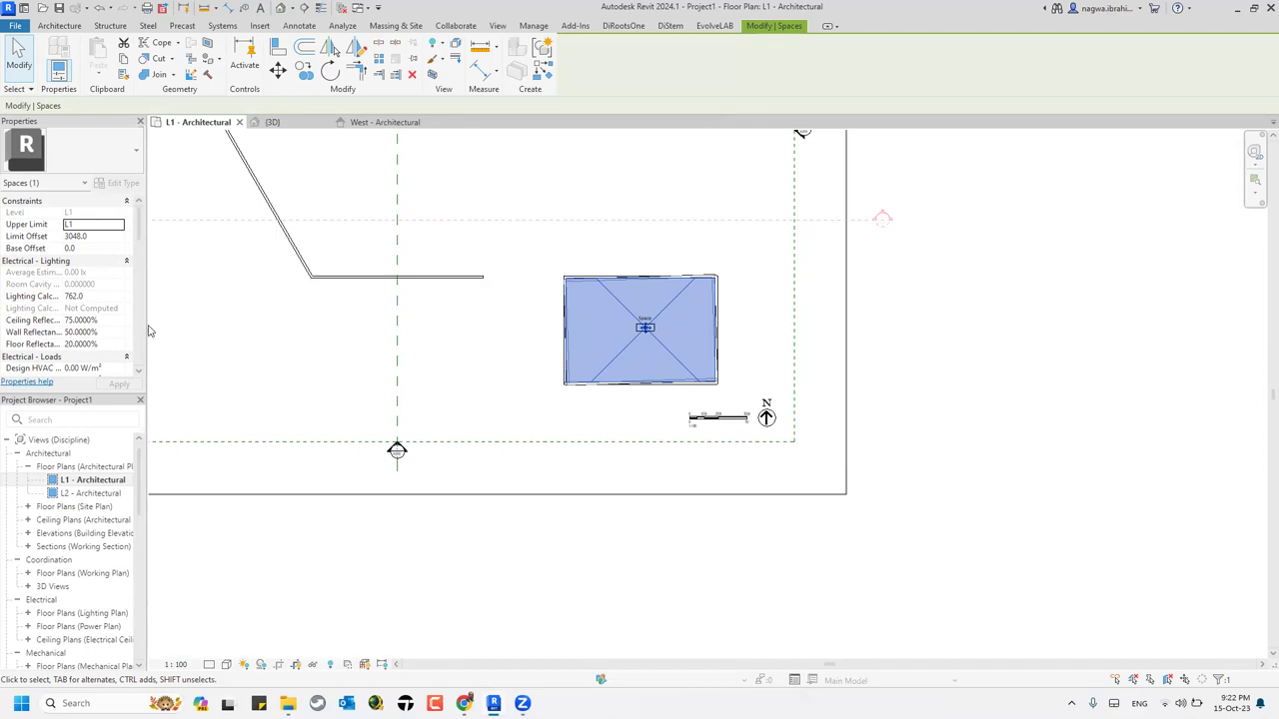
{"action": "scroll", "coordinate": [116, 306], "scroll_direction": "down", "scroll_amount": 2}
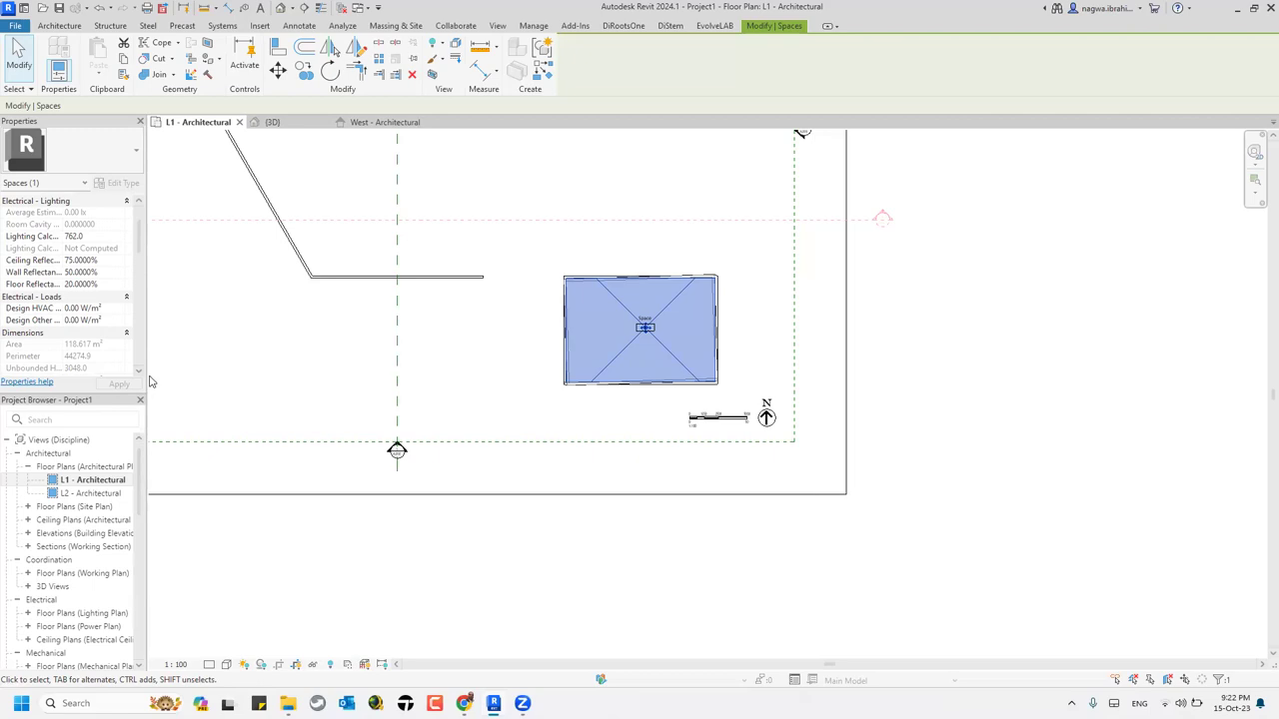
{"action": "left_click_drag", "start_coordinate": [145, 368], "coordinate": [213, 375]}
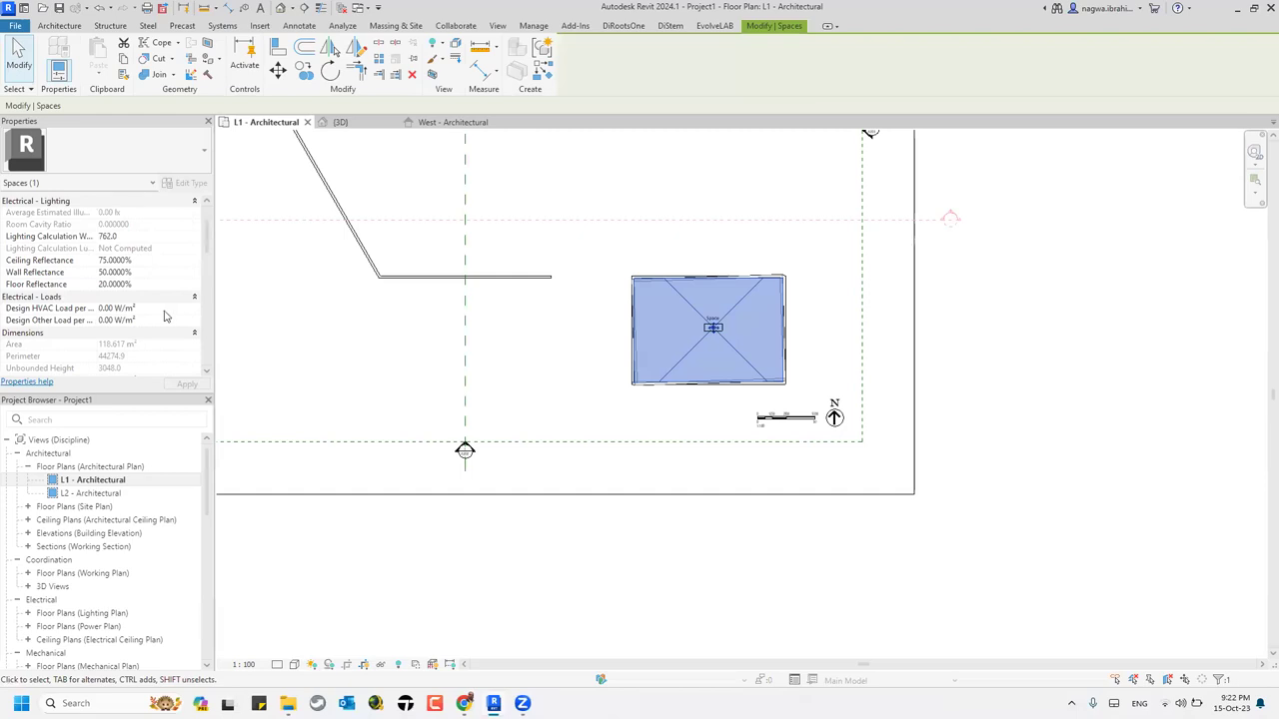
{"action": "left_click", "coordinate": [165, 310]}
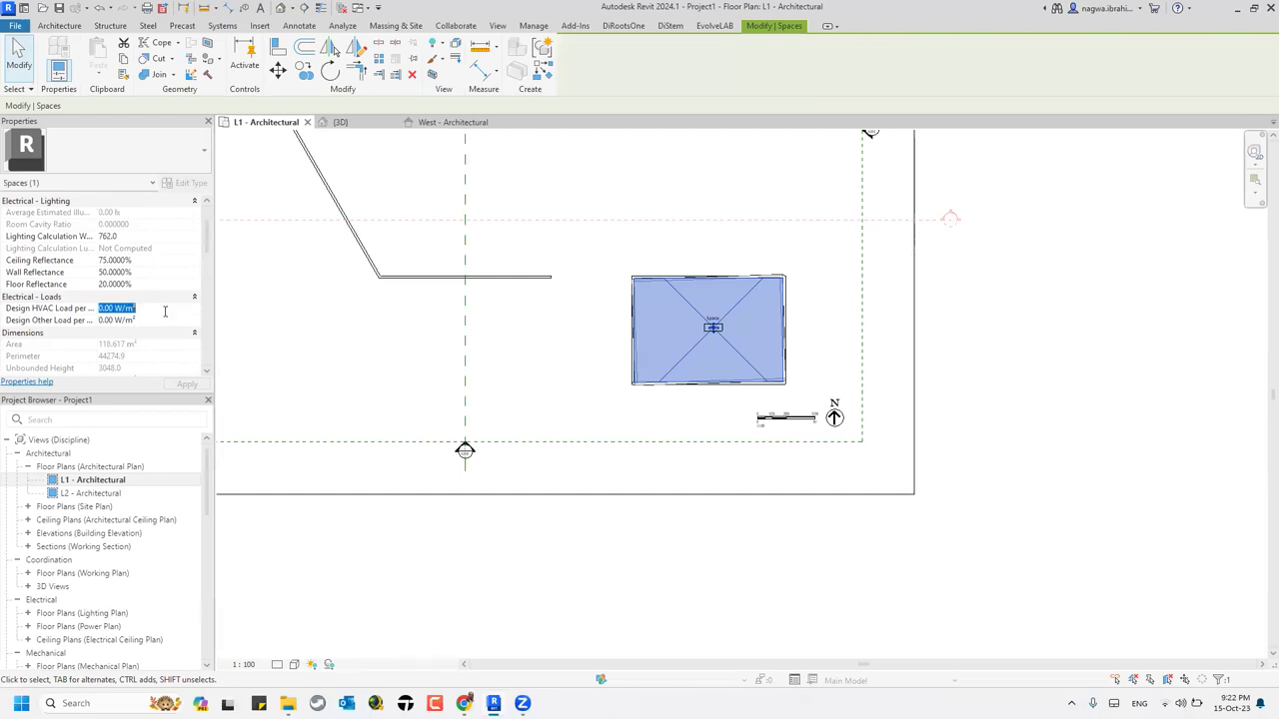
{"action": "type", "text": "15"}
{"action": "key", "text": "Return"}
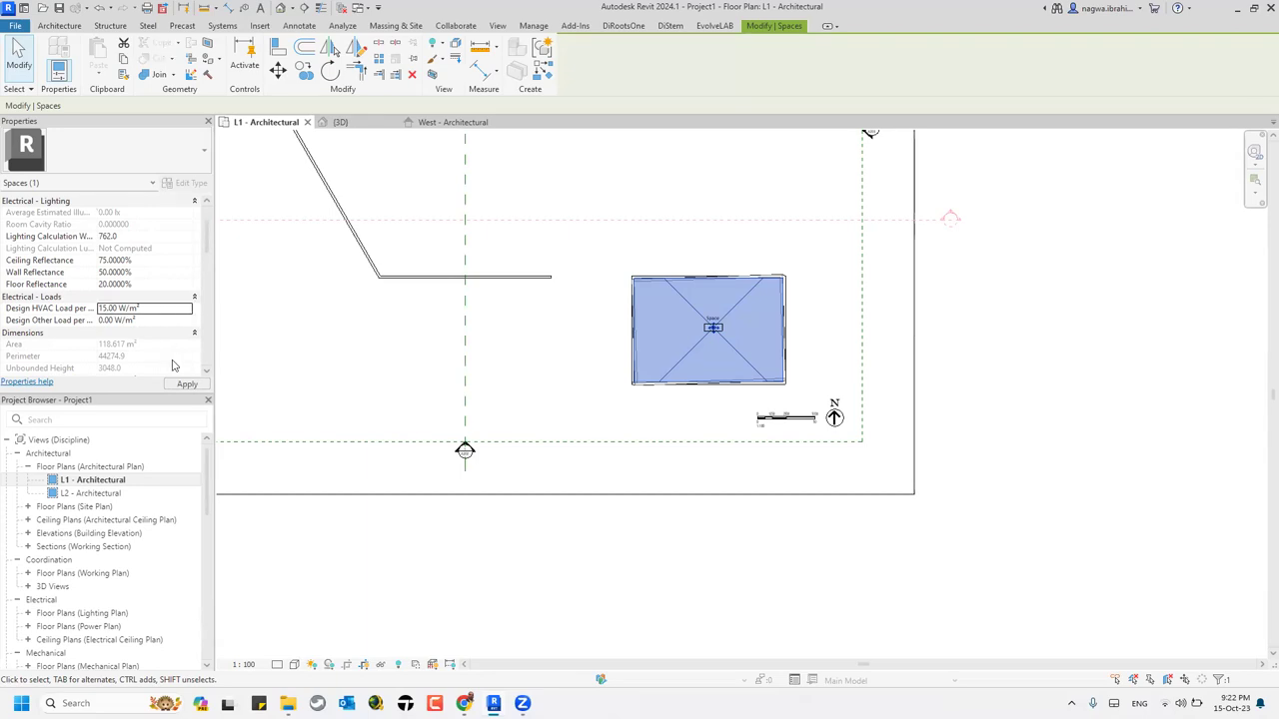
- Set the selected space's specified supply airflow to 200 L/s
{"action": "scroll", "coordinate": [175, 360], "scroll_direction": "down", "scroll_amount": 4}
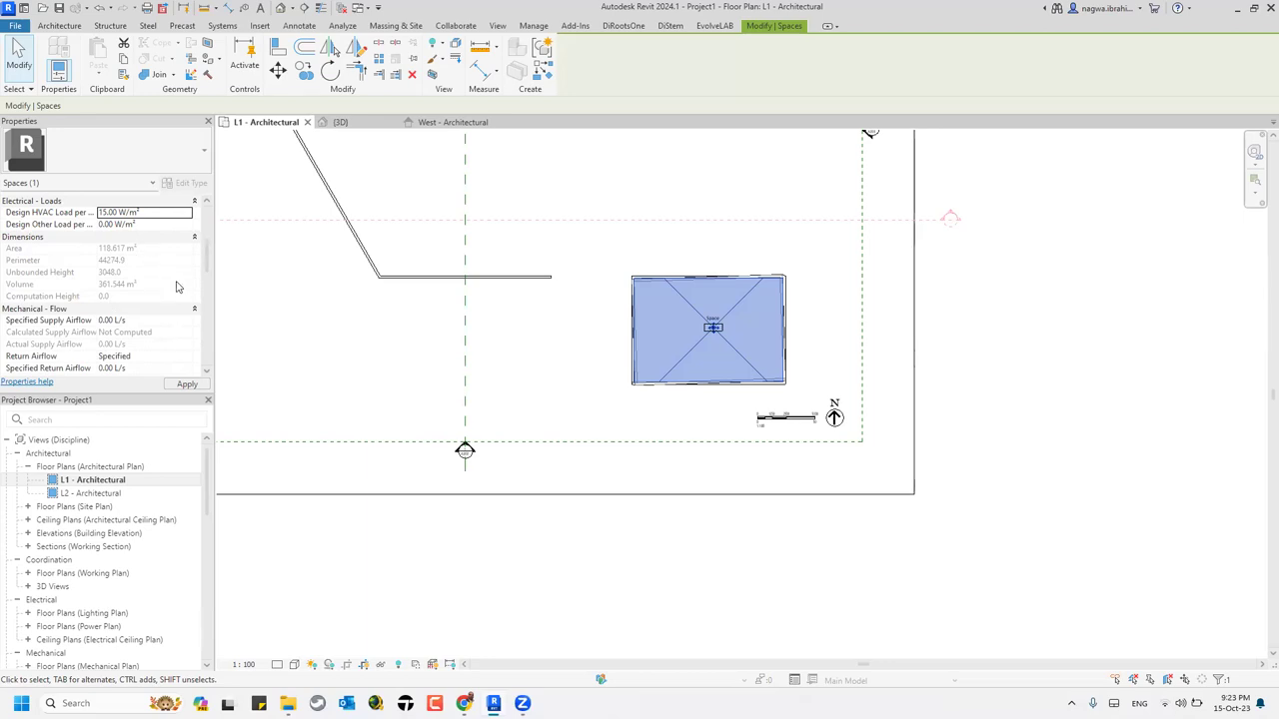
{"action": "scroll", "coordinate": [176, 288], "scroll_direction": "down", "scroll_amount": 2}
{"action": "scroll", "coordinate": [165, 300], "scroll_direction": "down", "scroll_amount": 3}
{"action": "scroll", "coordinate": [158, 303], "scroll_direction": "up", "scroll_amount": 1}
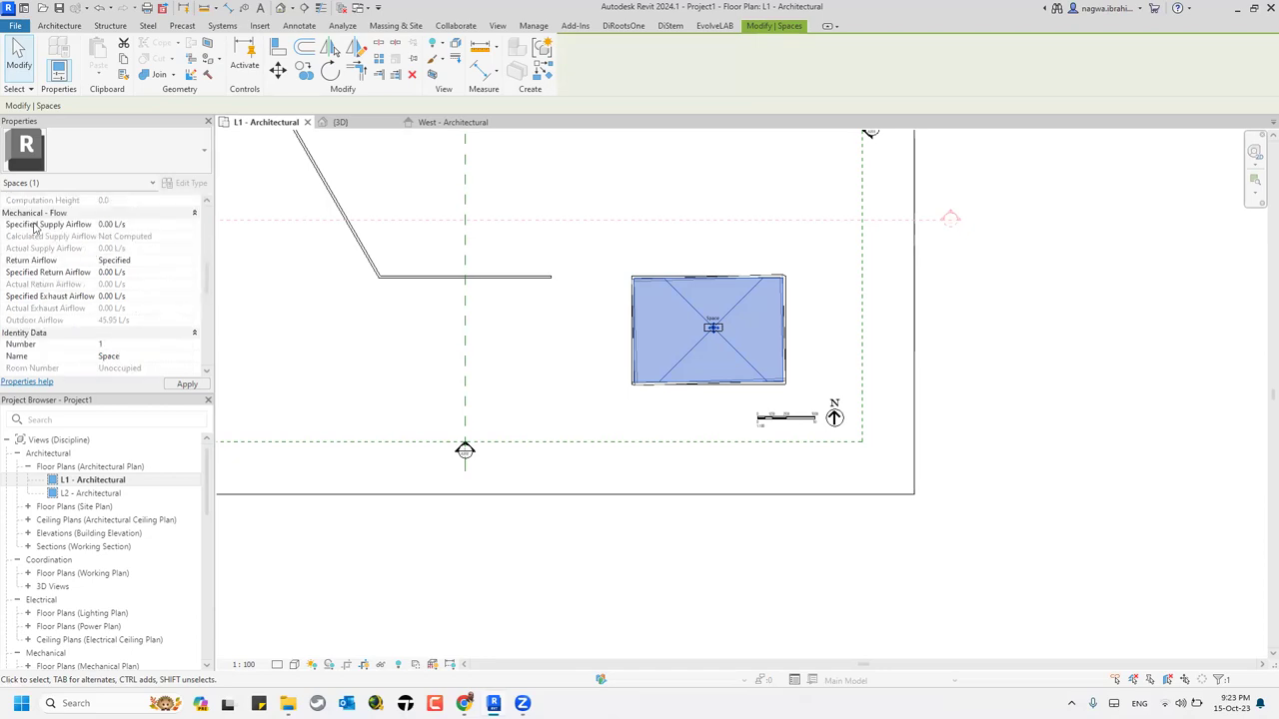
{"action": "left_click", "coordinate": [146, 225]}
{"action": "type", "text": "200"}
{"action": "key", "text": "Return"}
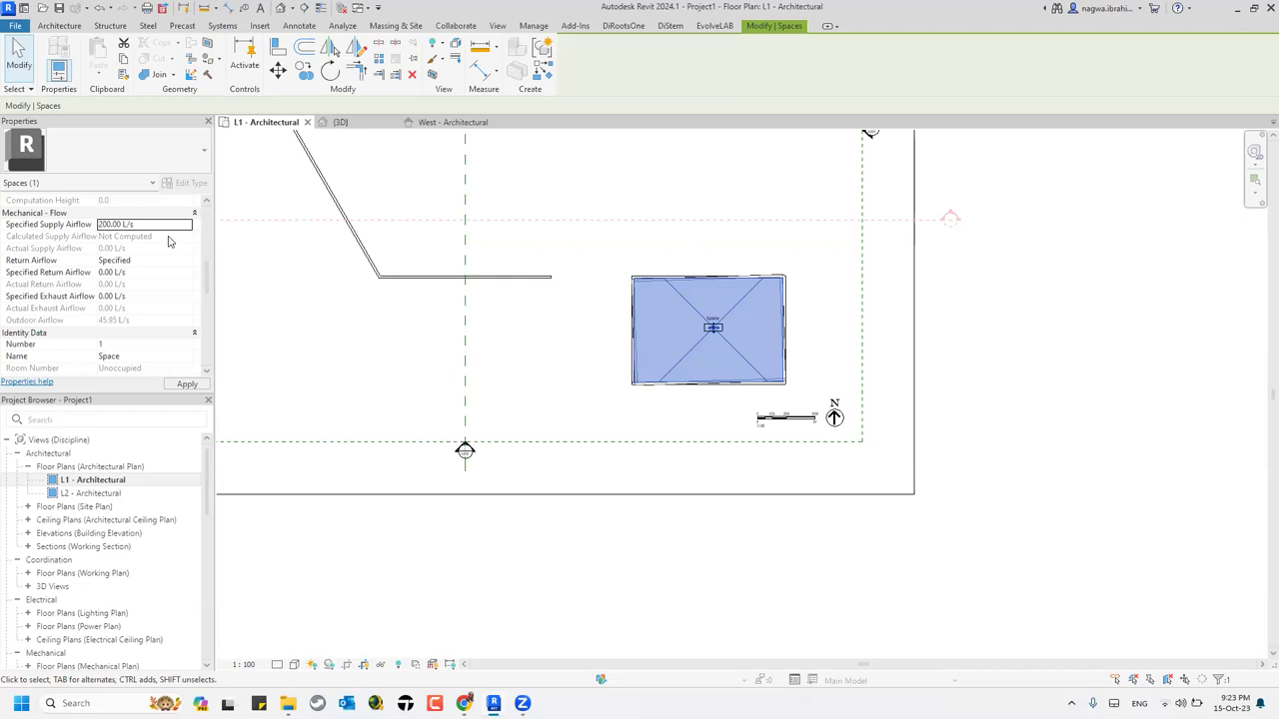
- Make the space's return airflow follow the Specified Supply Airflow option
{"action": "left_click", "coordinate": [185, 261]}
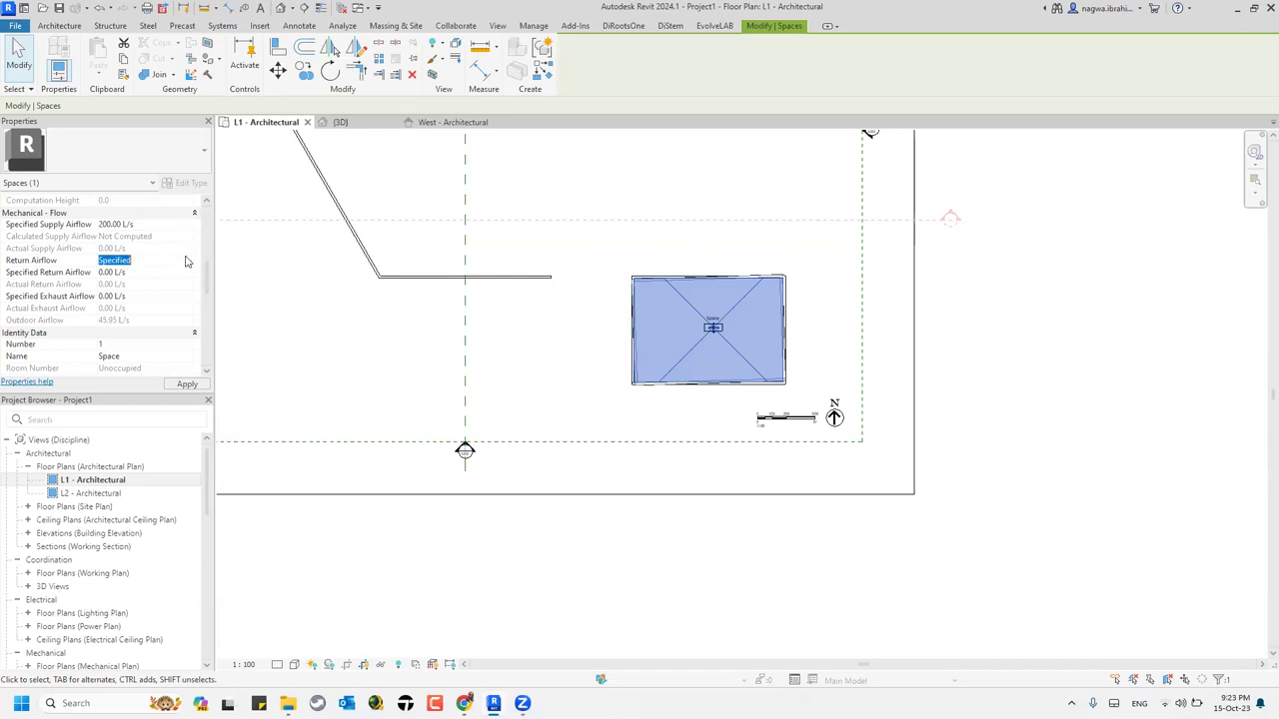
{"action": "left_click", "coordinate": [185, 262]}
{"action": "left_click", "coordinate": [190, 287]}
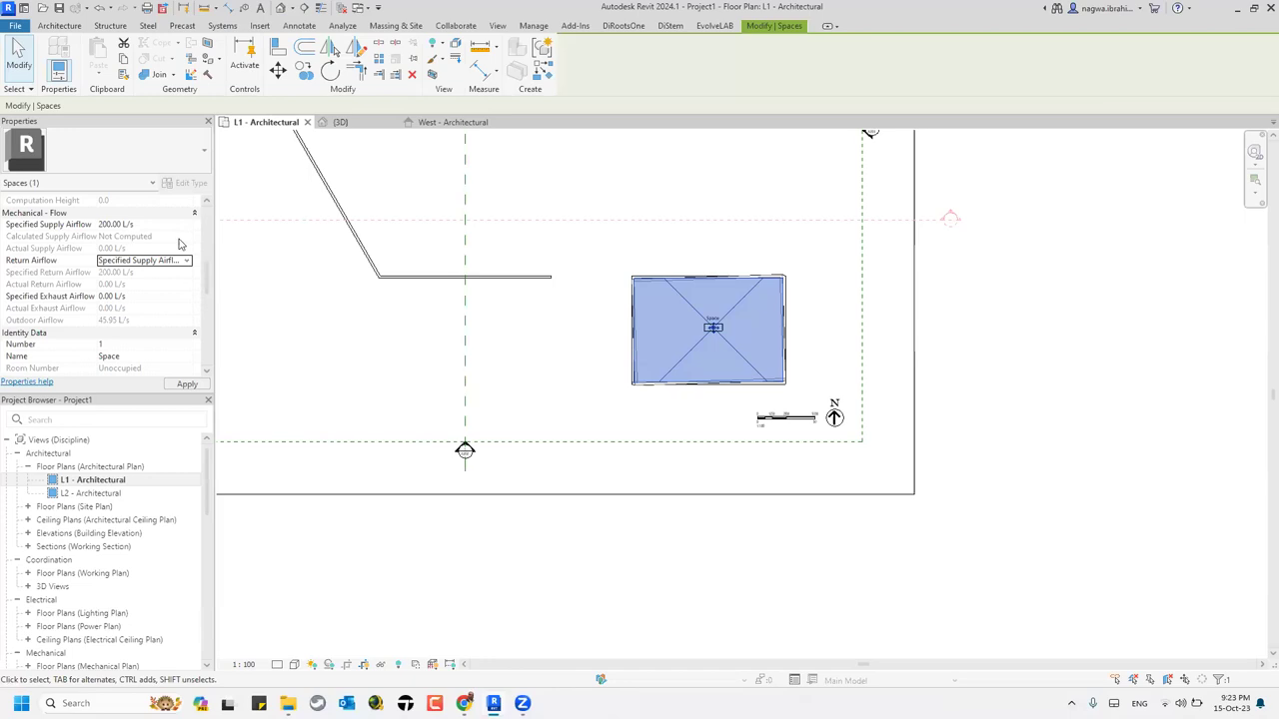
- Toggle the space's Occupiable setting off and back on, and review the available condition types without changing the choice
{"action": "scroll", "coordinate": [177, 248], "scroll_direction": "down", "scroll_amount": 2}
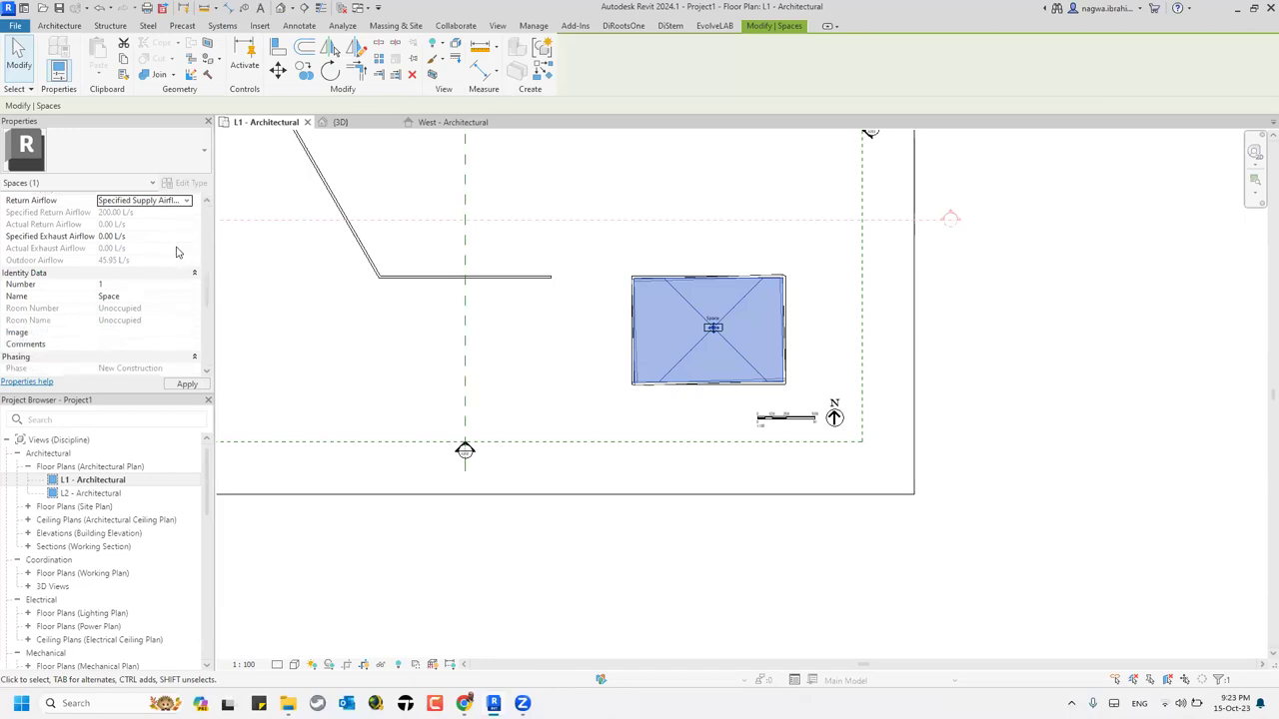
{"action": "scroll", "coordinate": [182, 308], "scroll_direction": "down", "scroll_amount": 3}
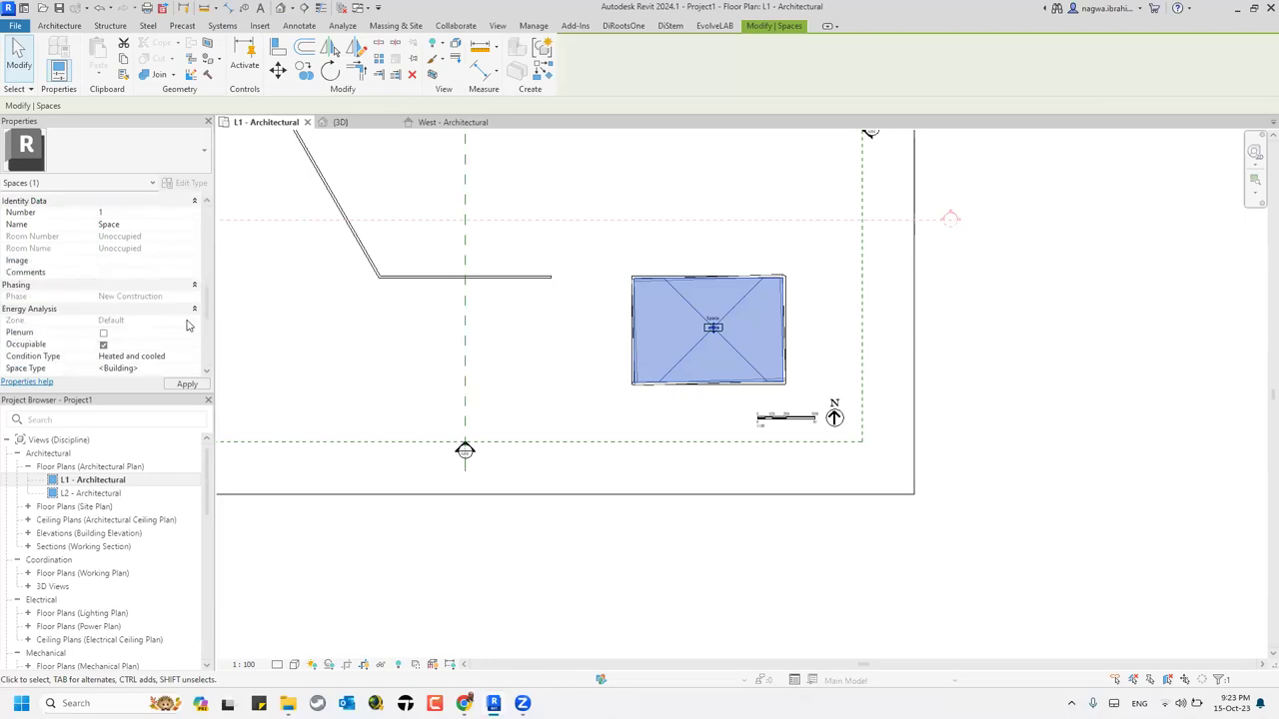
{"action": "scroll", "coordinate": [183, 330], "scroll_direction": "down", "scroll_amount": 2}
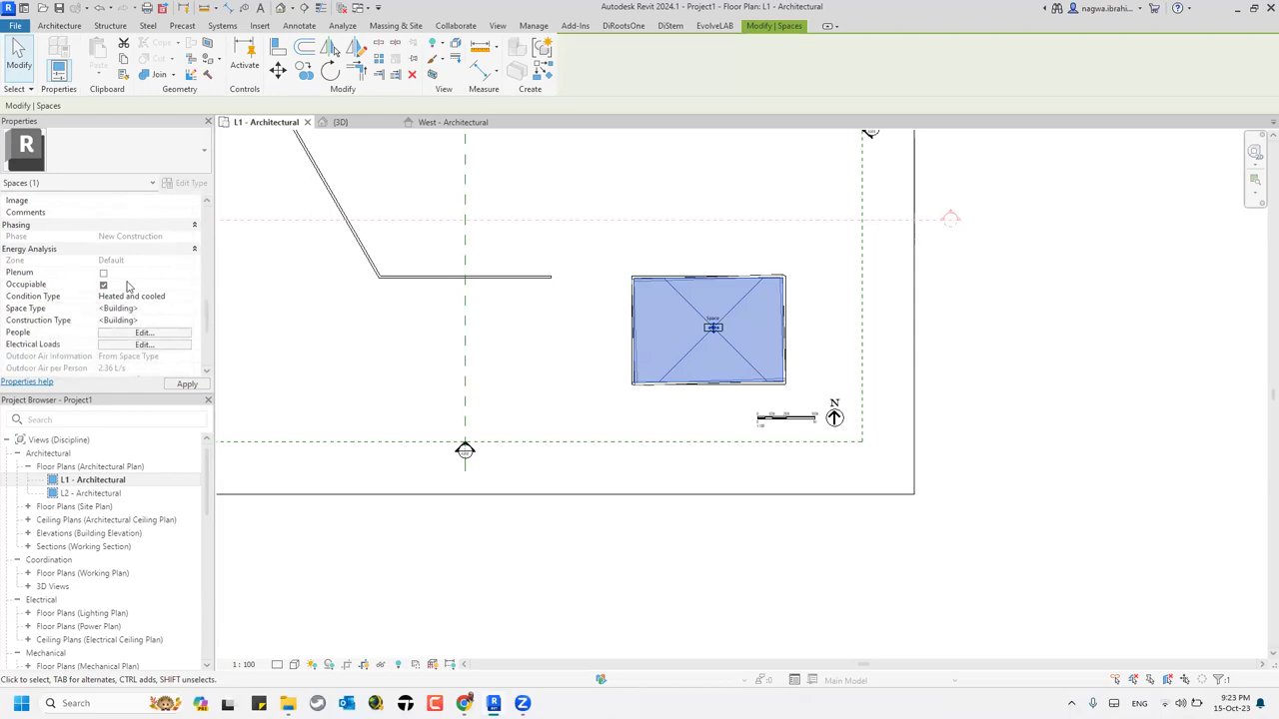
{"action": "left_click", "coordinate": [103, 286]}
{"action": "left_click", "coordinate": [103, 286]}
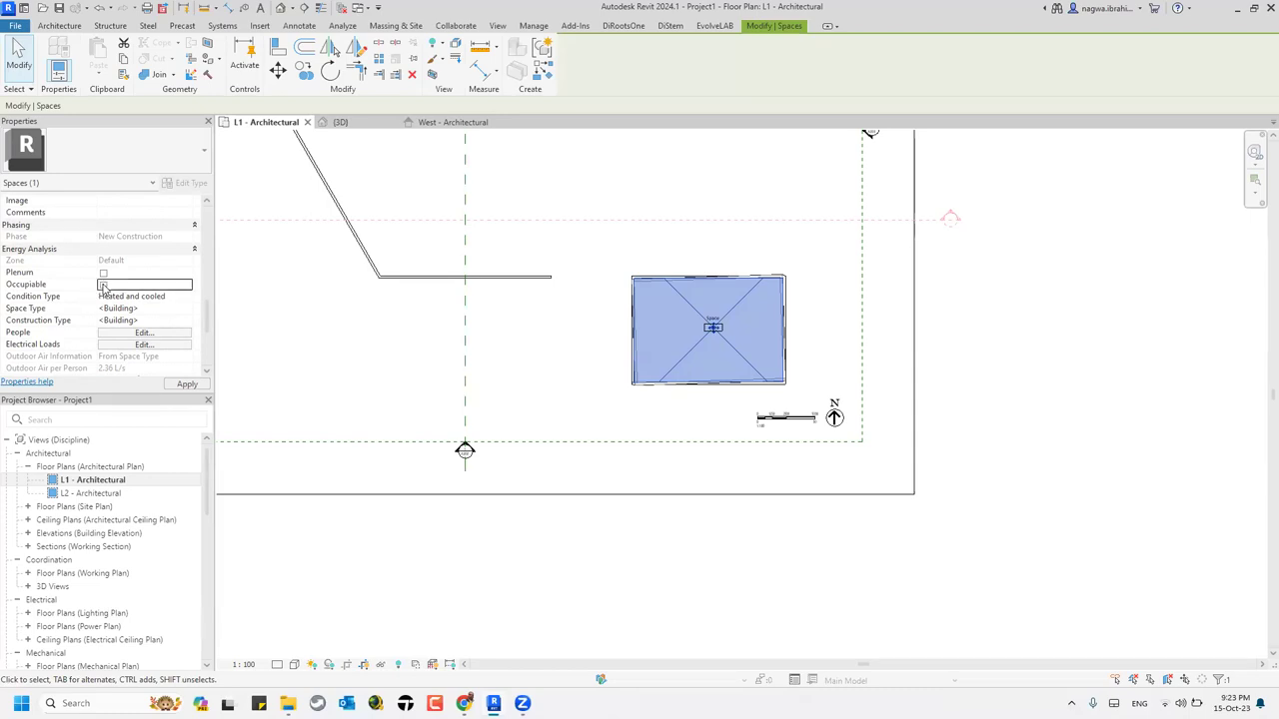
{"action": "left_click", "coordinate": [185, 302]}
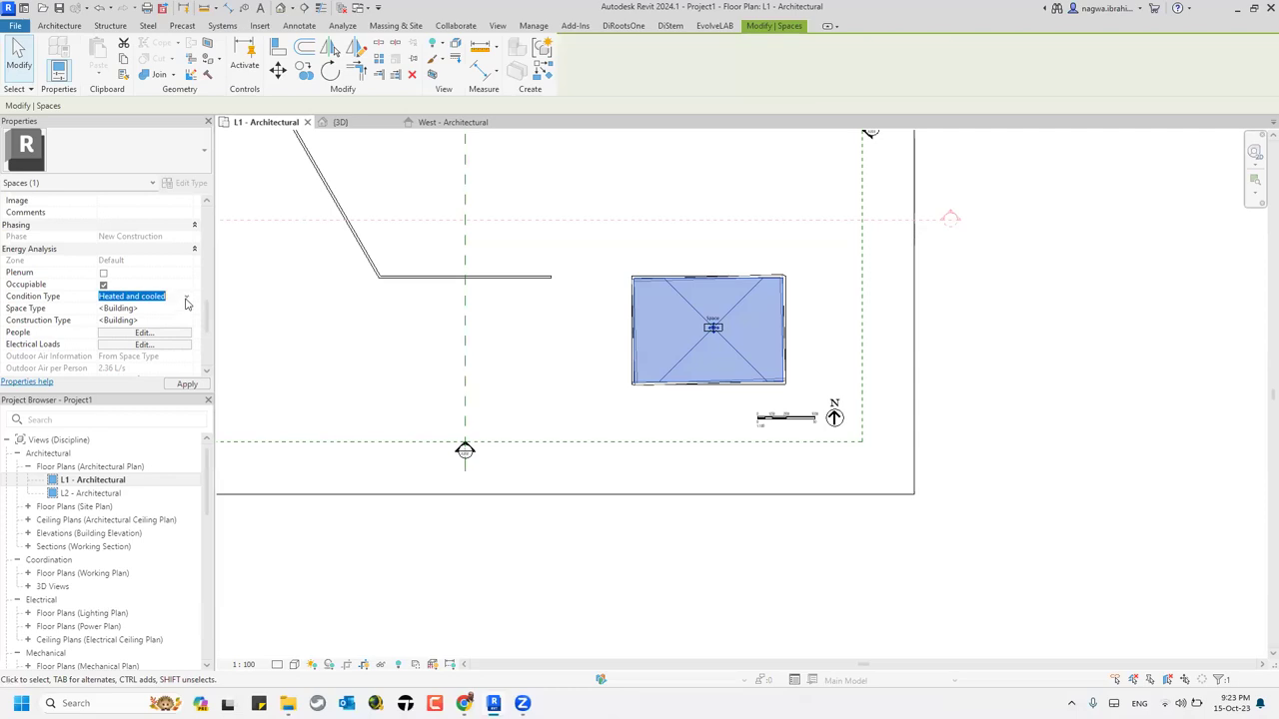
{"action": "left_click", "coordinate": [186, 301]}
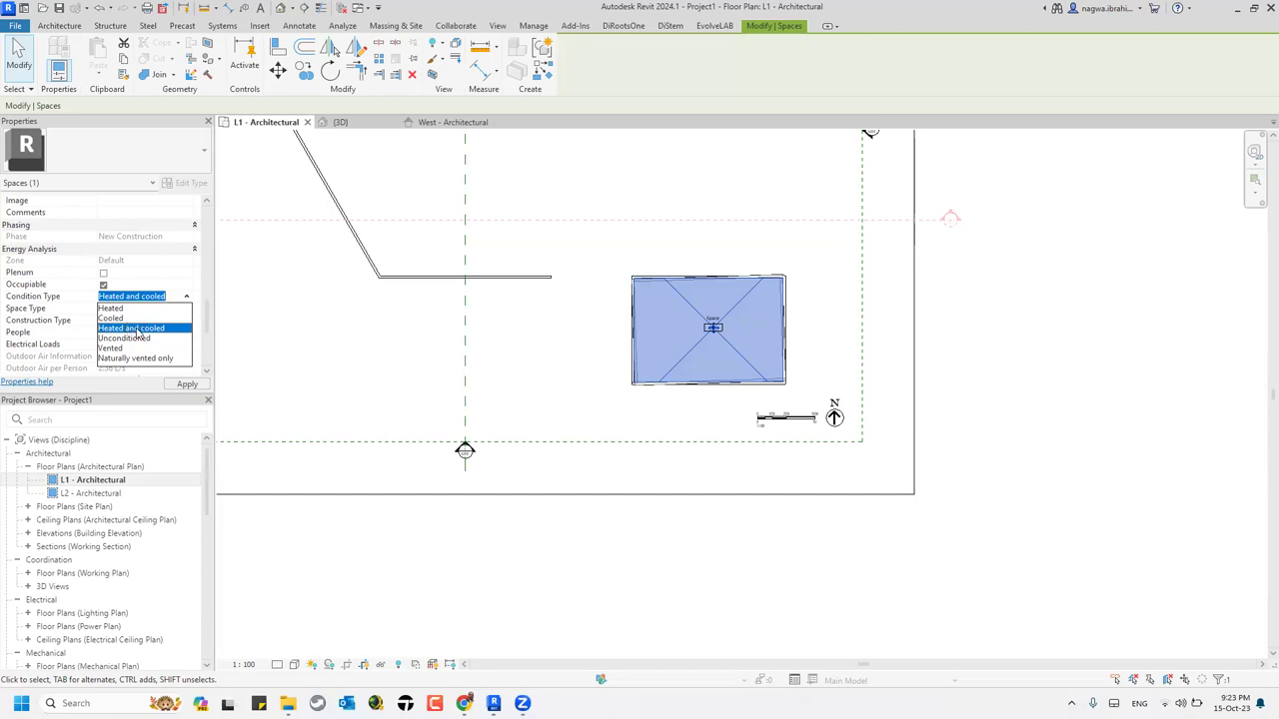
{"action": "left_click", "coordinate": [30, 298]}
- Examine the space type energy parameters for Audience/Seating Area - Auditorium and Bank Customer Area, leaving the settings without applying a change
{"action": "left_click", "coordinate": [140, 310]}
{"action": "left_click", "coordinate": [187, 308]}
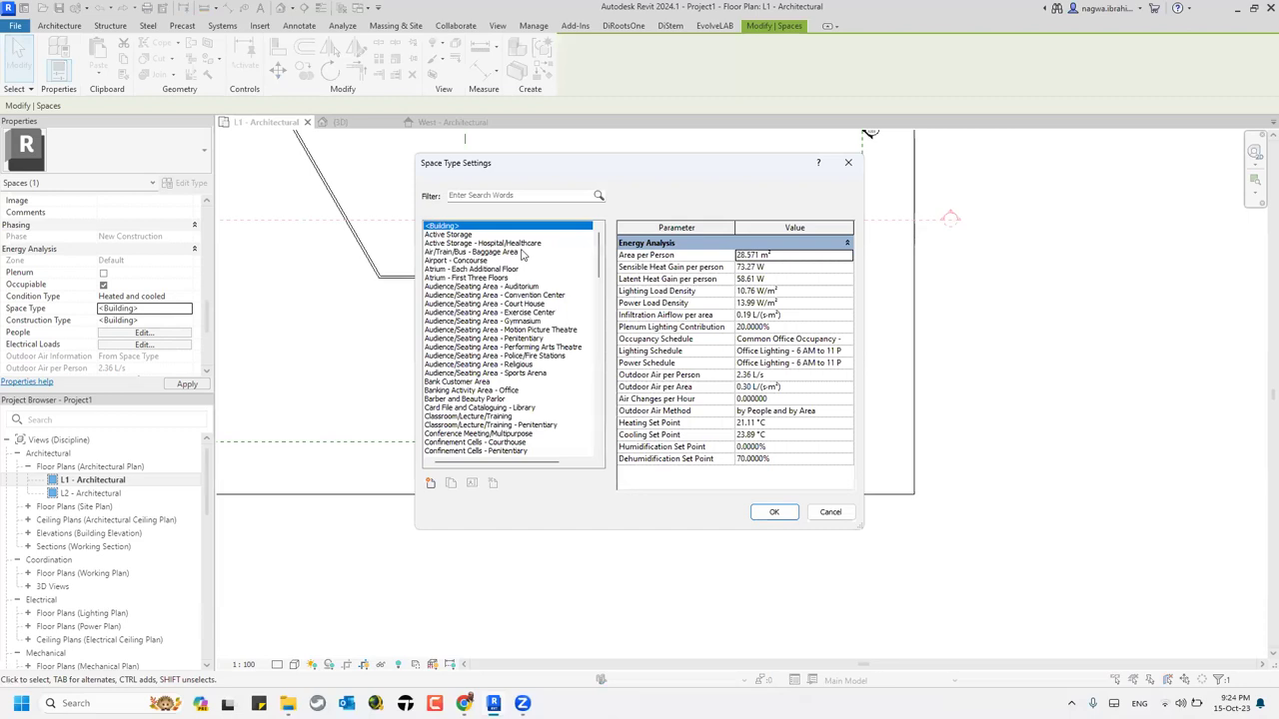
{"action": "left_click", "coordinate": [521, 286]}
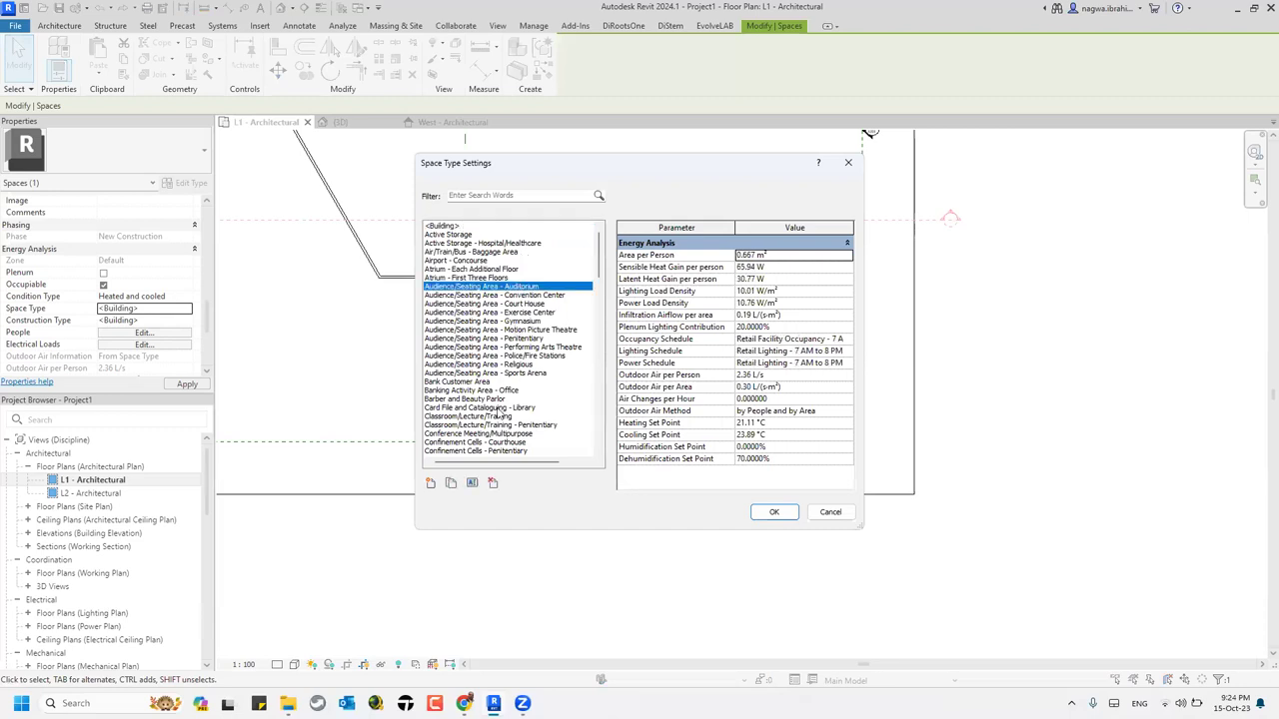
{"action": "left_click", "coordinate": [457, 383]}
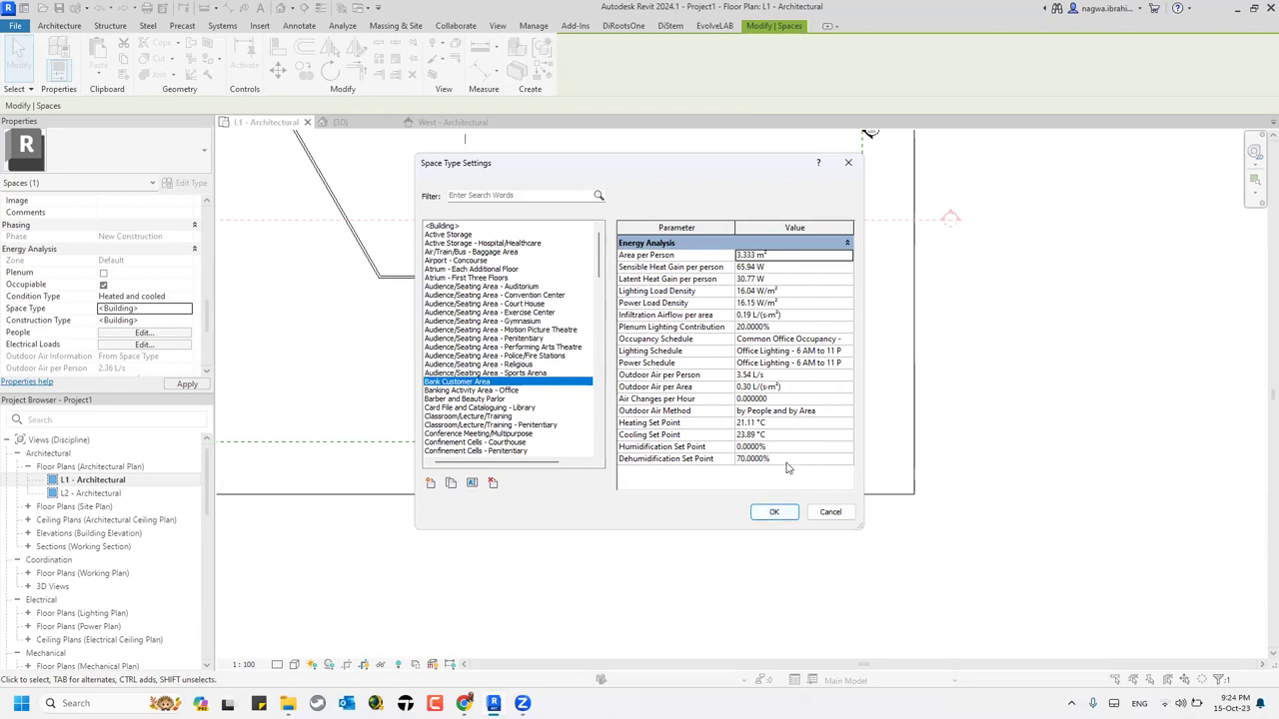
{"action": "left_click", "coordinate": [847, 162]}
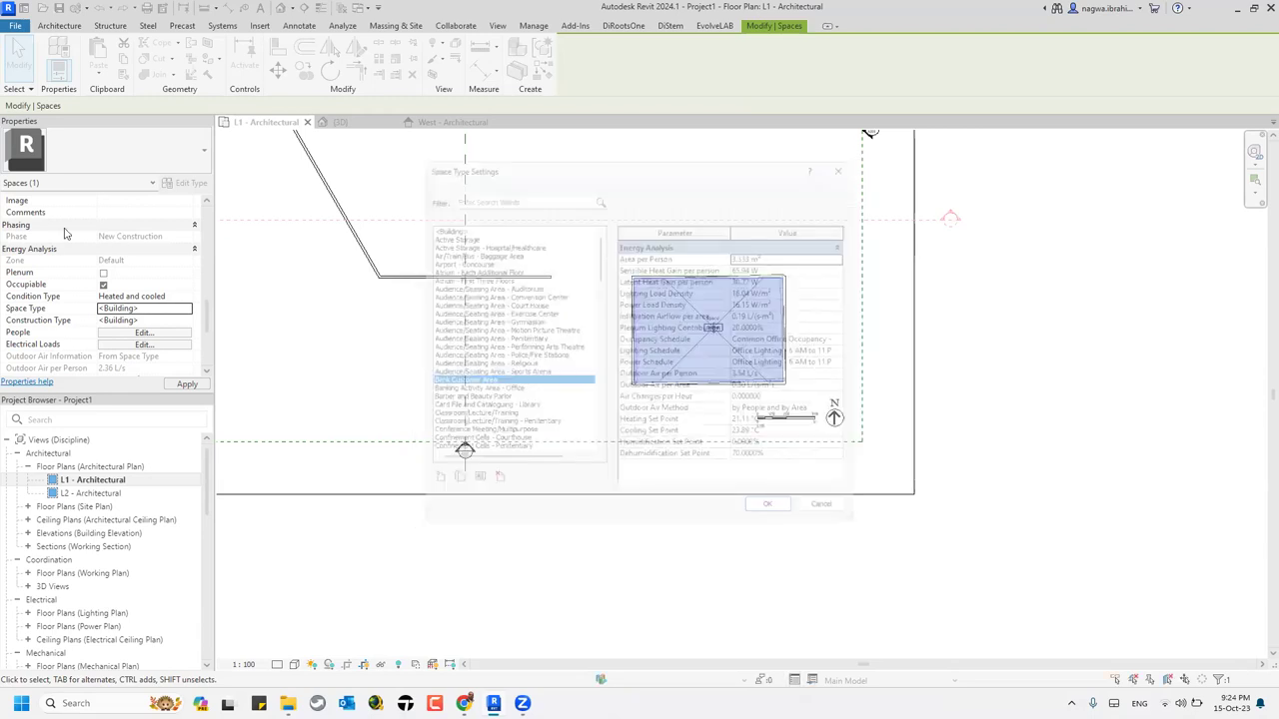
- Review the analytic constructions of the space's <Building> construction type
{"action": "left_click", "coordinate": [186, 320]}
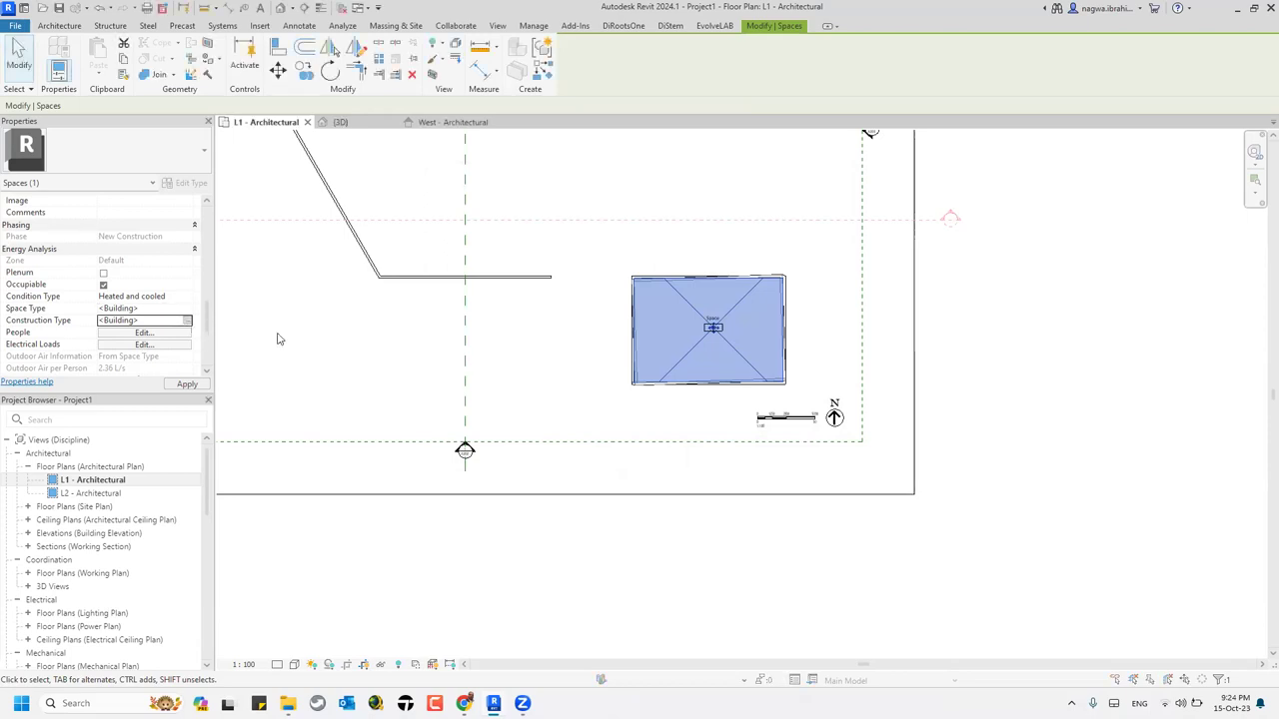
{"action": "left_click", "coordinate": [187, 319]}
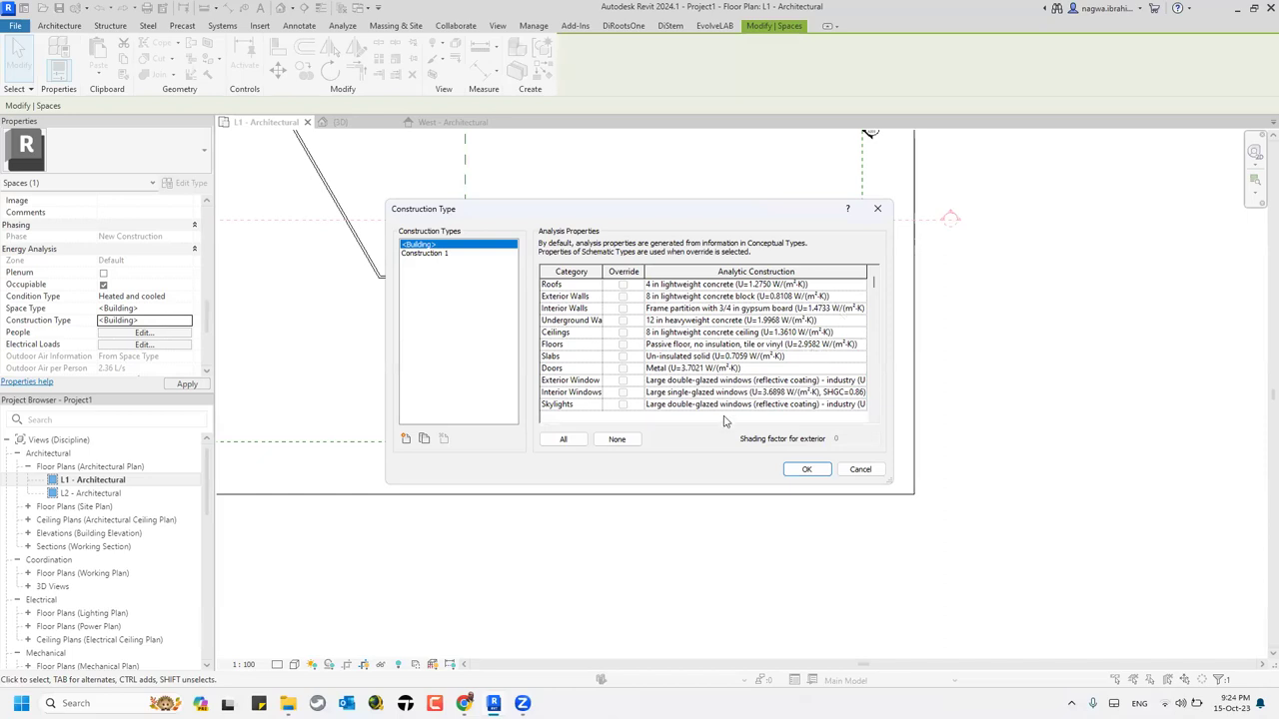
{"action": "left_click", "coordinate": [810, 471]}
- Check the space's people occupancy and heat gain settings, then deselect the space
{"action": "left_click", "coordinate": [156, 335]}
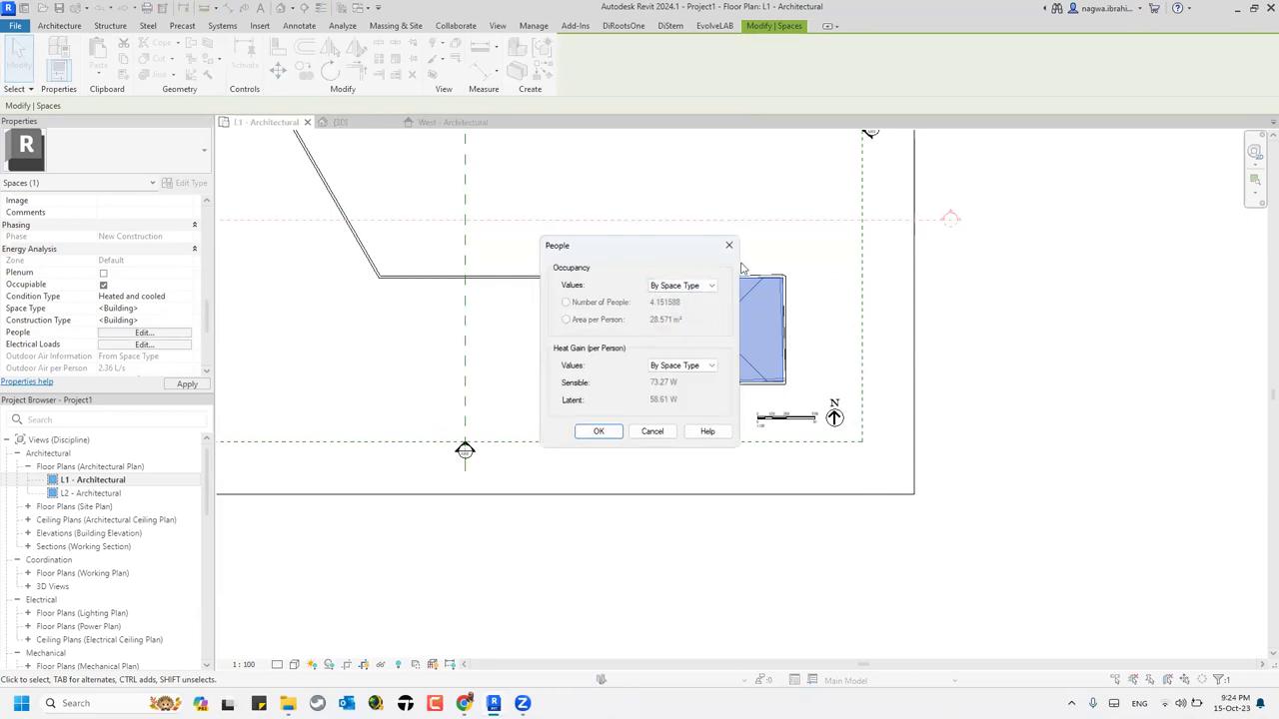
{"action": "left_click", "coordinate": [728, 245]}
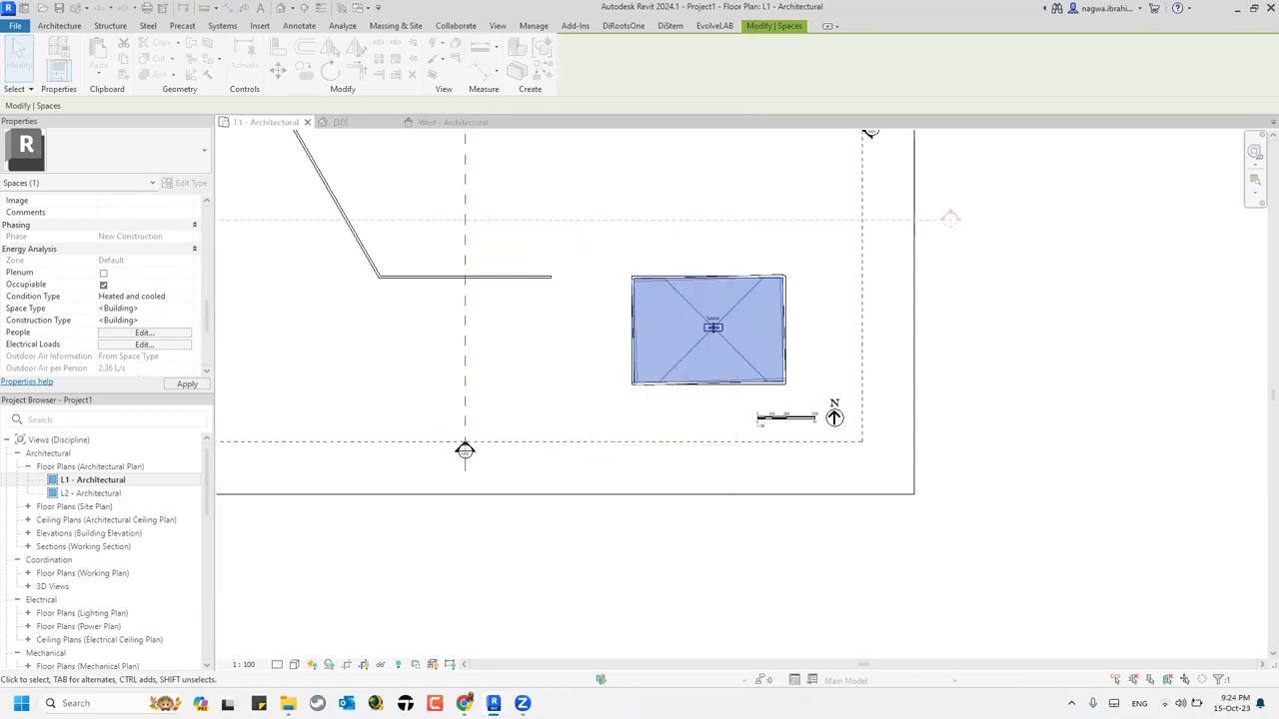
{"action": "left_click", "coordinate": [901, 597]}
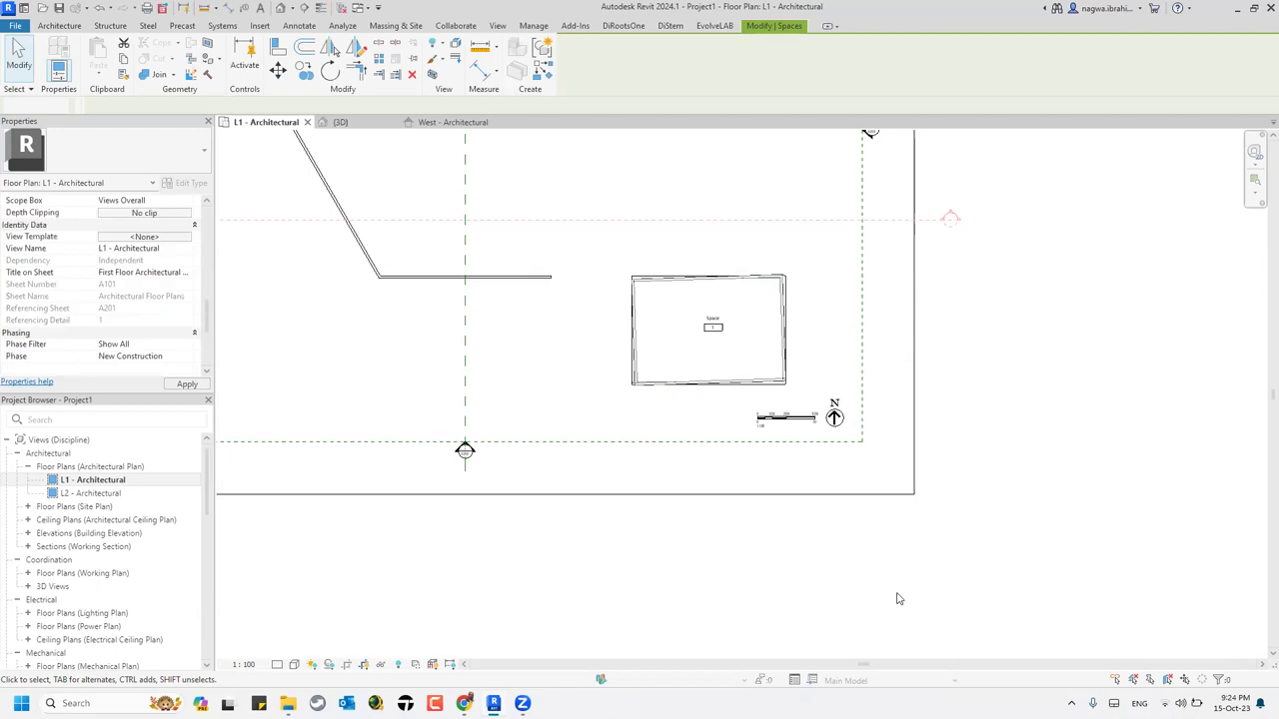
- Create the energy analytical model, saving the project as Project1 over the existing file when asked
{"action": "left_click", "coordinate": [756, 369]}
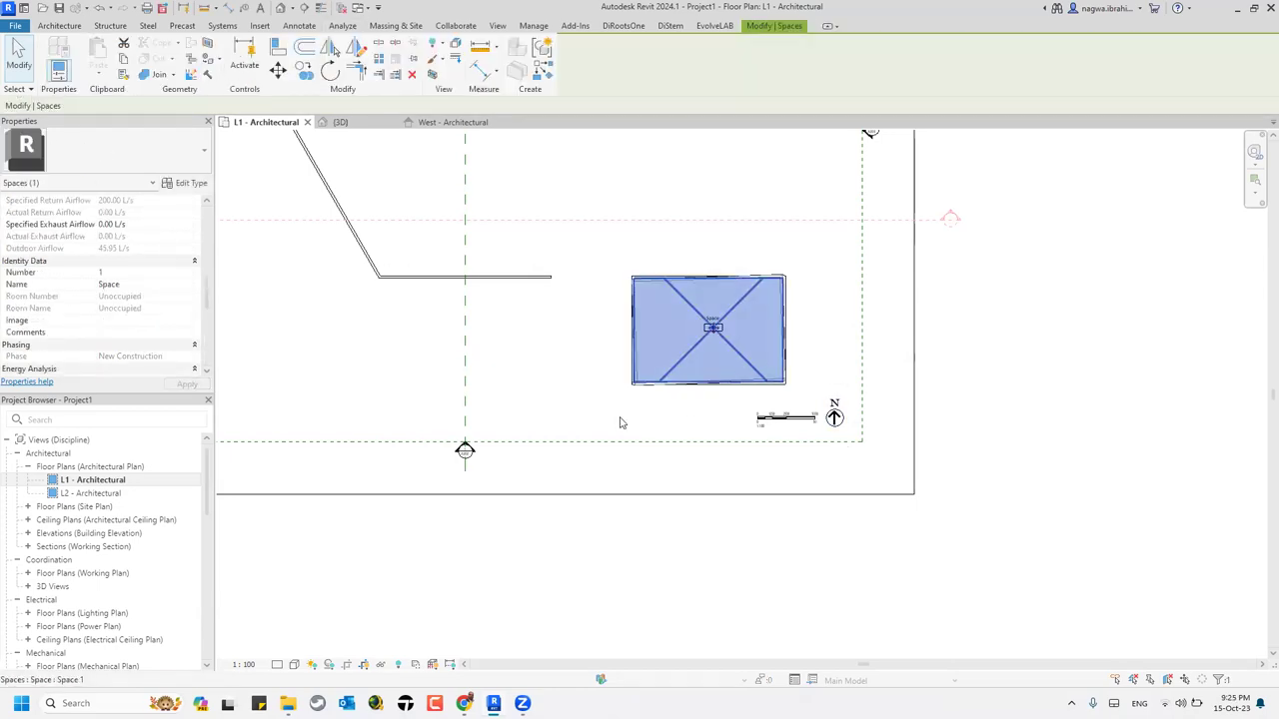
{"action": "left_click", "coordinate": [1050, 240]}
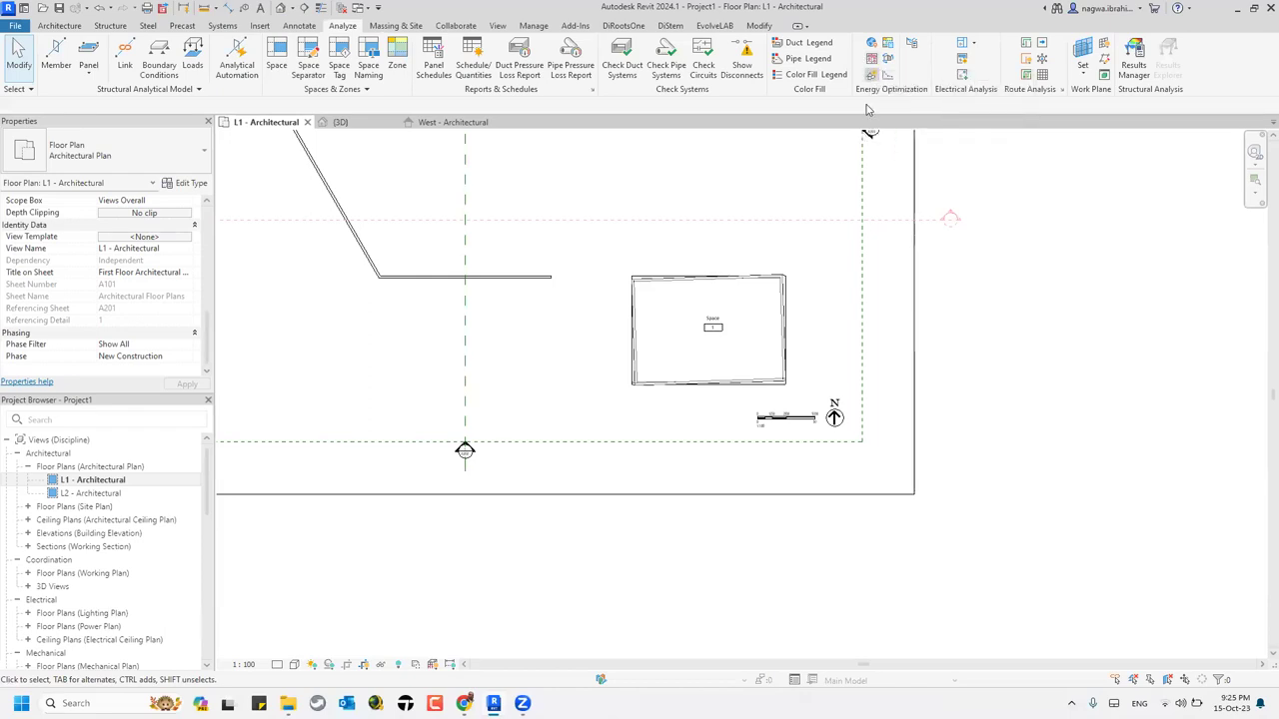
{"action": "left_click", "coordinate": [871, 77]}
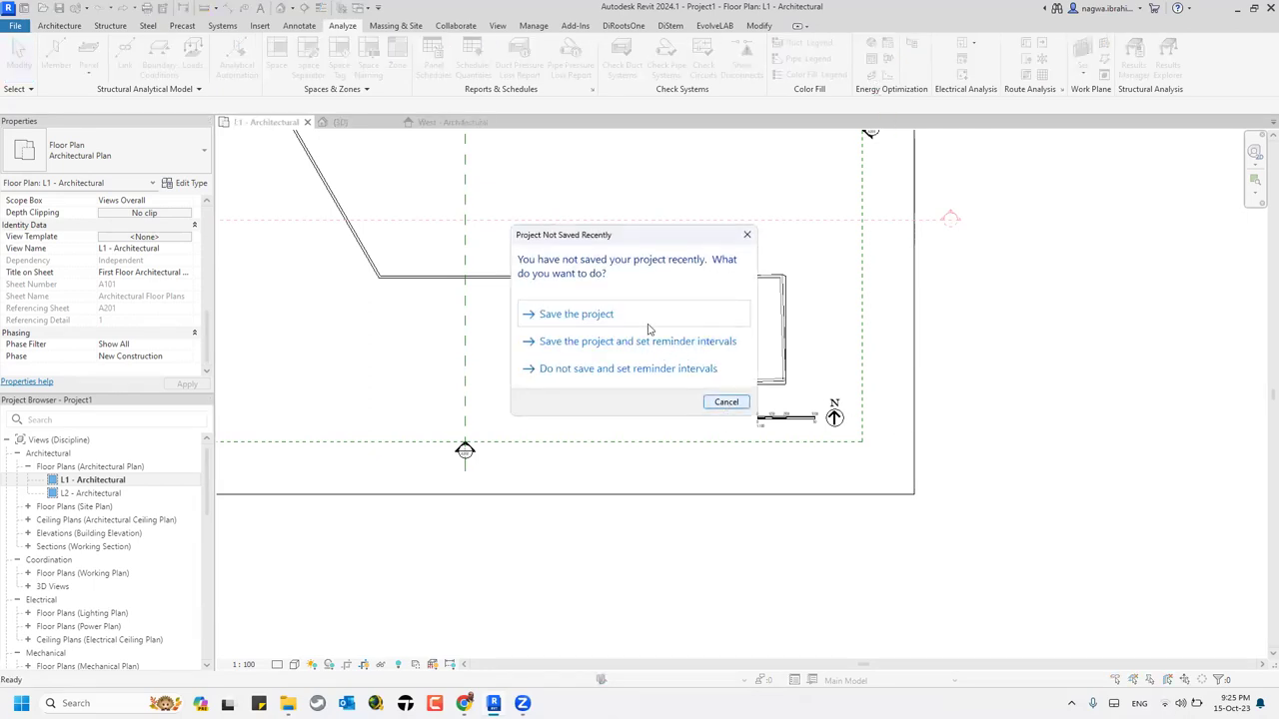
{"action": "left_click", "coordinate": [614, 314]}
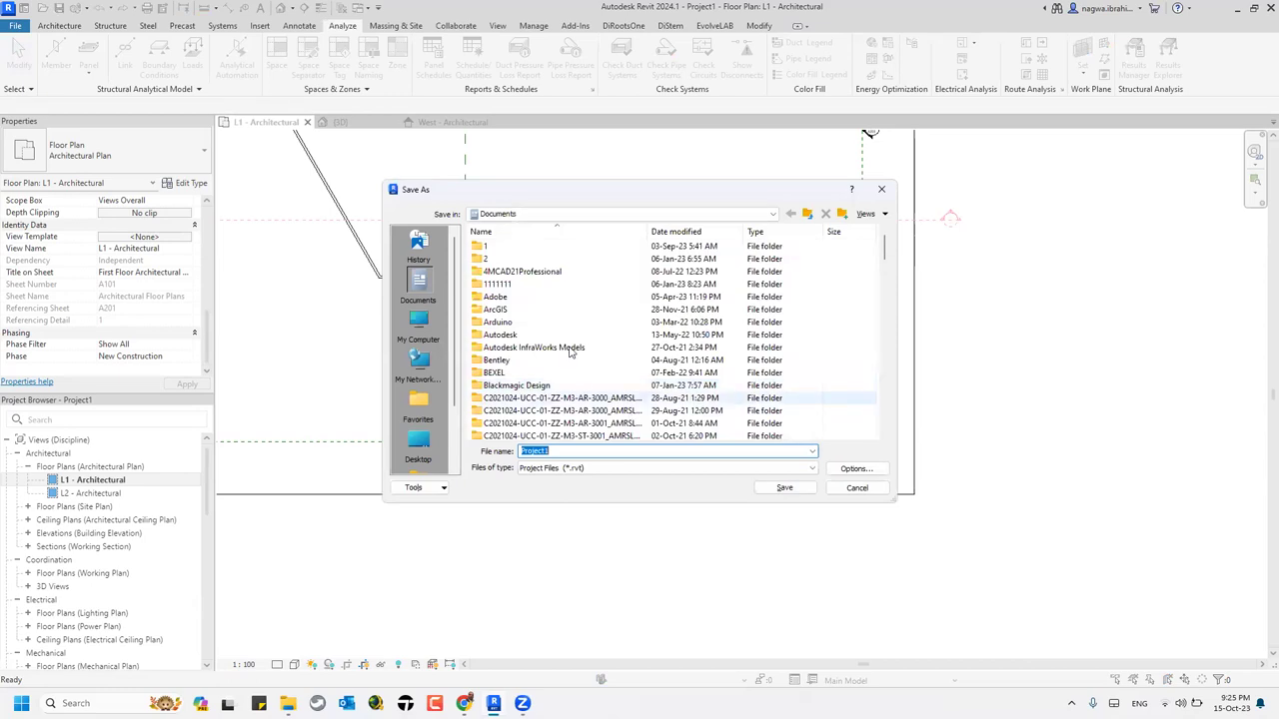
{"action": "left_click", "coordinate": [796, 487]}
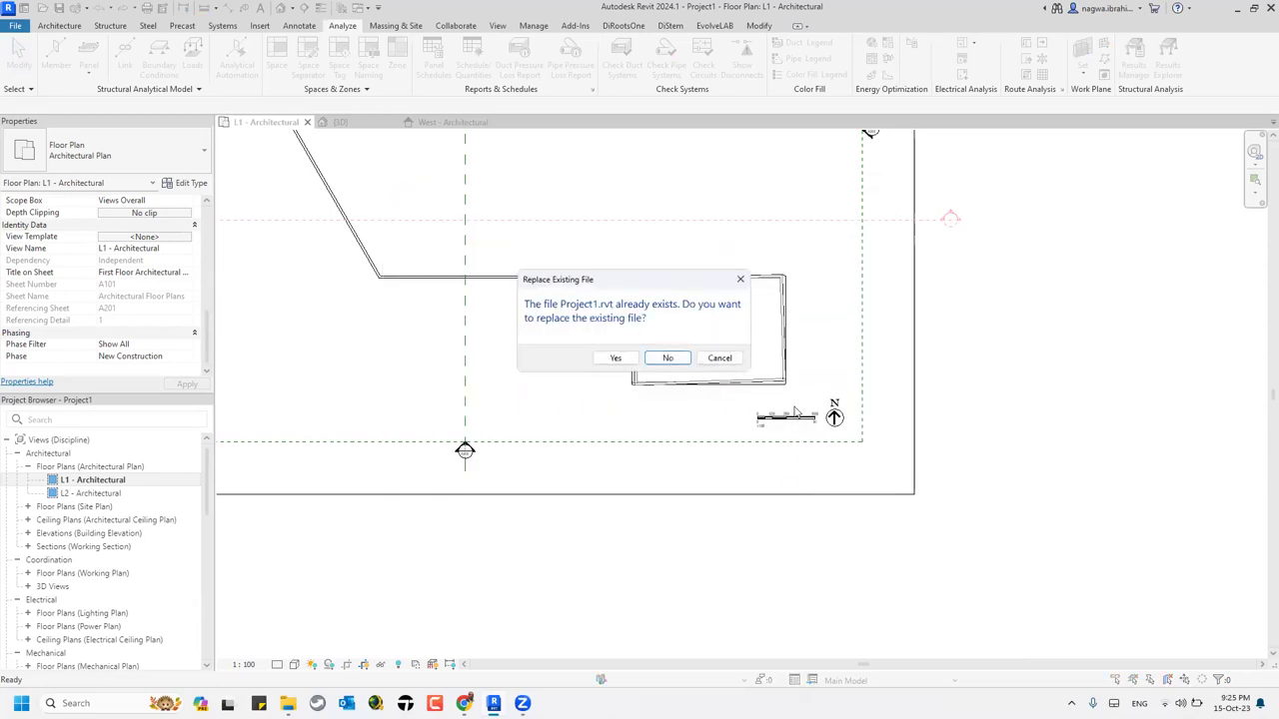
{"action": "left_click", "coordinate": [615, 357]}
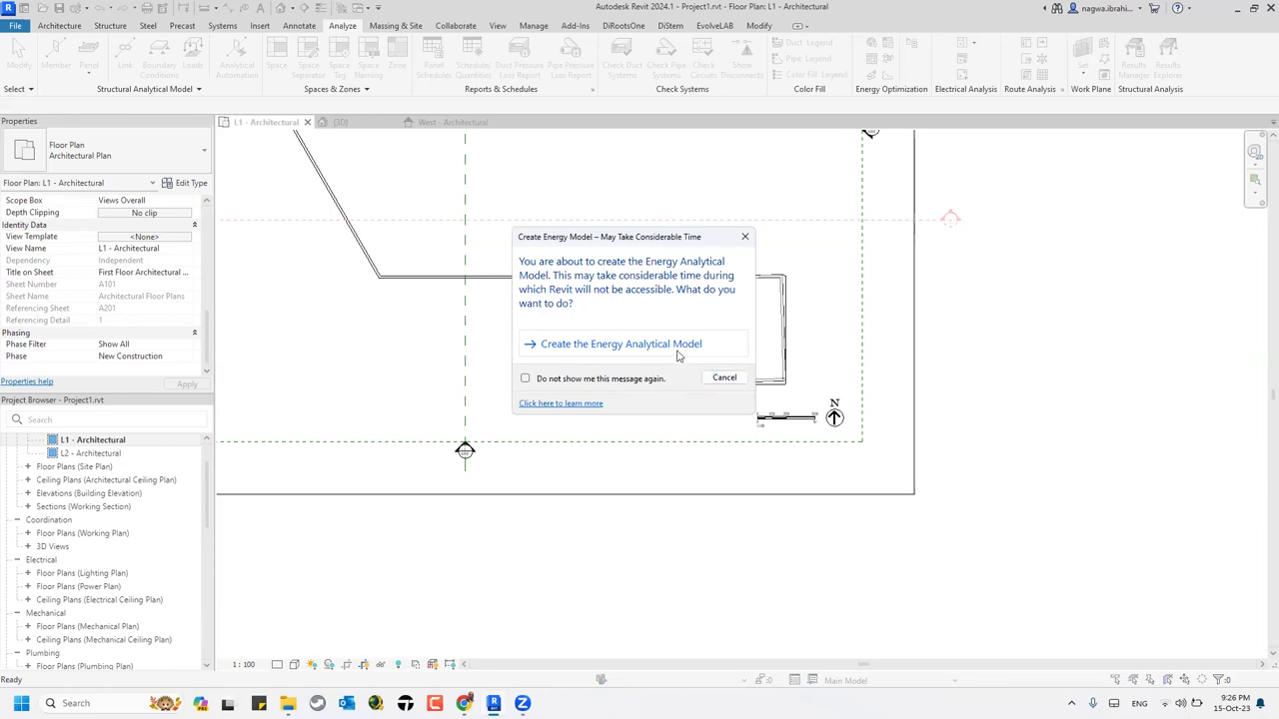
{"action": "left_click", "coordinate": [684, 355]}
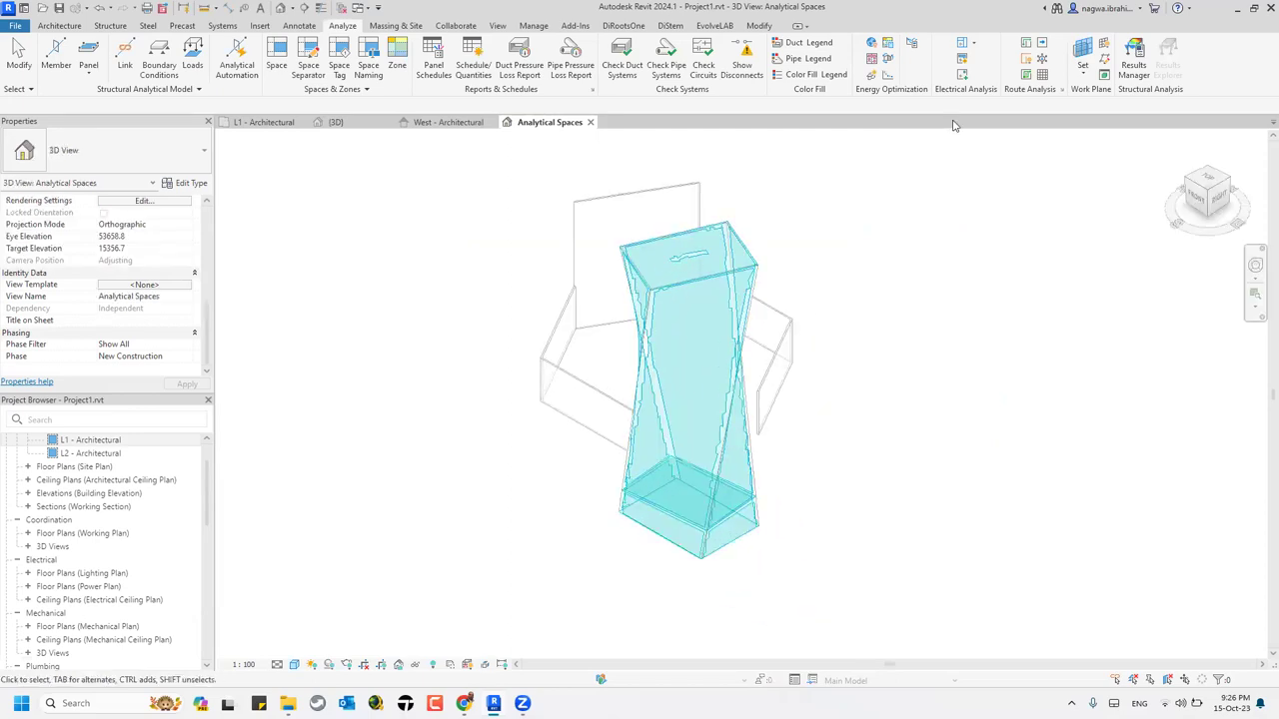
- Run a systems analysis with the Annual Building Energy Simulation workflow and the report name Analysis Report
{"action": "left_click", "coordinate": [888, 45]}
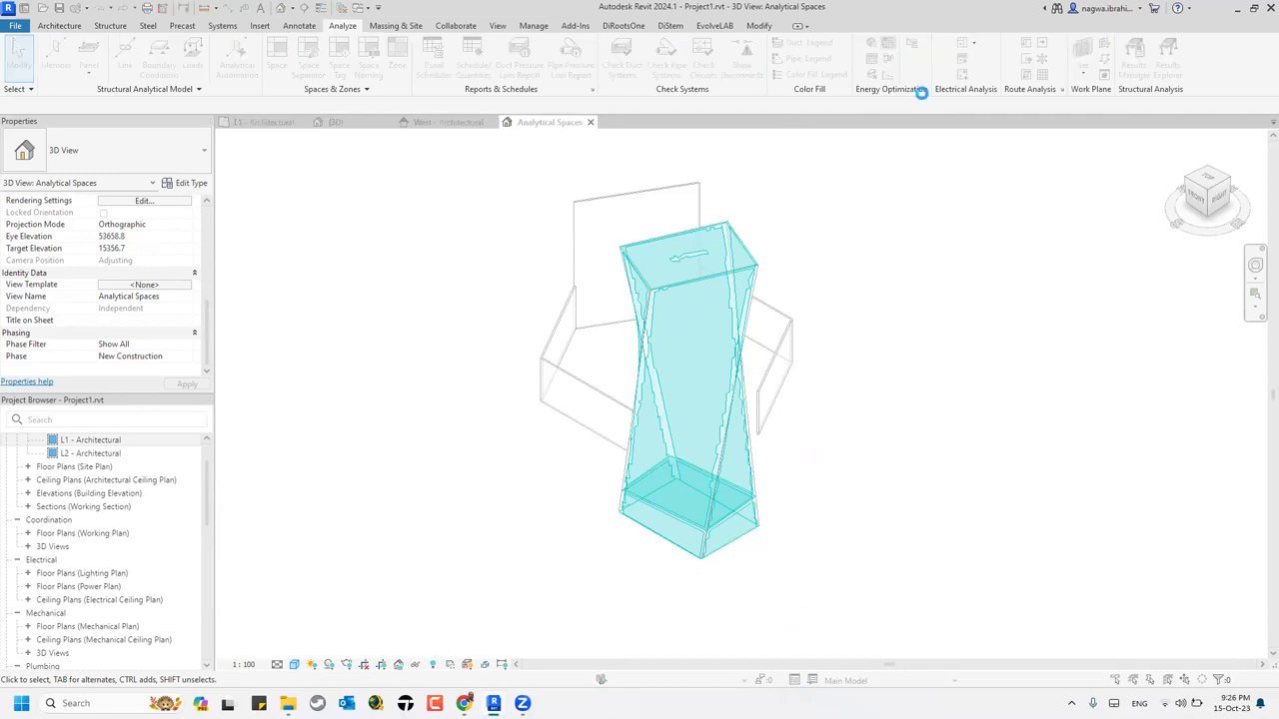
{"action": "left_click", "coordinate": [273, 219]}
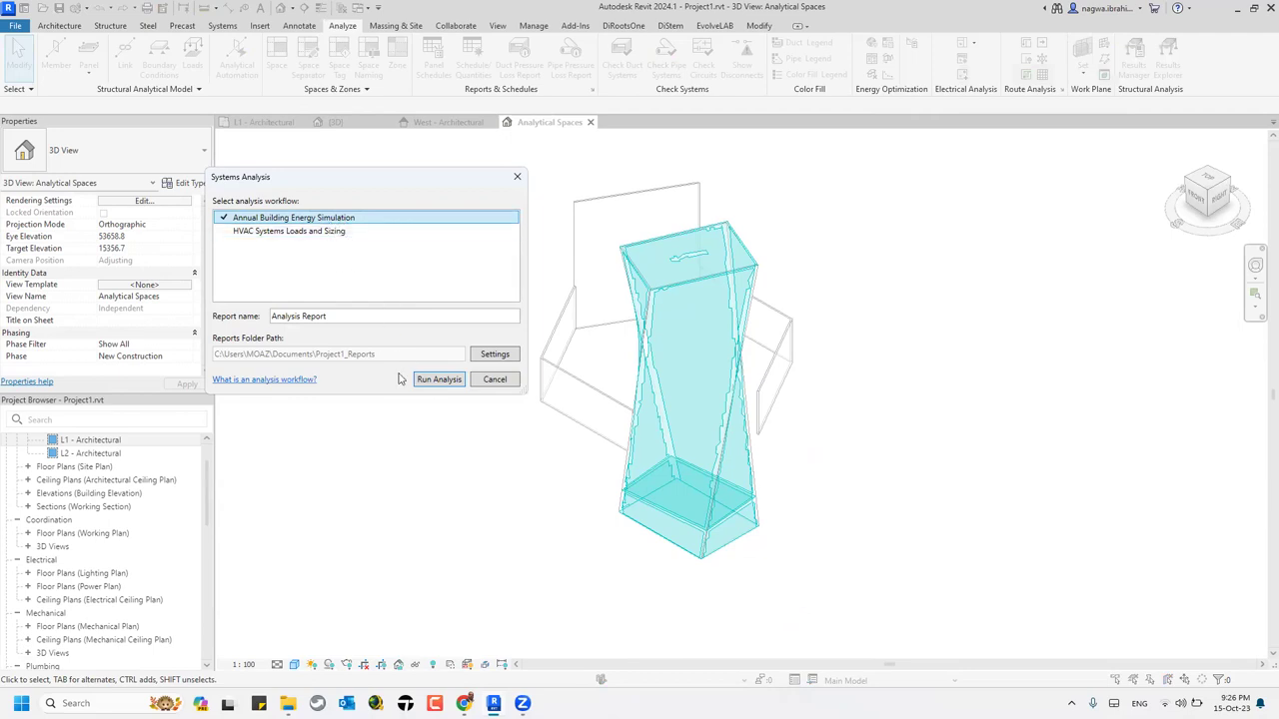
{"action": "left_click", "coordinate": [458, 379]}
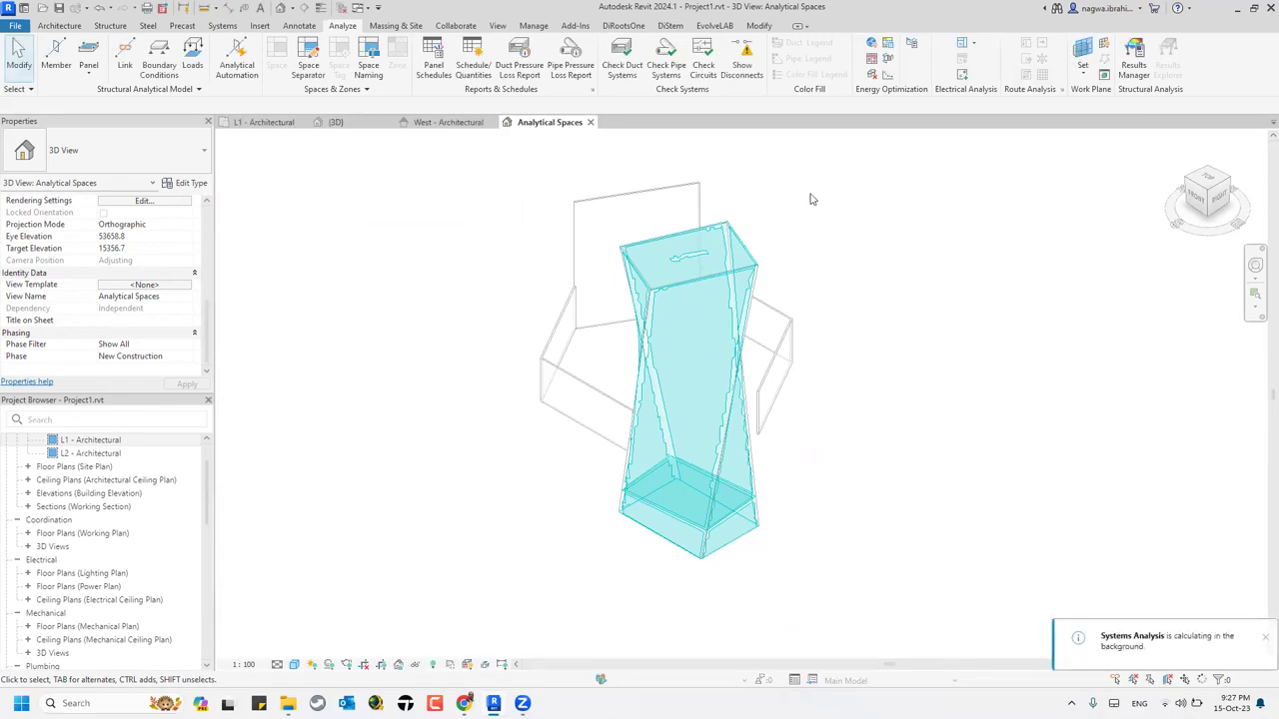
- Generate the cloud energy simulation using the existing energy analytical model and accept the additional terms
{"action": "left_click", "coordinate": [888, 60]}
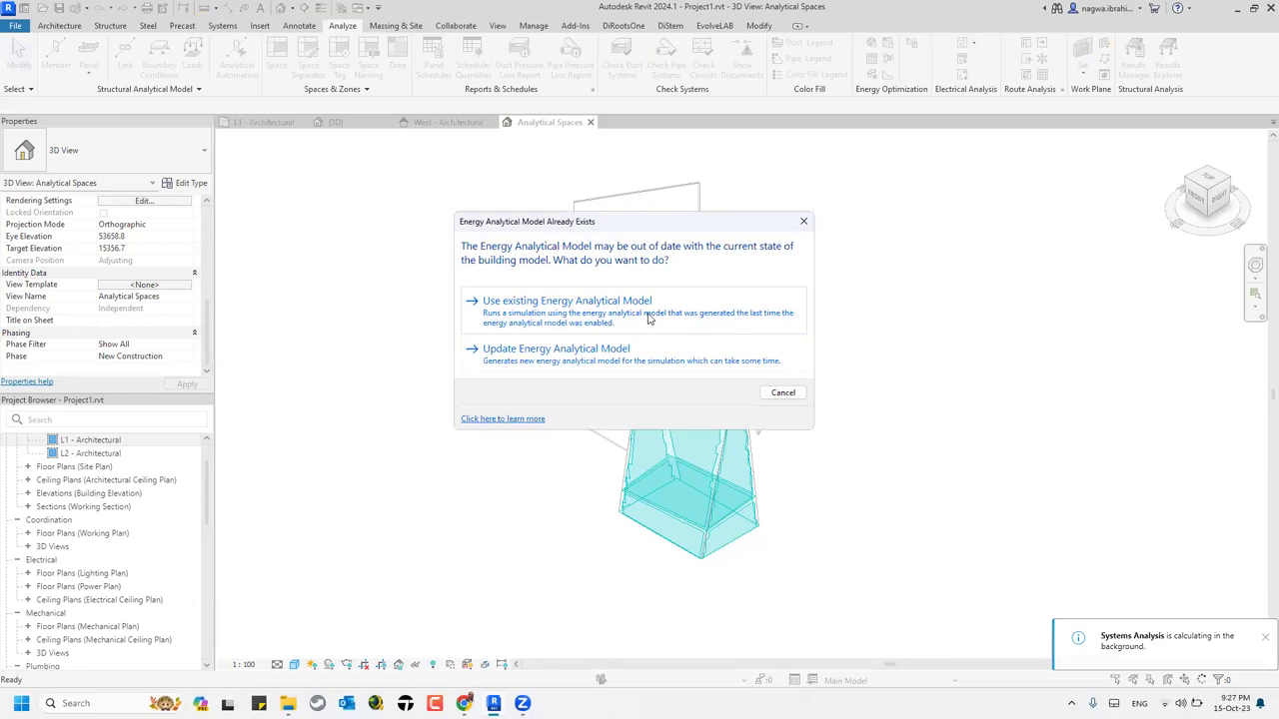
{"action": "left_click", "coordinate": [648, 317]}
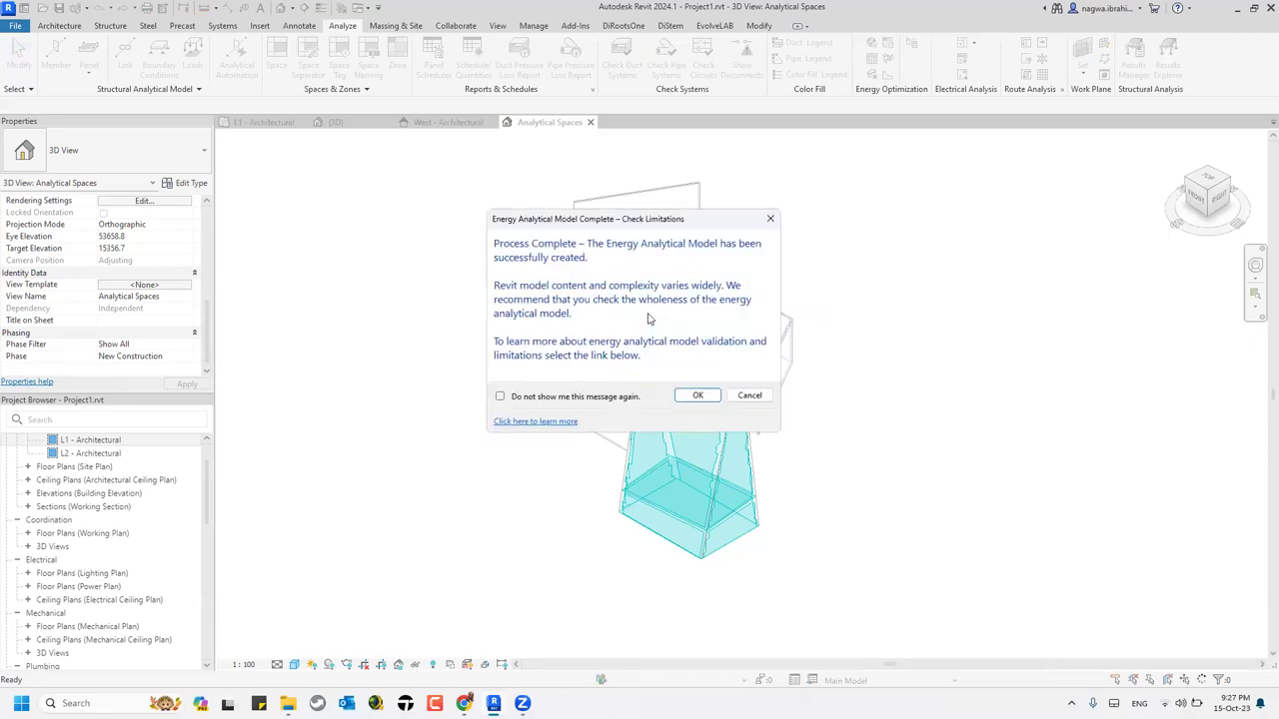
{"action": "left_click", "coordinate": [696, 396]}
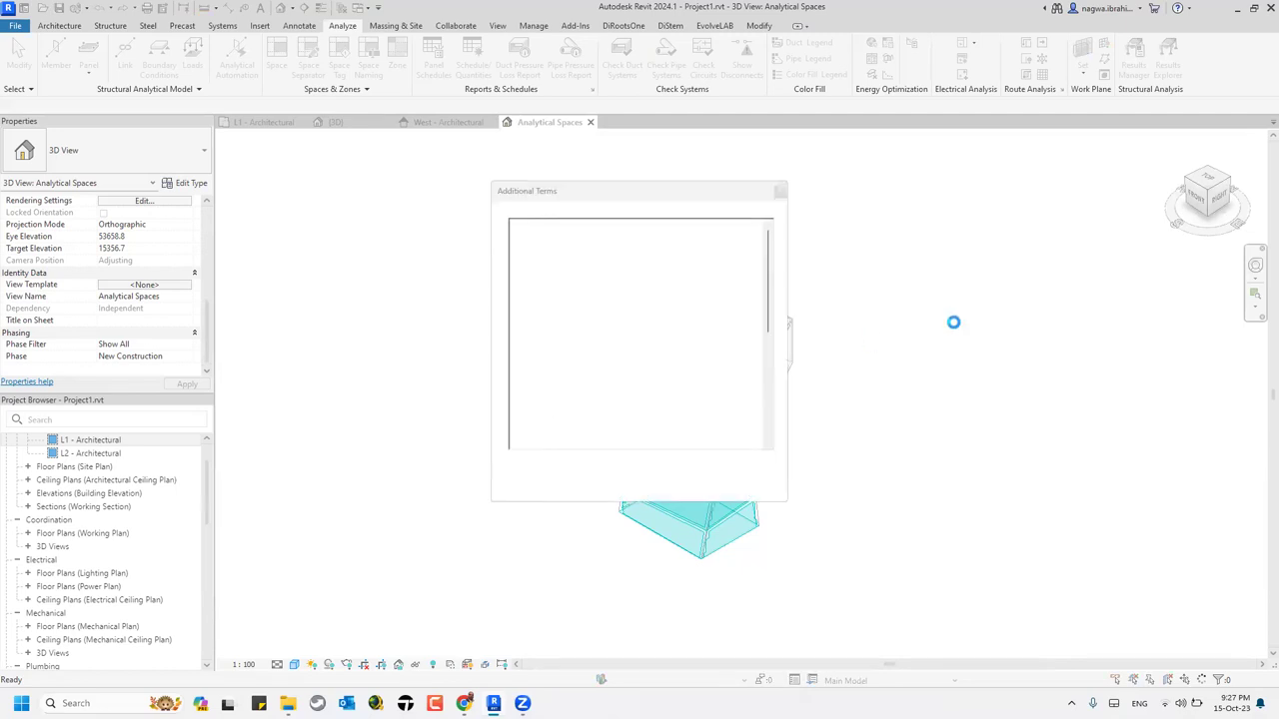
{"action": "left_click", "coordinate": [694, 477]}
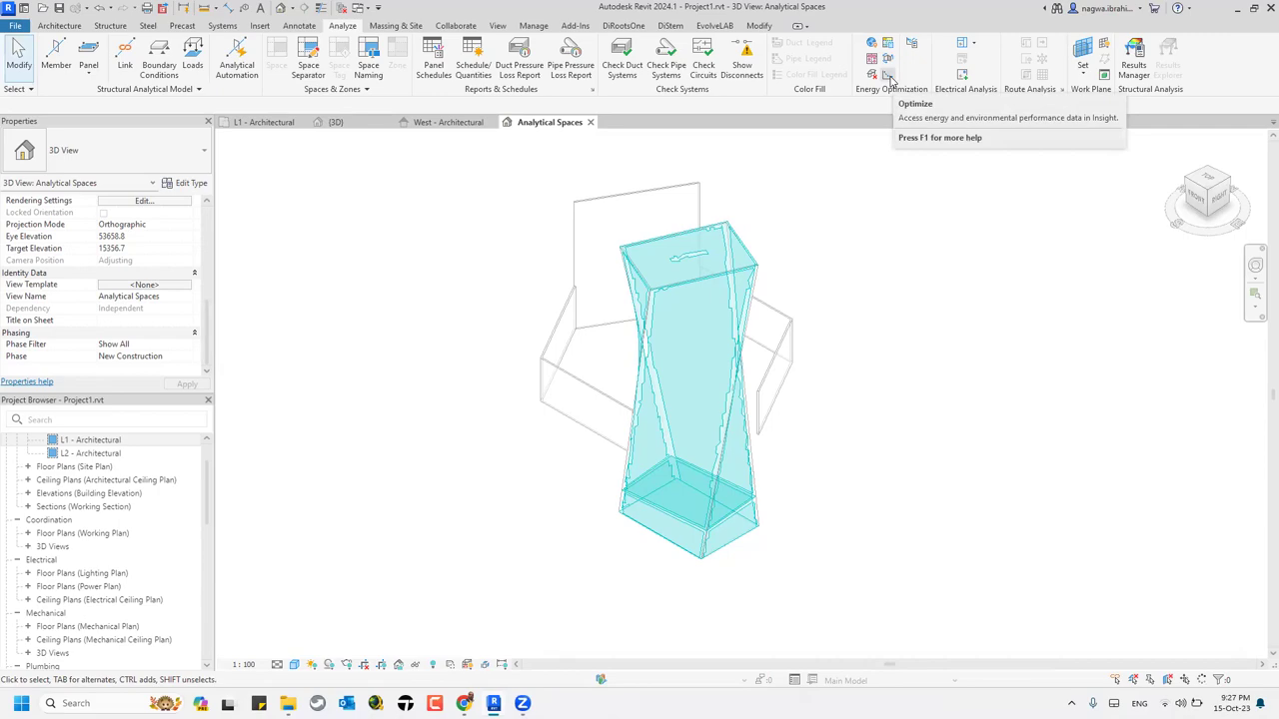
- Switch to Chrome, search the web for "greenstudio autodesk" in a new tab, and open the Green Building Studio site
{"action": "key", "text": "alt+Tab"}
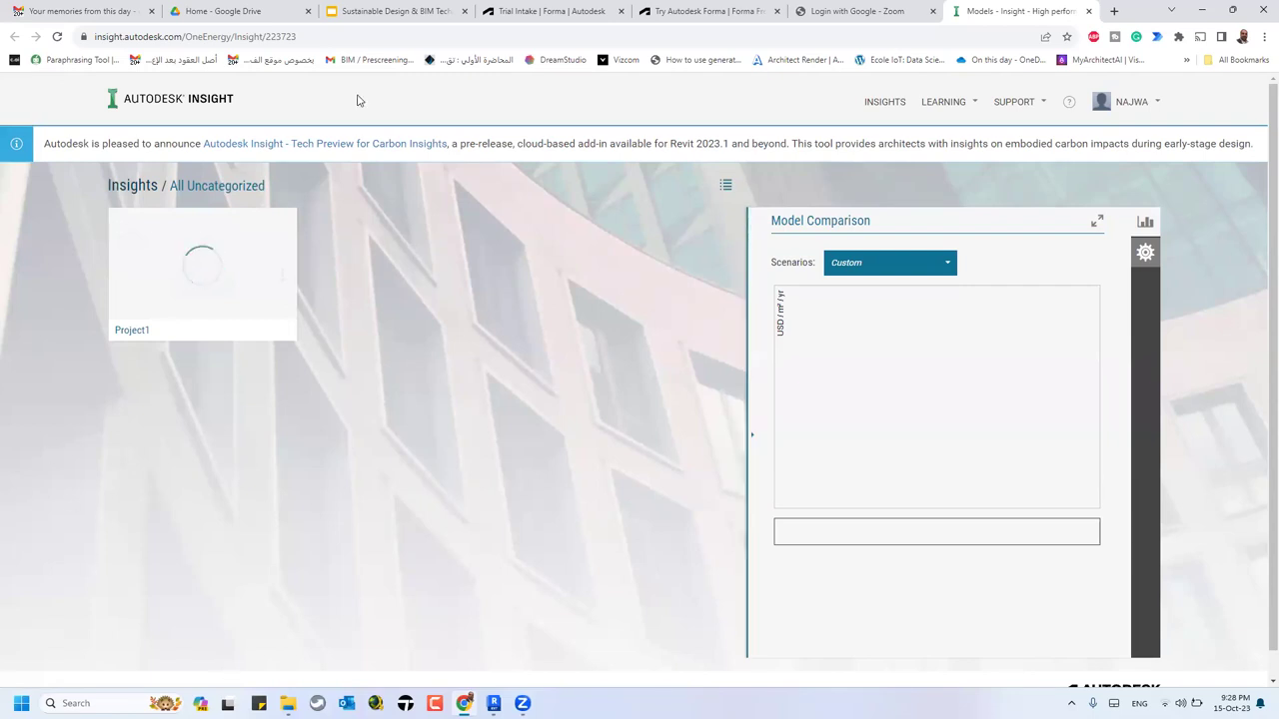
{"action": "left_click", "coordinate": [1115, 12]}
{"action": "type", "text": "g"}
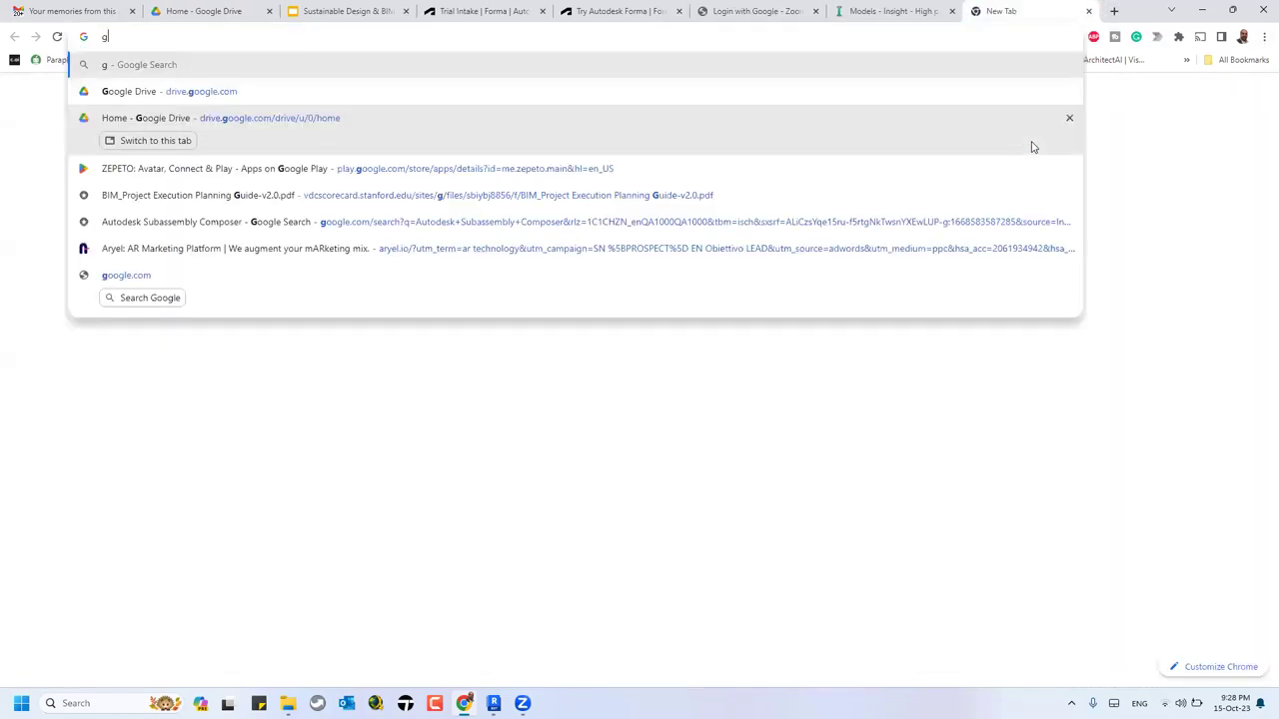
{"action": "type", "text": "reenstudio "}
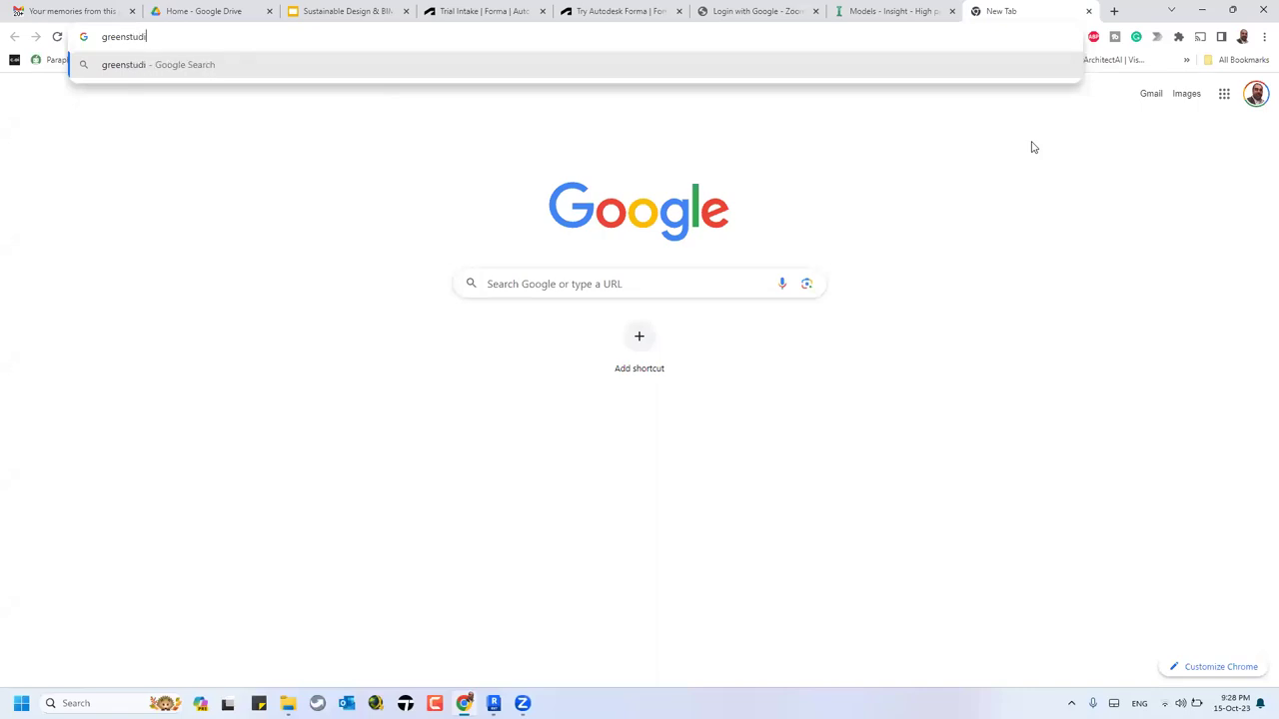
{"action": "type", "text": "autodesk"}
{"action": "key", "text": "Return"}
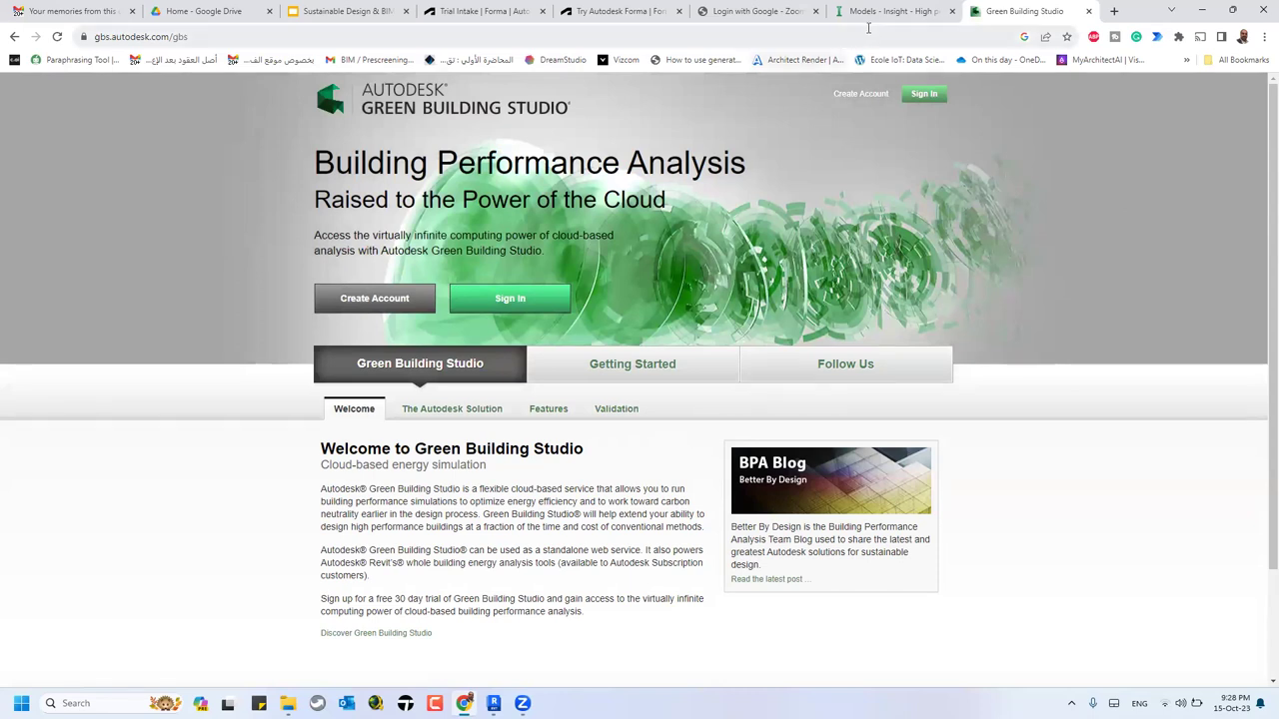
- Check the Insight page for Project1, and examine Project1's energy simulation runs in Green Building Studio
{"action": "left_click", "coordinate": [894, 10]}
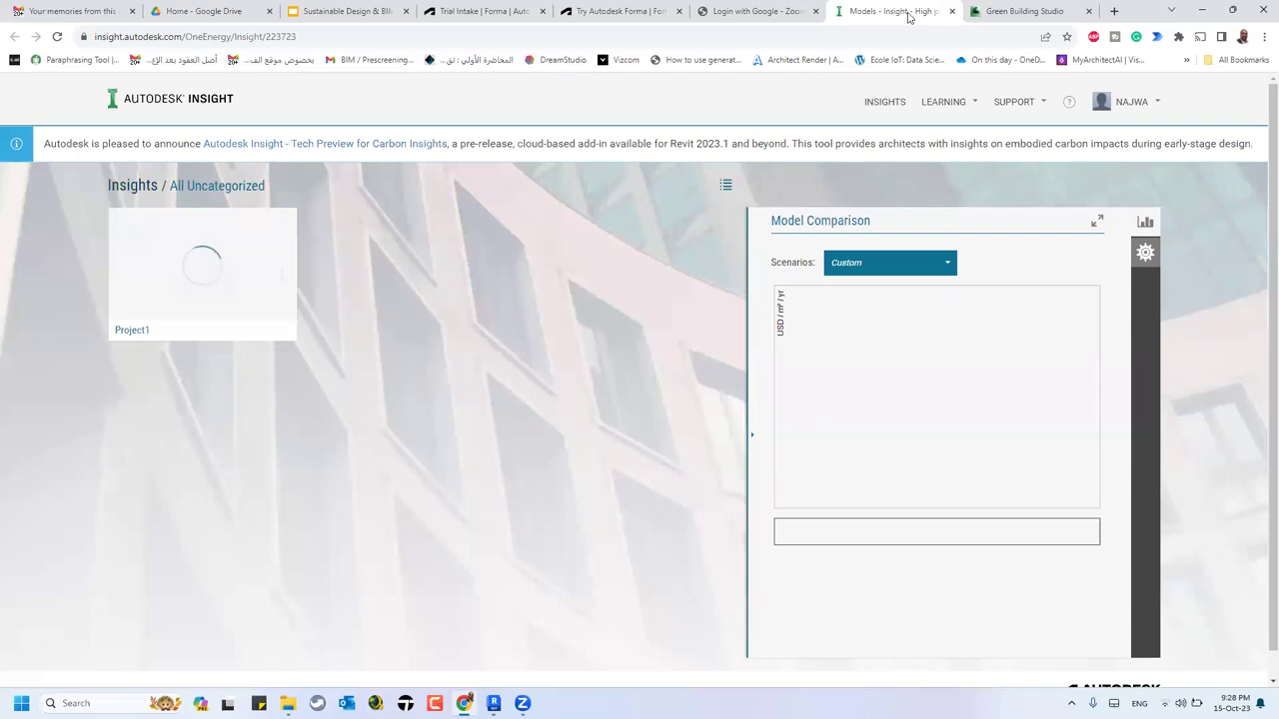
{"action": "left_click", "coordinate": [999, 11]}
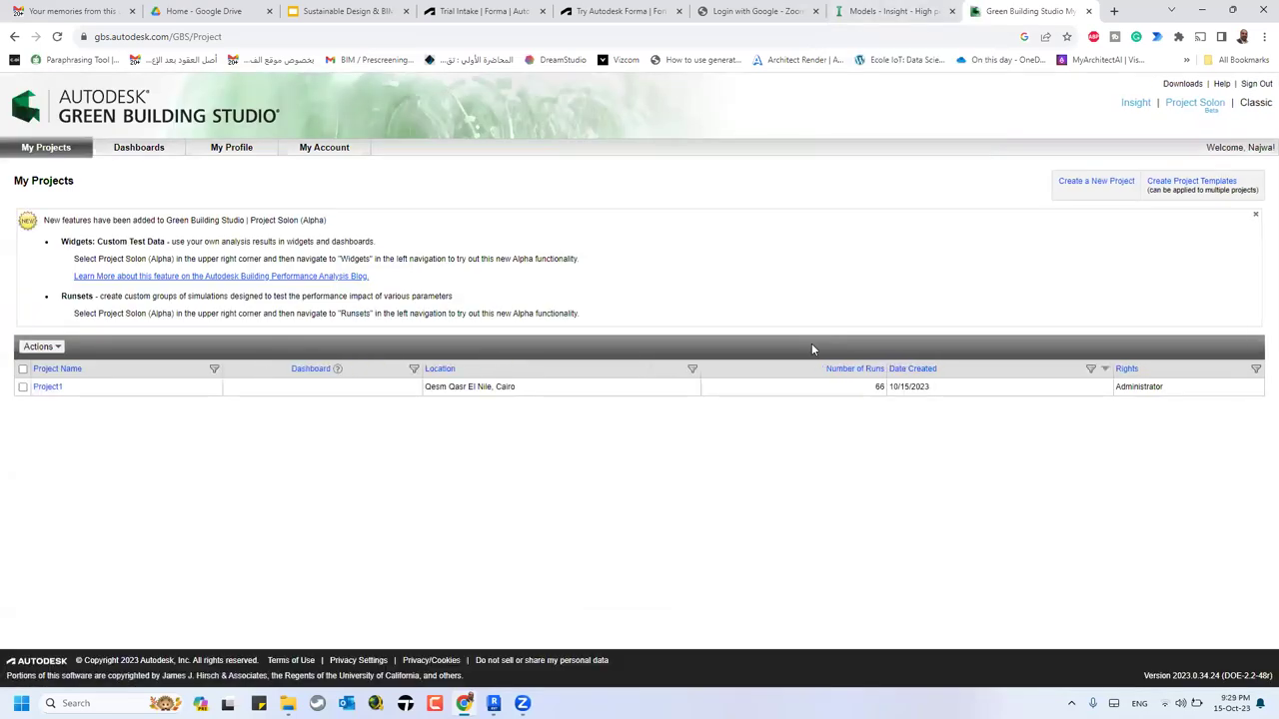
{"action": "left_click", "coordinate": [50, 387]}
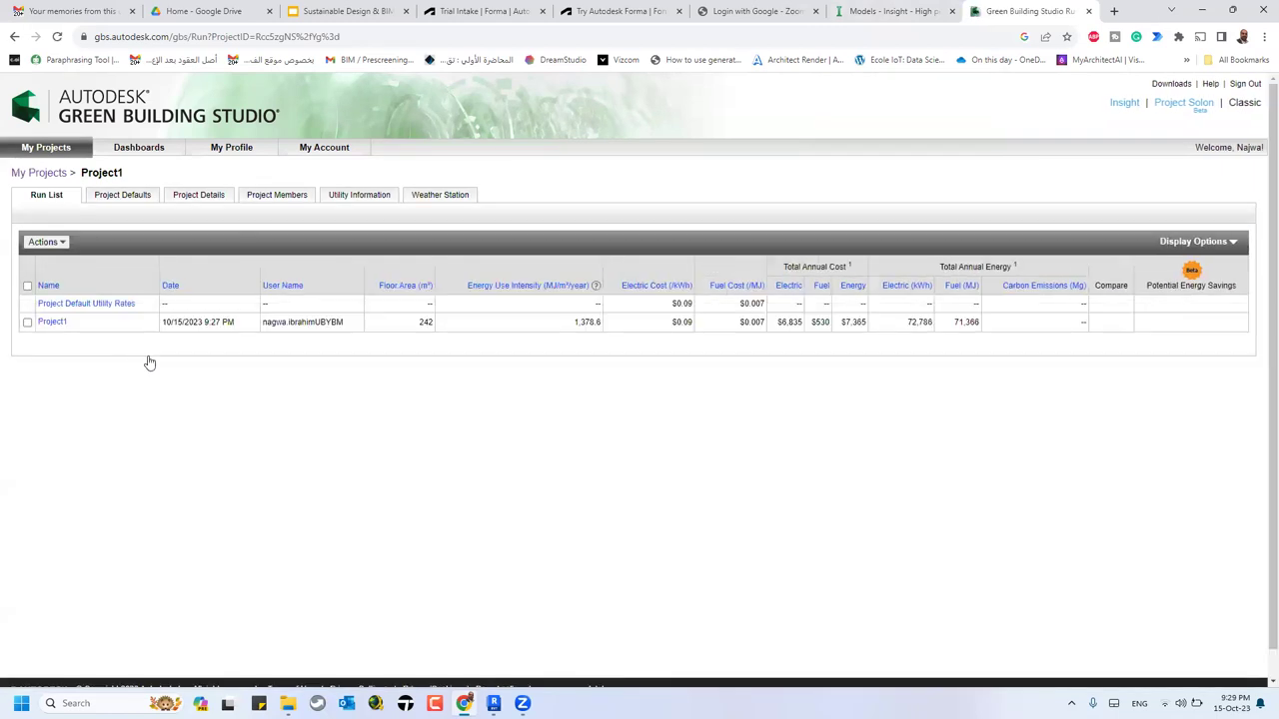
{"action": "left_click", "coordinate": [54, 322]}
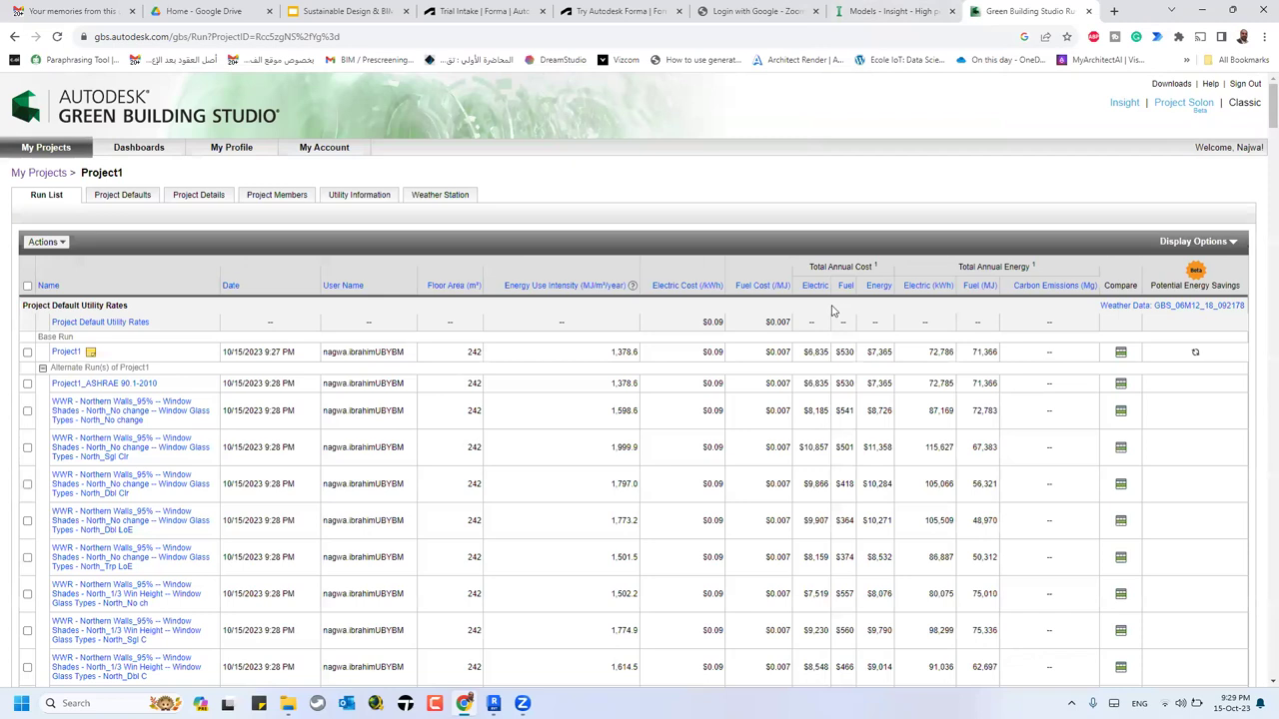
- Review Project1's default building and space parameters and its project details, and request the utility information
{"action": "left_click", "coordinate": [131, 195]}
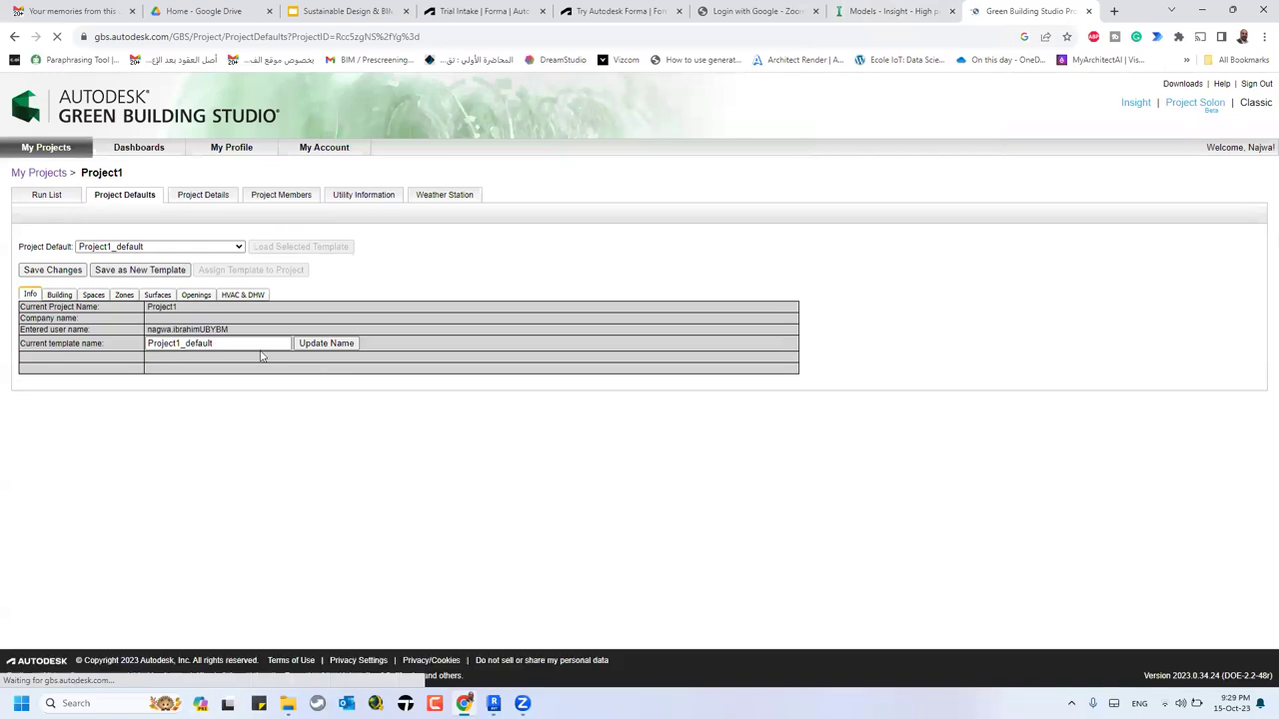
{"action": "left_click", "coordinate": [58, 295]}
{"action": "left_click", "coordinate": [94, 296]}
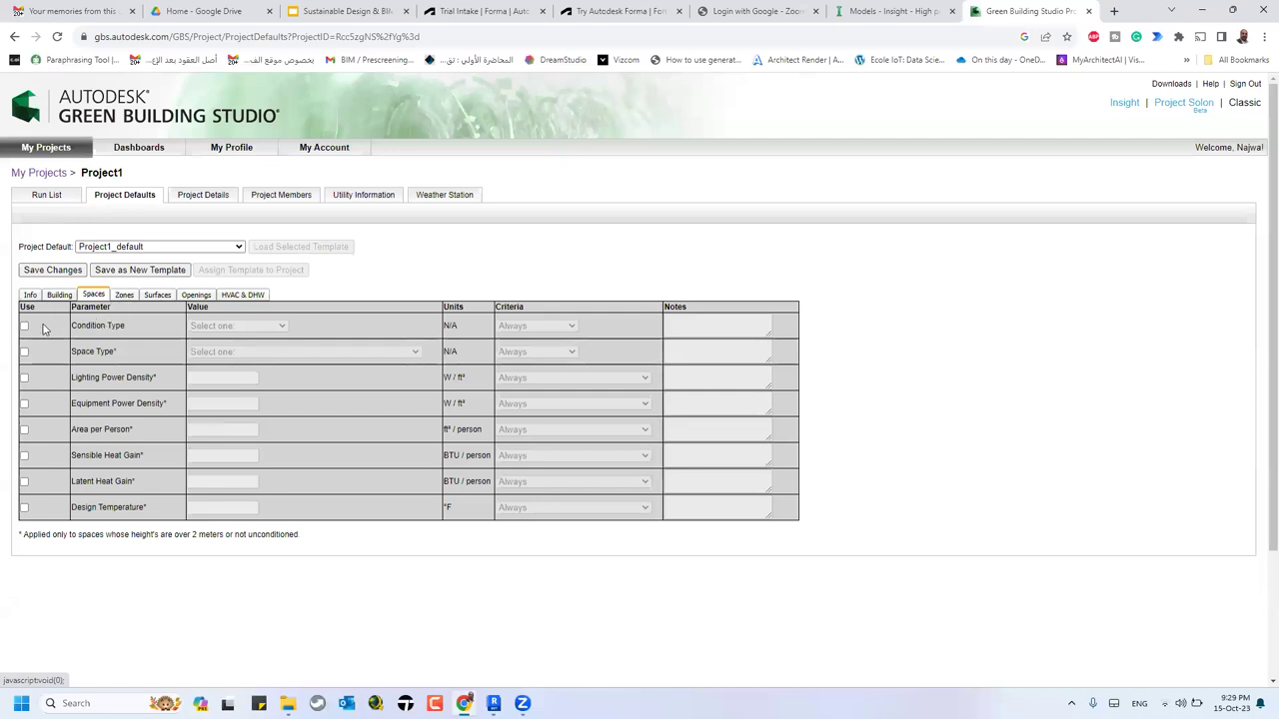
{"action": "left_click", "coordinate": [210, 198]}
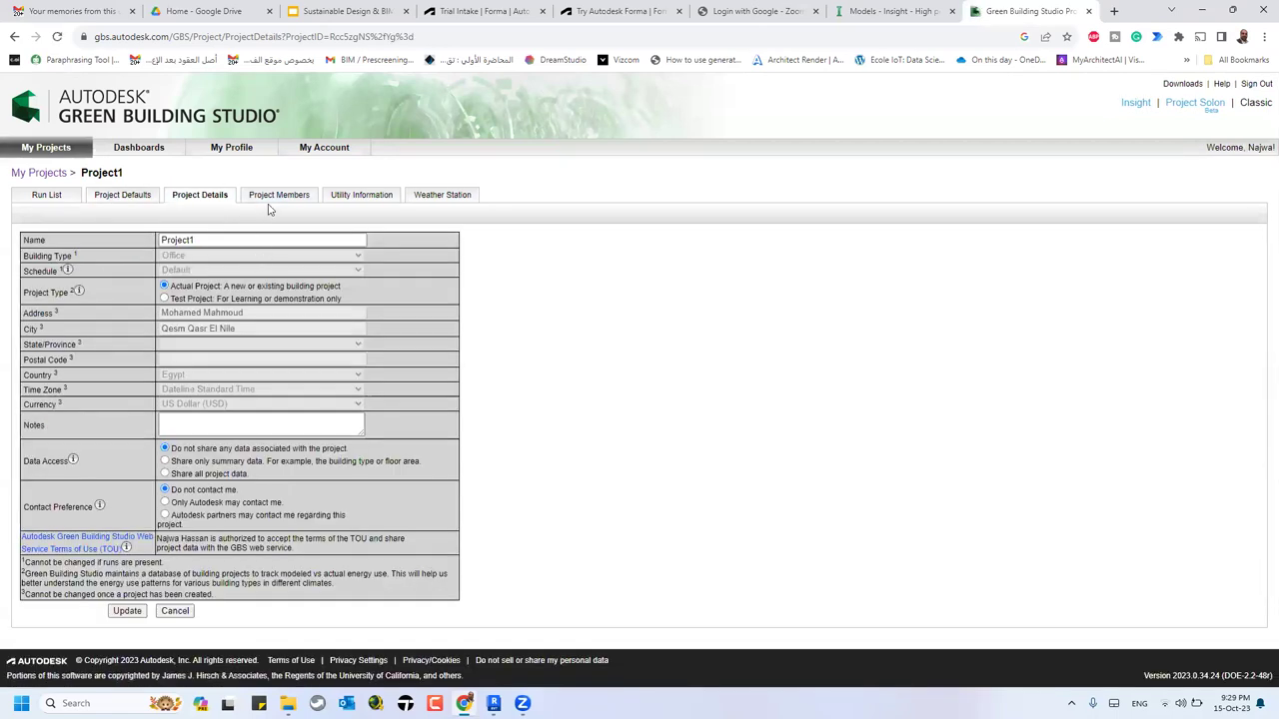
{"action": "left_click", "coordinate": [362, 195]}
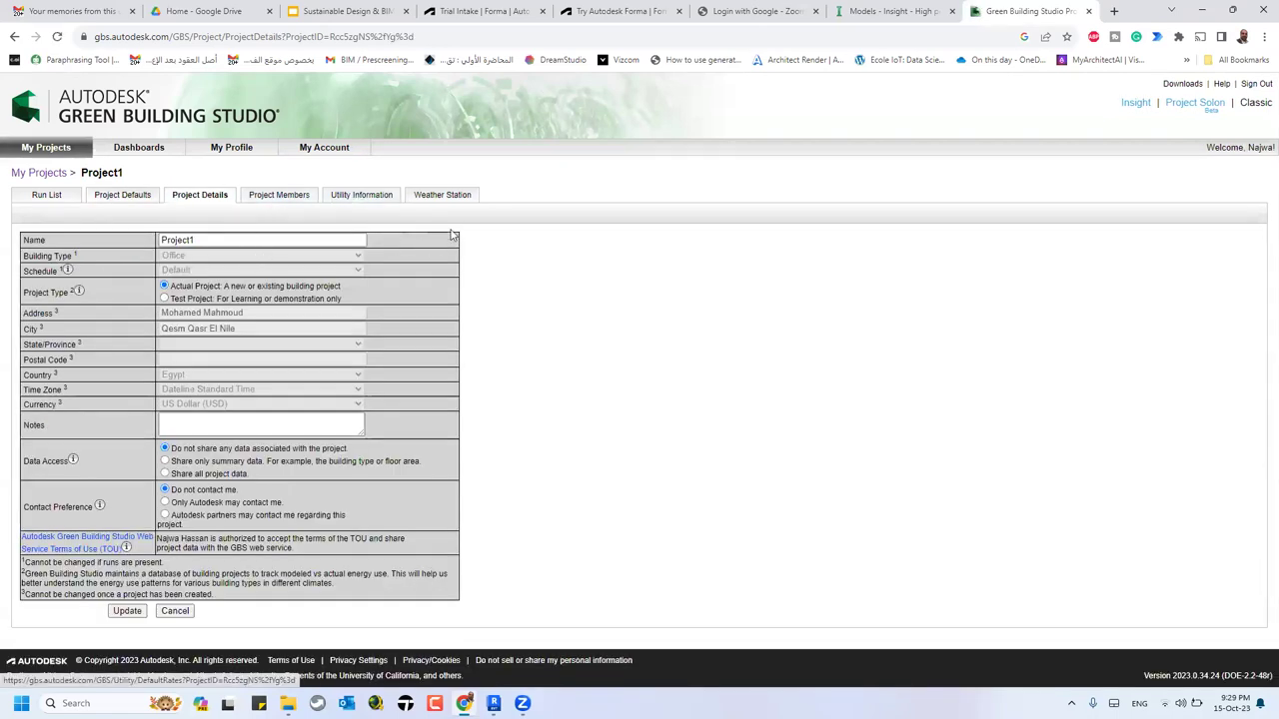
- Examine the project's weather station summary, including the temperature, wind rose, humidity and radiation charts, and view the design conditions
{"action": "left_click", "coordinate": [462, 200]}
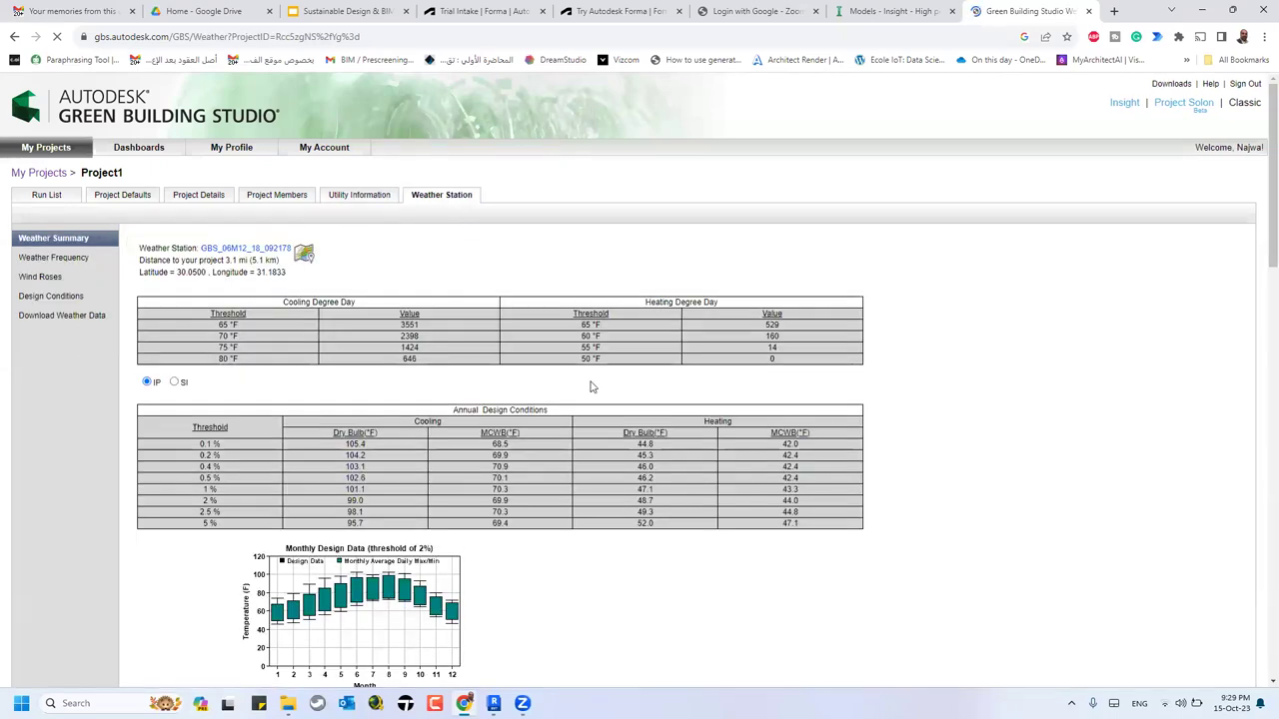
{"action": "scroll", "coordinate": [600, 603], "scroll_direction": "down", "scroll_amount": 3}
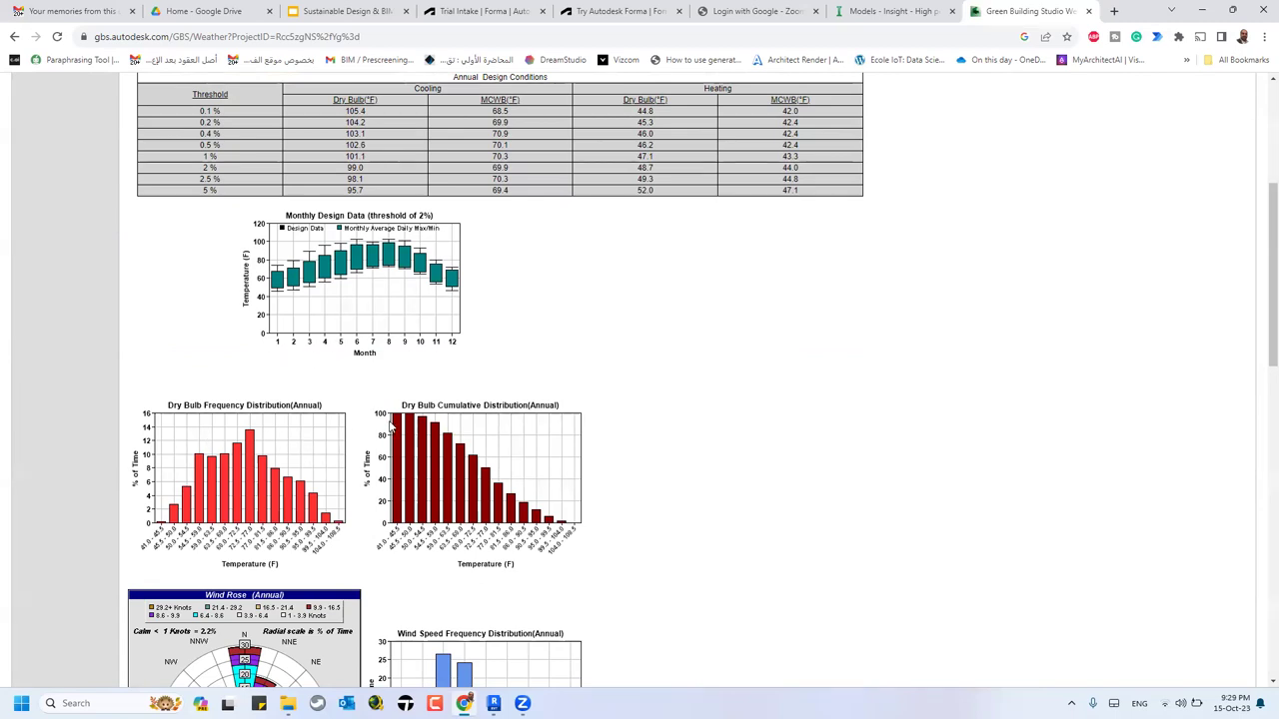
{"action": "scroll", "coordinate": [380, 428], "scroll_direction": "down", "scroll_amount": 4}
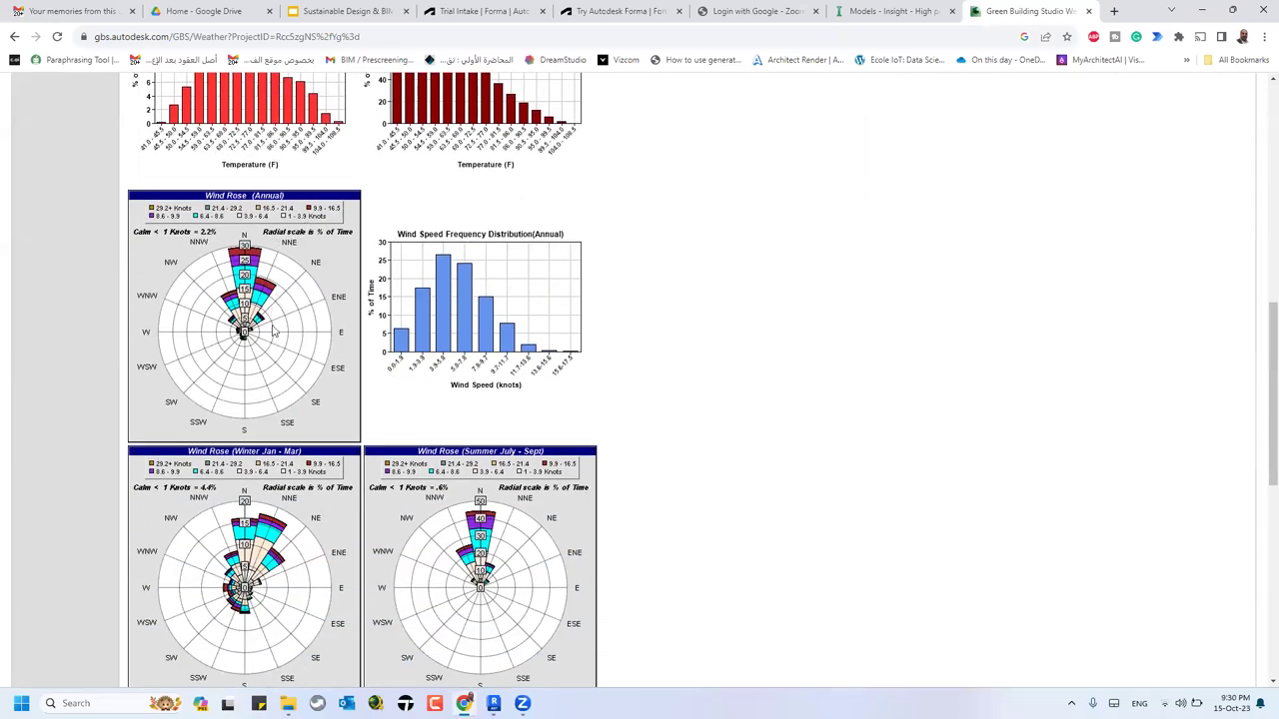
{"action": "scroll", "coordinate": [309, 300], "scroll_direction": "down", "scroll_amount": 3}
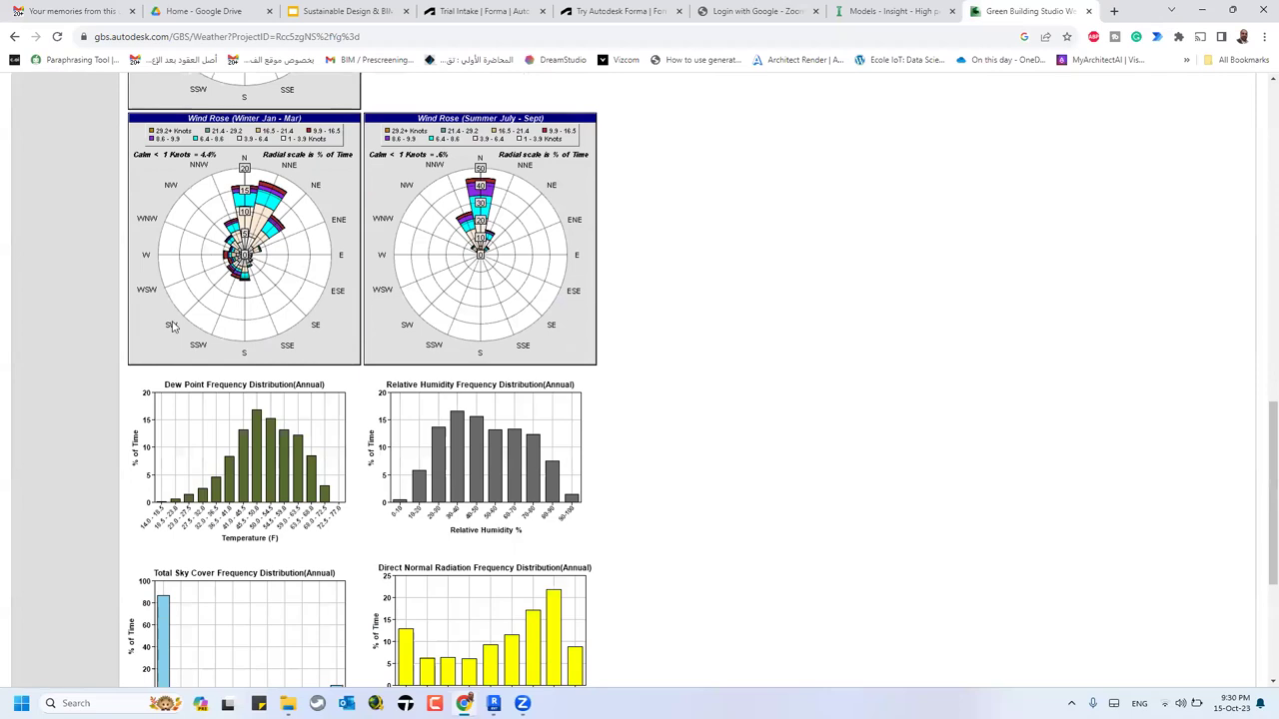
{"action": "scroll", "coordinate": [240, 318], "scroll_direction": "down", "scroll_amount": 3}
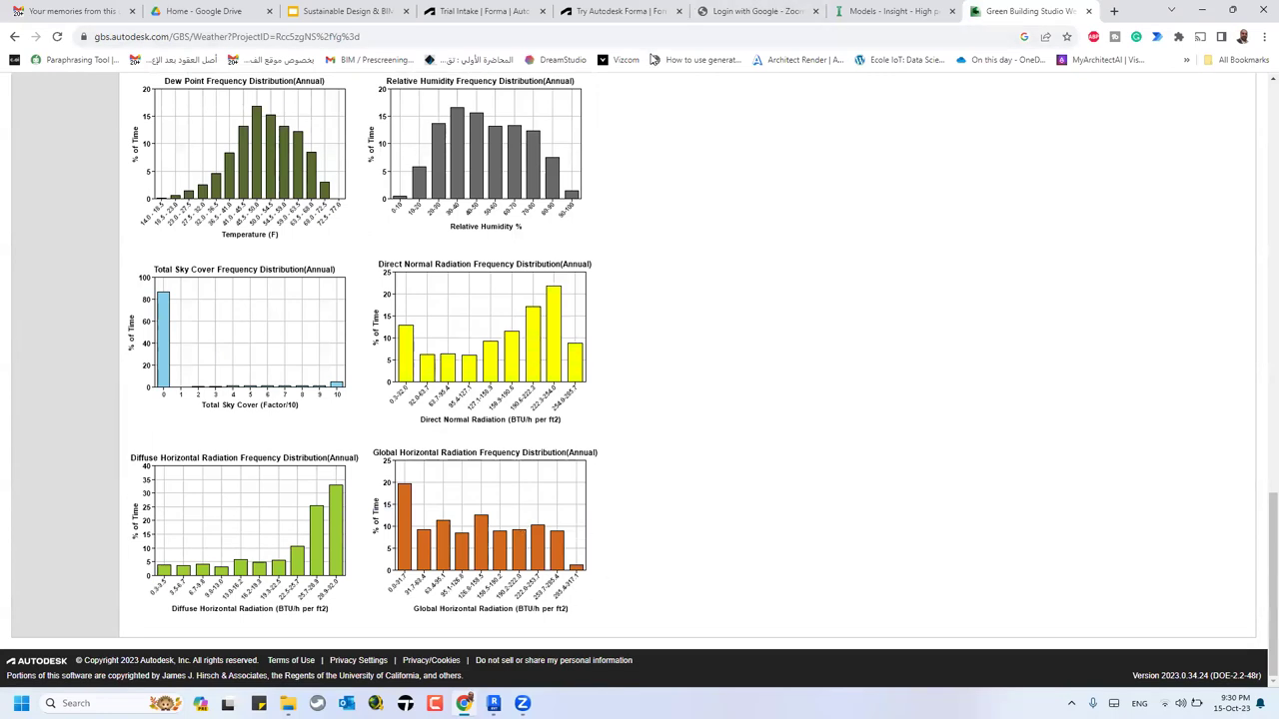
{"action": "scroll", "coordinate": [507, 340], "scroll_direction": "up", "scroll_amount": 1}
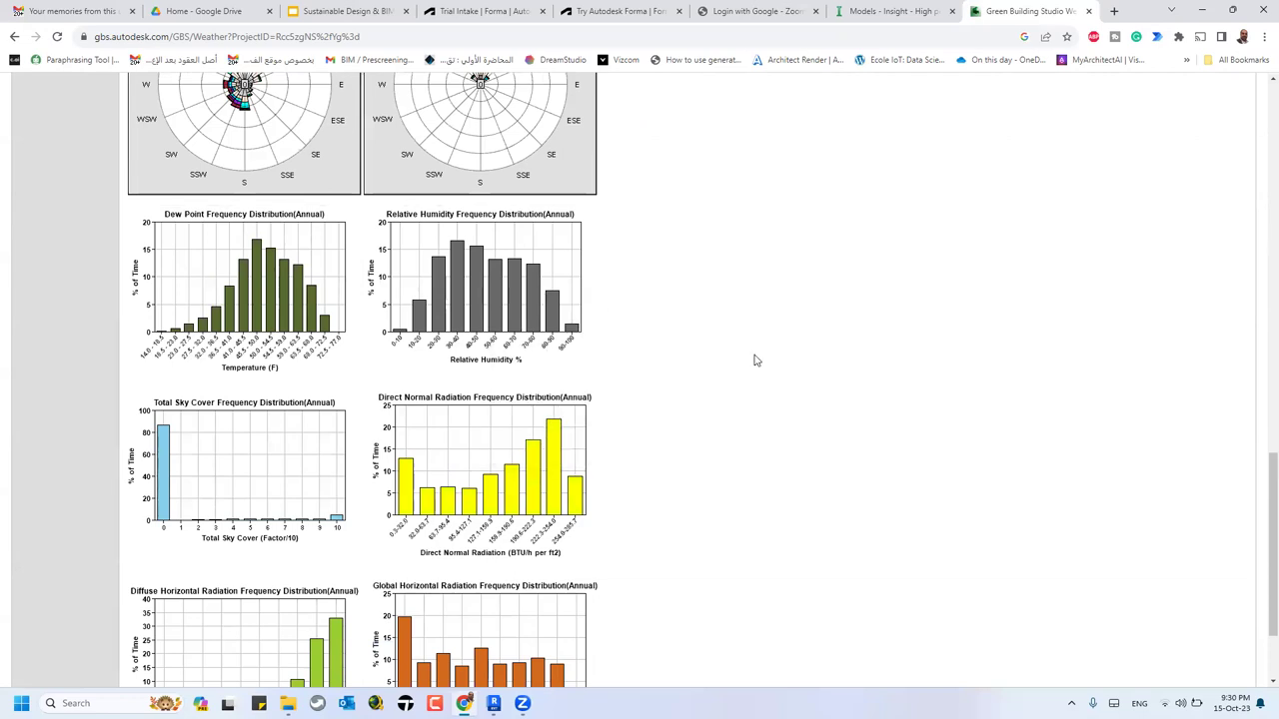
{"action": "scroll", "coordinate": [756, 360], "scroll_direction": "up", "scroll_amount": 15}
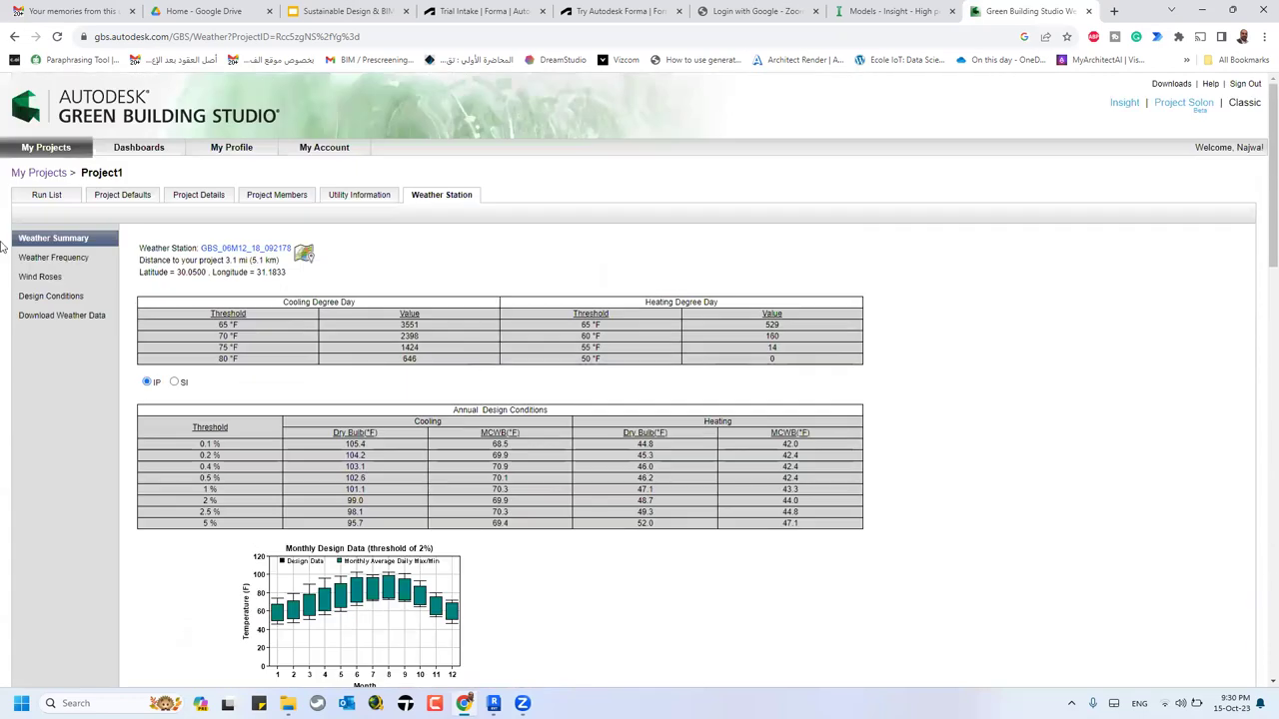
{"action": "left_click_drag", "start_coordinate": [39, 297], "coordinate": [50, 298]}
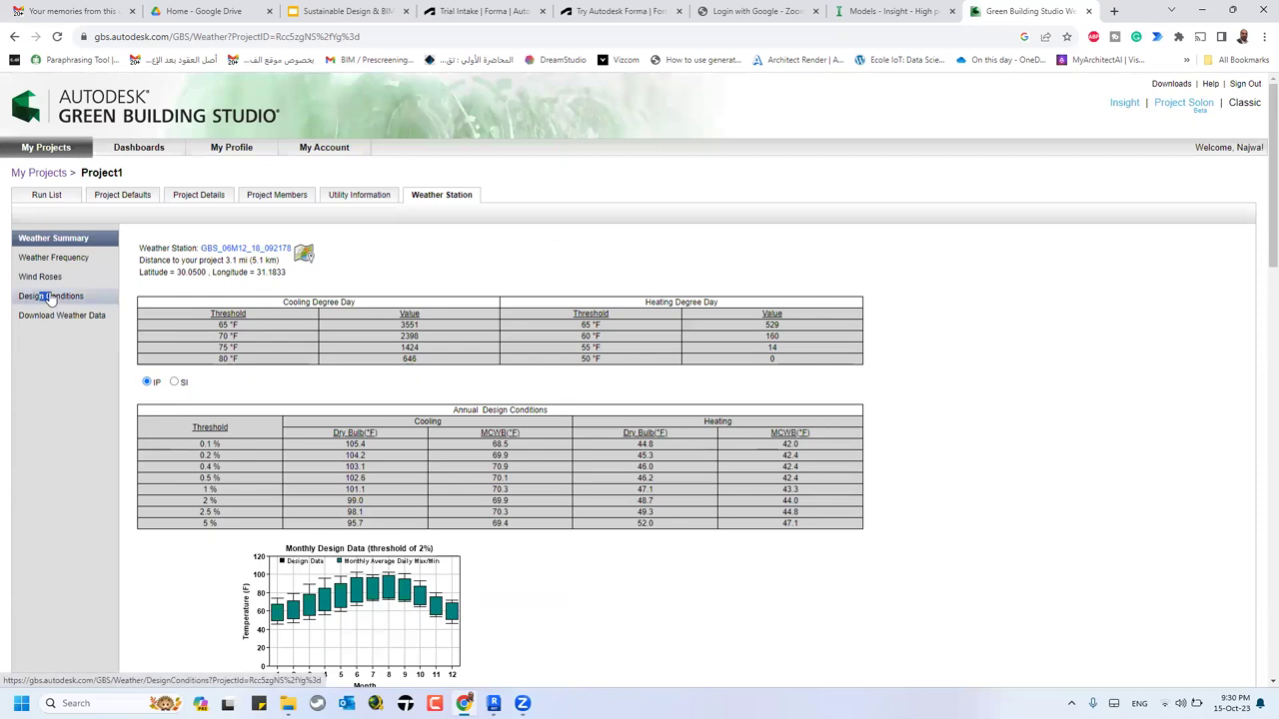
{"action": "left_click", "coordinate": [50, 298]}
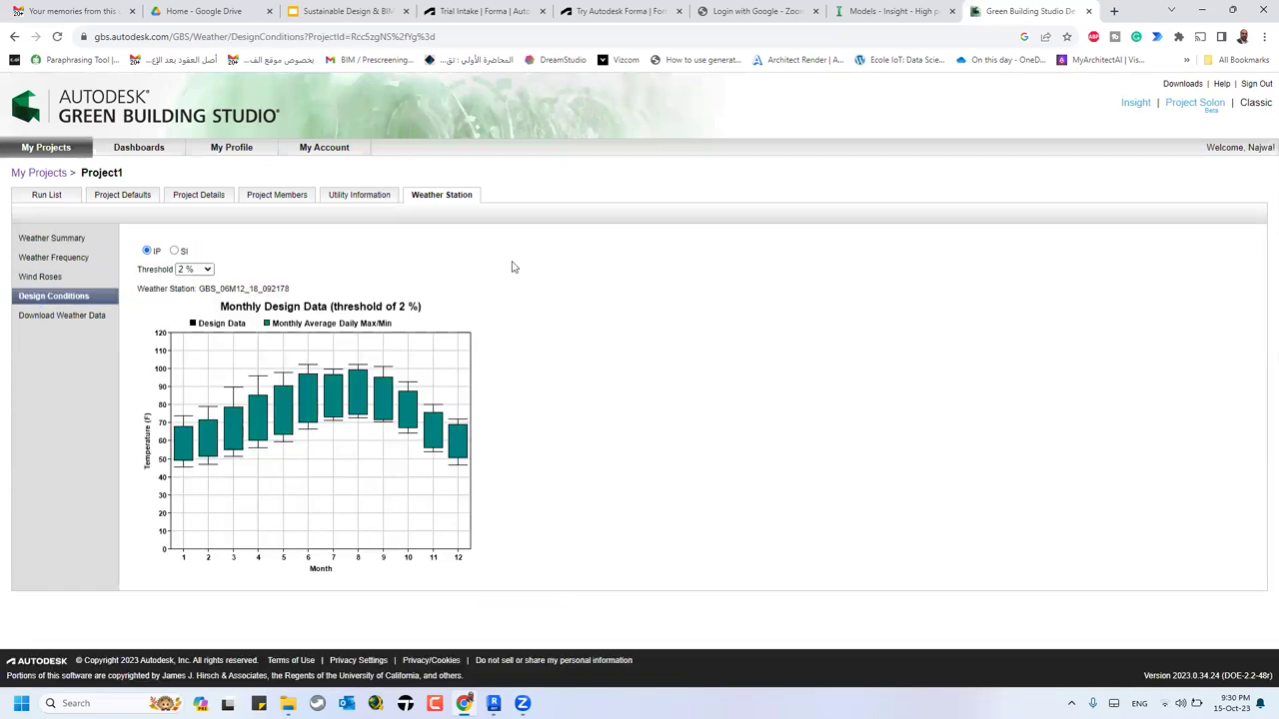
- Set the threshold of the monthly design data chart to 5 %
{"action": "left_click", "coordinate": [193, 270]}
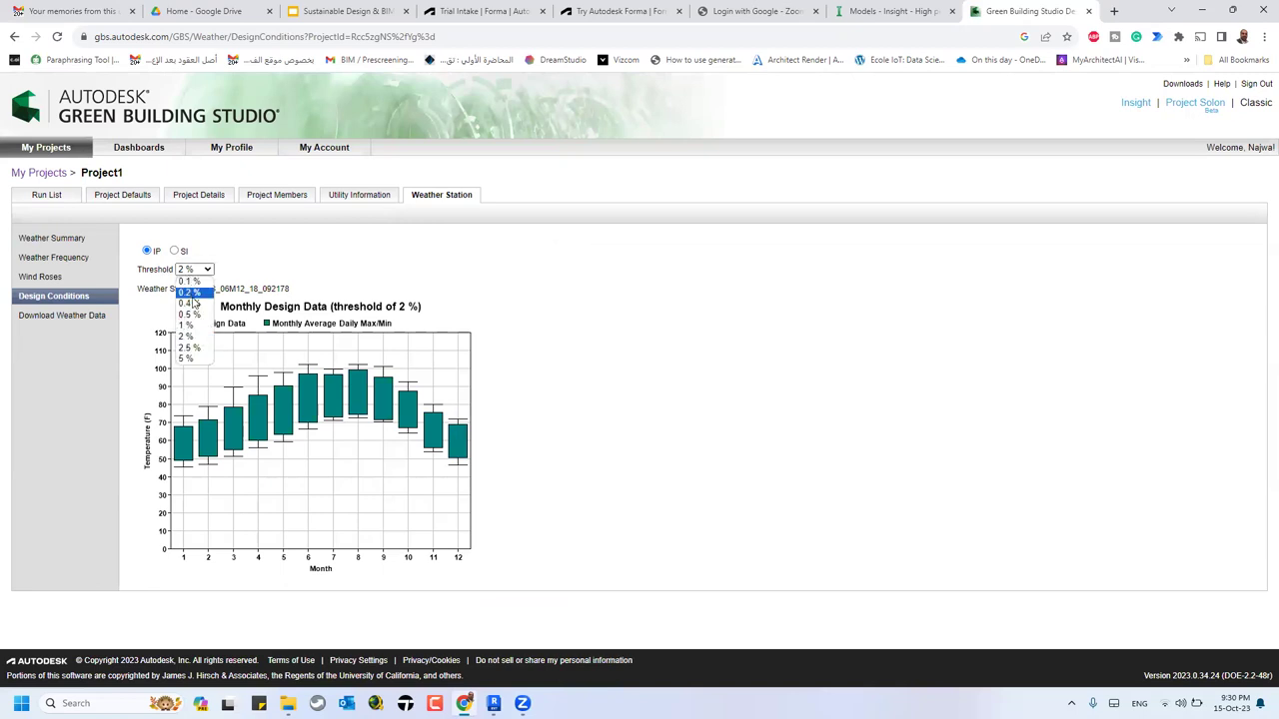
{"action": "left_click", "coordinate": [184, 362]}
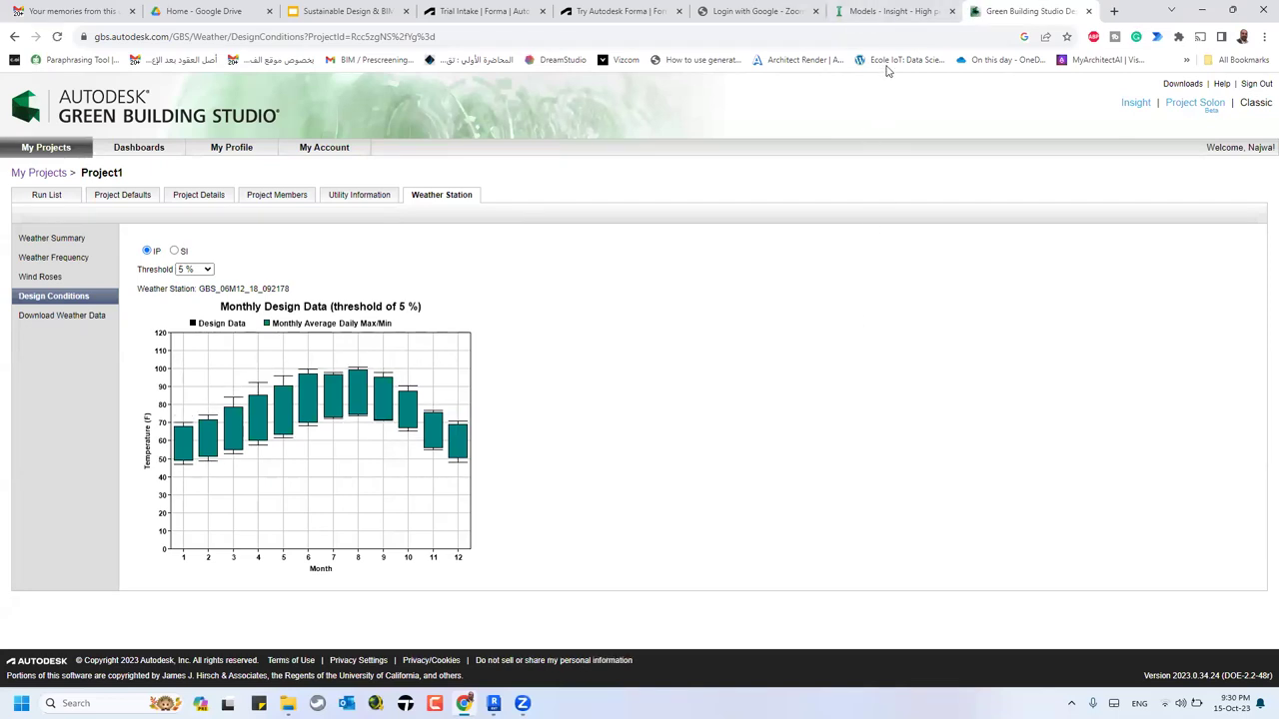
- Switch to the Insight page and open the Project1 model
{"action": "left_click", "coordinate": [894, 10]}
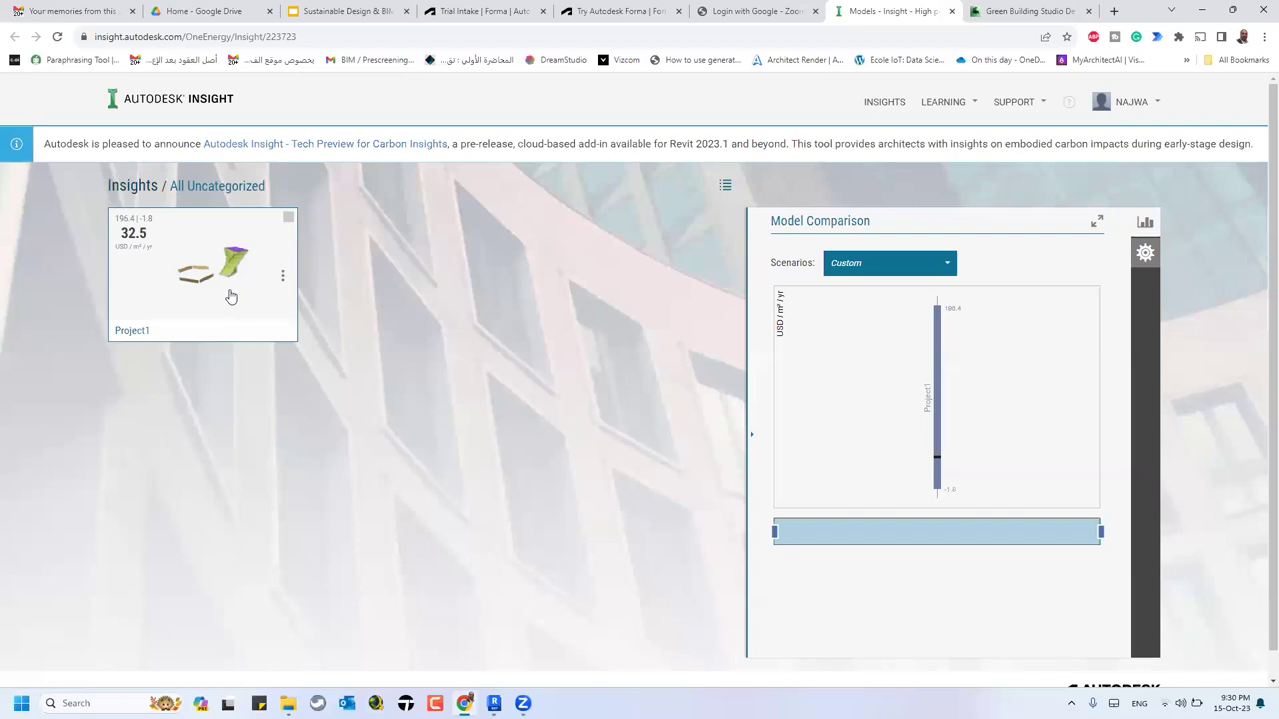
{"action": "mouse_move", "coordinate": [494, 703]}
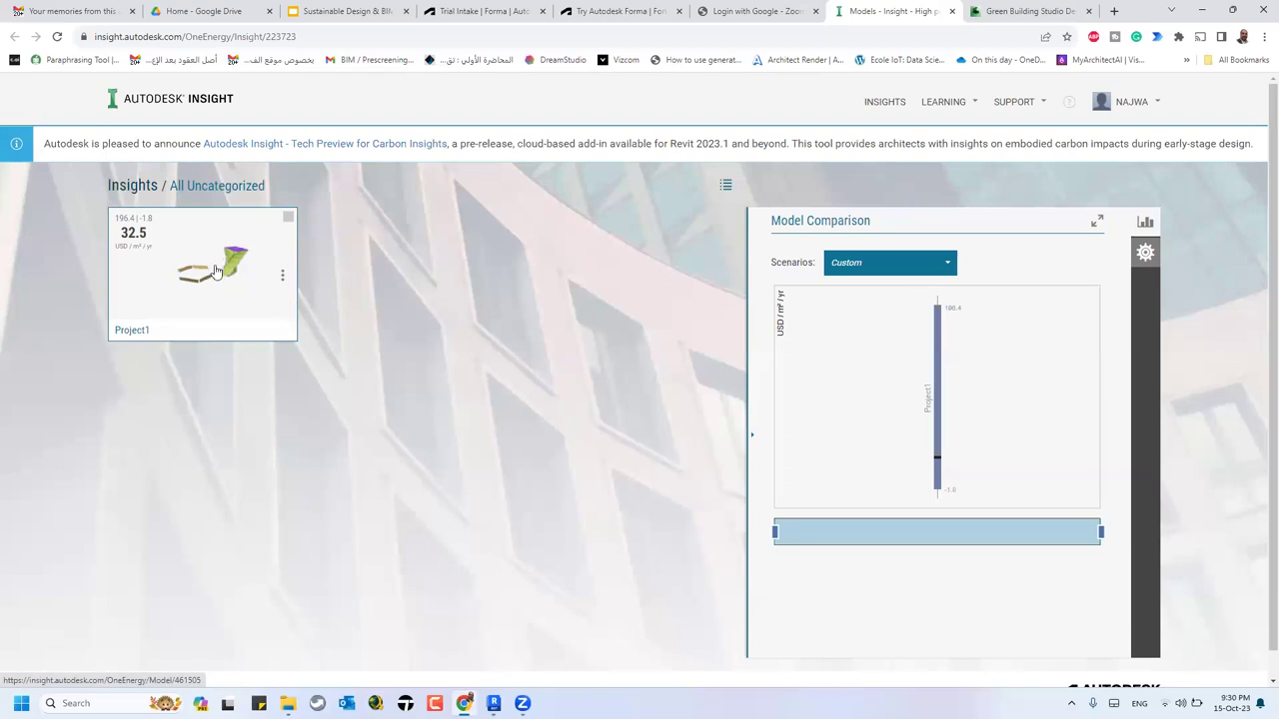
{"action": "left_click", "coordinate": [153, 266]}
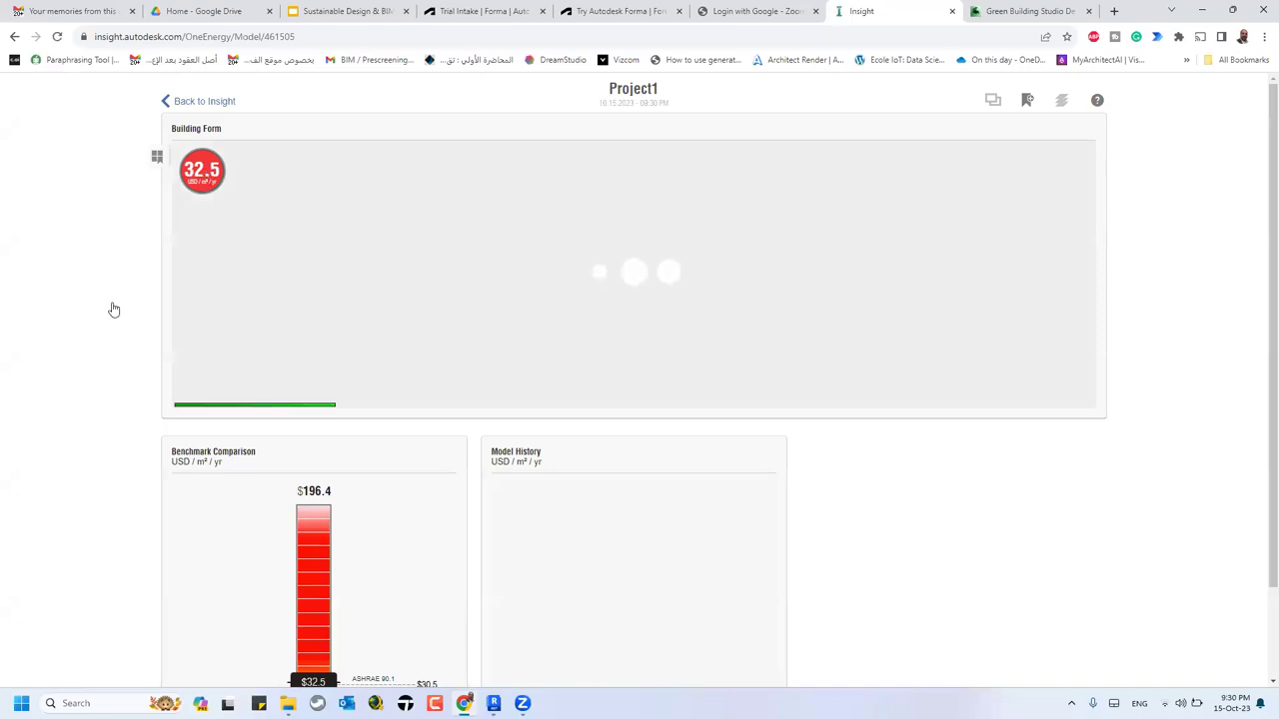
- Examine Project1's building form, benchmark comparison and all factor cards, from Building Orientation to PV - Surface Coverage
{"action": "scroll", "coordinate": [140, 265], "scroll_direction": "down", "scroll_amount": 1}
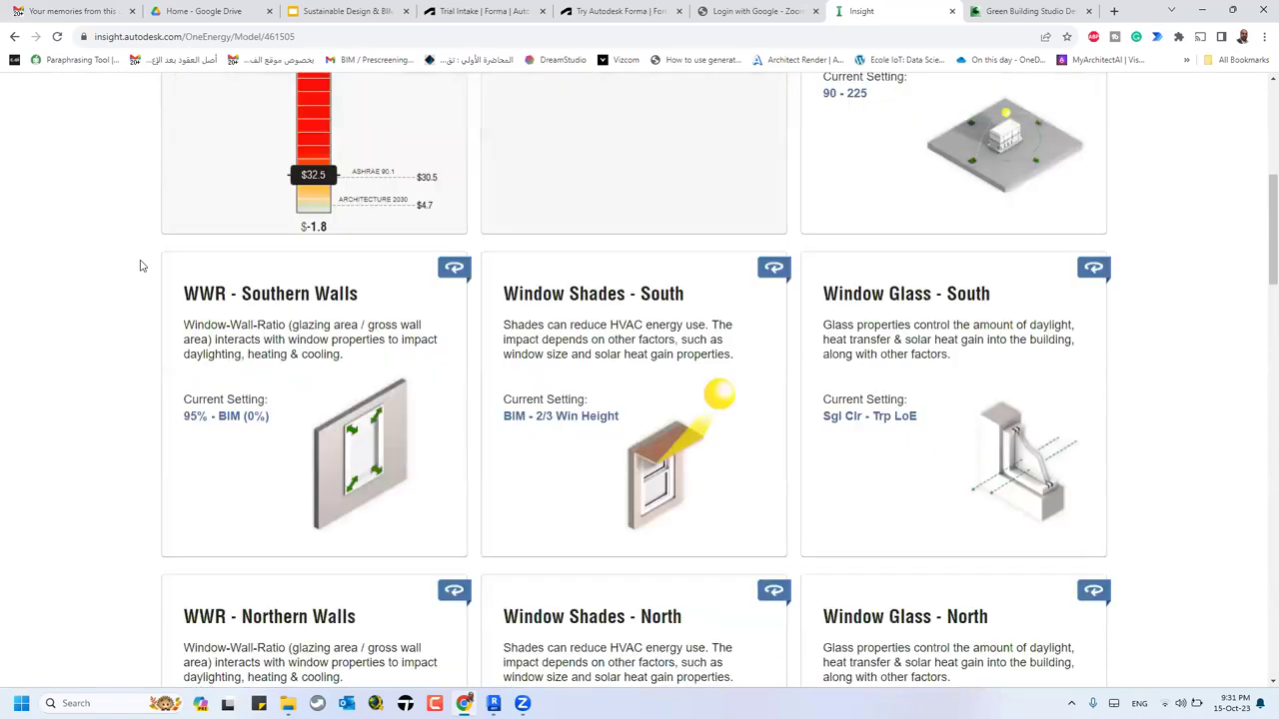
{"action": "scroll", "coordinate": [141, 266], "scroll_direction": "down", "scroll_amount": 4}
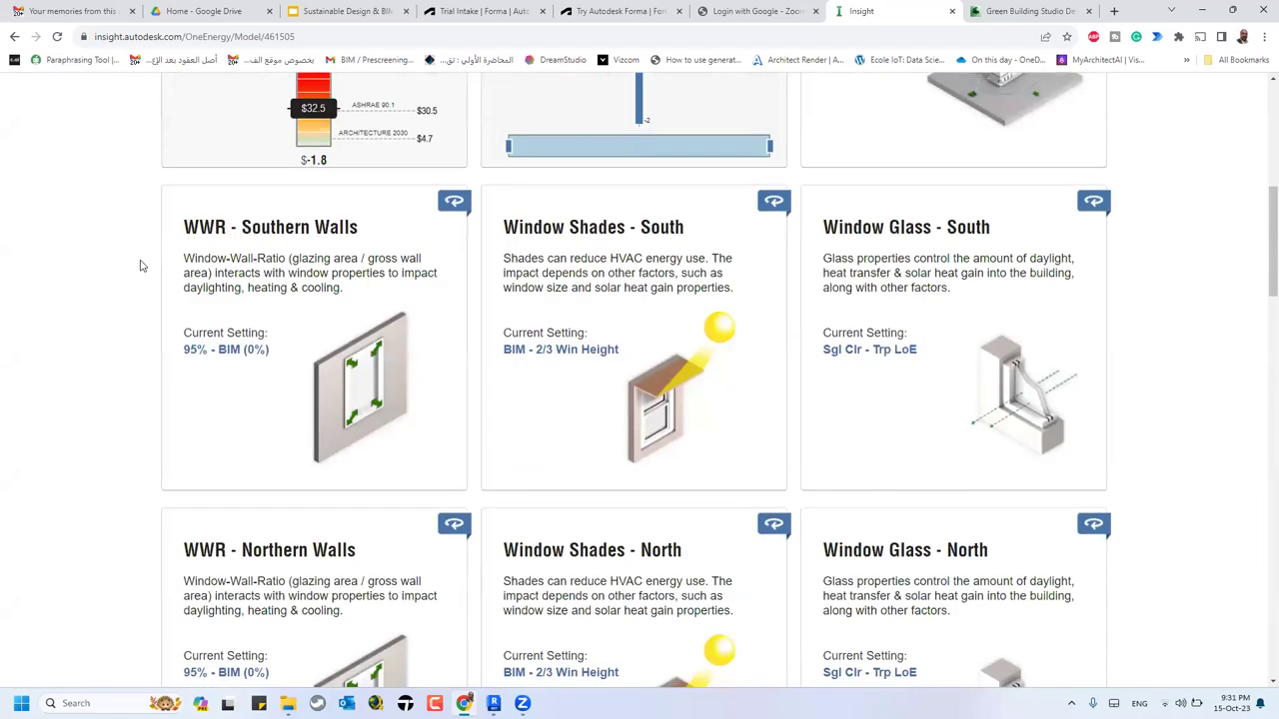
{"action": "scroll", "coordinate": [141, 265], "scroll_direction": "down", "scroll_amount": 2}
{"action": "scroll", "coordinate": [143, 262], "scroll_direction": "down", "scroll_amount": 1}
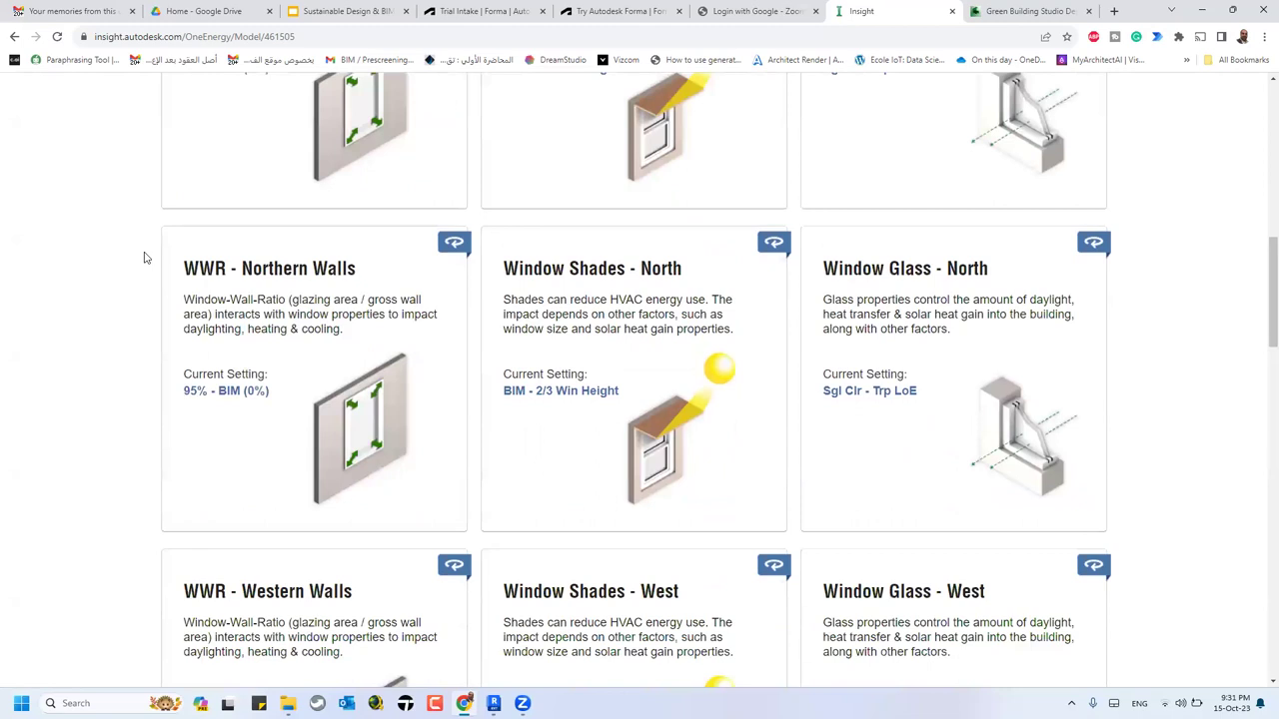
{"action": "scroll", "coordinate": [142, 257], "scroll_direction": "down", "scroll_amount": 1}
{"action": "scroll", "coordinate": [1256, 365], "scroll_direction": "up", "scroll_amount": 7}
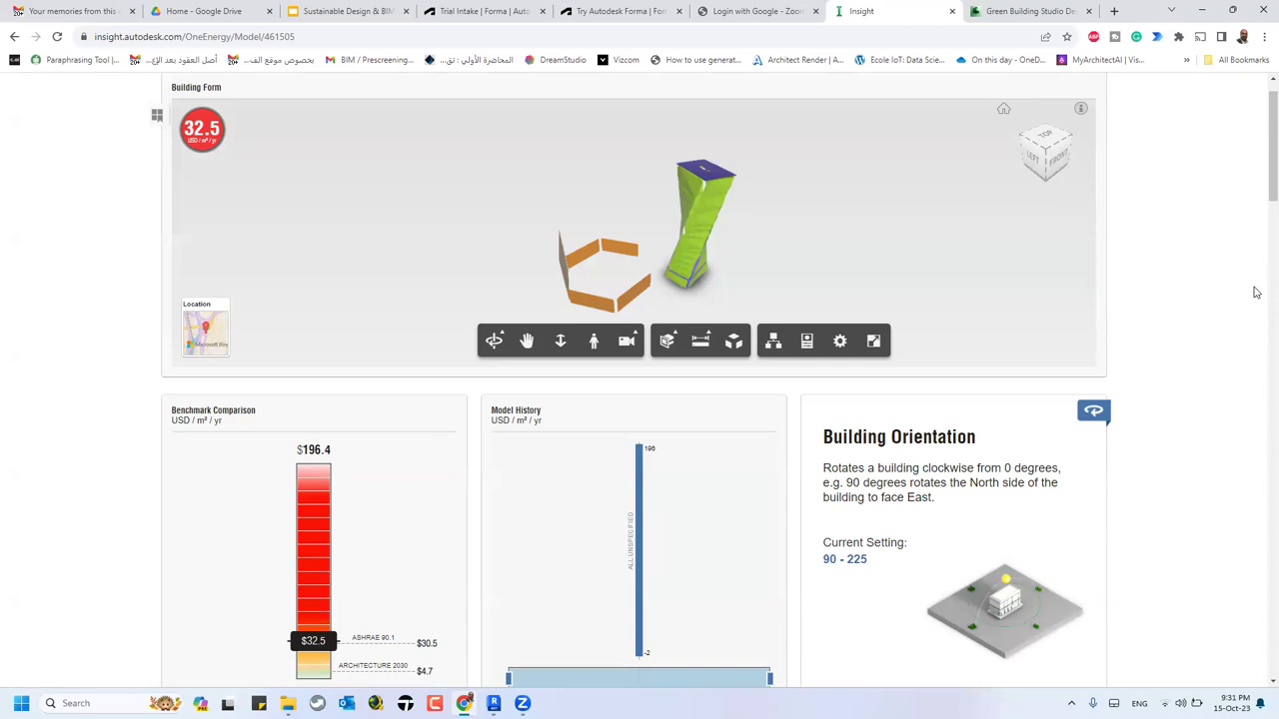
{"action": "scroll", "coordinate": [1175, 386], "scroll_direction": "down", "scroll_amount": 10}
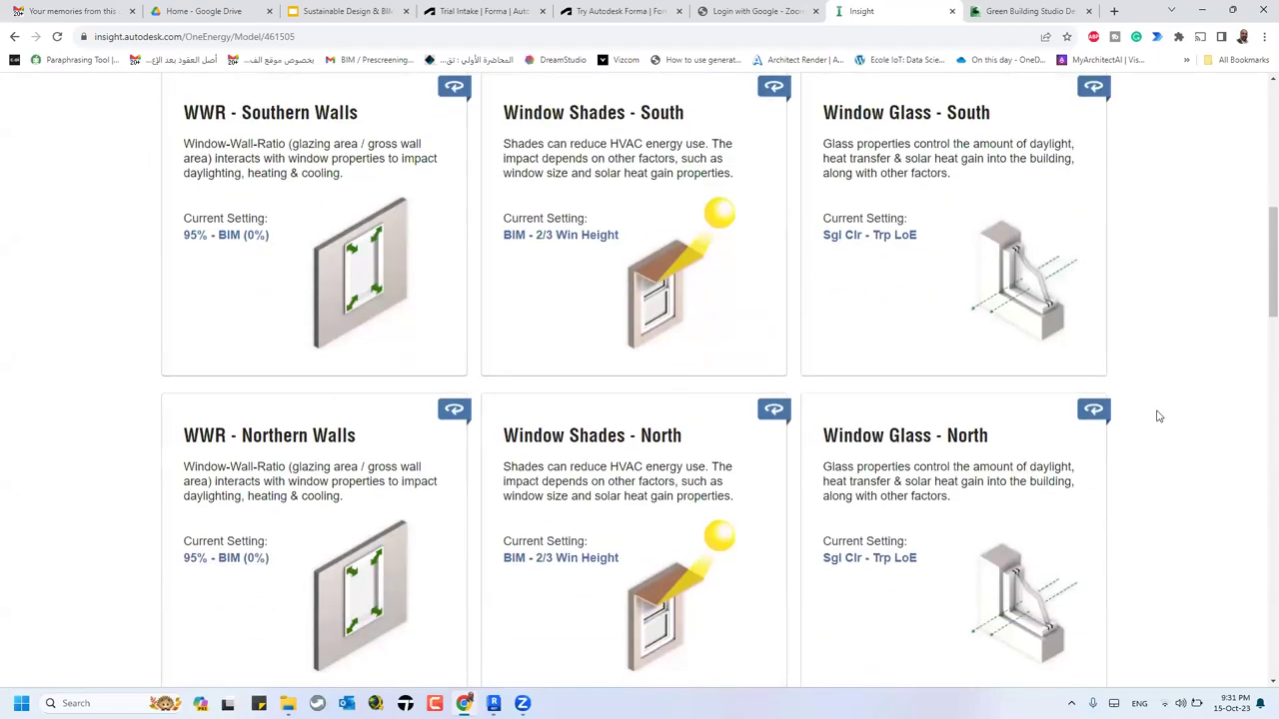
{"action": "scroll", "coordinate": [1161, 418], "scroll_direction": "down", "scroll_amount": 10}
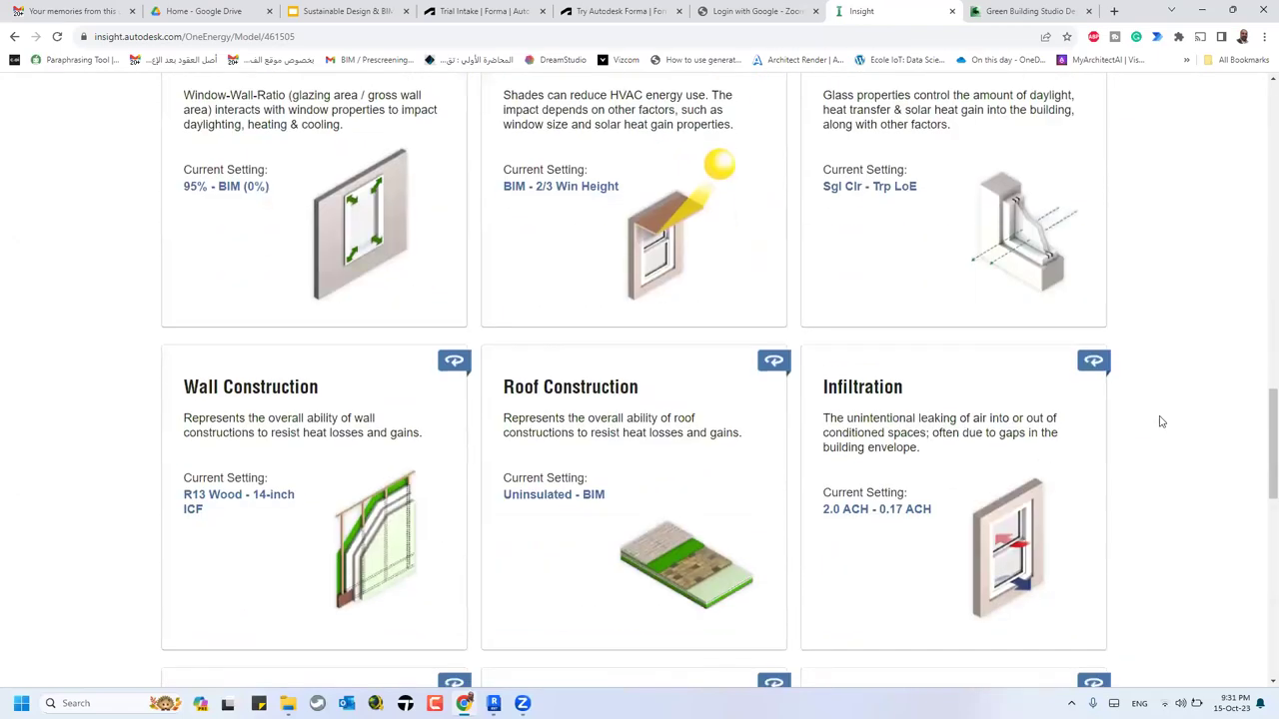
{"action": "scroll", "coordinate": [1161, 422], "scroll_direction": "down", "scroll_amount": 6}
{"action": "scroll", "coordinate": [1156, 423], "scroll_direction": "down", "scroll_amount": 4}
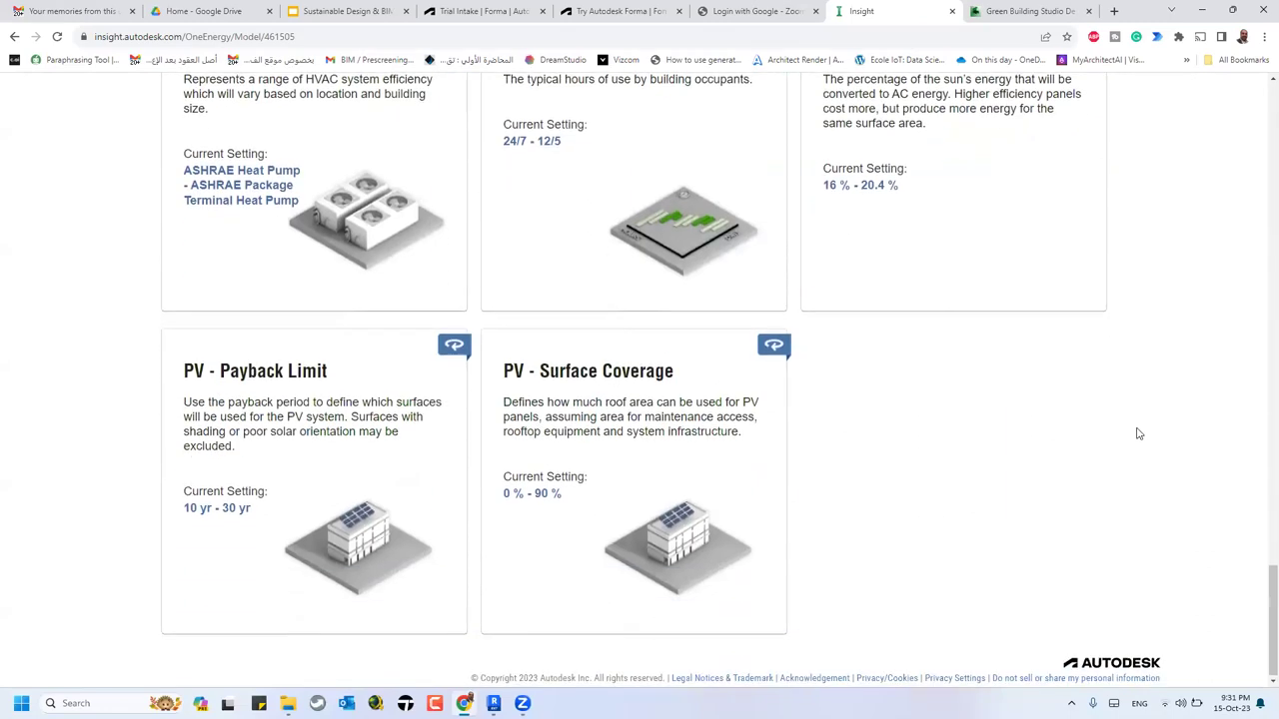
- Compare the Window Shades - West options and narrow the range to 2/3 Win Height only
{"action": "scroll", "coordinate": [1138, 434], "scroll_direction": "up", "scroll_amount": 11}
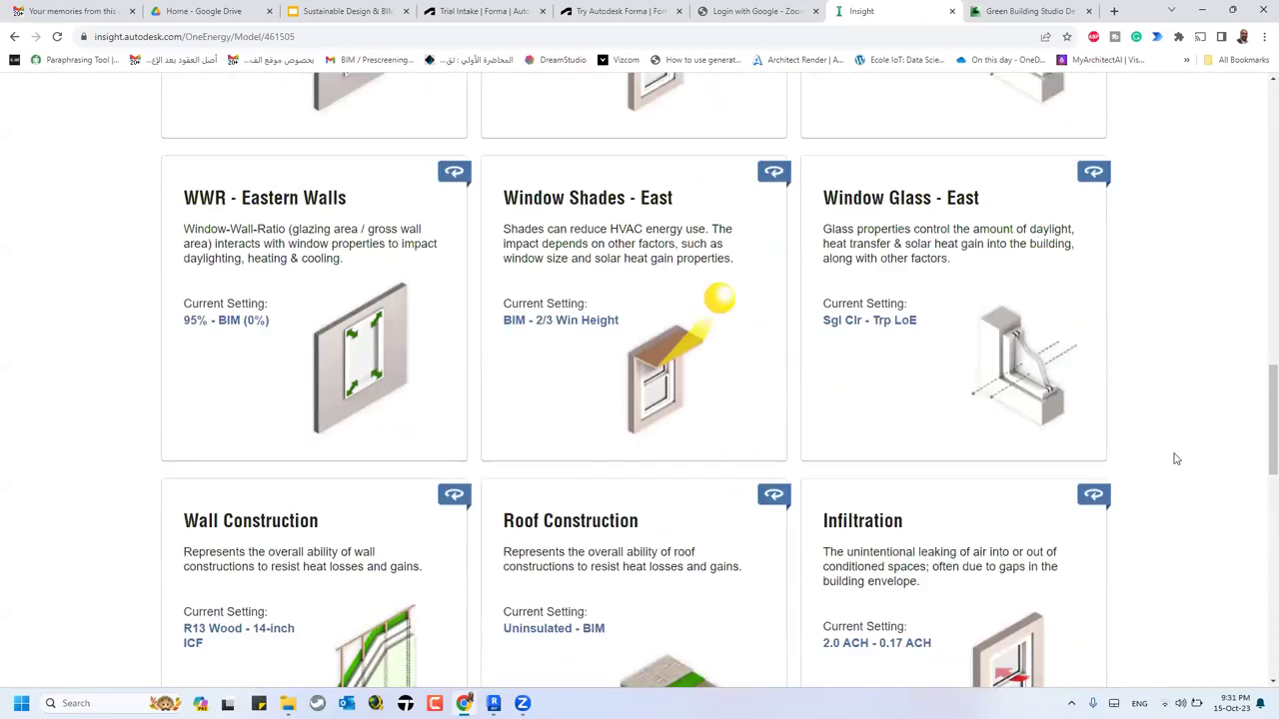
{"action": "scroll", "coordinate": [1170, 457], "scroll_direction": "up", "scroll_amount": 3}
{"action": "scroll", "coordinate": [1038, 373], "scroll_direction": "down", "scroll_amount": 2}
{"action": "scroll", "coordinate": [1038, 373], "scroll_direction": "up", "scroll_amount": 2}
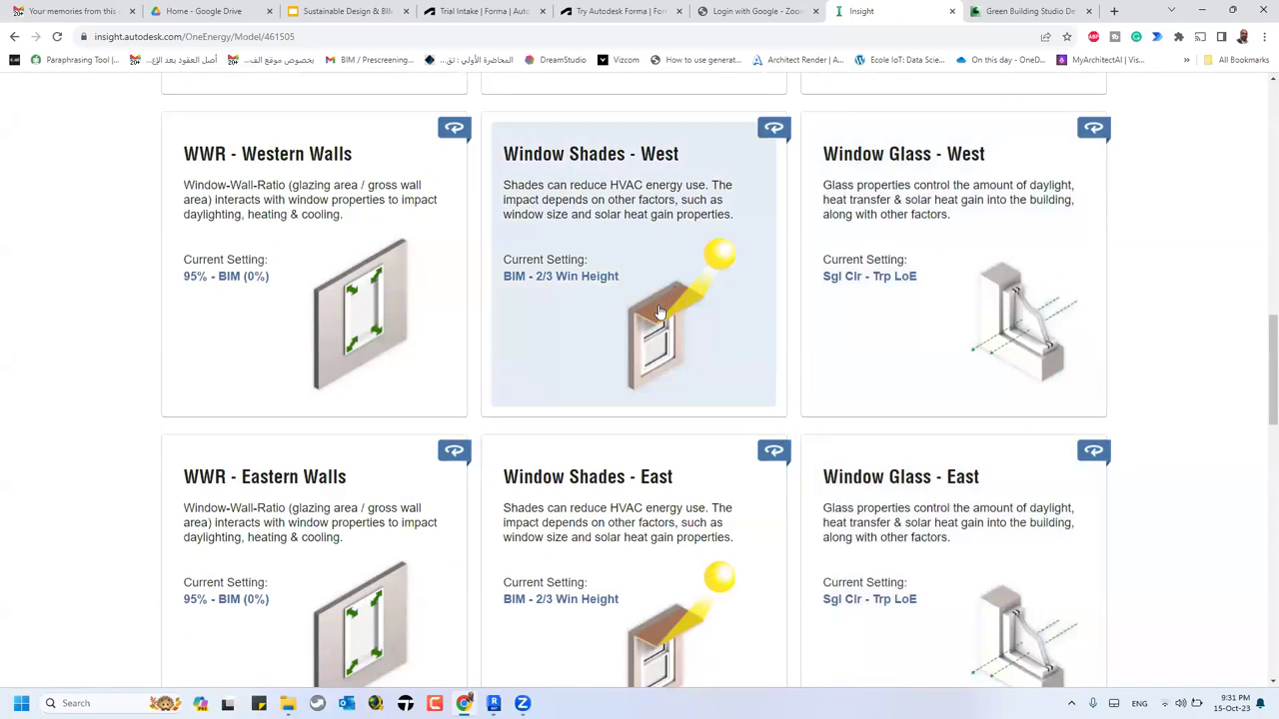
{"action": "left_click", "coordinate": [657, 313]}
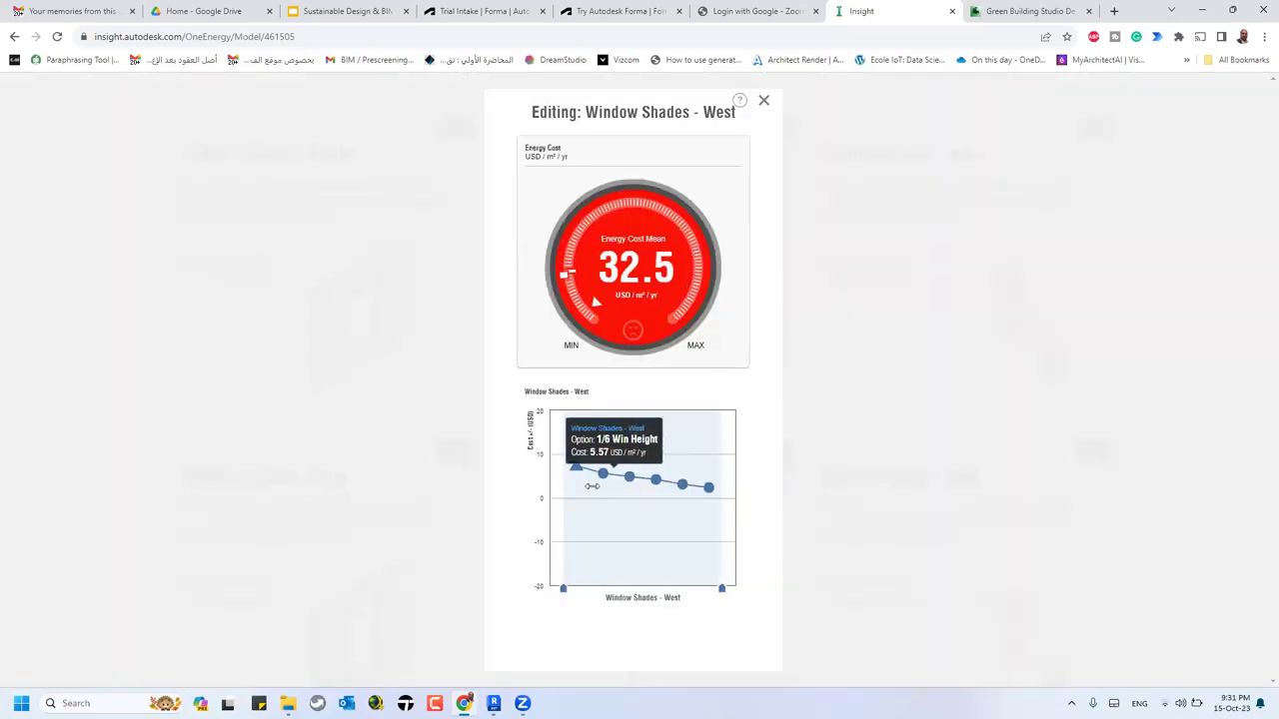
{"action": "mouse_move", "coordinate": [572, 478]}
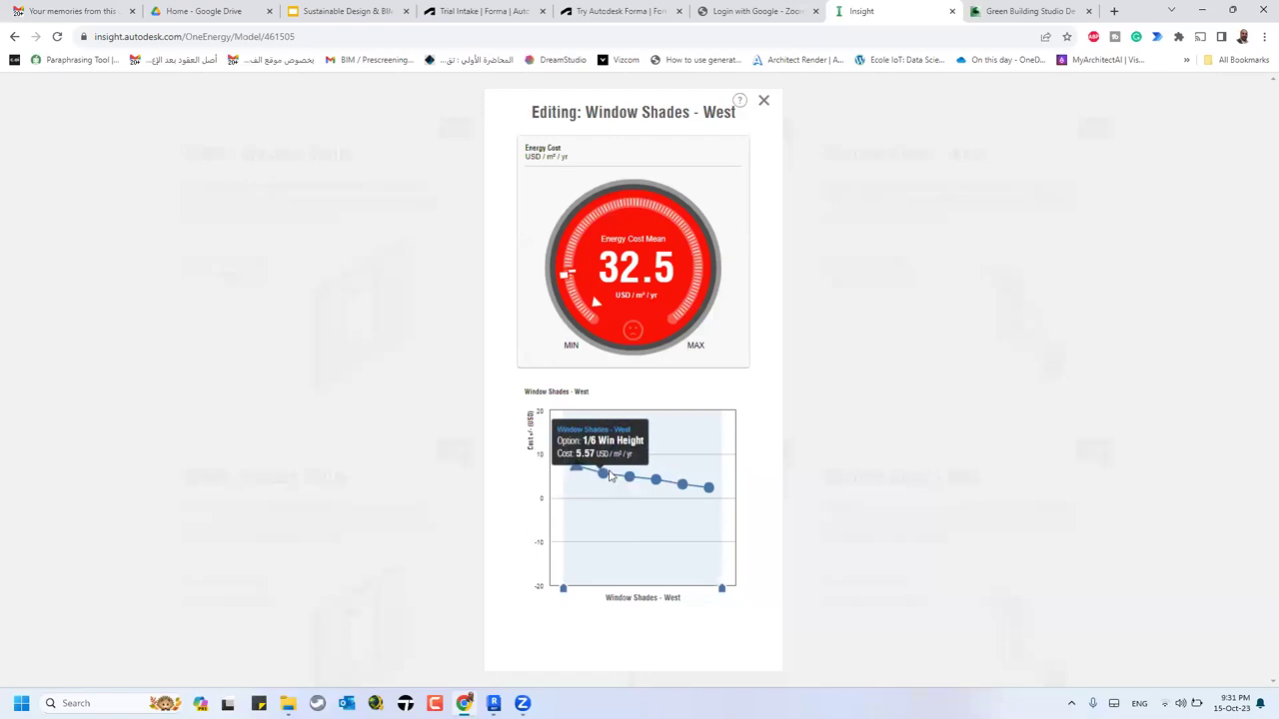
{"action": "mouse_move", "coordinate": [722, 499]}
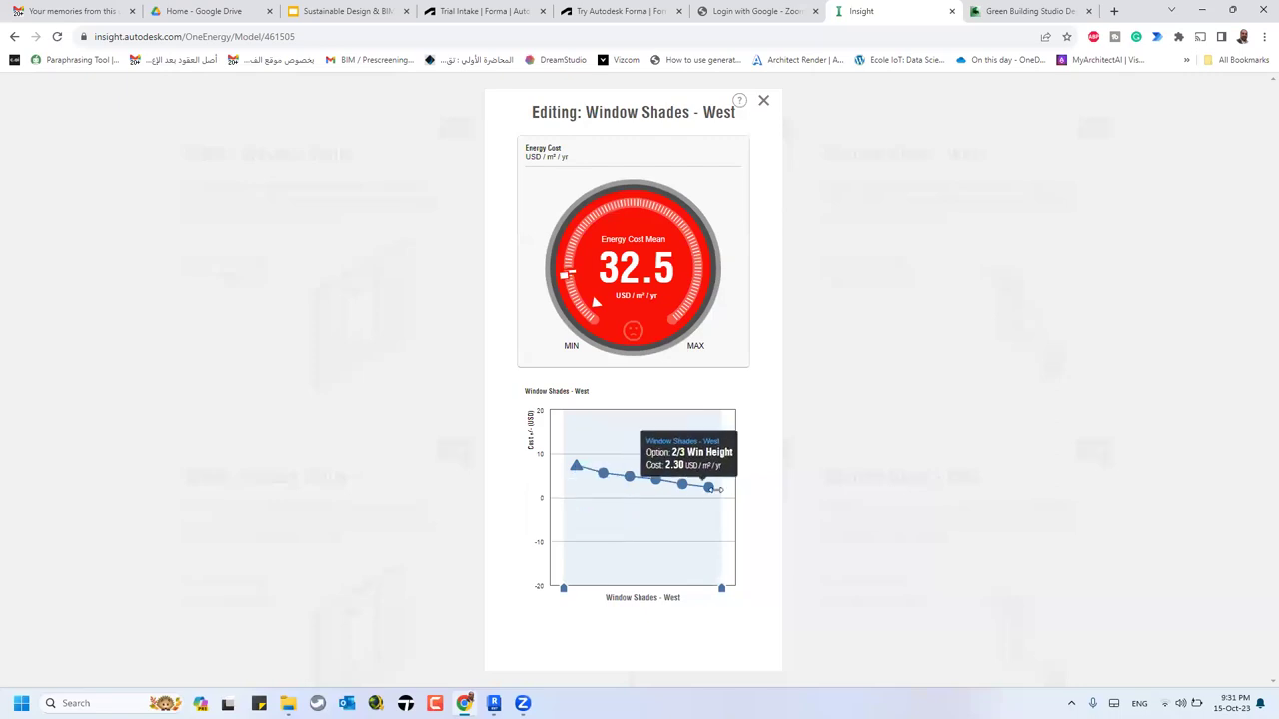
{"action": "left_click_drag", "start_coordinate": [566, 597], "coordinate": [695, 587]}
{"action": "mouse_move", "coordinate": [707, 511]}
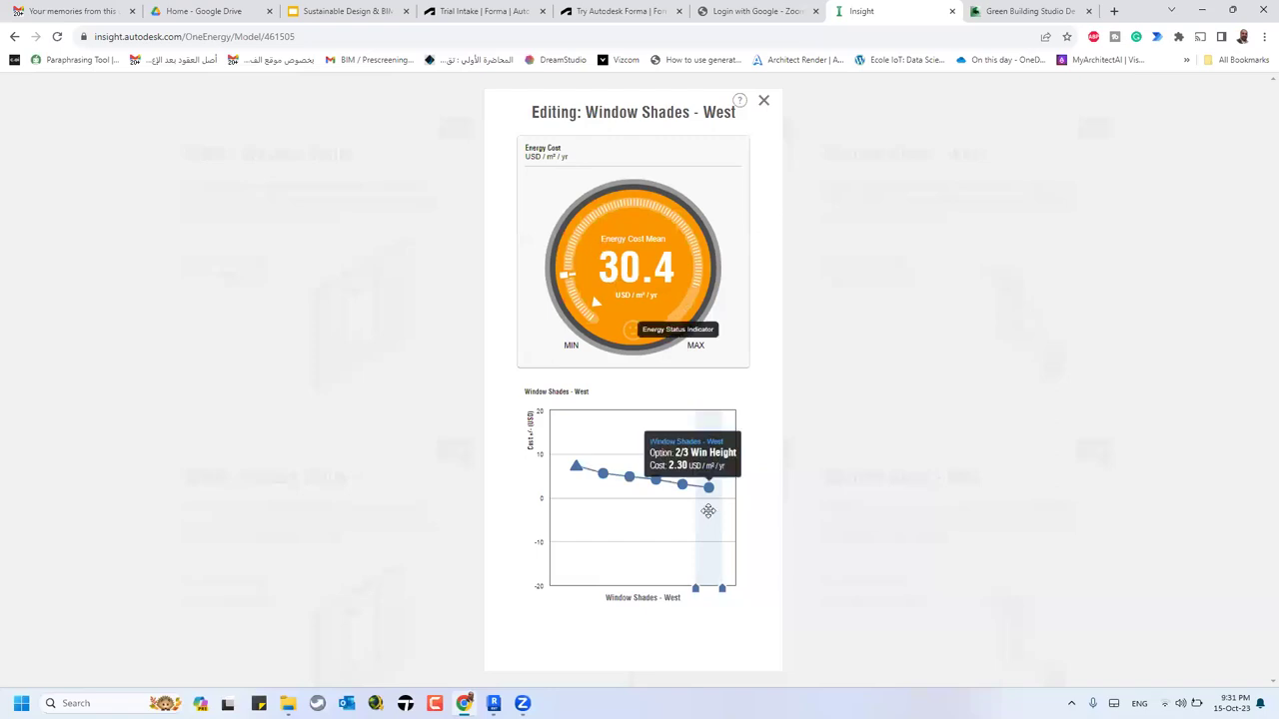
{"action": "left_click", "coordinate": [765, 104]}
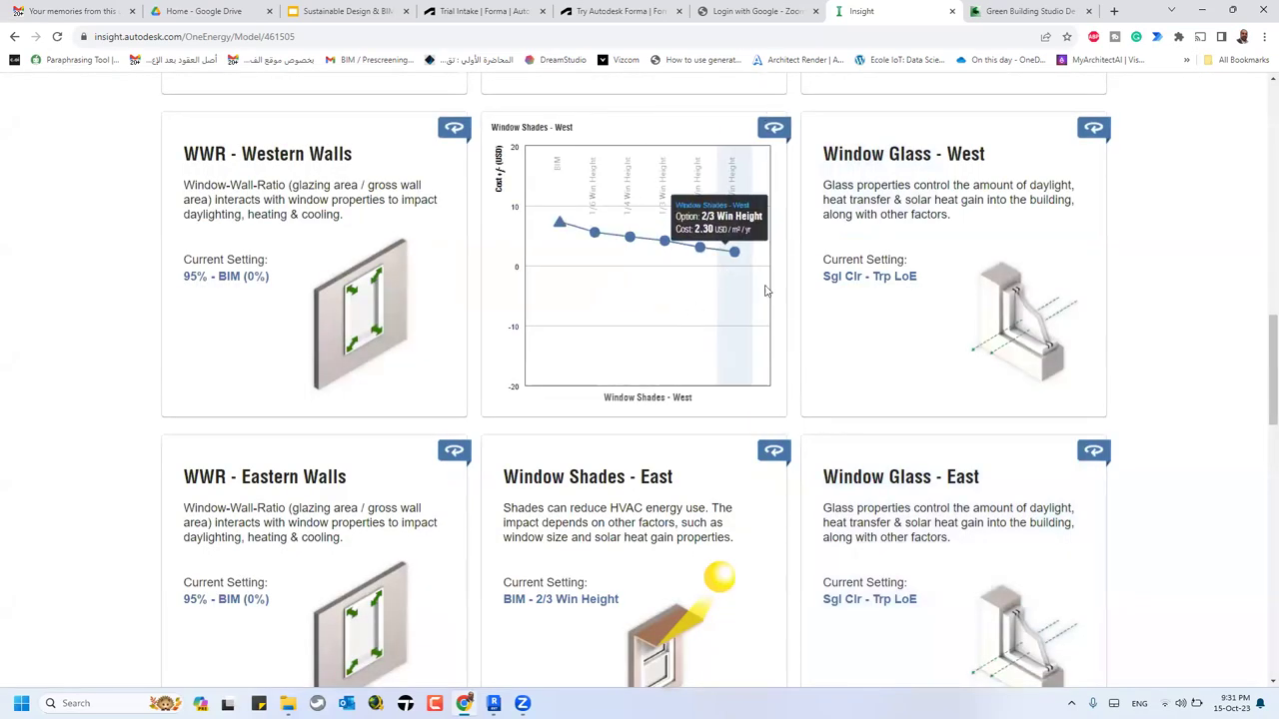
- Save the model settings with the narrowed west window shades as a scenario and dismiss the scenario list
{"action": "scroll", "coordinate": [1180, 374], "scroll_direction": "up", "scroll_amount": 4}
{"action": "scroll", "coordinate": [1179, 374], "scroll_direction": "up", "scroll_amount": 1}
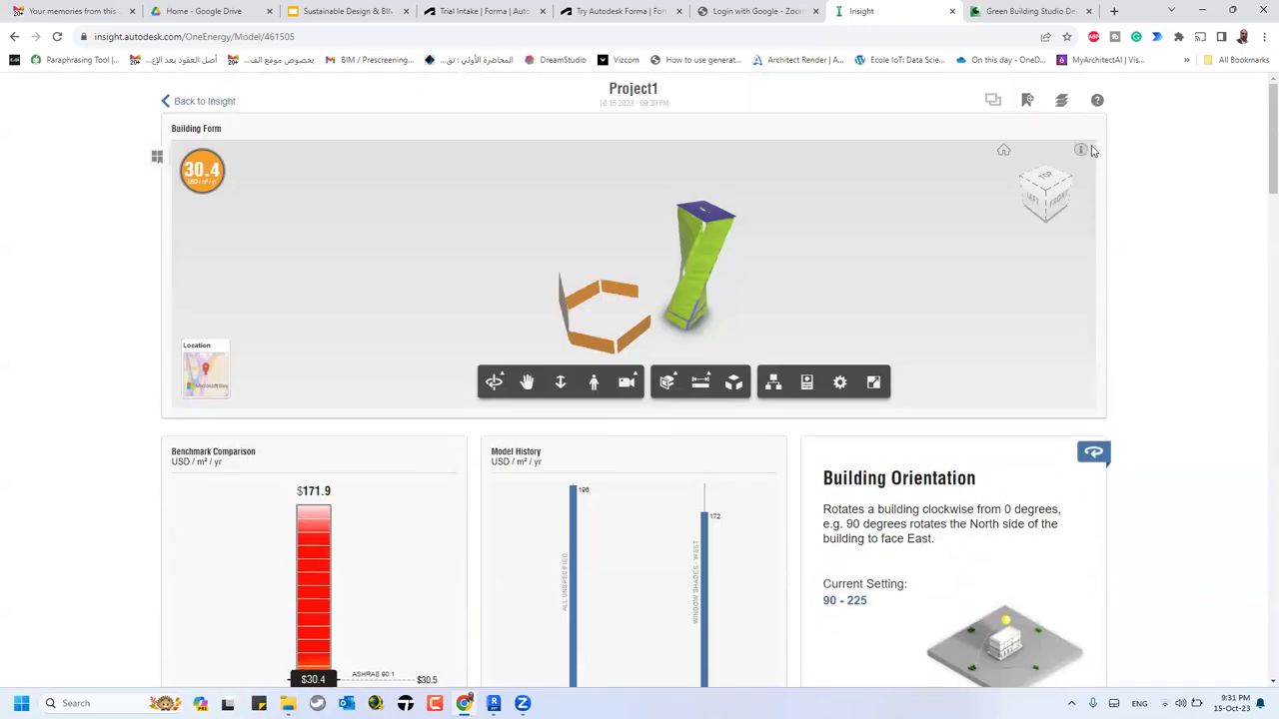
{"action": "left_click", "coordinate": [1024, 101]}
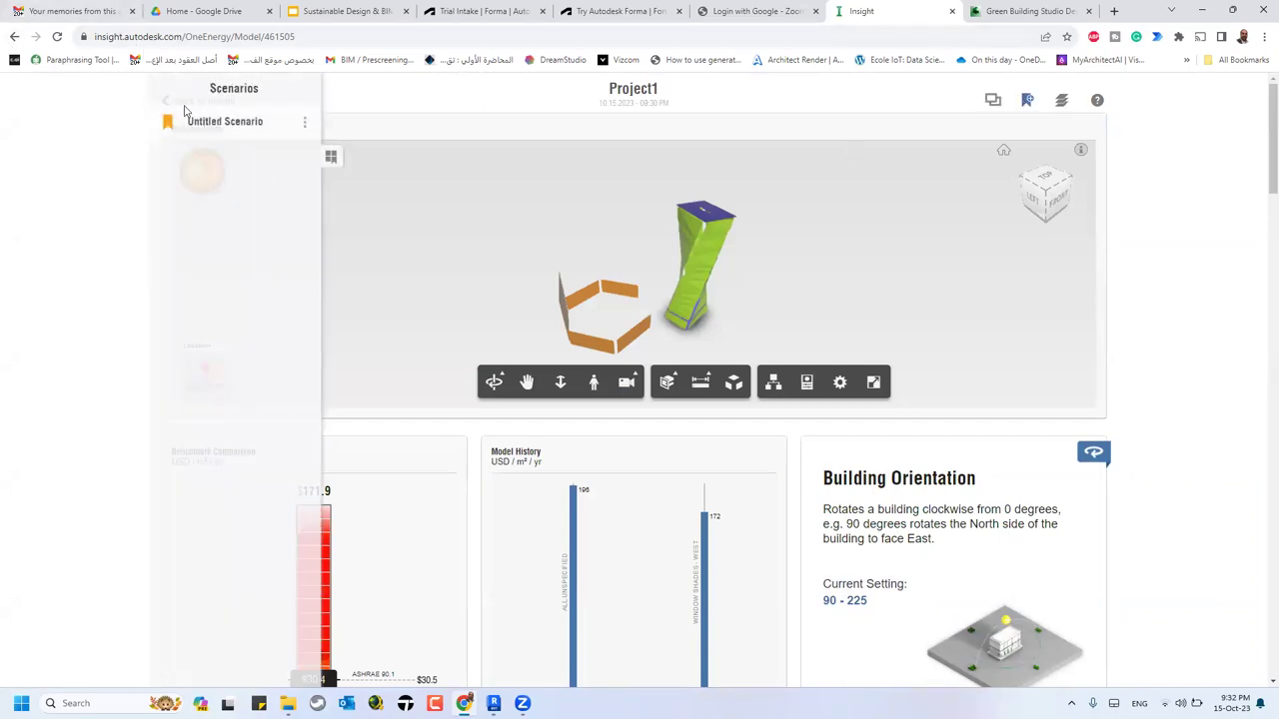
{"action": "left_click", "coordinate": [1169, 411]}
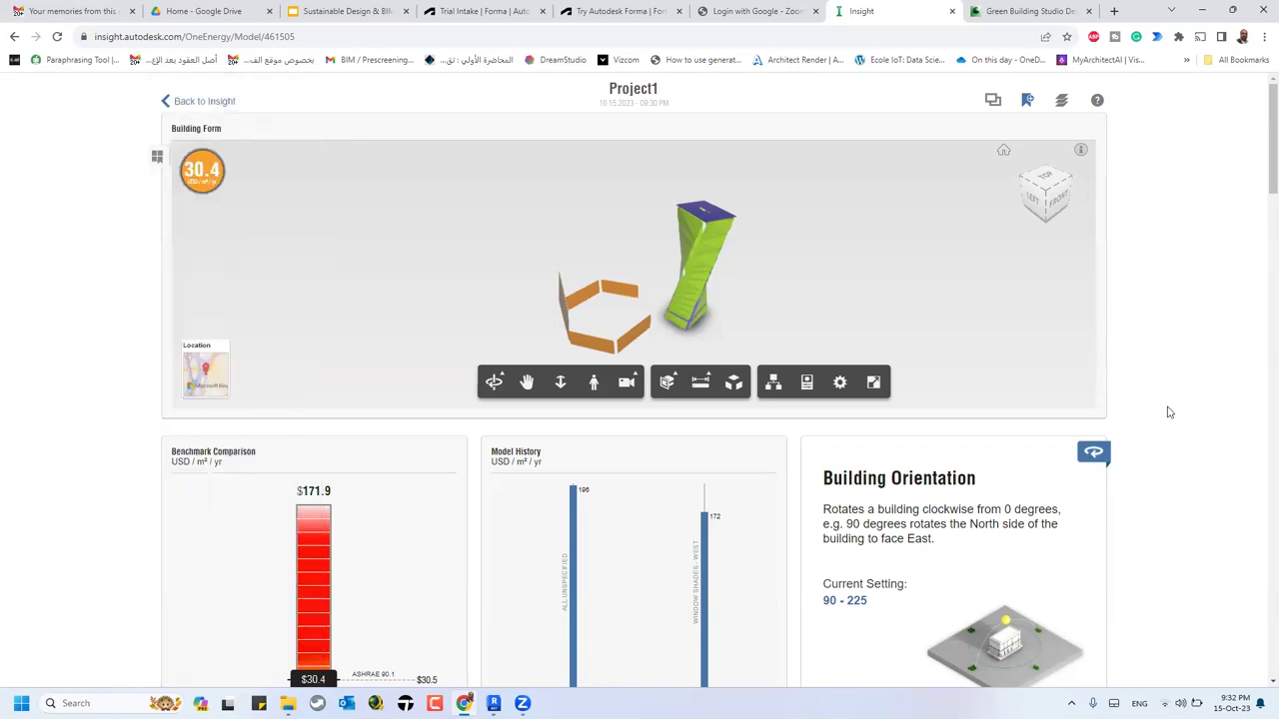
- Narrow the Window Glass - North range to Trp LoE only
{"action": "scroll", "coordinate": [1169, 411], "scroll_direction": "down", "scroll_amount": 9}
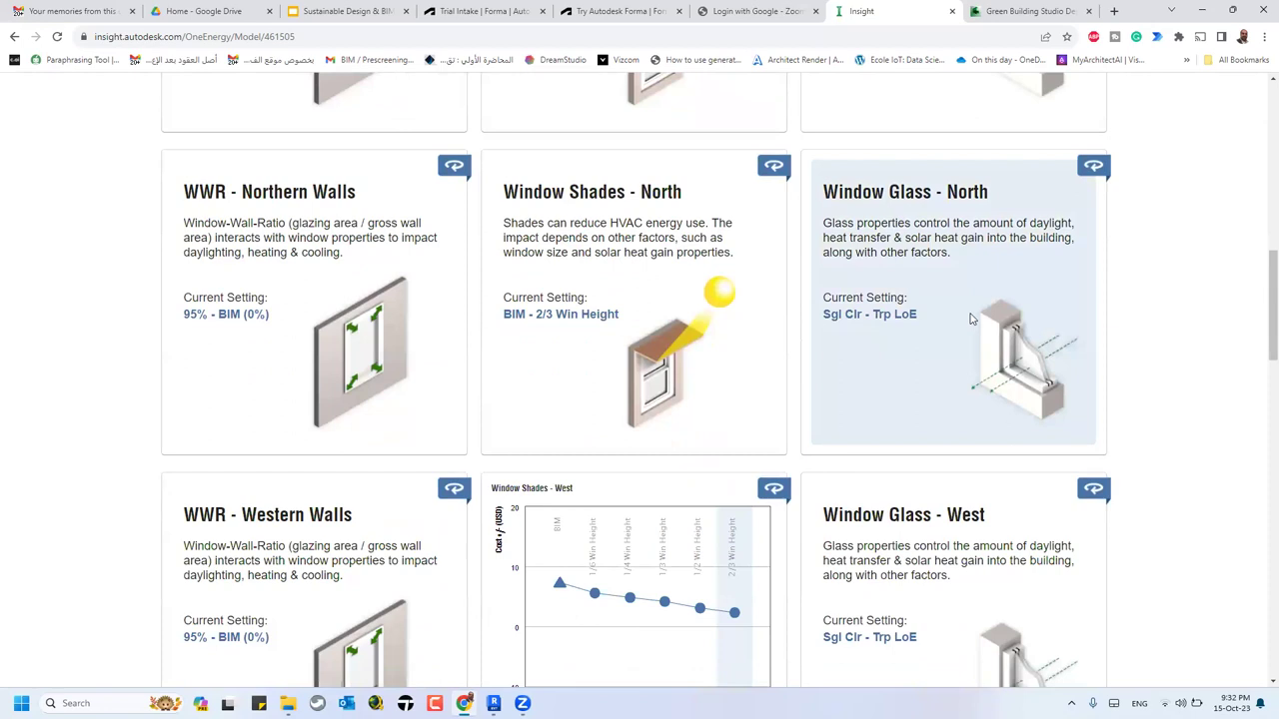
{"action": "left_click", "coordinate": [972, 322]}
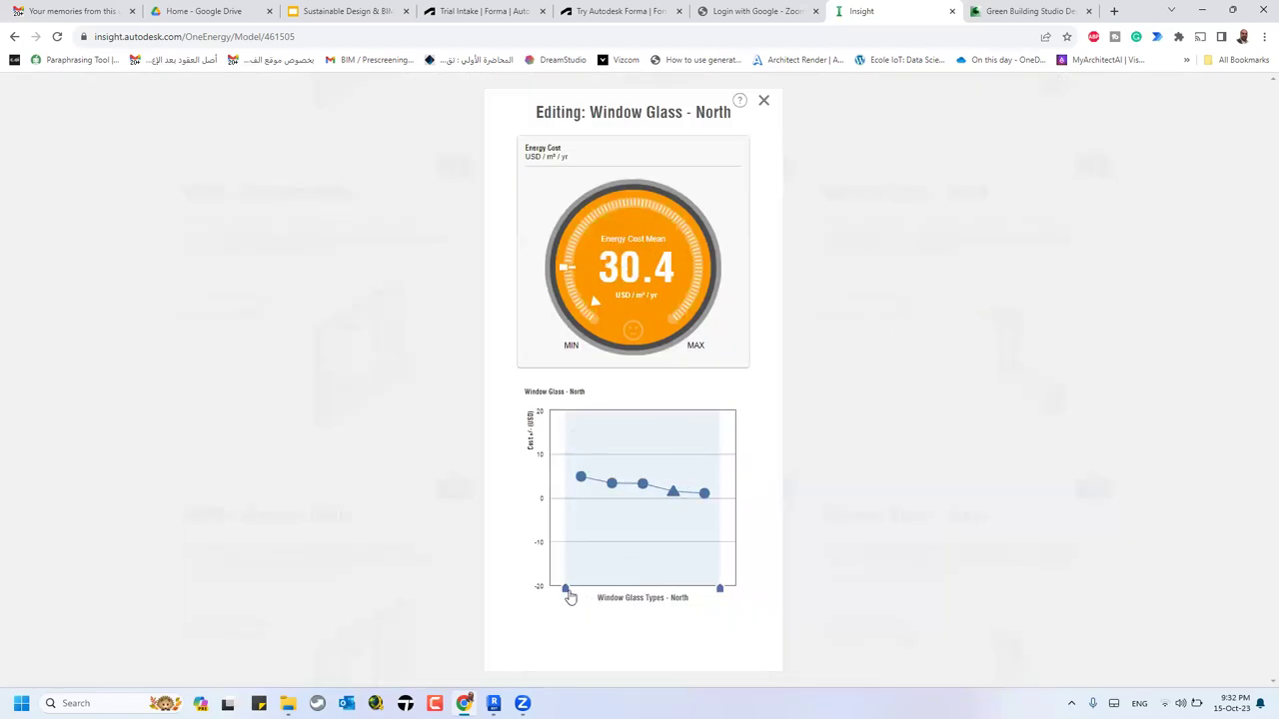
{"action": "left_click_drag", "start_coordinate": [585, 590], "coordinate": [692, 588]}
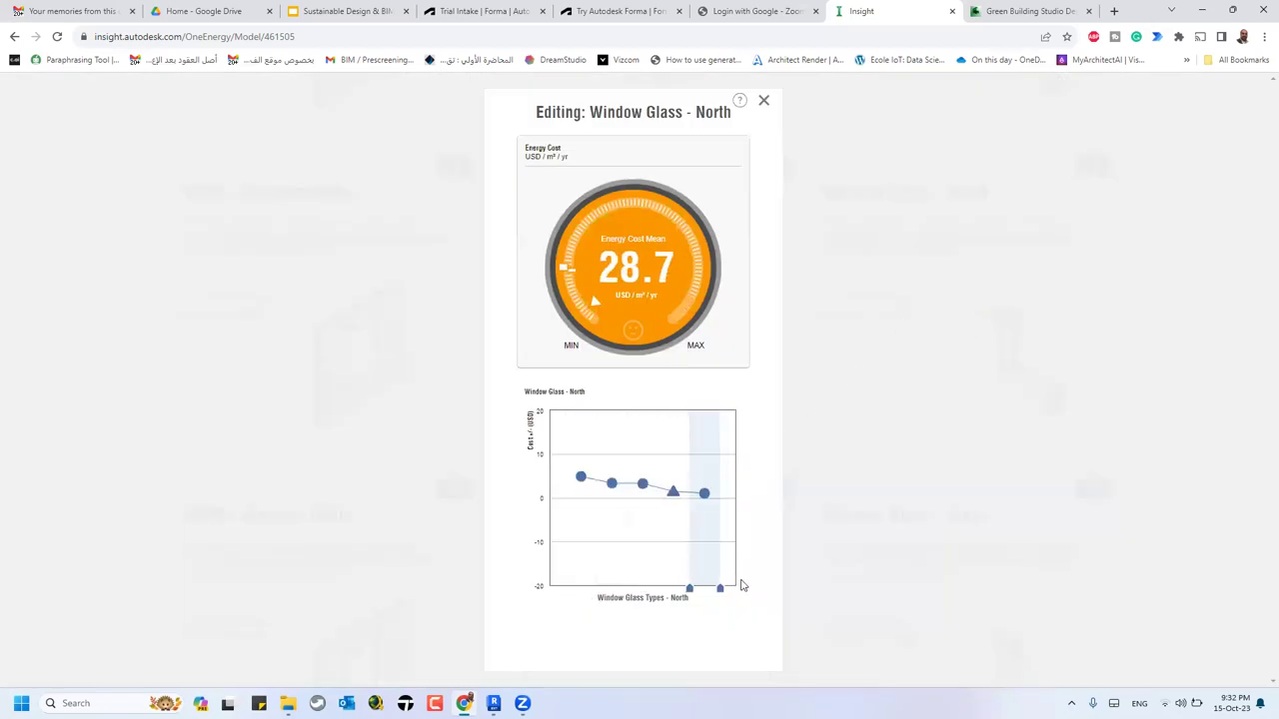
{"action": "left_click", "coordinate": [765, 108]}
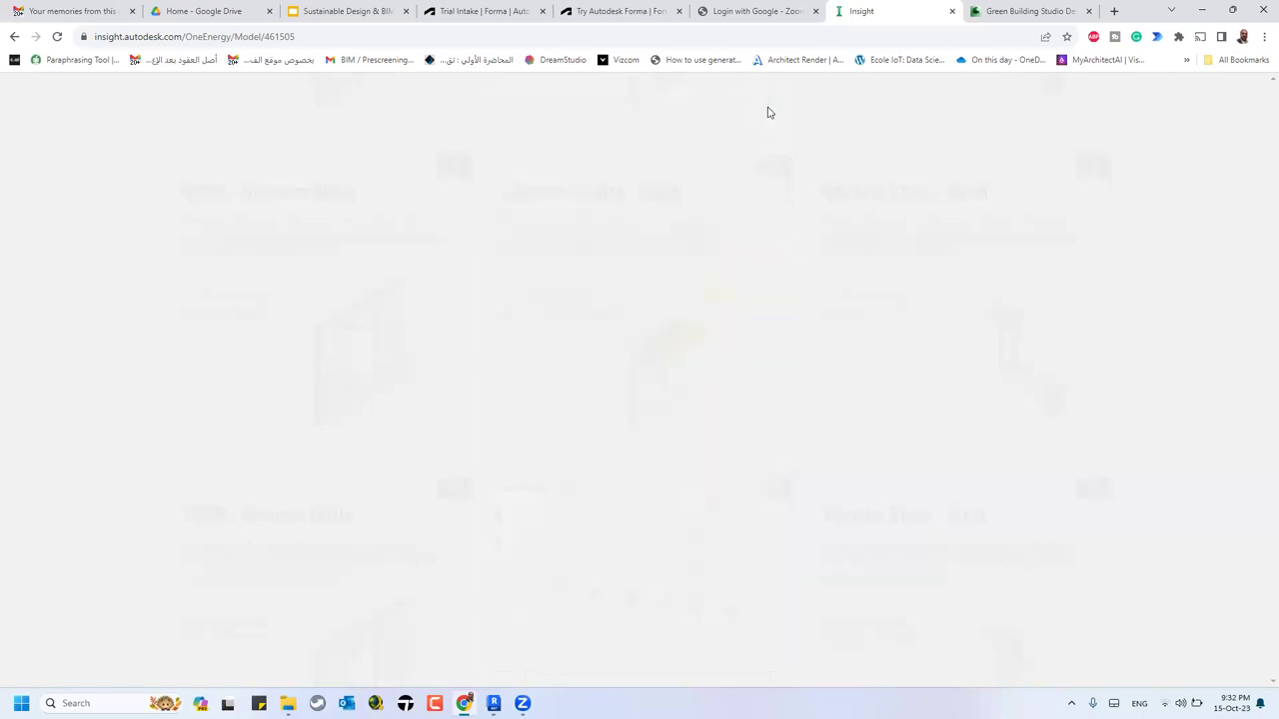
- Save the settings with the narrowed north window glass as a second scenario
{"action": "scroll", "coordinate": [1176, 448], "scroll_direction": "up", "scroll_amount": 3}
{"action": "scroll", "coordinate": [1190, 454], "scroll_direction": "up", "scroll_amount": 6}
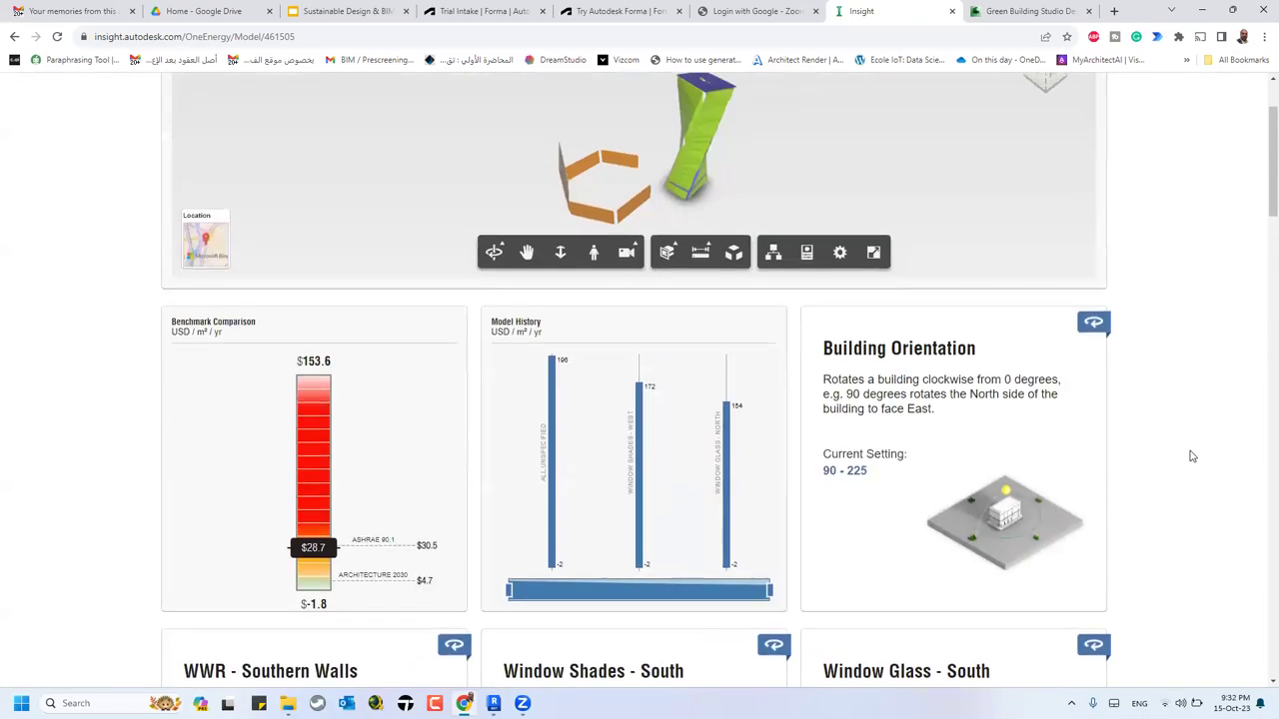
{"action": "left_click", "coordinate": [1027, 102]}
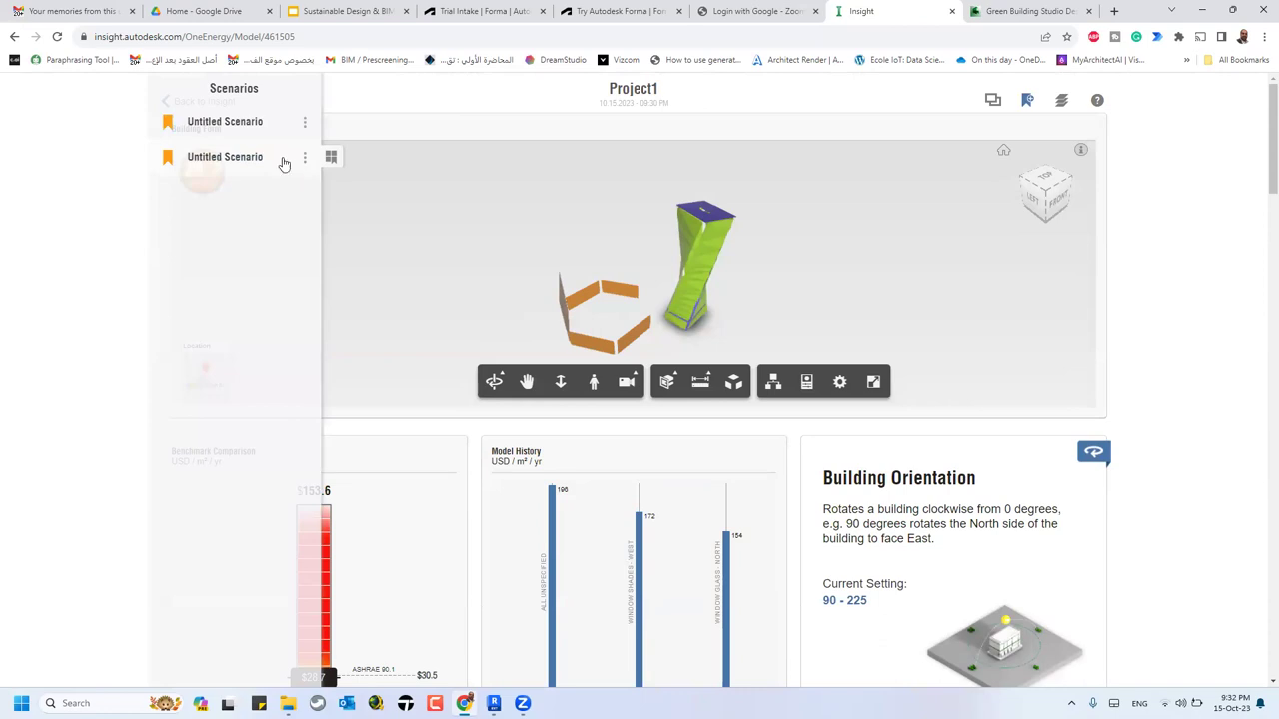
- Examine the energy cost of the Building Orientation options, then close its editor
{"action": "scroll", "coordinate": [1196, 449], "scroll_direction": "down", "scroll_amount": 5}
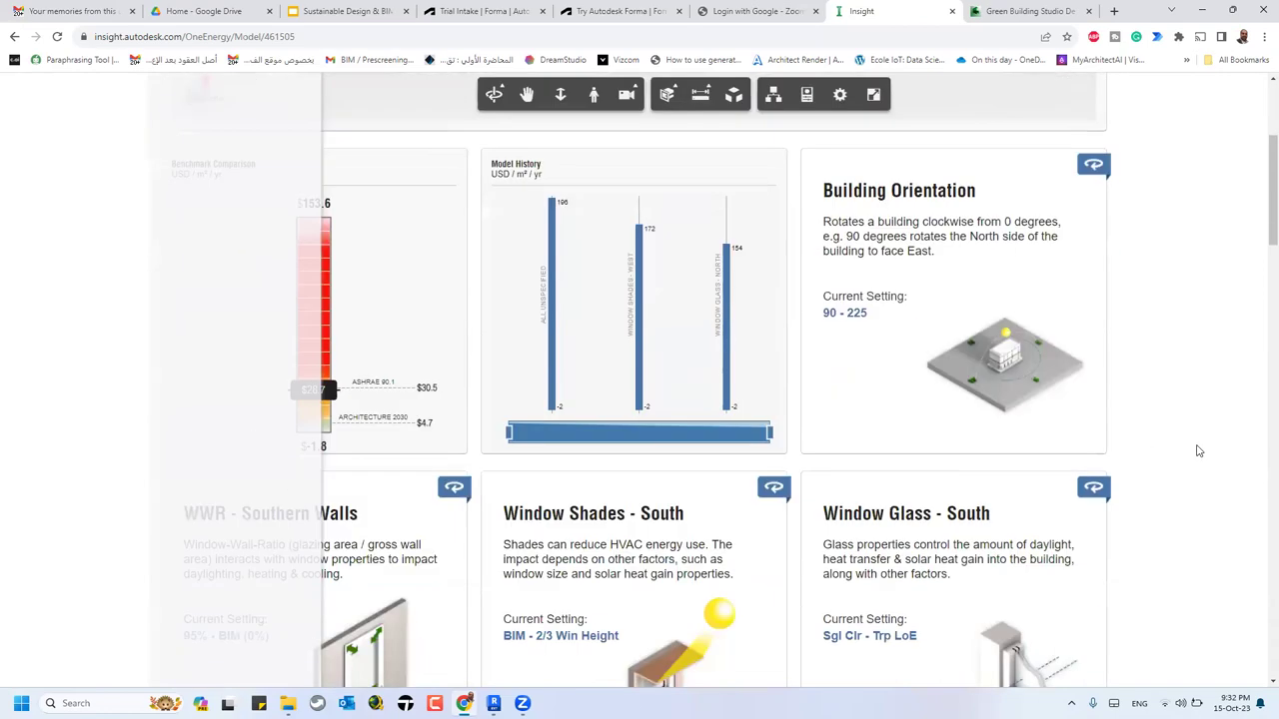
{"action": "scroll", "coordinate": [1196, 448], "scroll_direction": "up", "scroll_amount": 3}
{"action": "left_click", "coordinate": [968, 358]}
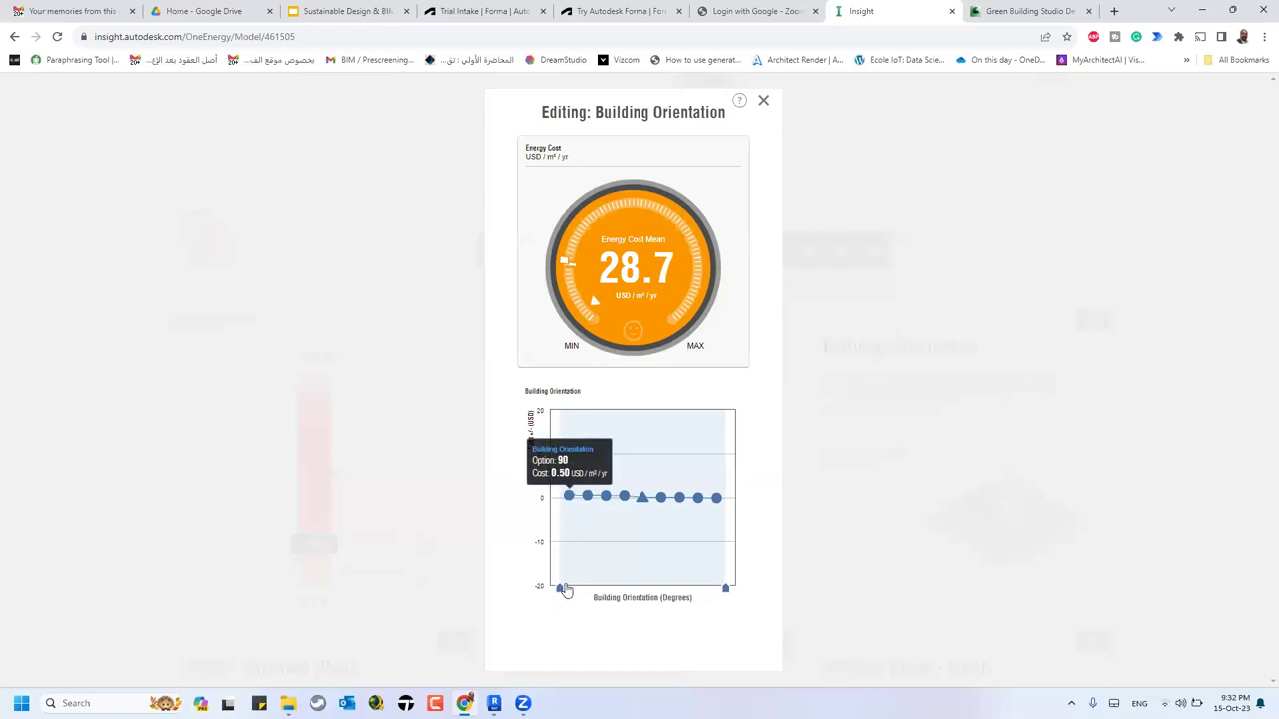
{"action": "mouse_move", "coordinate": [561, 590]}
{"action": "left_mouse_down"}
{"action": "mouse_move", "coordinate": [698, 589]}
{"action": "mouse_move", "coordinate": [388, 571]}
{"action": "left_mouse_up"}
{"action": "left_click", "coordinate": [763, 100]}
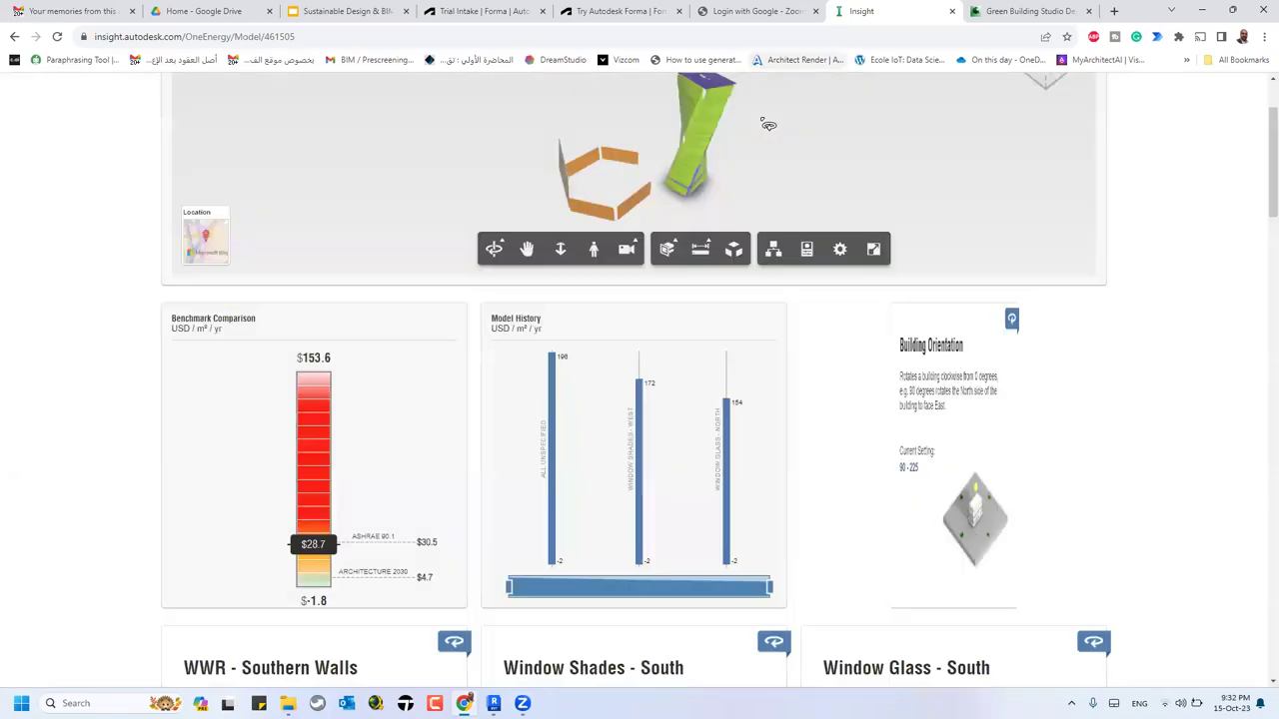
- Narrow the WWR - Southern Walls range to the BIM (0%) option only
{"action": "scroll", "coordinate": [776, 428], "scroll_direction": "down", "scroll_amount": 5}
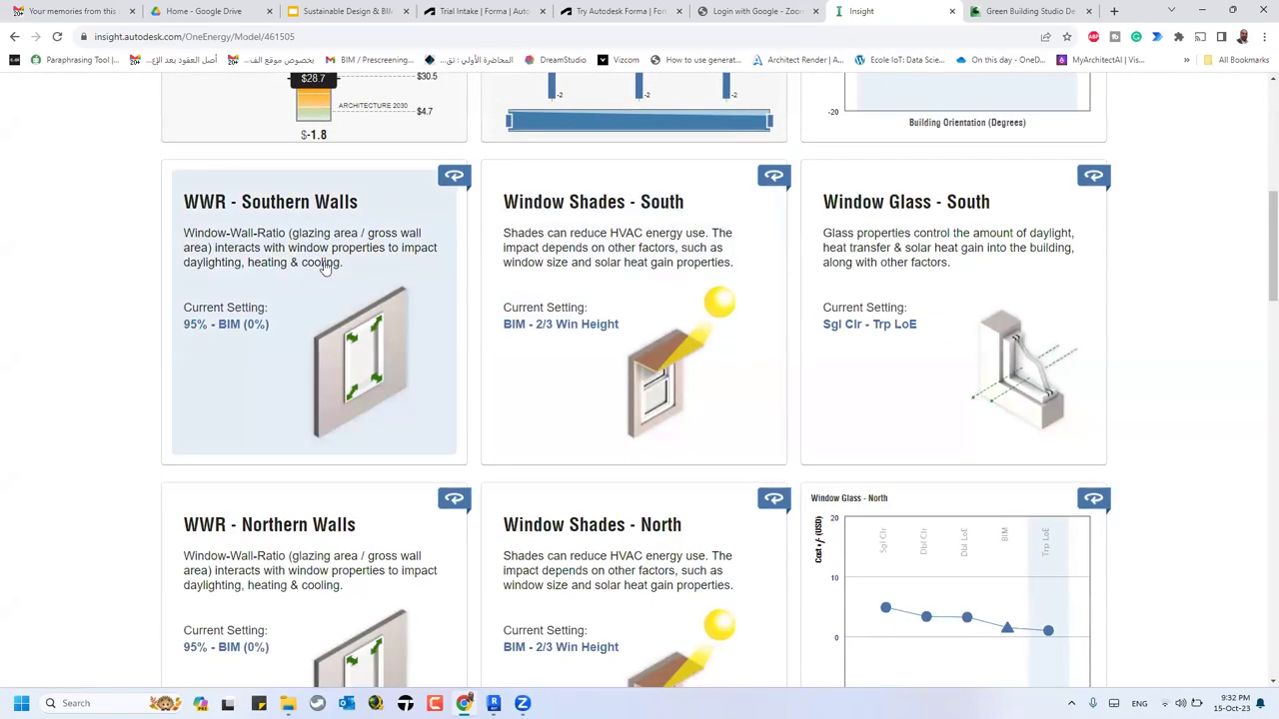
{"action": "left_click", "coordinate": [342, 312]}
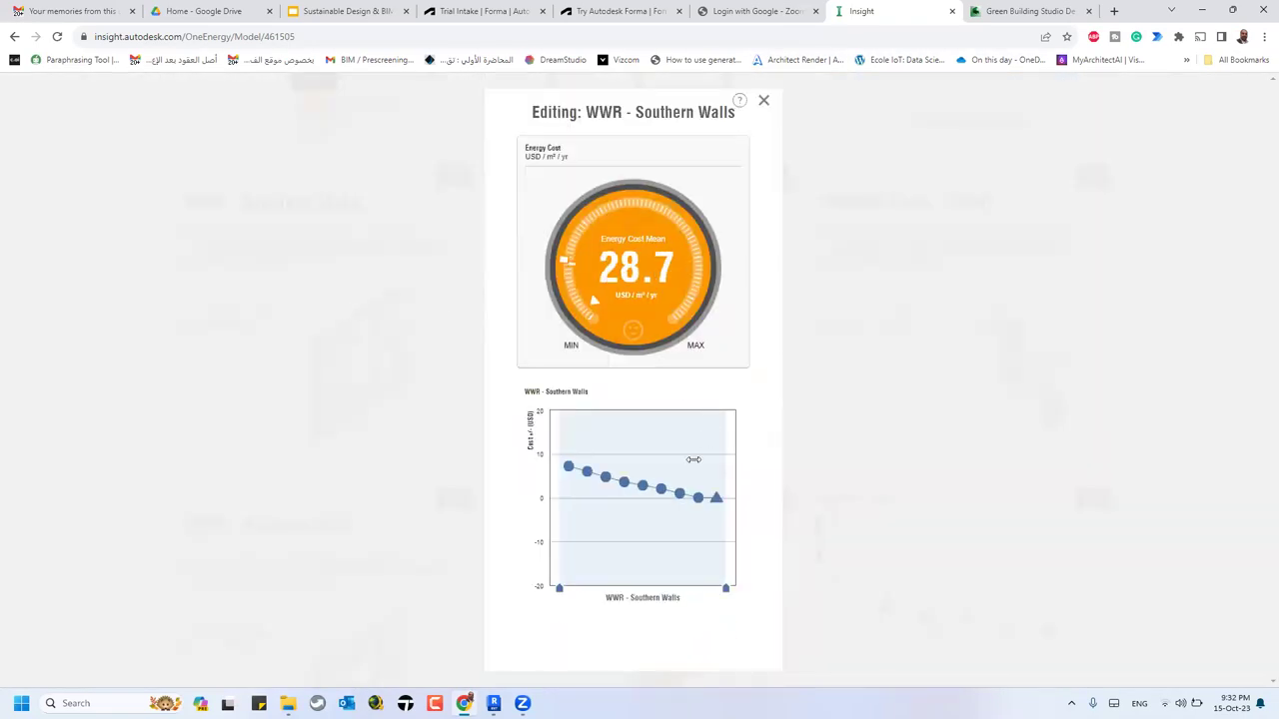
{"action": "left_click_drag", "start_coordinate": [560, 597], "coordinate": [708, 589]}
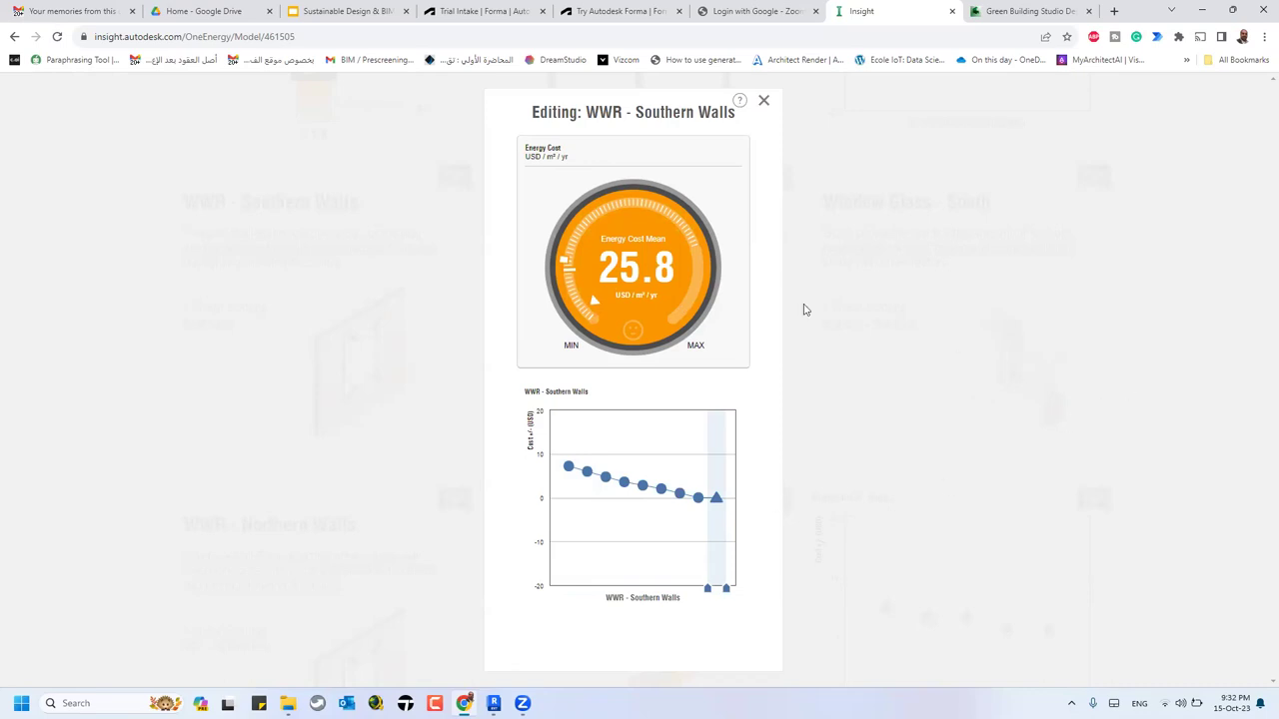
{"action": "left_click", "coordinate": [1149, 278]}
{"action": "scroll", "coordinate": [1215, 304], "scroll_direction": "down", "scroll_amount": 10}
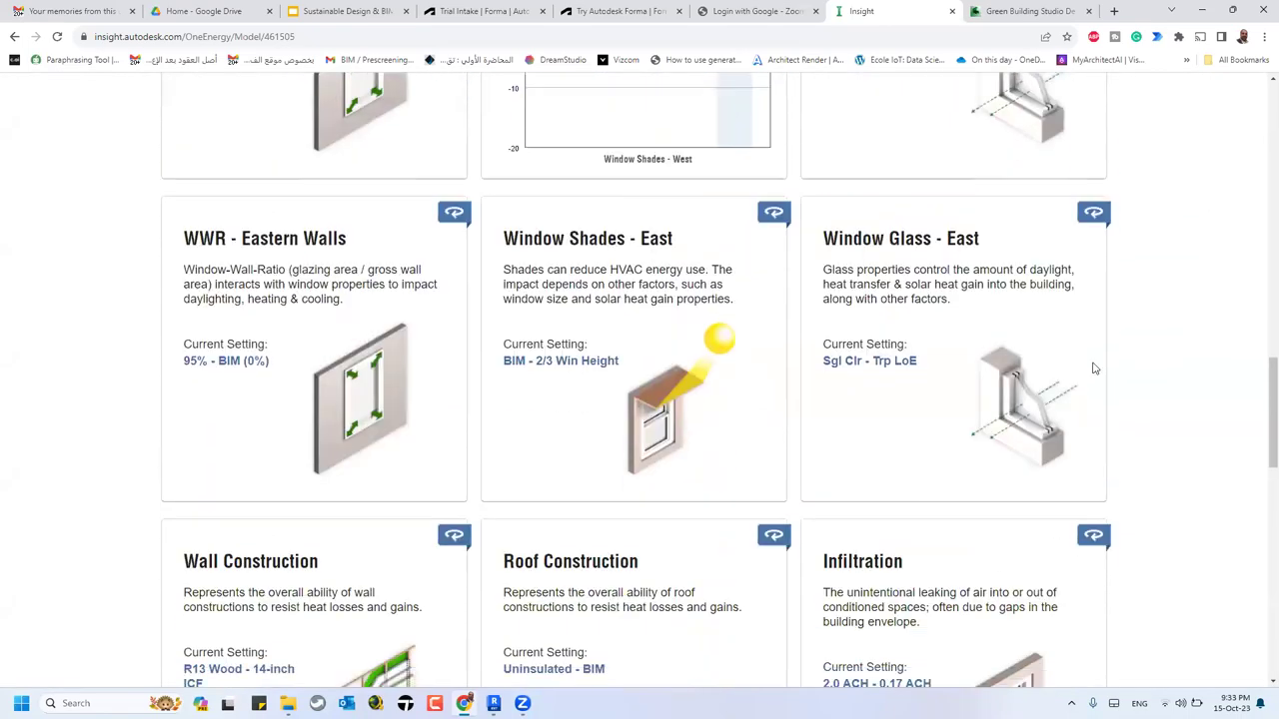
- Narrow the WWR - Eastern Walls range to the 0% and BIM (0%) options and close its editor
{"action": "left_click", "coordinate": [239, 297]}
{"action": "left_click_drag", "start_coordinate": [560, 589], "coordinate": [690, 590]}
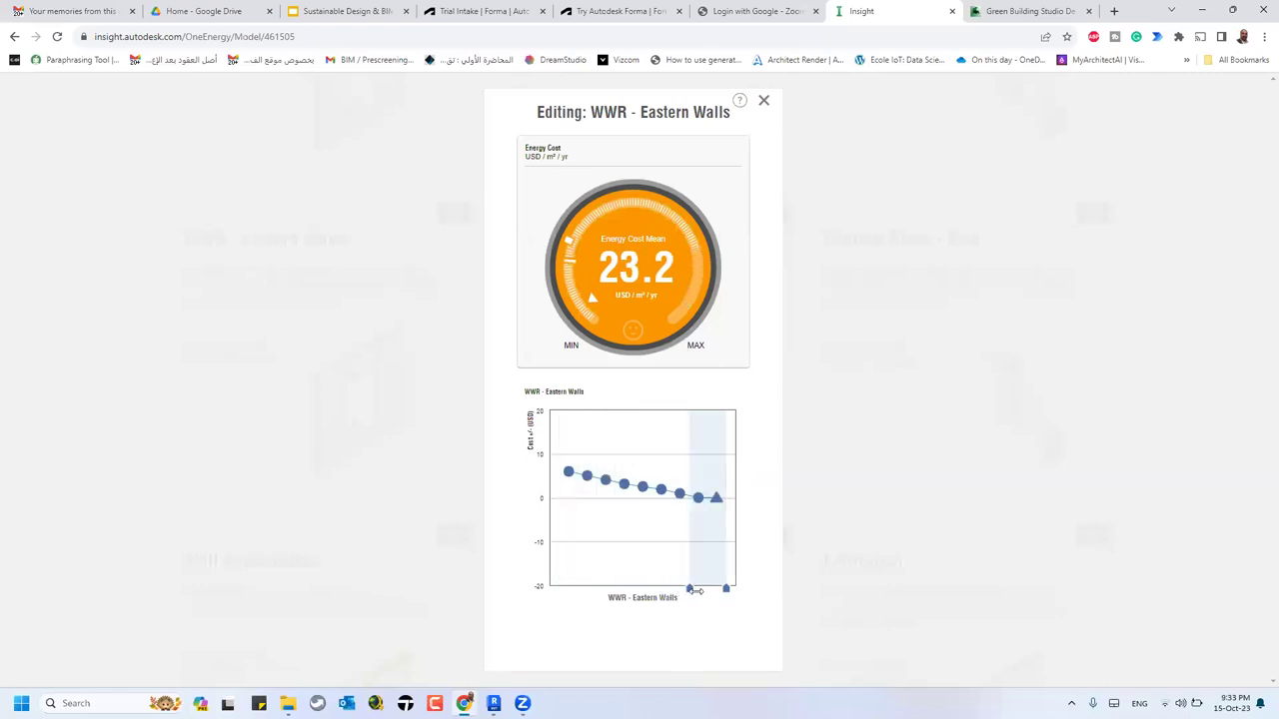
{"action": "mouse_move", "coordinate": [698, 499]}
{"action": "left_click", "coordinate": [765, 104]}
- Review Project1's Benchmark Comparison and the Eastern Walls entry in its Model History
{"action": "scroll", "coordinate": [1249, 444], "scroll_direction": "up", "scroll_amount": 6}
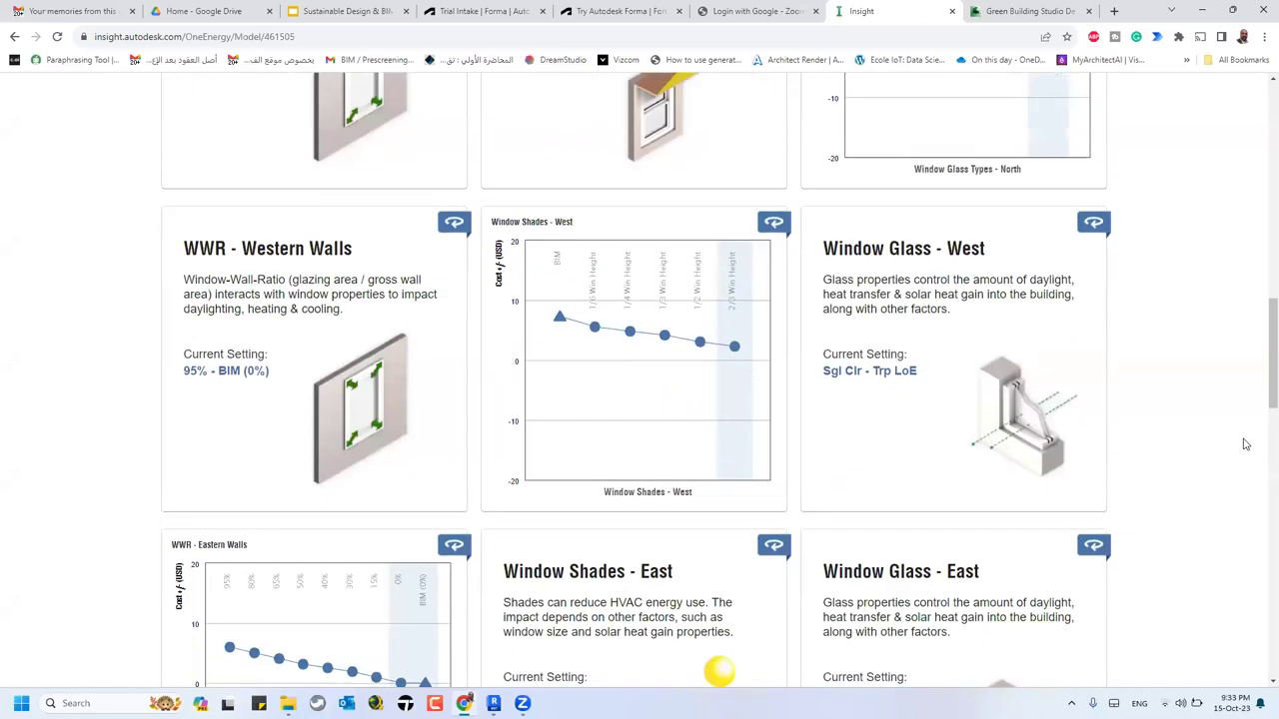
{"action": "scroll", "coordinate": [1258, 451], "scroll_direction": "up", "scroll_amount": 7}
{"action": "scroll", "coordinate": [1050, 500], "scroll_direction": "down", "scroll_amount": 3}
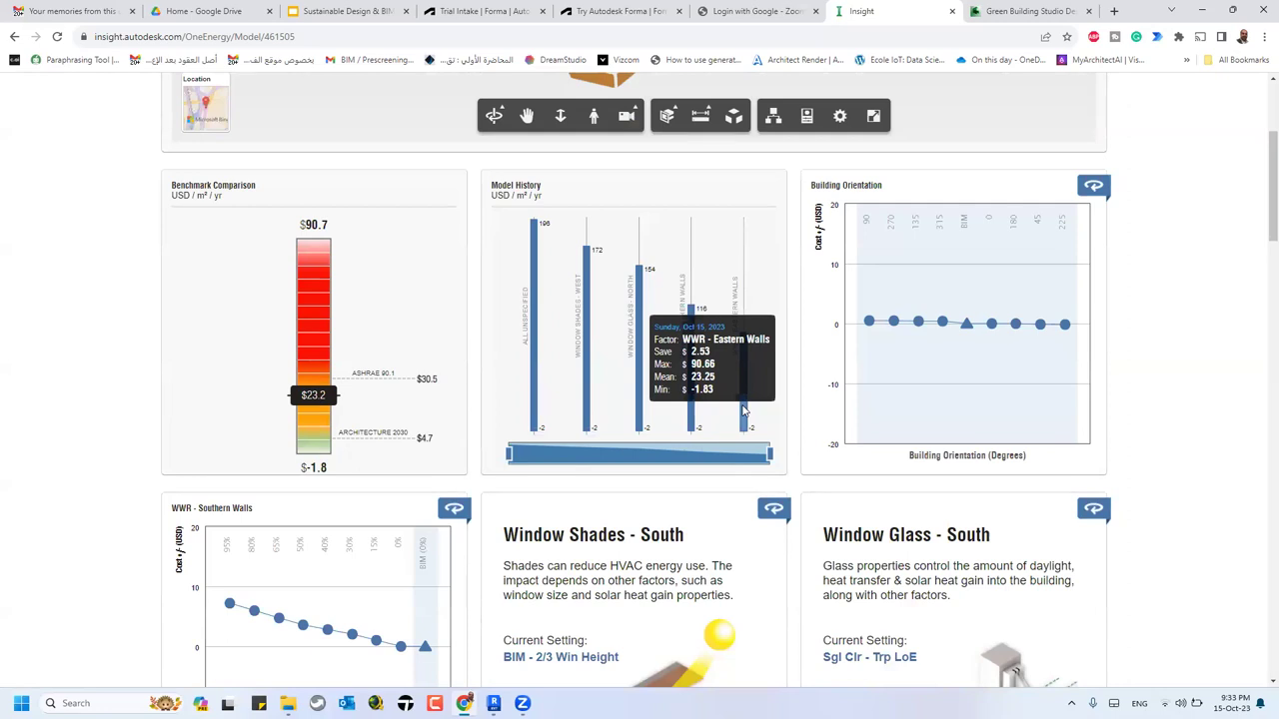
{"action": "scroll", "coordinate": [742, 409], "scroll_direction": "down", "scroll_amount": 3}
{"action": "scroll", "coordinate": [743, 410], "scroll_direction": "up", "scroll_amount": 5}
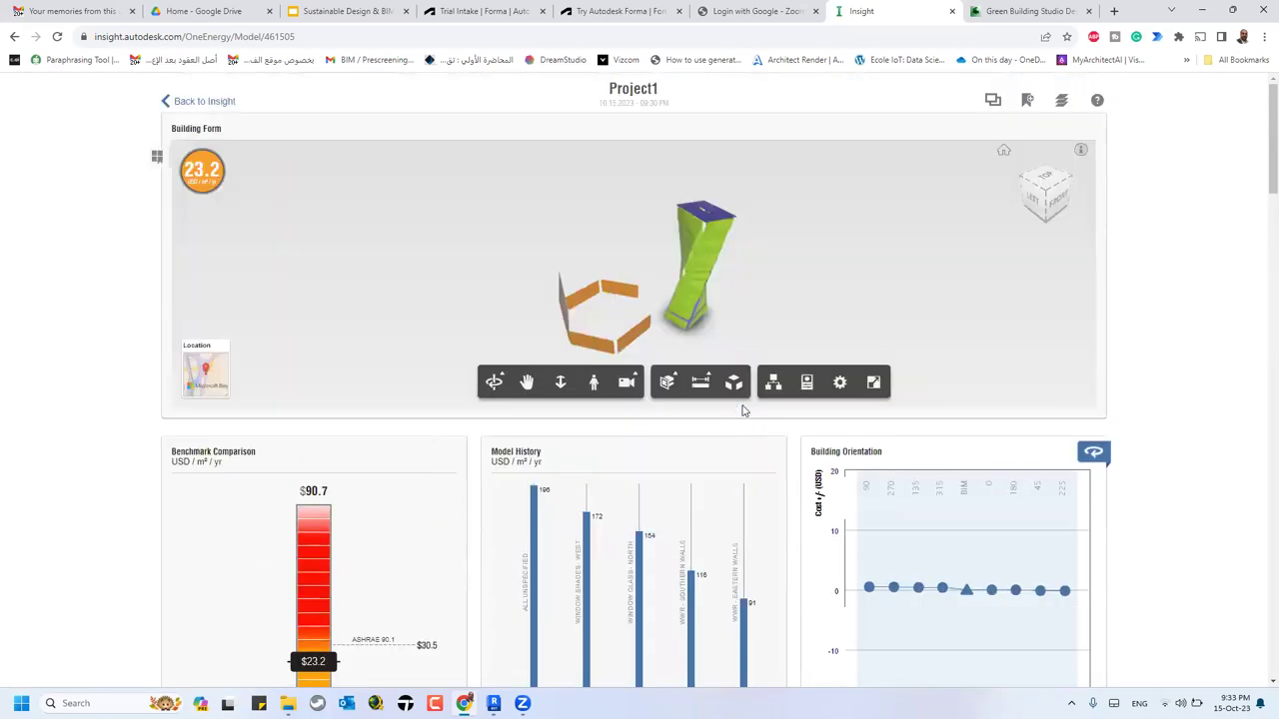
- Switch to the Sustainable Design & BIM Technology presentation and start the slideshow at the energy consumption slide
{"action": "left_click", "coordinate": [348, 11]}
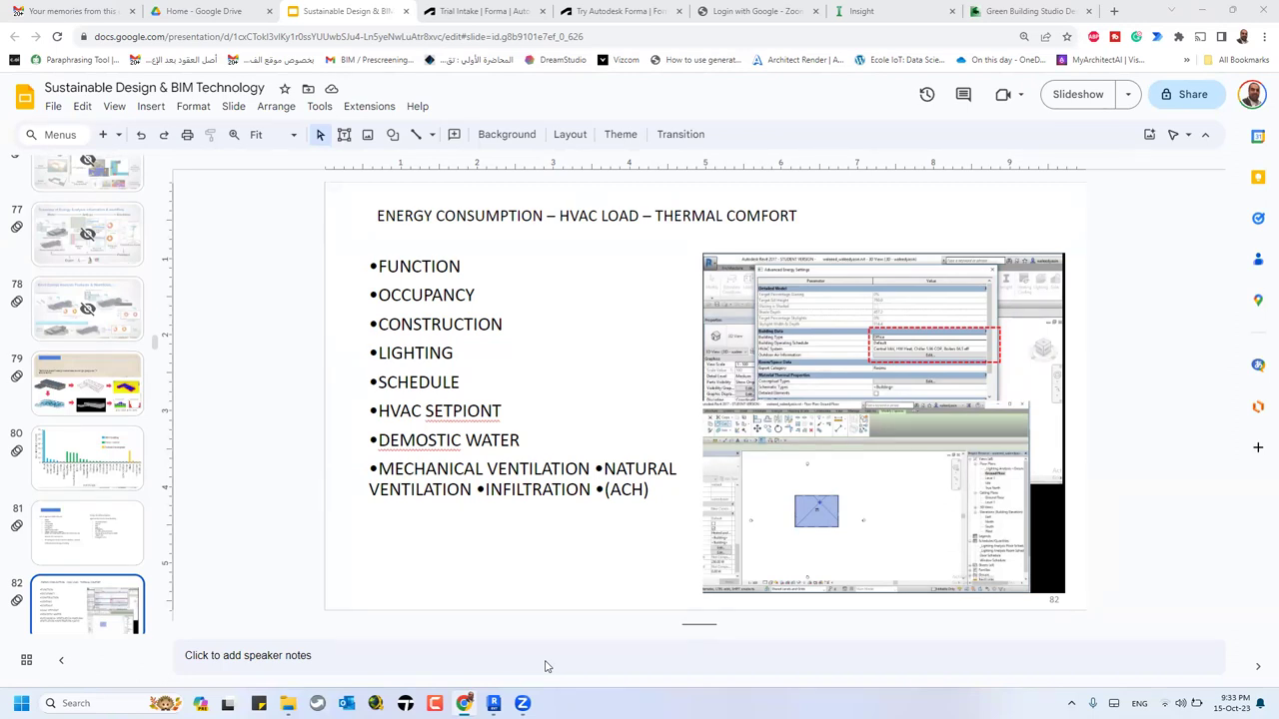
{"action": "left_click", "coordinate": [1062, 95]}
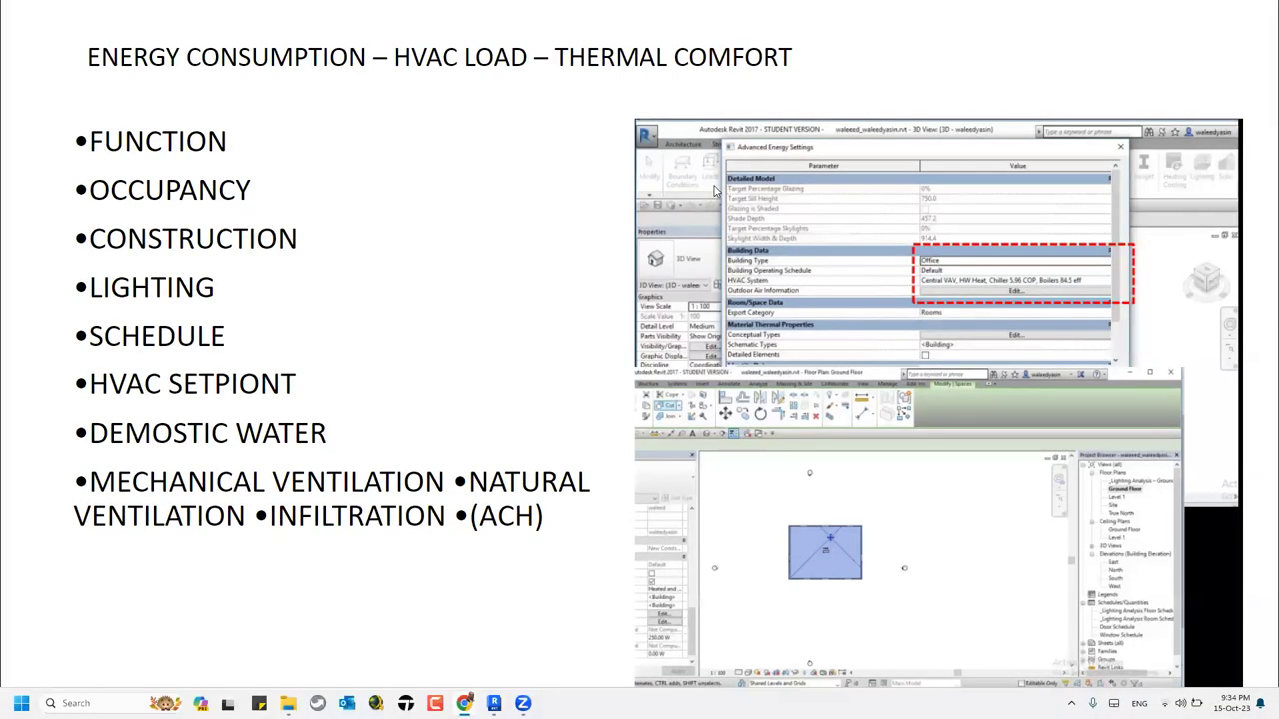
- Switch to Revit, dismiss the Systems Analysis and energy model dialogs, and open the Energy Settings in a widened window
{"action": "key", "text": "alt+Tab"}
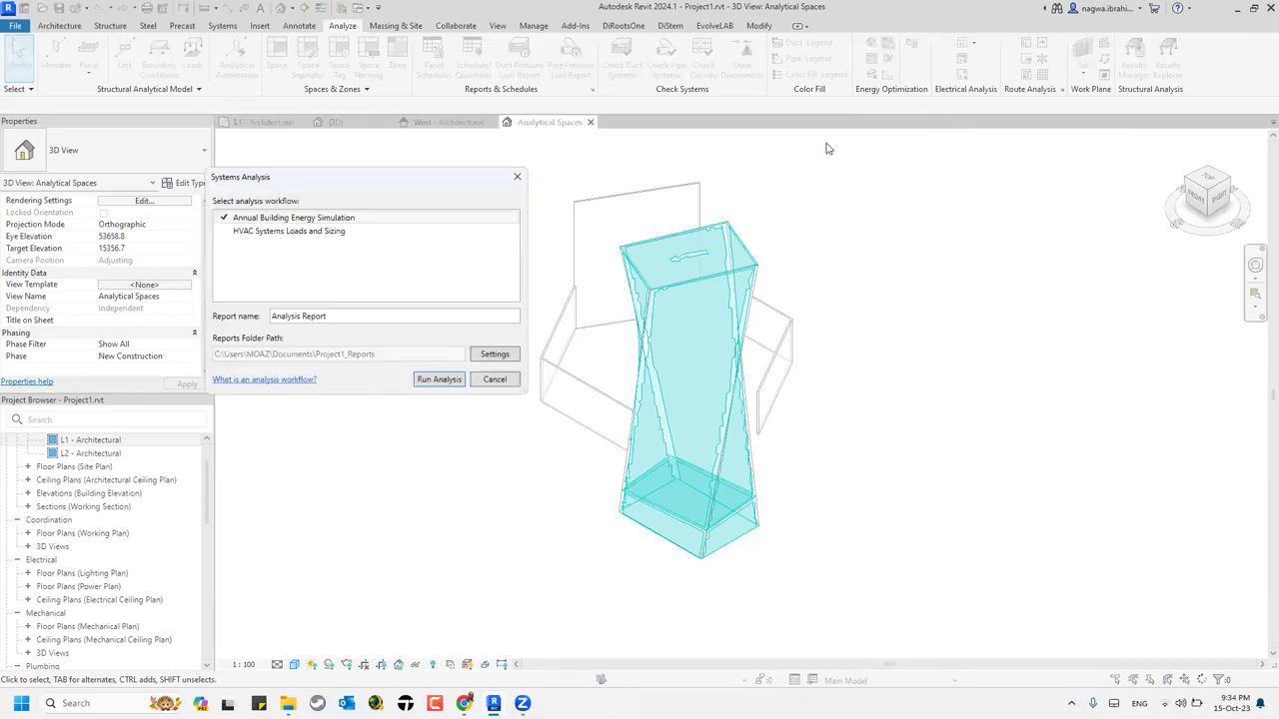
{"action": "left_click", "coordinate": [517, 176]}
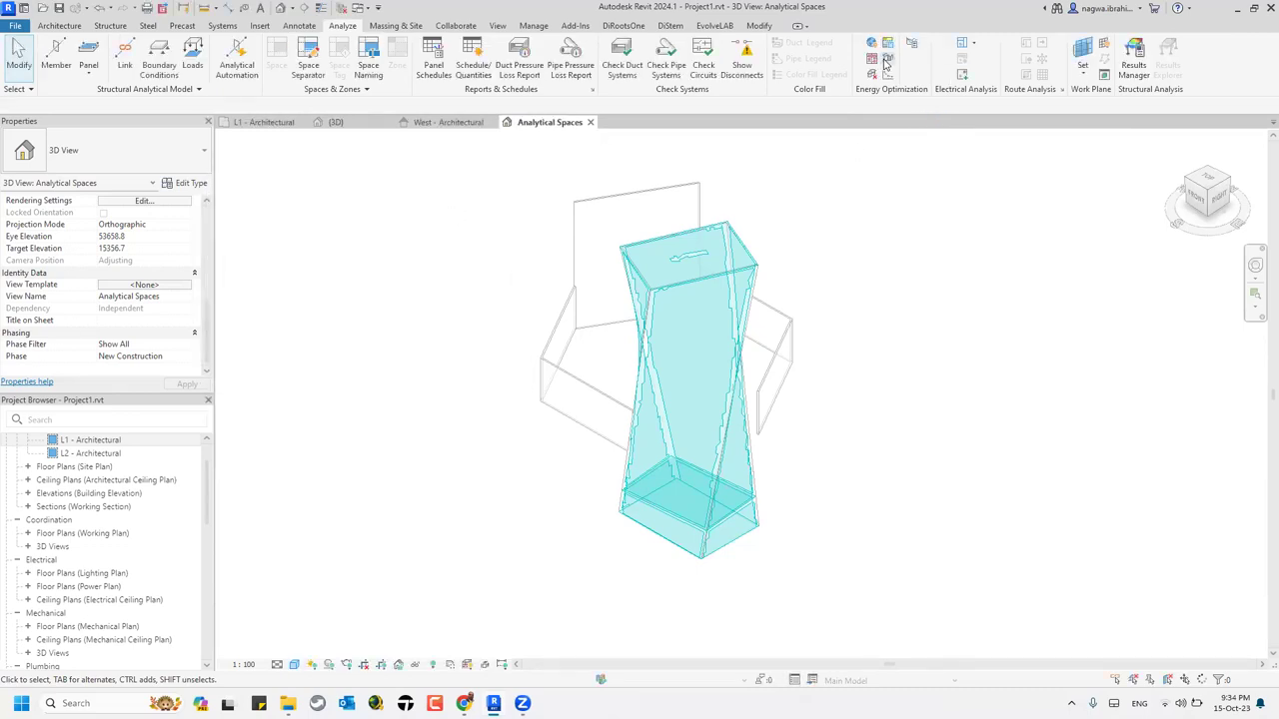
{"action": "left_click", "coordinate": [886, 60]}
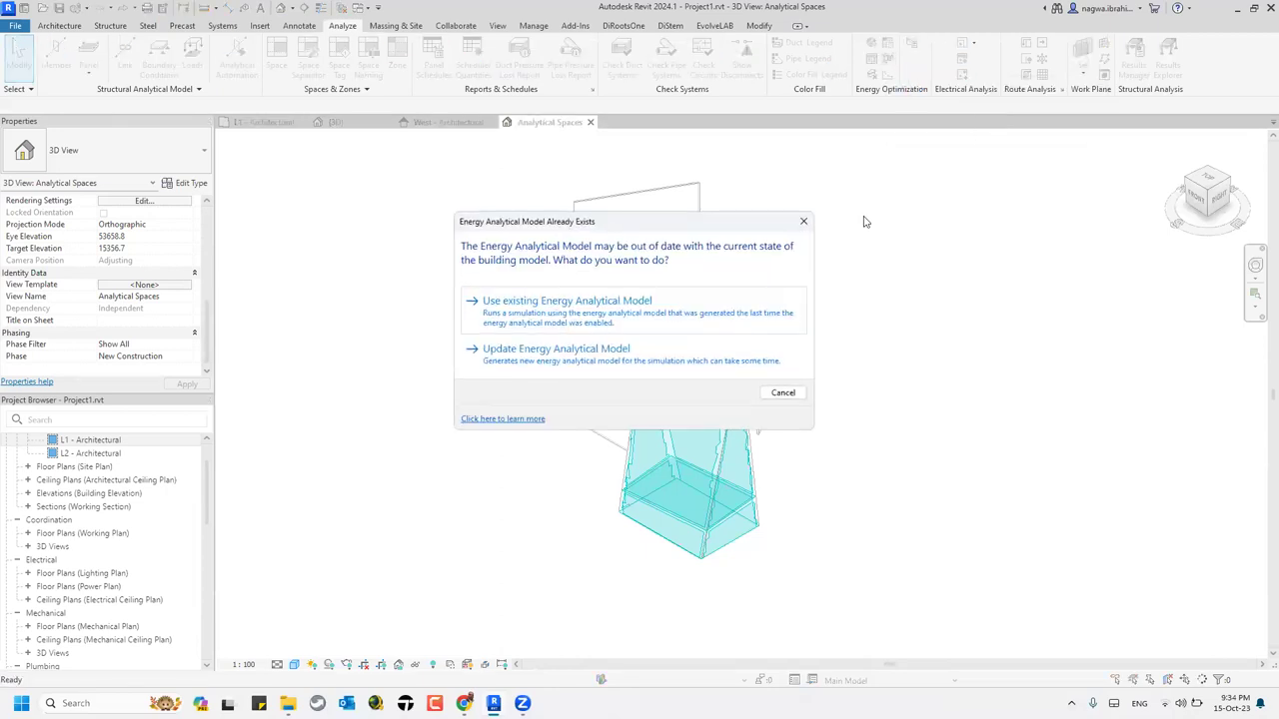
{"action": "left_click", "coordinate": [804, 221]}
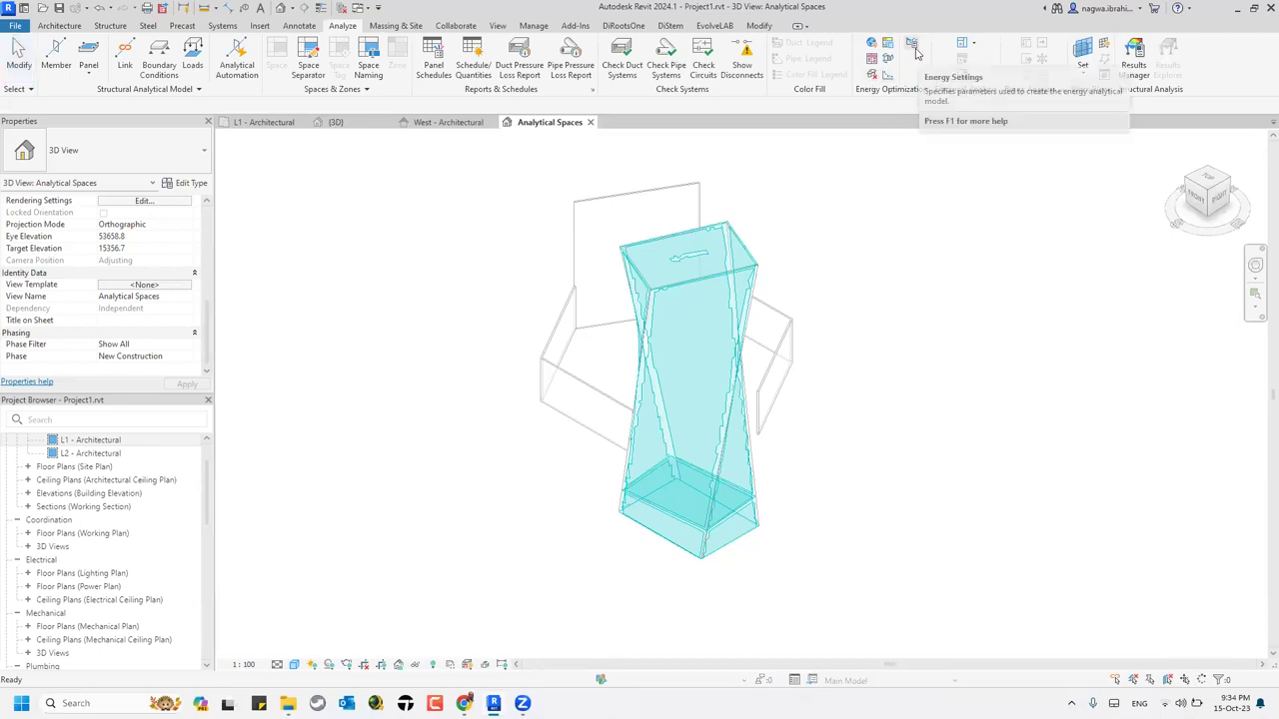
{"action": "left_click", "coordinate": [911, 45]}
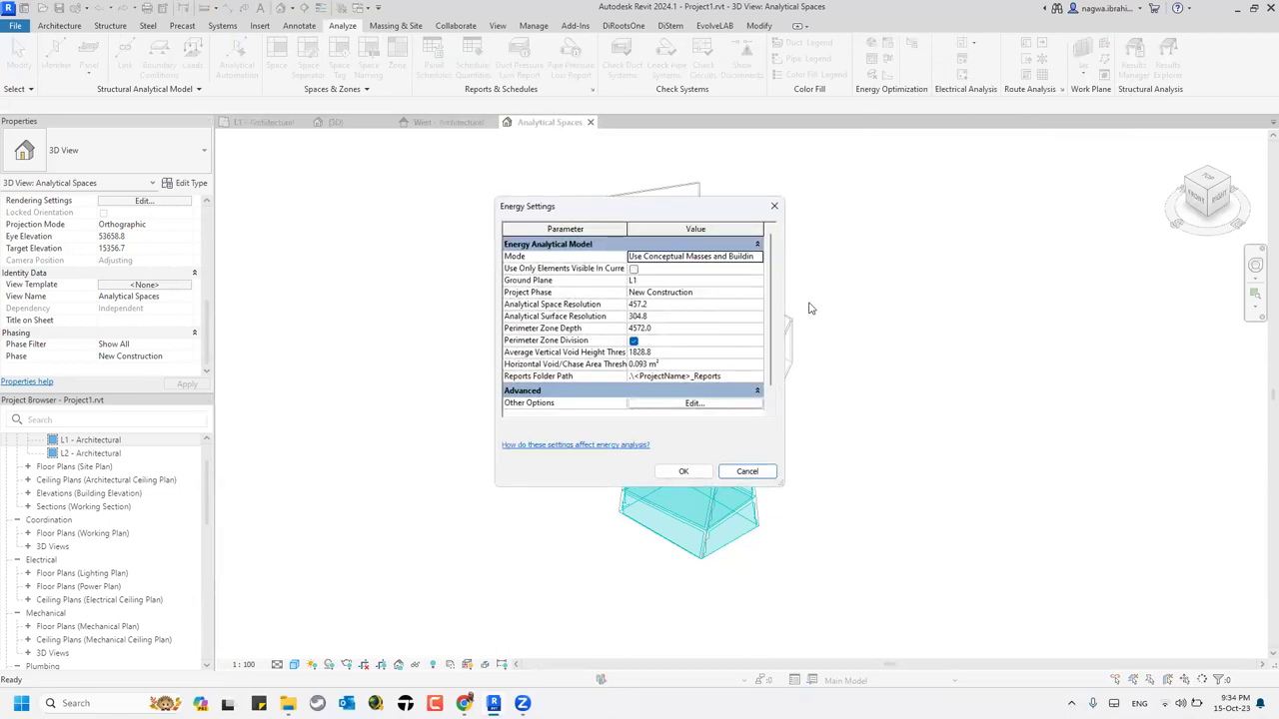
{"action": "left_click_drag", "start_coordinate": [789, 311], "coordinate": [875, 330]}
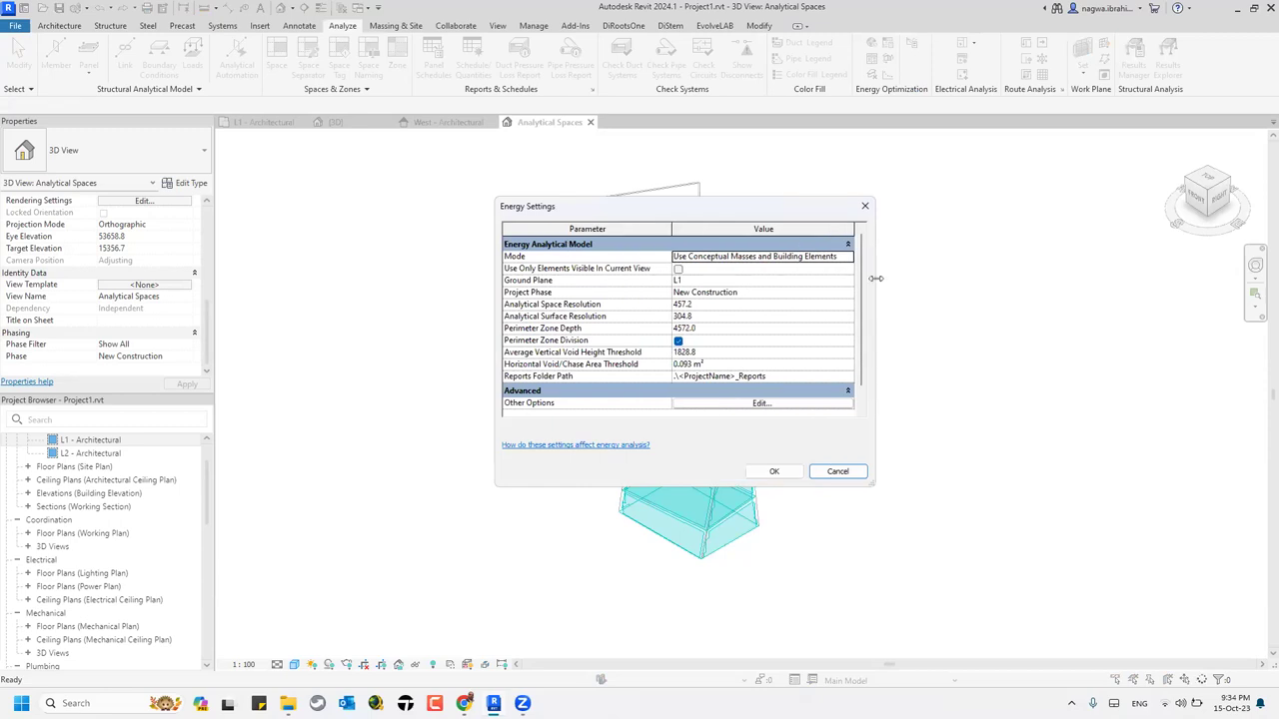
- Examine the Mode and Ground Plane options of the energy analytical model
{"action": "left_click", "coordinate": [848, 257]}
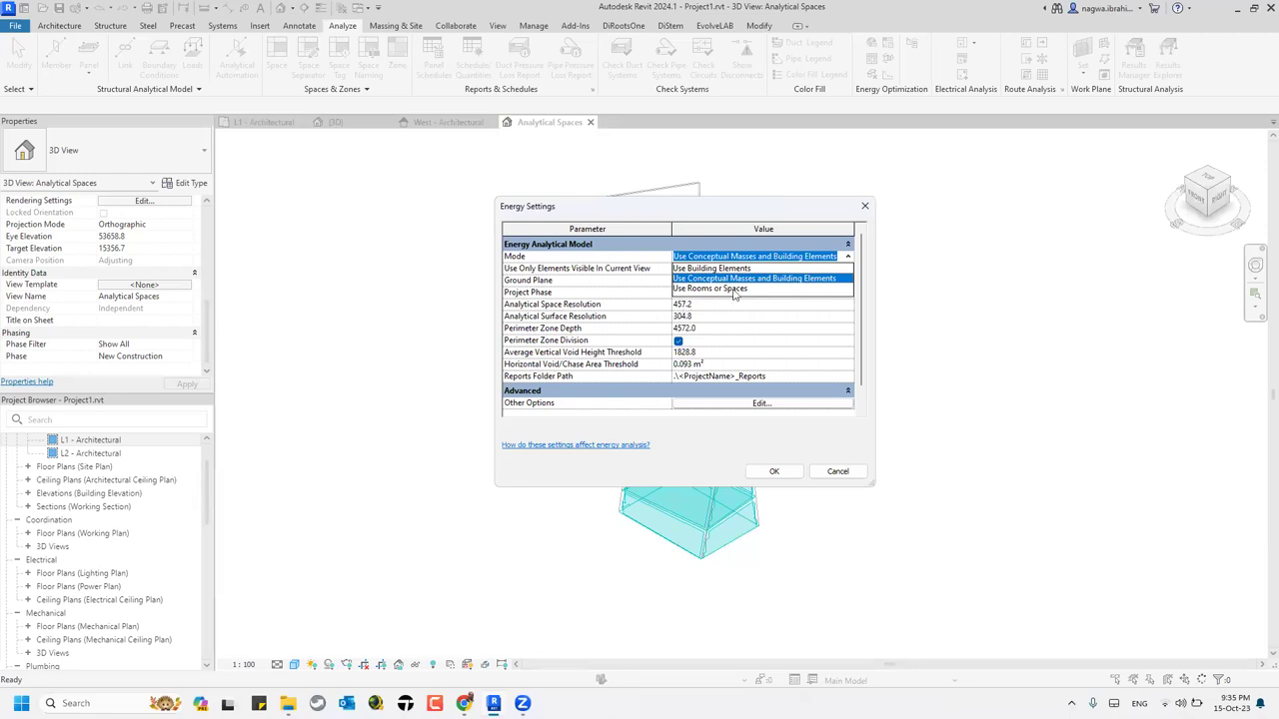
{"action": "left_click", "coordinate": [719, 215]}
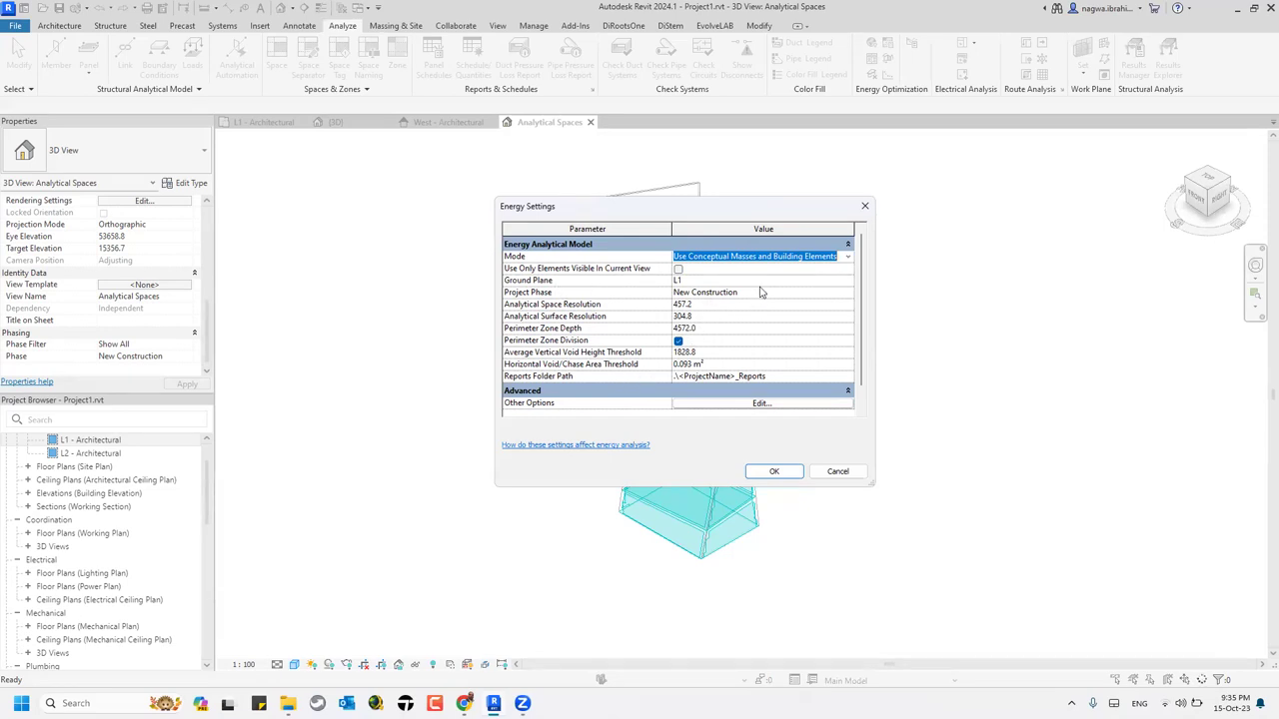
{"action": "left_click", "coordinate": [850, 282]}
{"action": "left_click", "coordinate": [850, 291]}
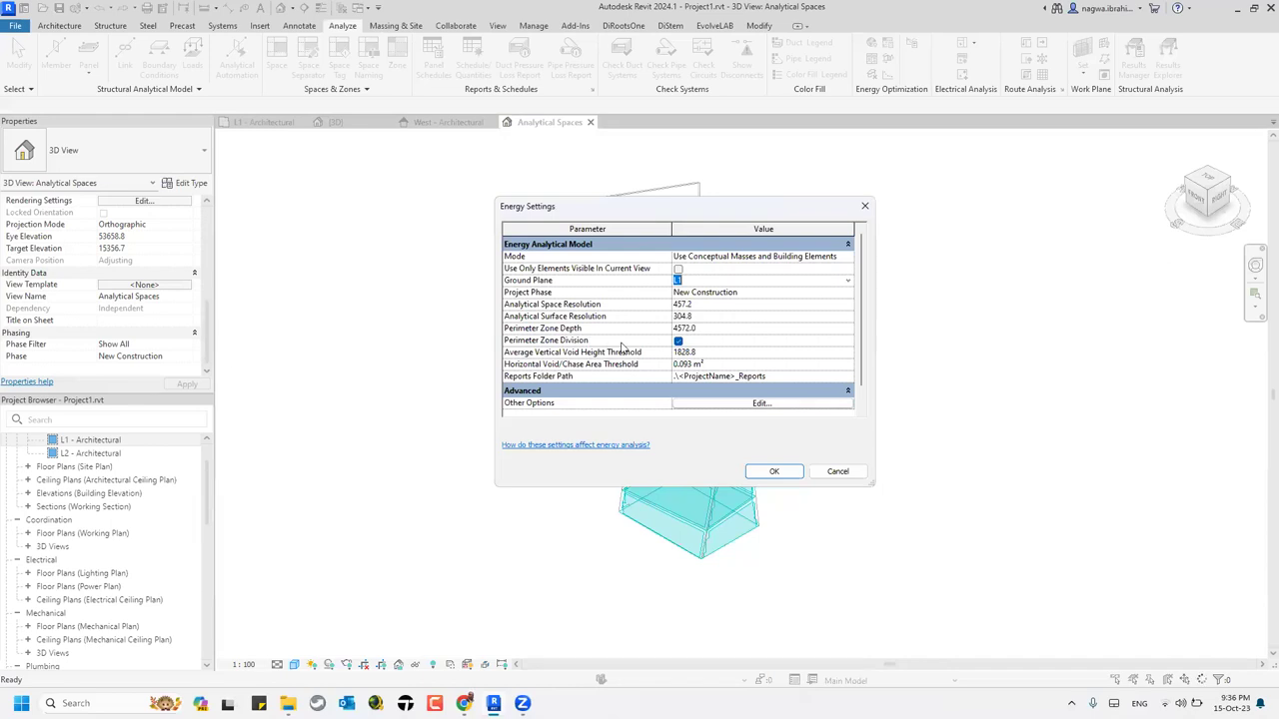
- In the advanced energy options, set Target Percentage Glazing to 10% and Target Percentage Skylights to 20%
{"action": "scroll", "coordinate": [622, 349], "scroll_direction": "down", "scroll_amount": 1}
{"action": "left_click", "coordinate": [762, 389]}
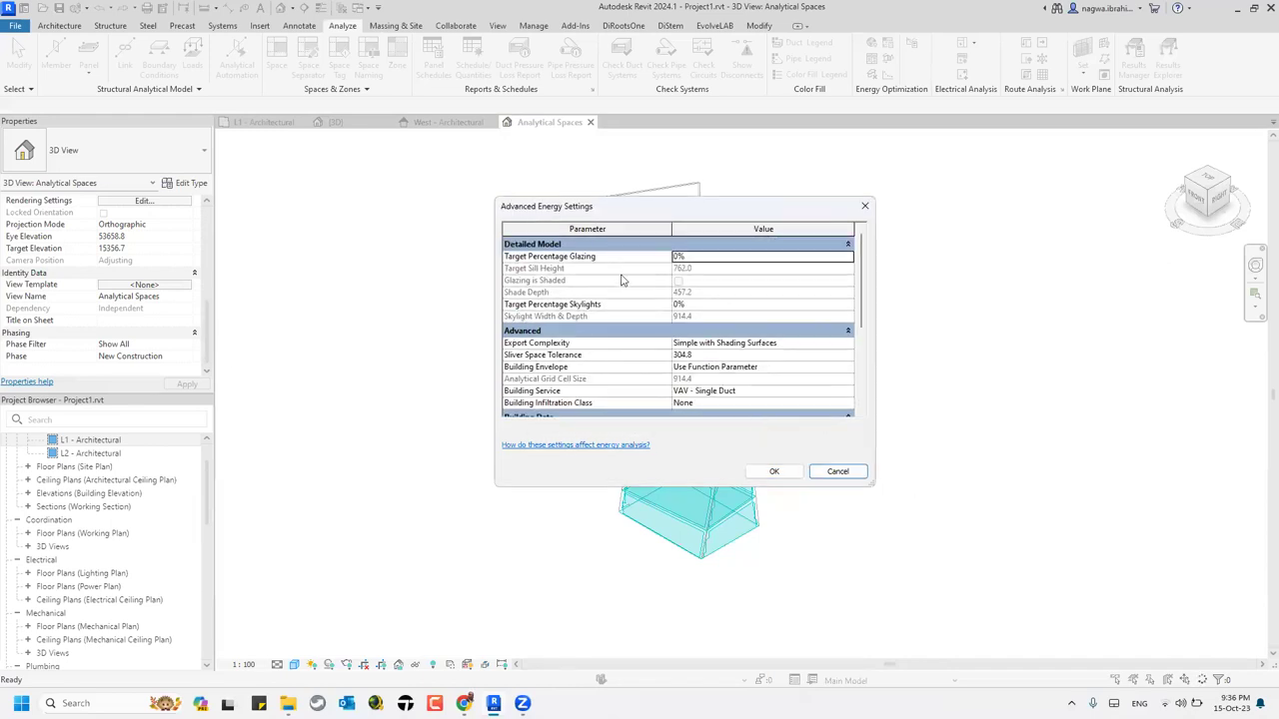
{"action": "left_click", "coordinate": [721, 258]}
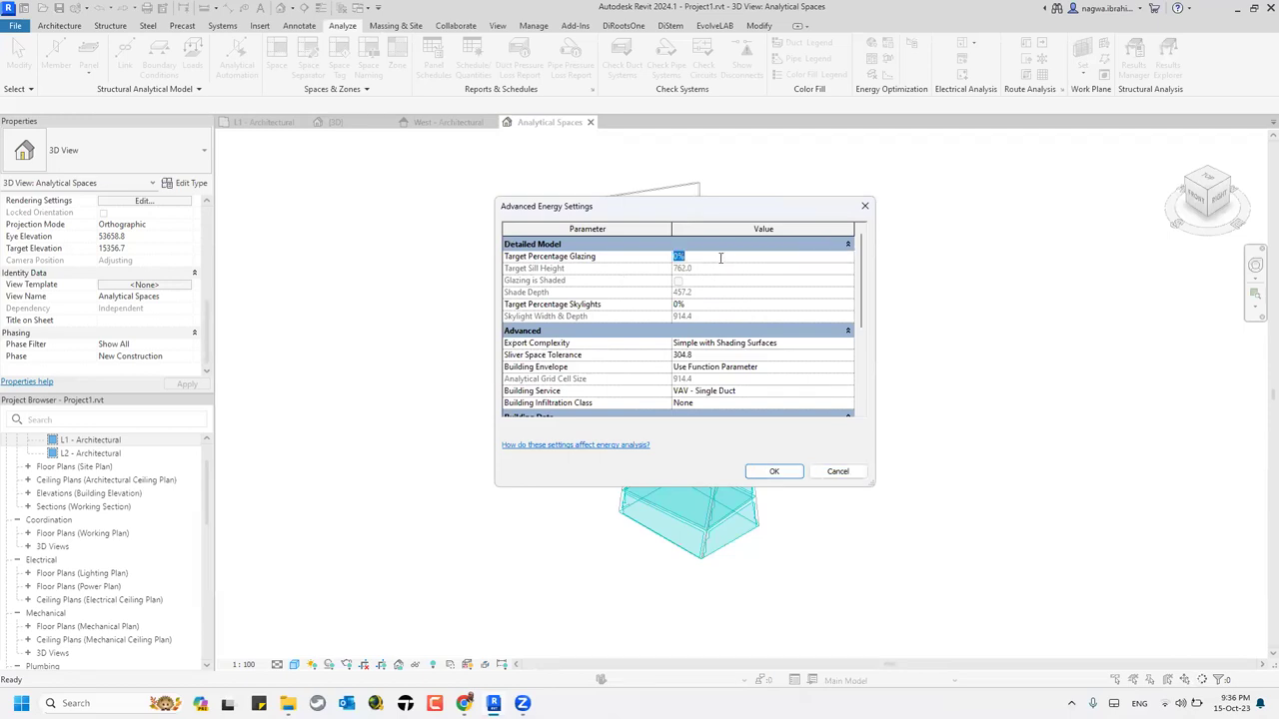
{"action": "type", "text": "1"}
{"action": "left_click", "coordinate": [728, 309]}
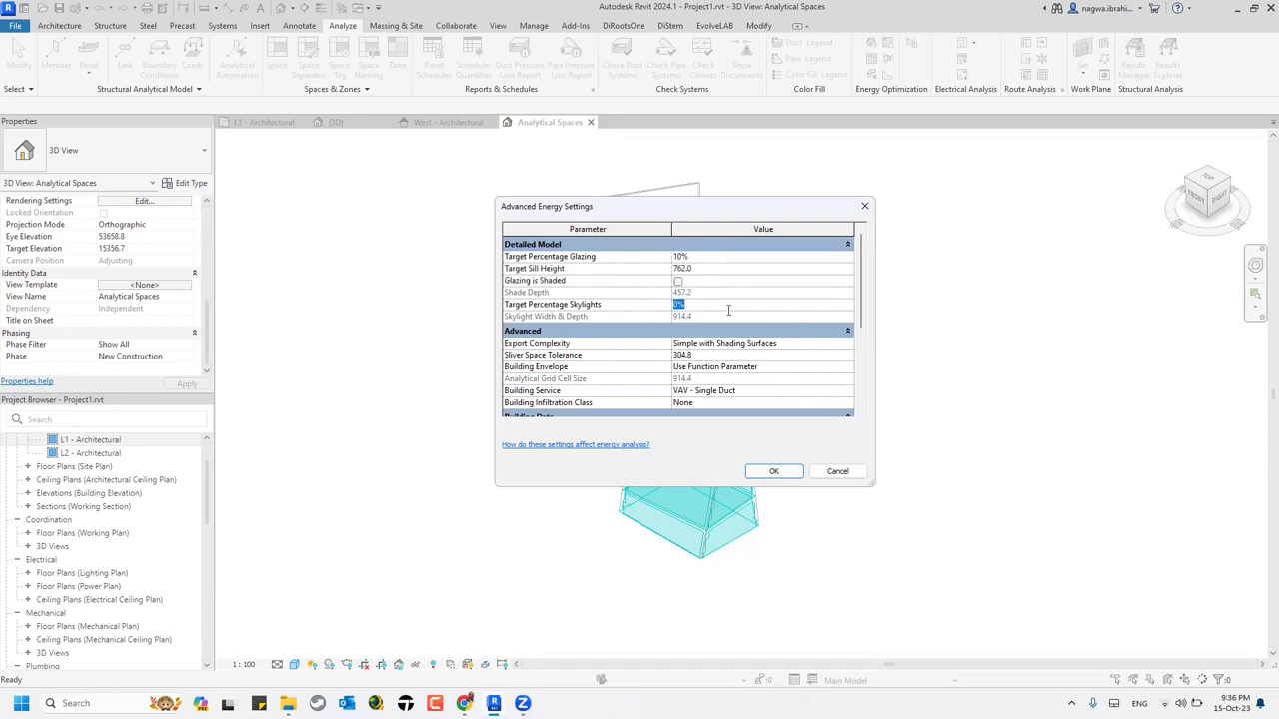
{"action": "type", "text": "2"}
- Examine the available Export Complexity and Building Envelope options in the advanced energy settings
{"action": "left_click", "coordinate": [848, 345]}
{"action": "left_click", "coordinate": [848, 345]}
{"action": "left_click", "coordinate": [848, 344]}
{"action": "left_click", "coordinate": [848, 345]}
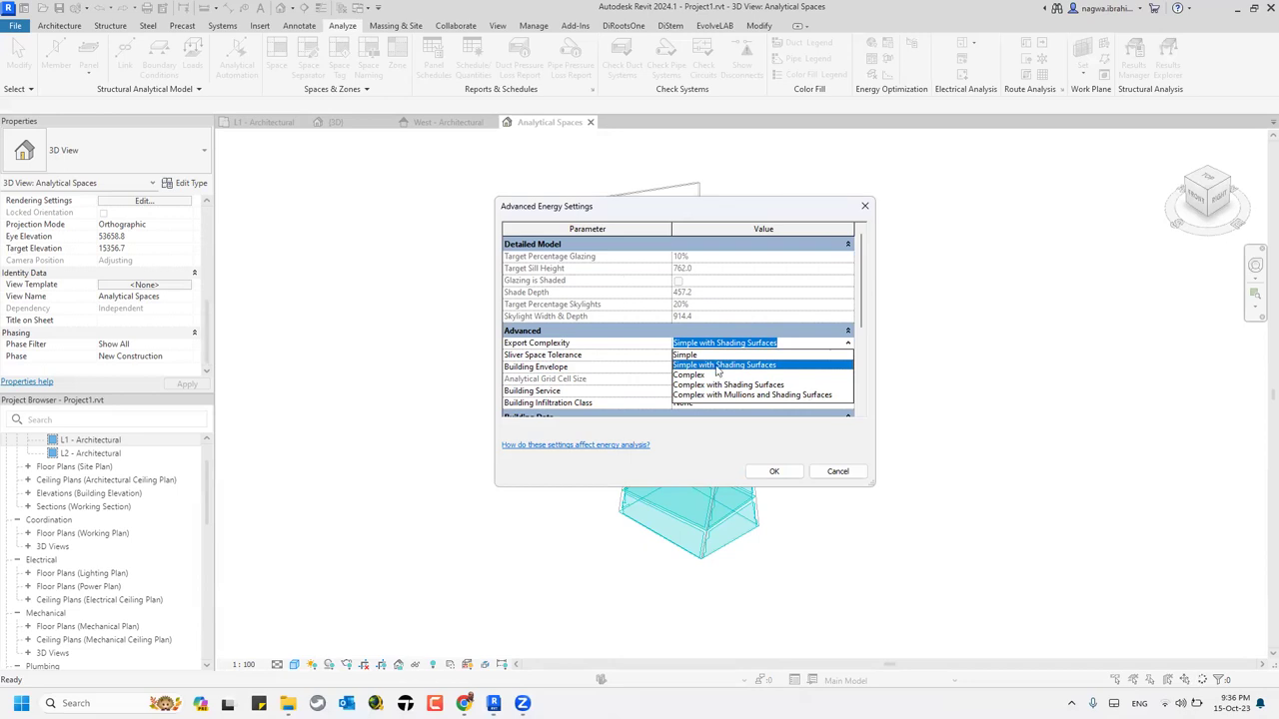
{"action": "left_click", "coordinate": [656, 347]}
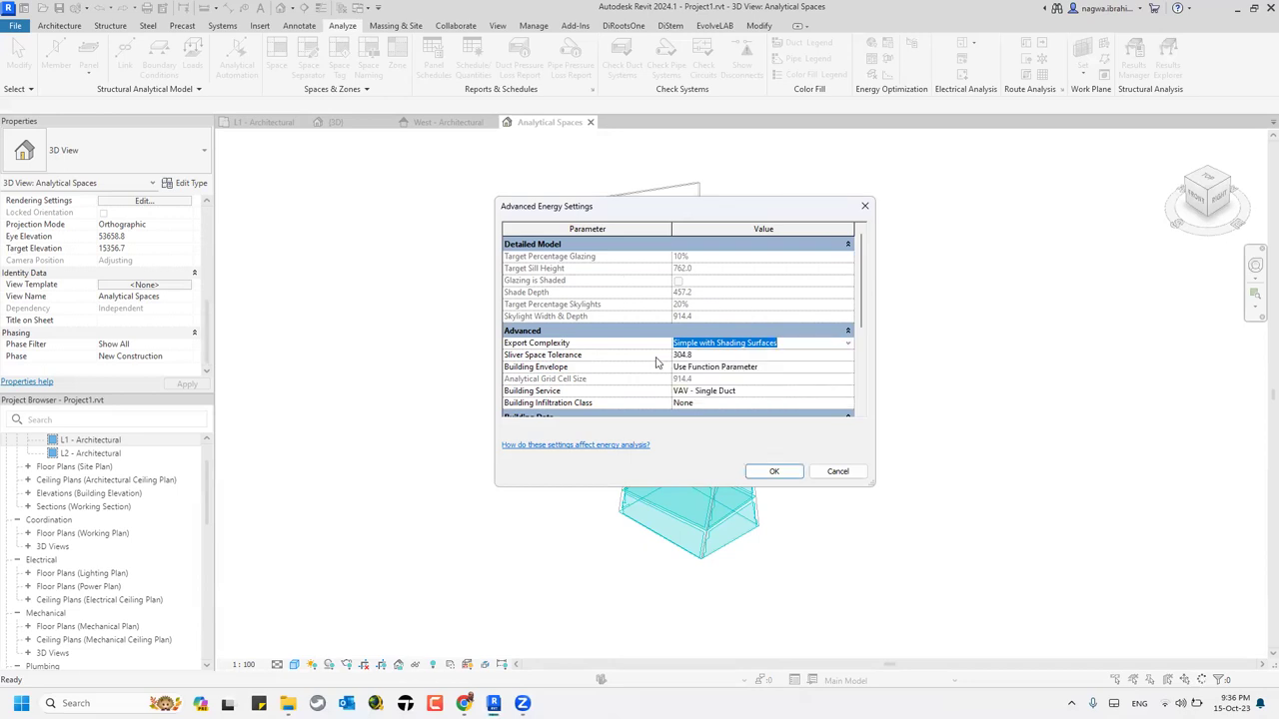
{"action": "left_click", "coordinate": [848, 367]}
{"action": "left_click", "coordinate": [848, 373]}
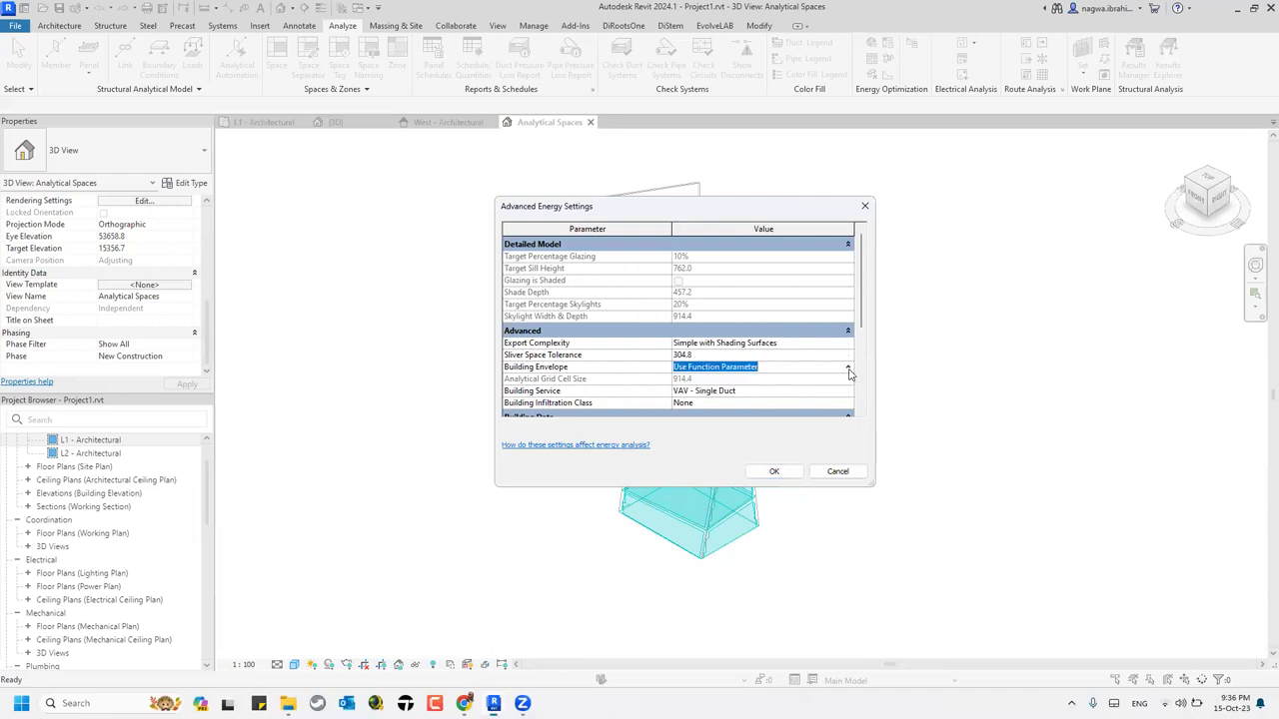
{"action": "scroll", "coordinate": [849, 373], "scroll_direction": "down", "scroll_amount": 3}
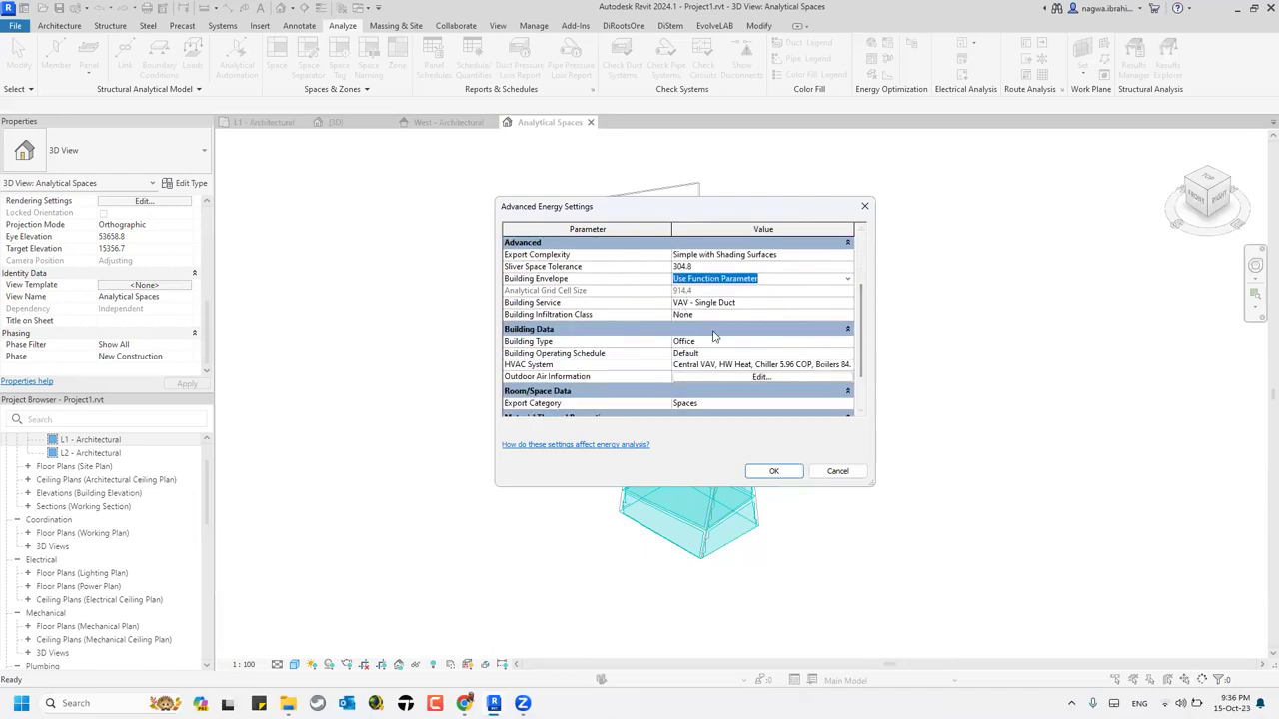
- Look through the available Building Type options, leaving Office selected
{"action": "left_click", "coordinate": [840, 342]}
{"action": "left_click", "coordinate": [848, 345]}
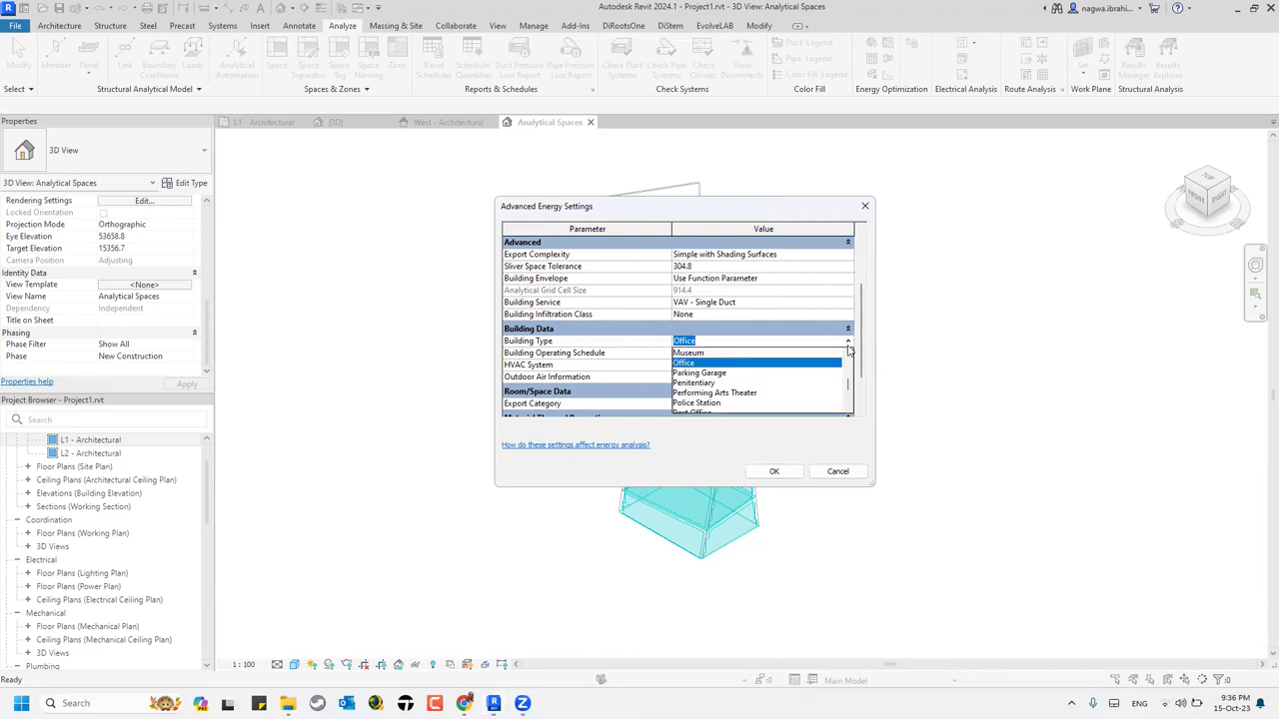
{"action": "scroll", "coordinate": [848, 354], "scroll_direction": "down", "scroll_amount": 3}
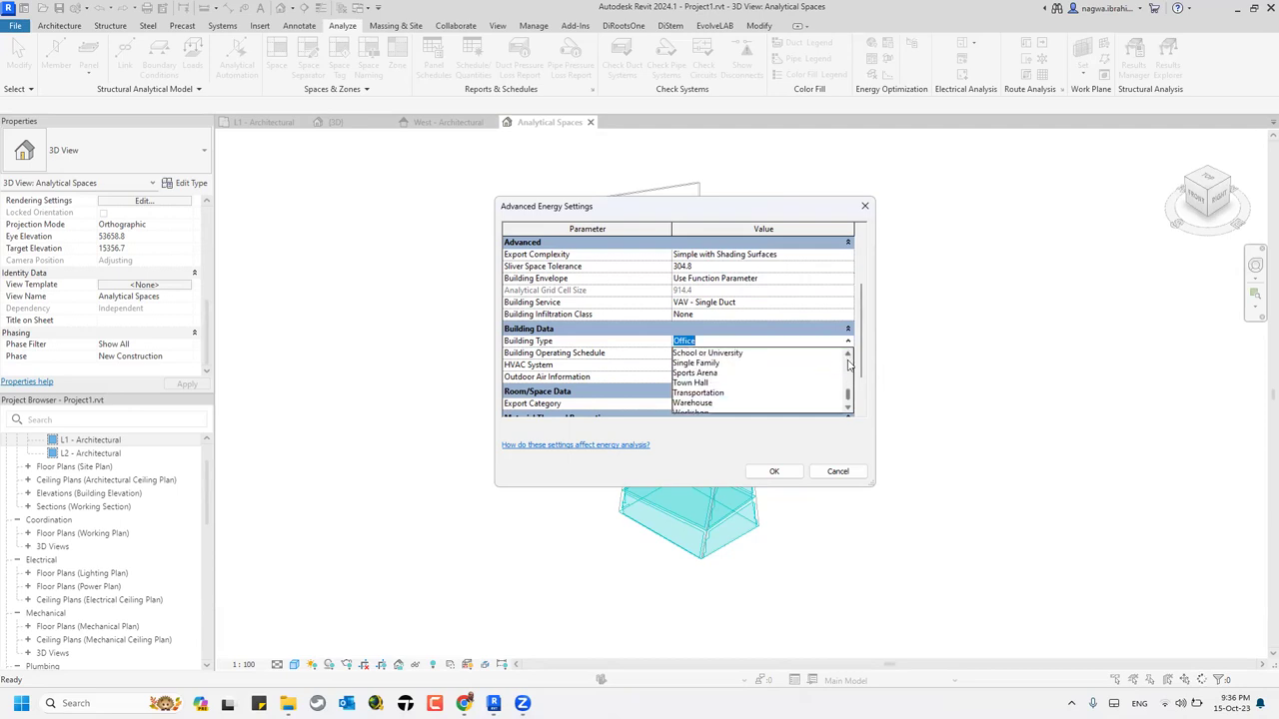
{"action": "scroll", "coordinate": [842, 393], "scroll_direction": "down", "scroll_amount": 1}
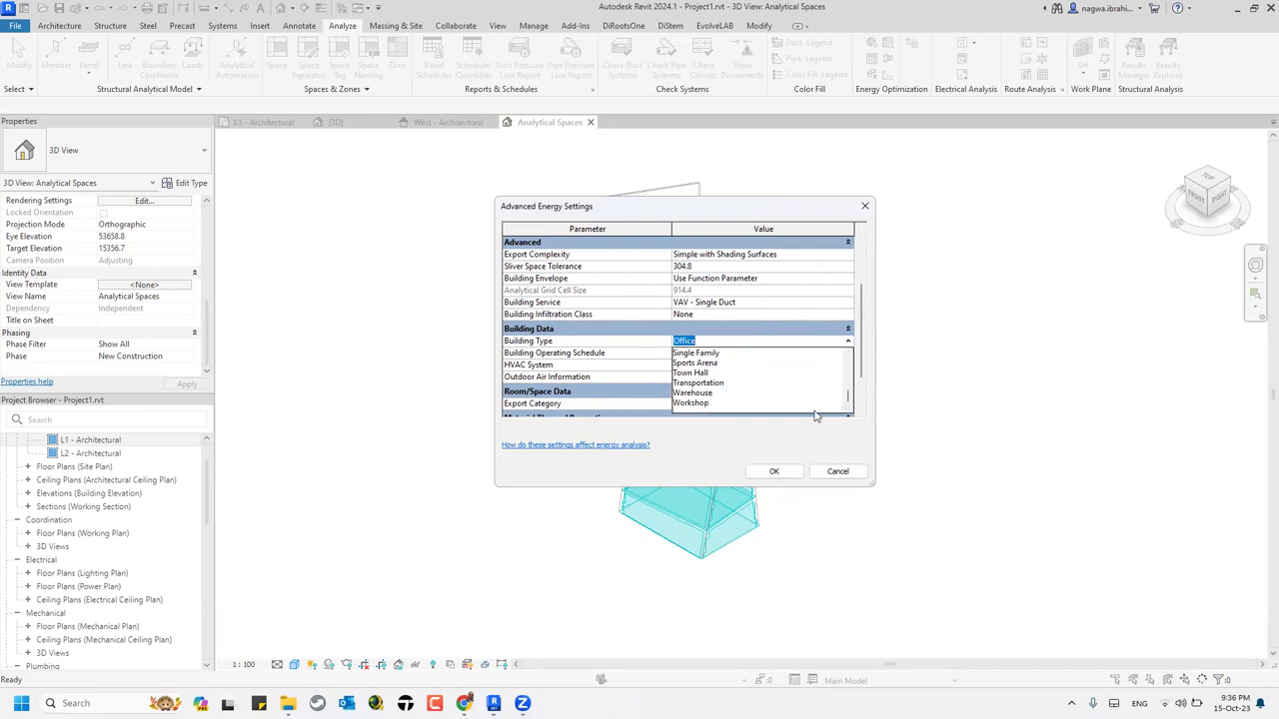
{"action": "left_click", "coordinate": [743, 439]}
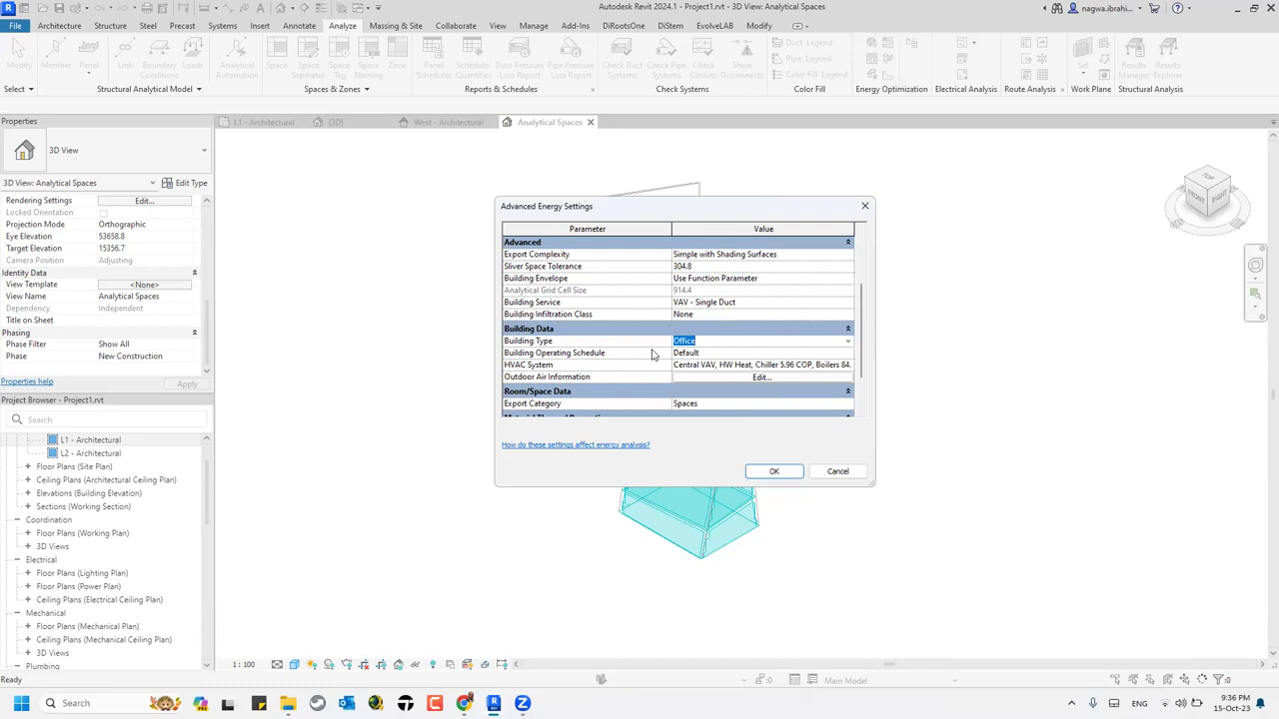
- Set the Building Operating Schedule to 12/7 Facility
{"action": "left_click", "coordinate": [847, 356]}
{"action": "left_click", "coordinate": [848, 356]}
{"action": "left_click", "coordinate": [848, 356]}
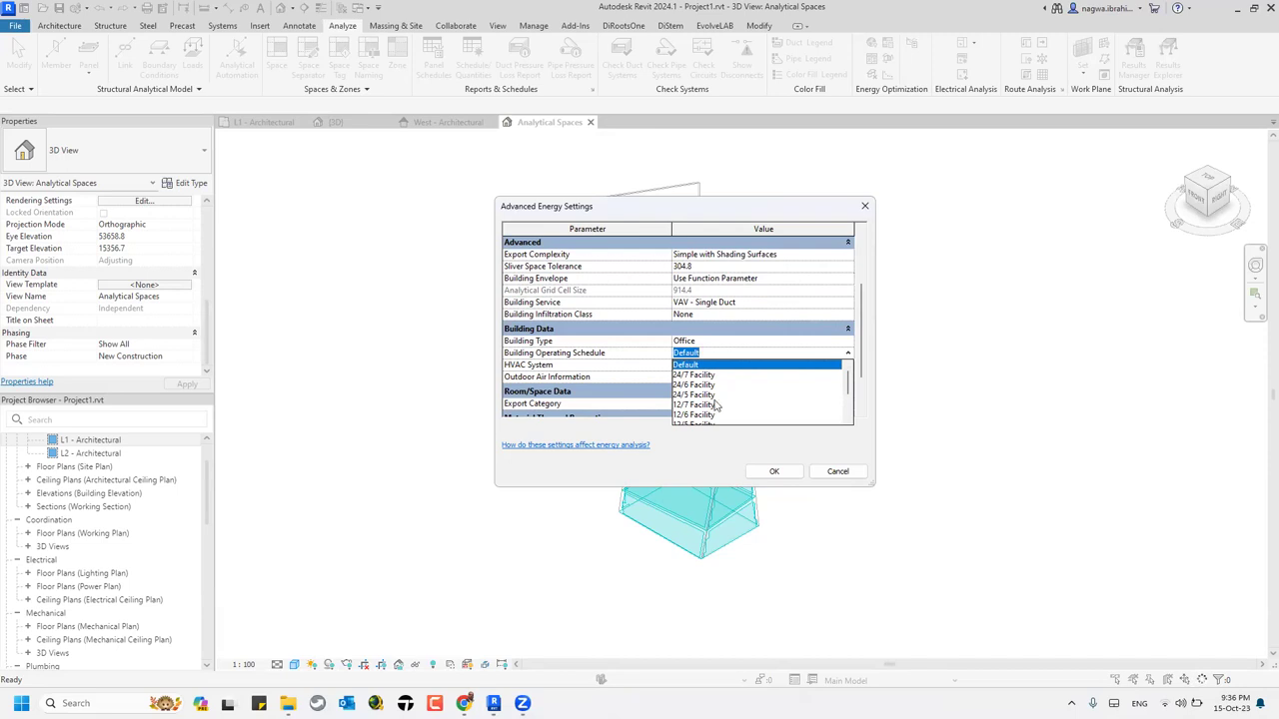
{"action": "left_click", "coordinate": [705, 405]}
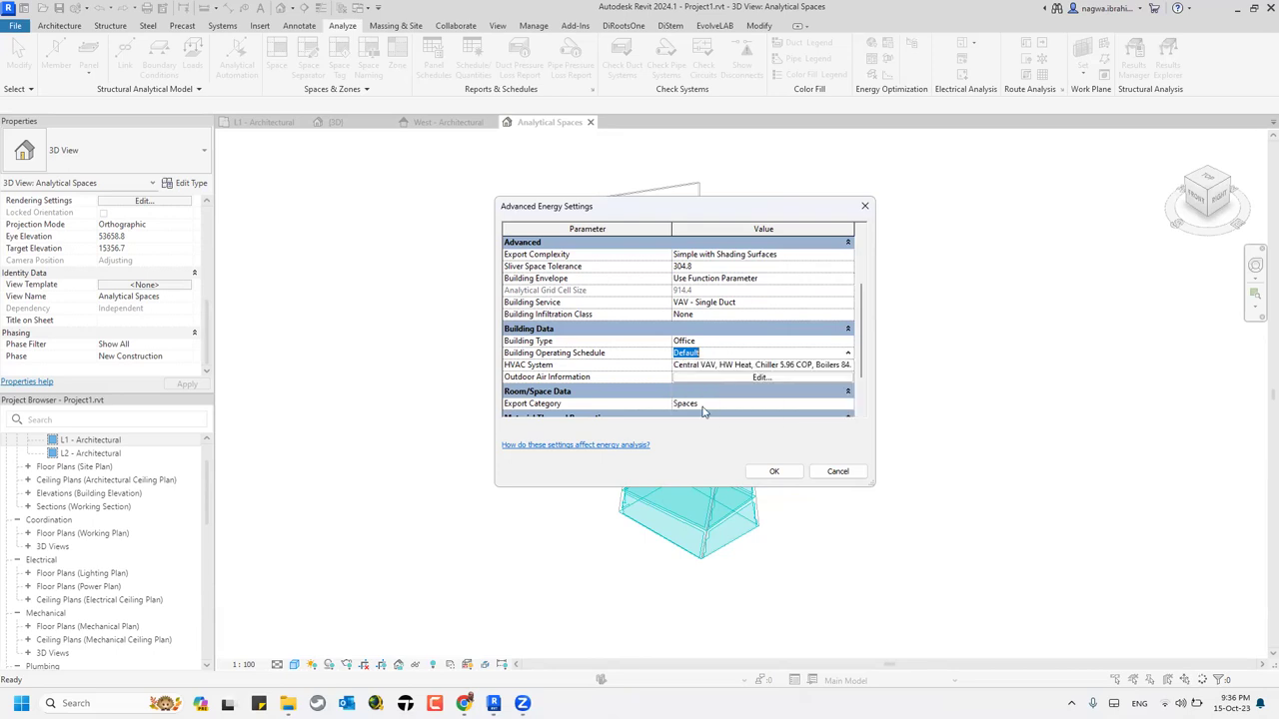
- Examine the HVAC System and Export Category options in the advanced energy settings
{"action": "left_click", "coordinate": [848, 366]}
{"action": "left_click", "coordinate": [848, 367]}
{"action": "left_click", "coordinate": [848, 367]}
{"action": "scroll", "coordinate": [850, 372], "scroll_direction": "down", "scroll_amount": 2}
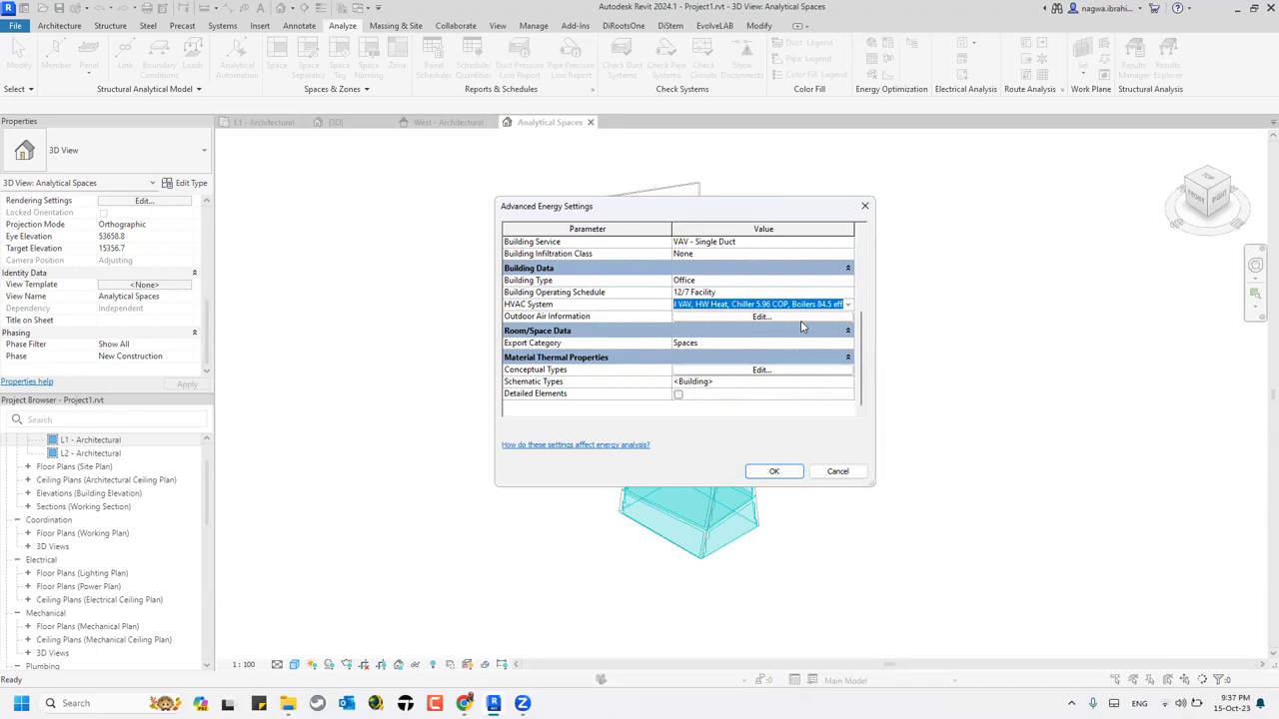
{"action": "left_click", "coordinate": [848, 344]}
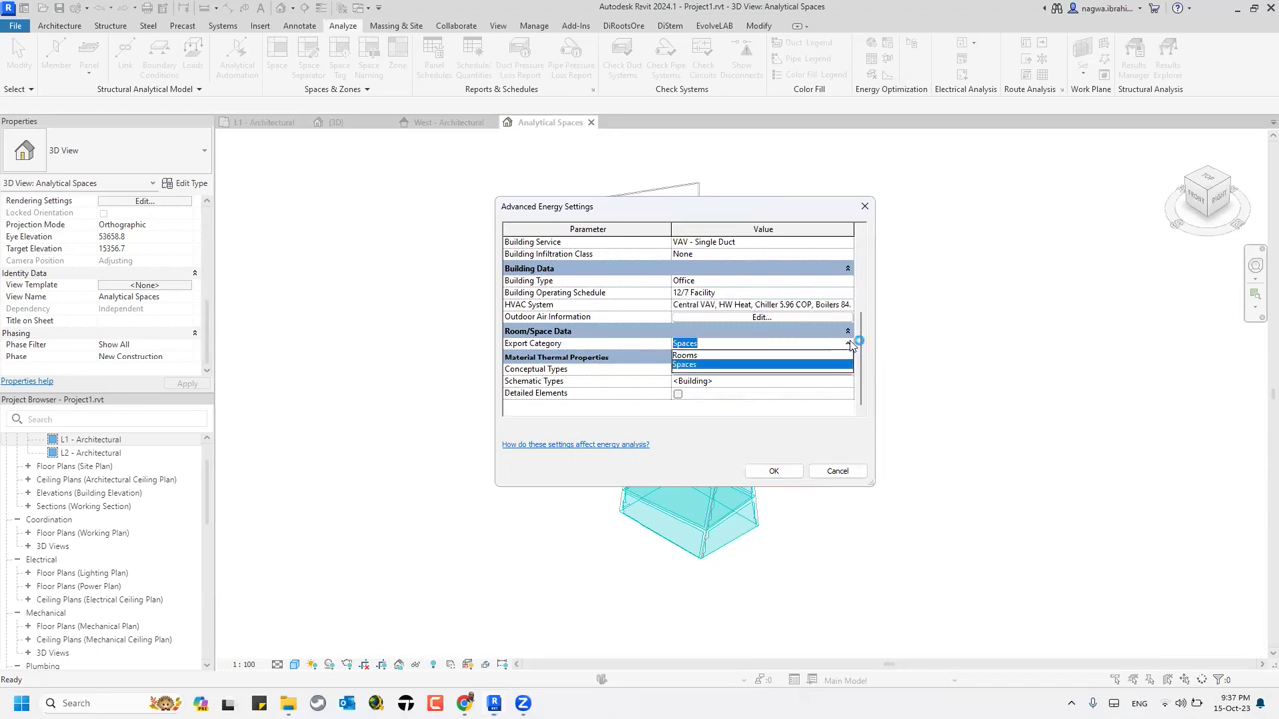
{"action": "left_click", "coordinate": [849, 345]}
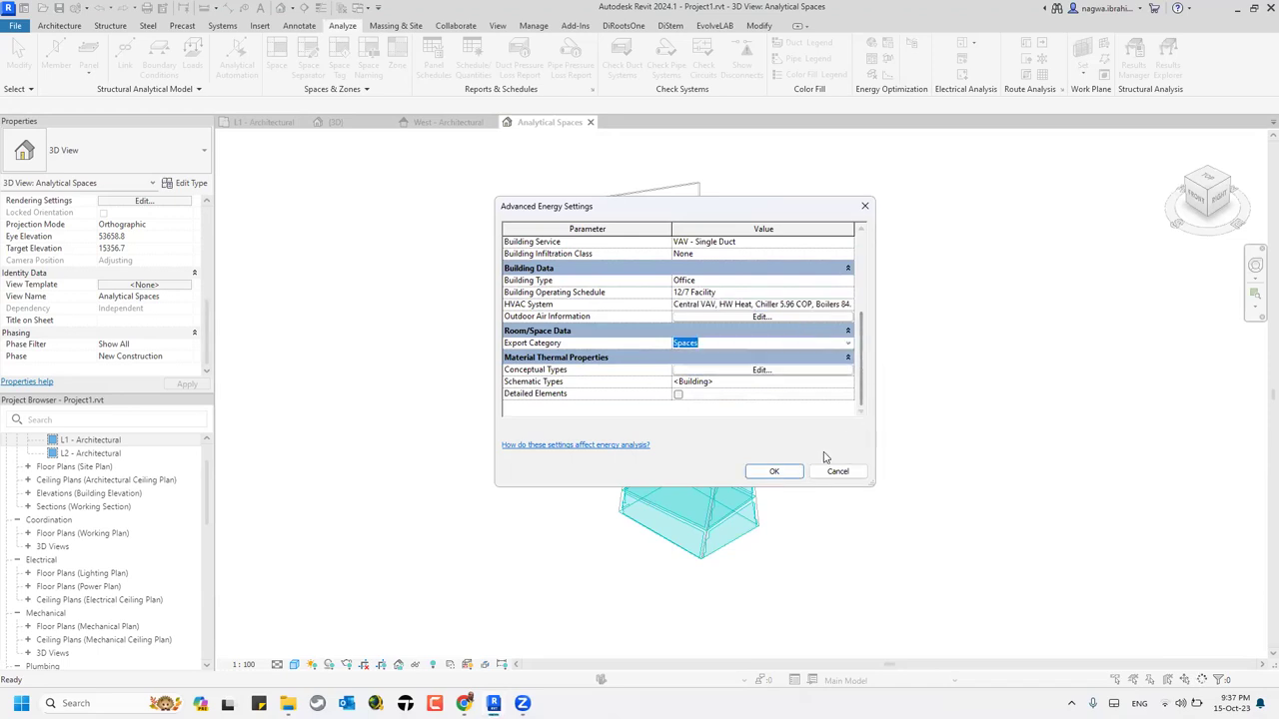
- Examine the constructions assigned to the conceptual mass types, then close all energy settings dialogs without saving
{"action": "left_click", "coordinate": [800, 371]}
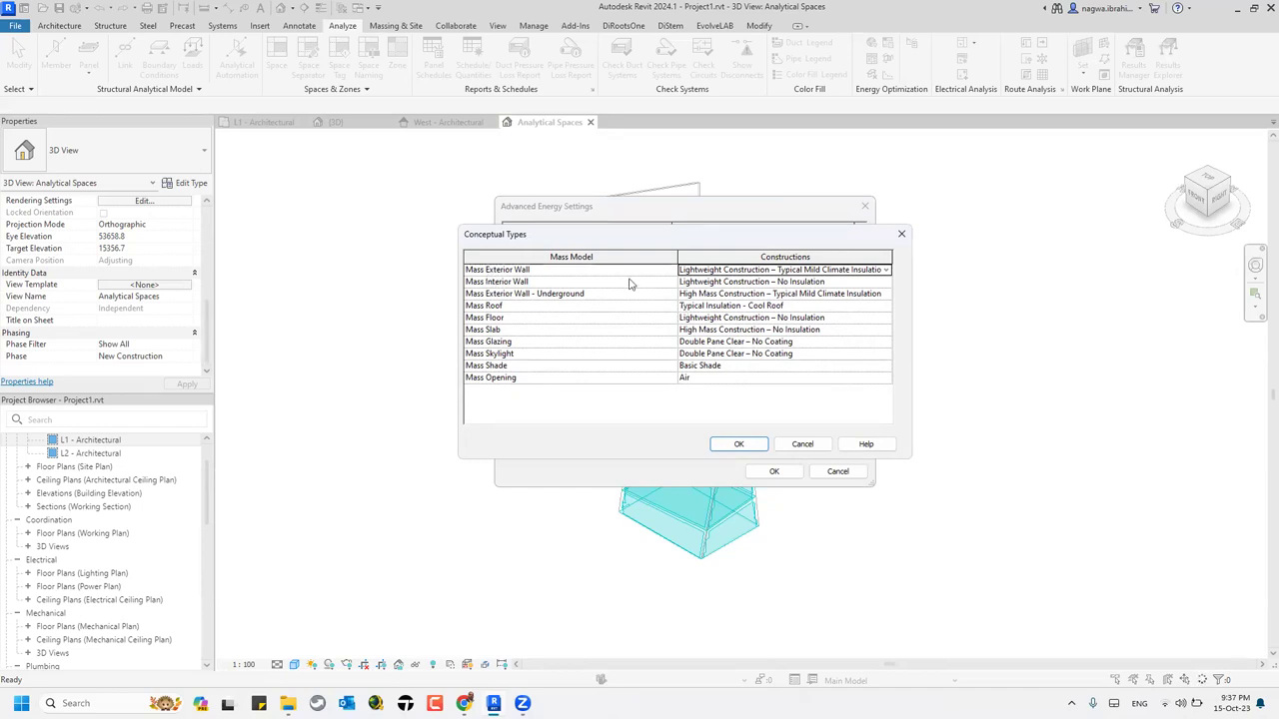
{"action": "left_click", "coordinate": [901, 237]}
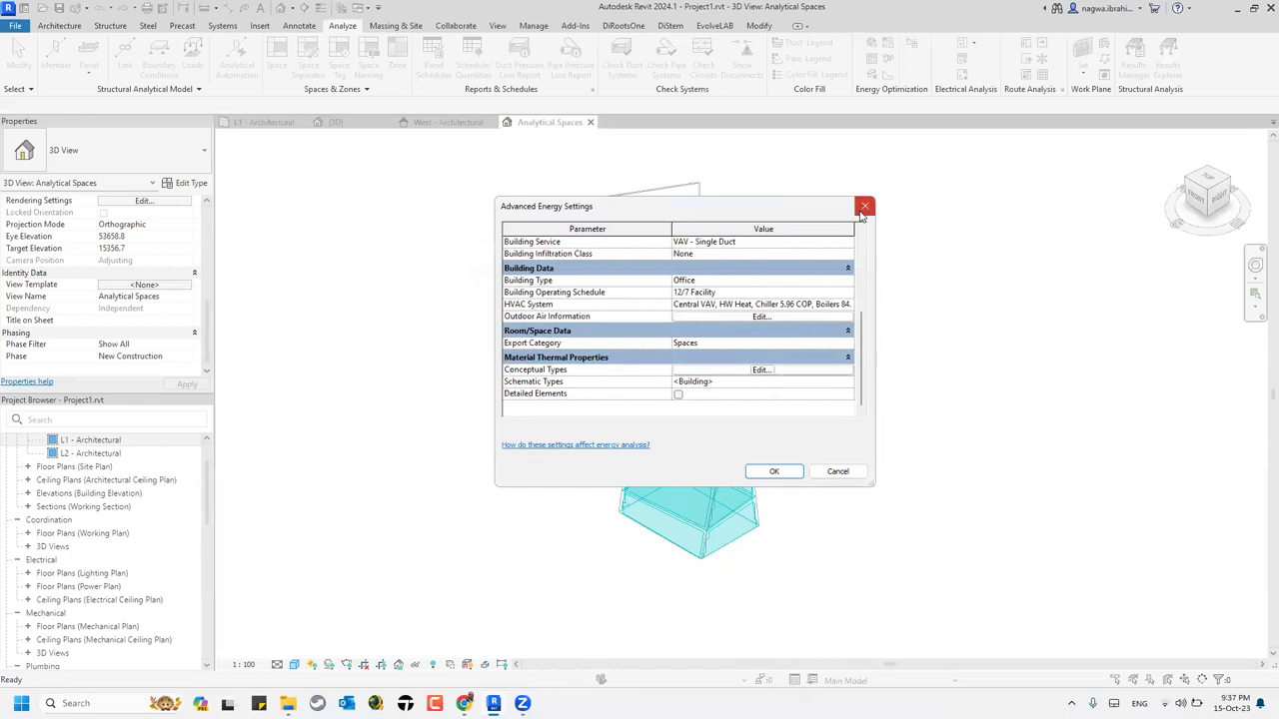
{"action": "left_click", "coordinate": [864, 206]}
{"action": "left_click", "coordinate": [864, 206]}
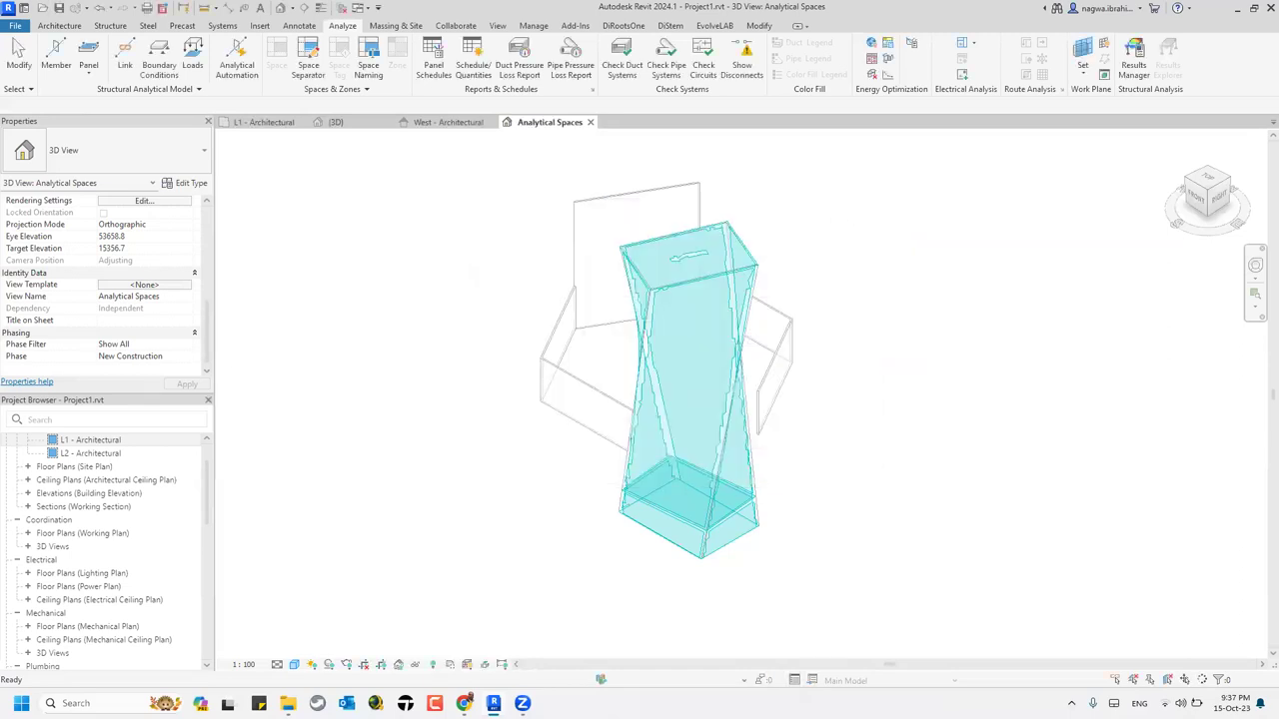
- Switch back to the running slideshow at the energy consumption slide
{"action": "mouse_move", "coordinate": [464, 703]}
{"action": "left_click", "coordinate": [473, 615]}
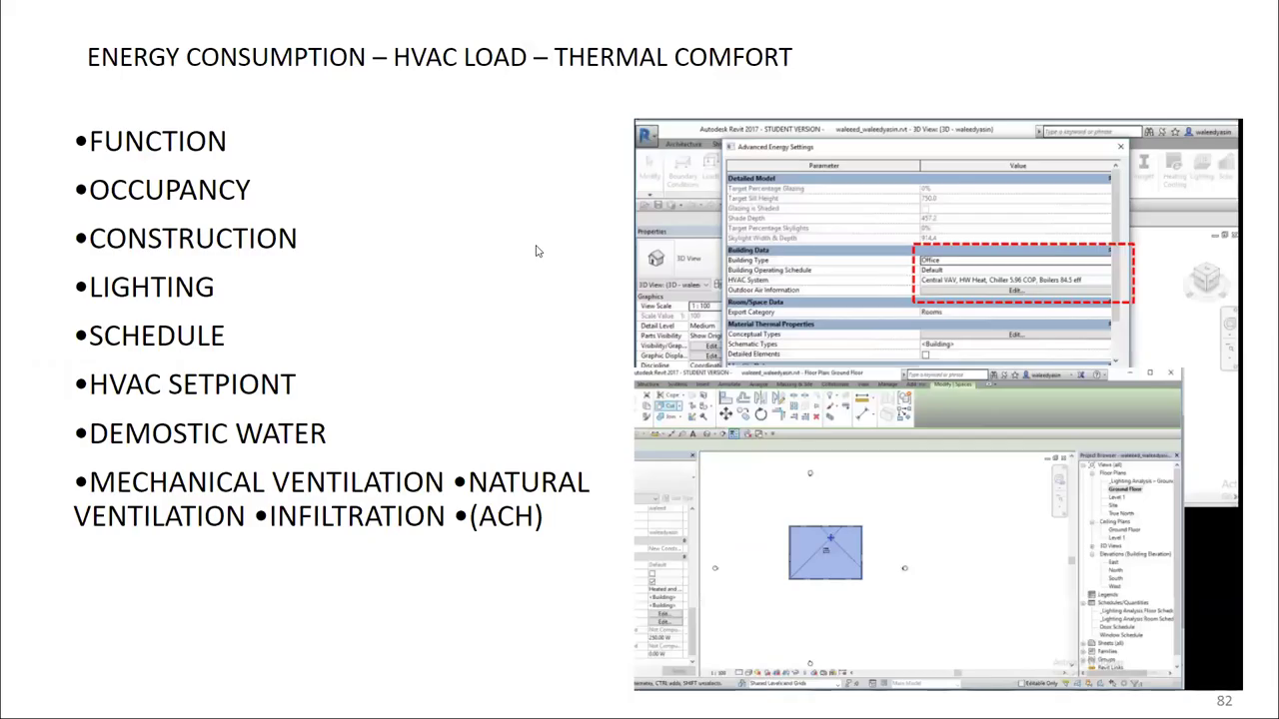
- Advance the slideshow through Energy Modeling to the Solar Studies Overview slide on the sun path
{"action": "key", "text": "Right"}
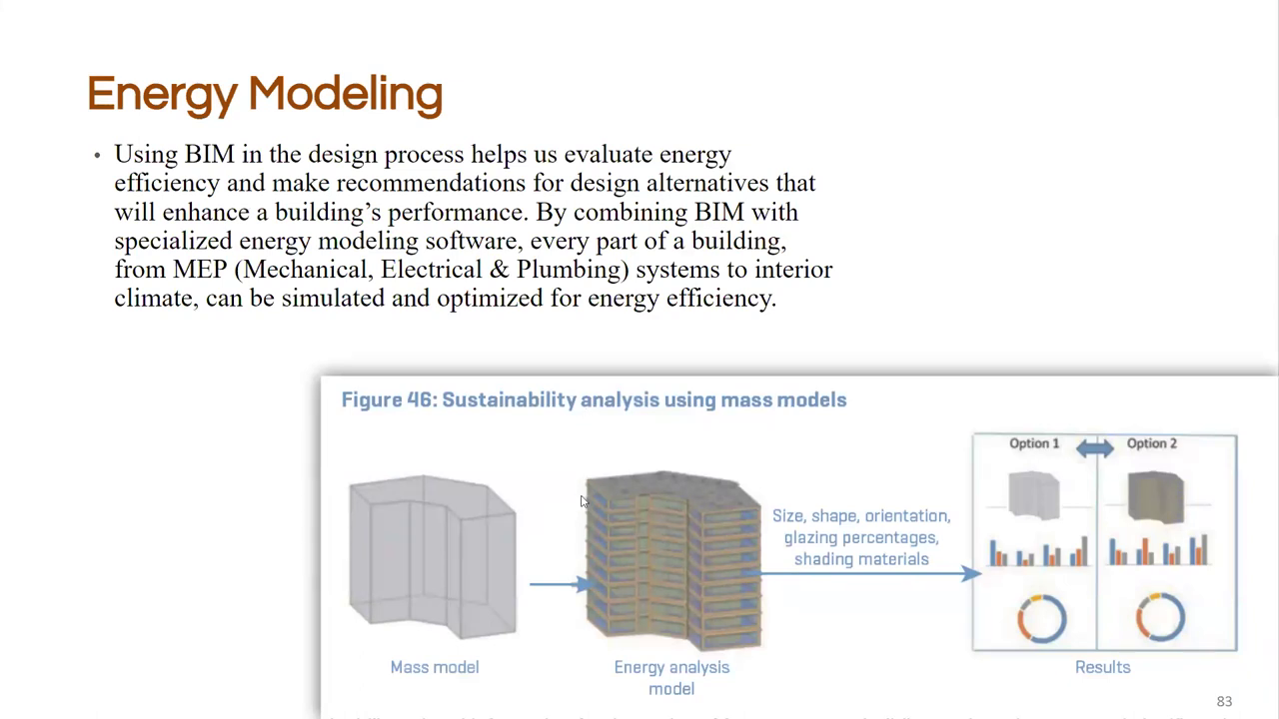
{"action": "key", "text": "Right"}
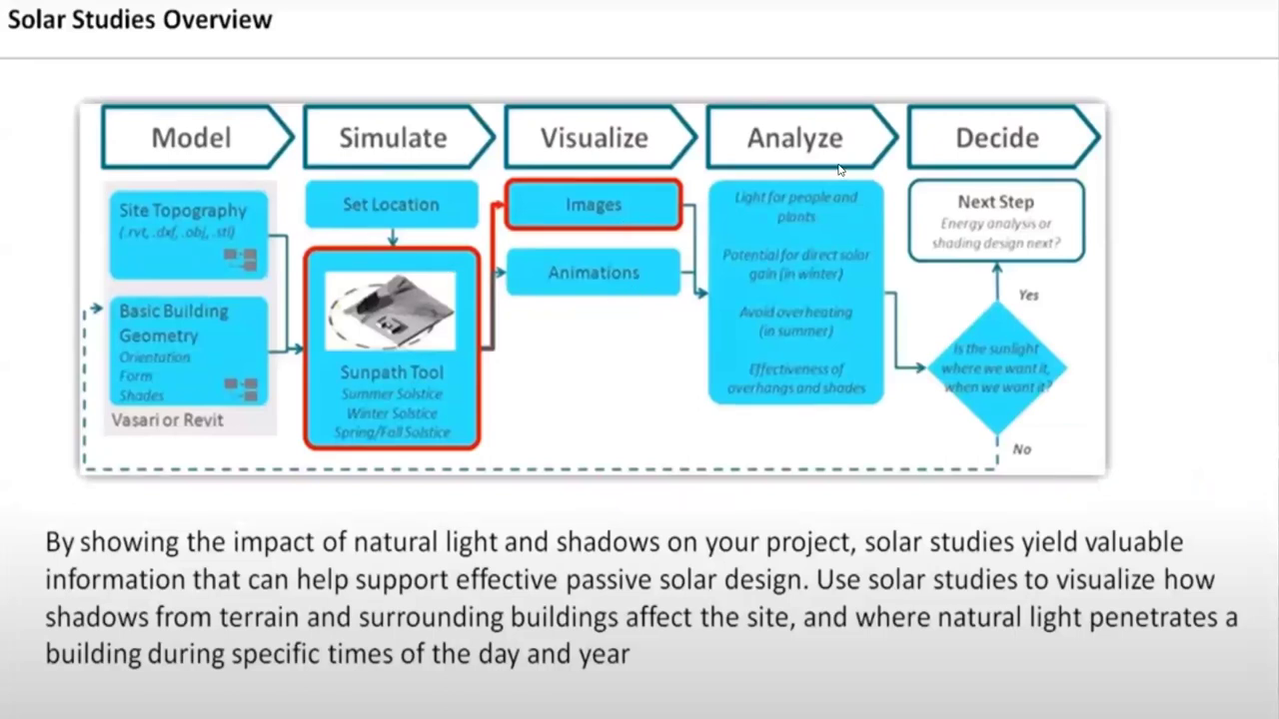
{"action": "key", "text": "Right"}
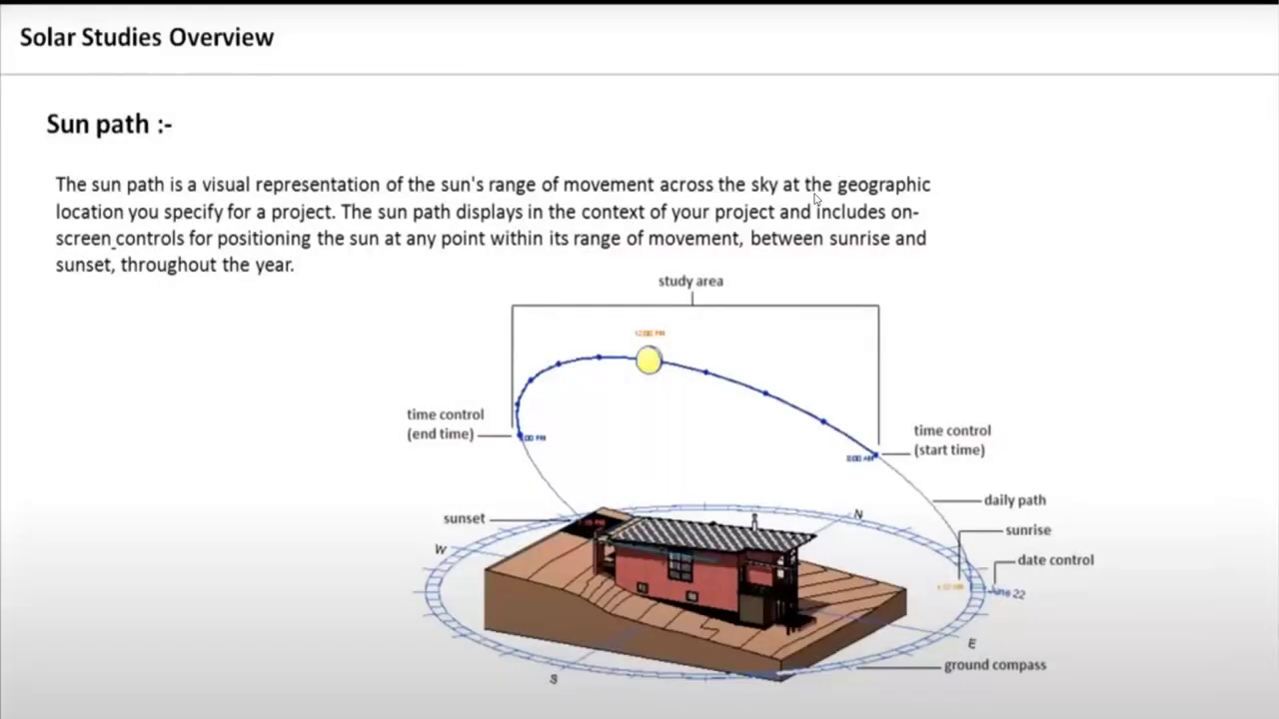
- Switch to Revit and turn on the sun path in the Analytical Spaces 3D view
{"action": "key", "text": "alt+Tab"}
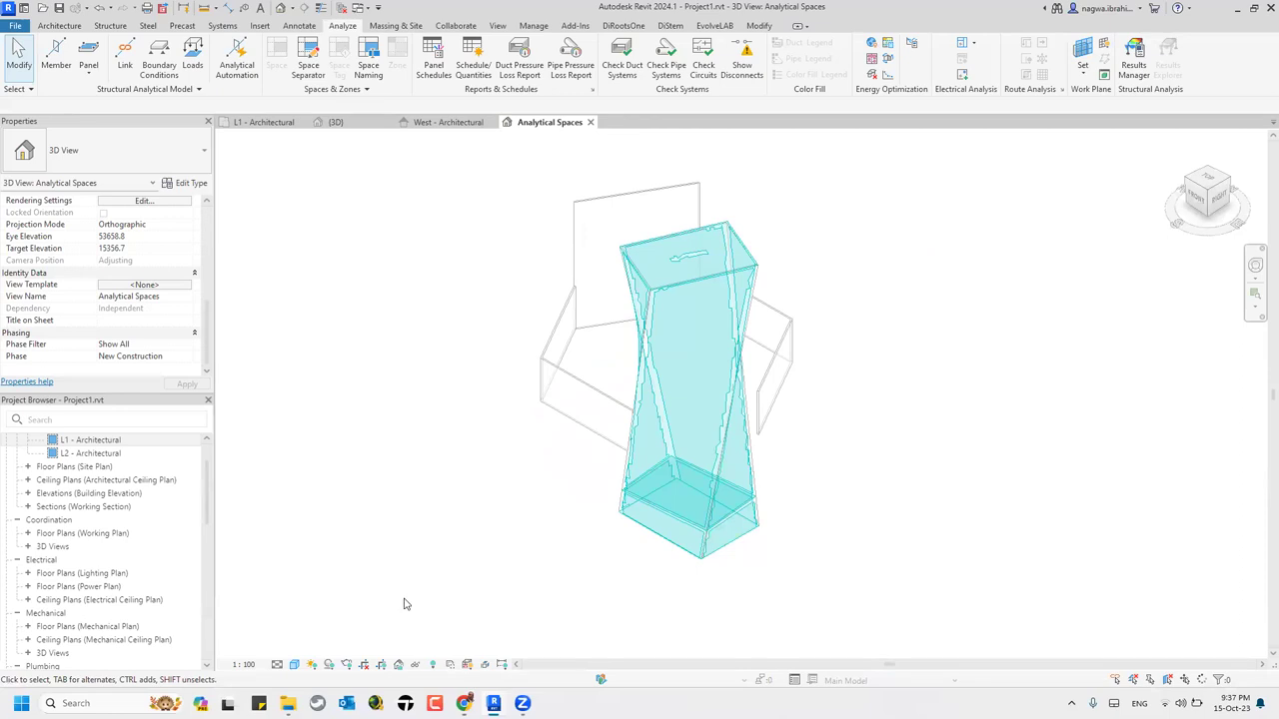
{"action": "left_click", "coordinate": [314, 666]}
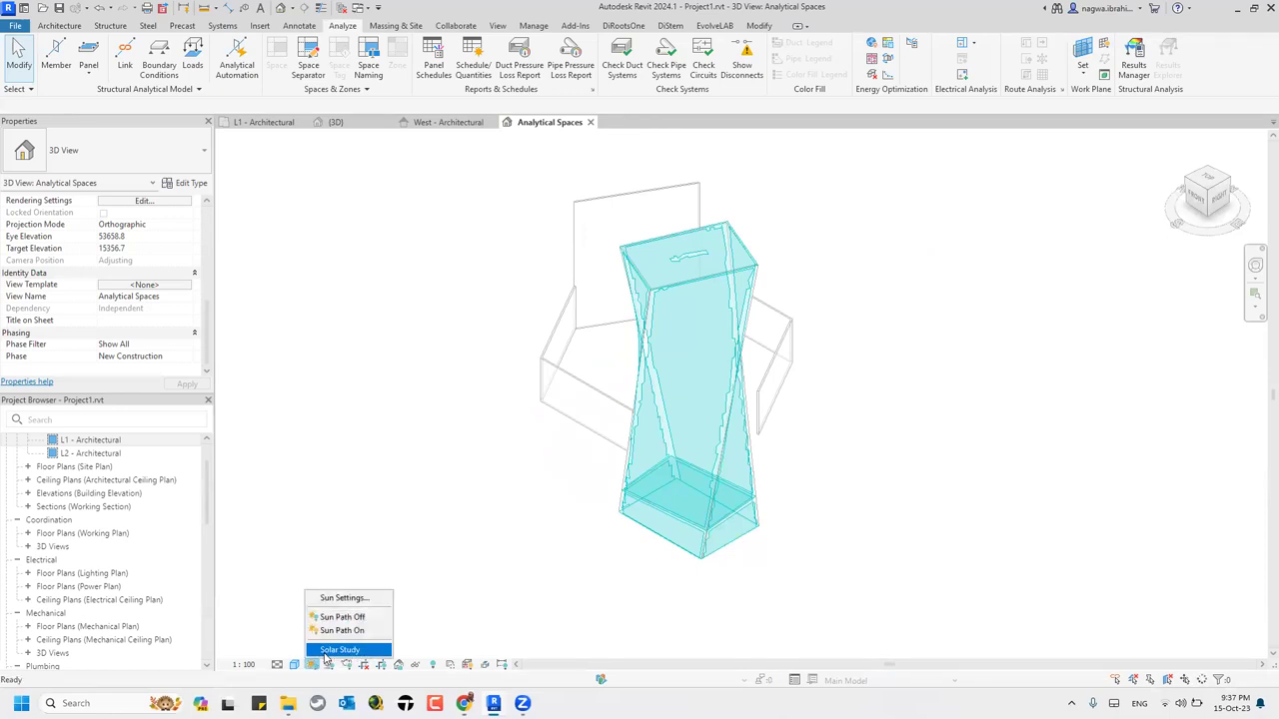
{"action": "left_click", "coordinate": [345, 630]}
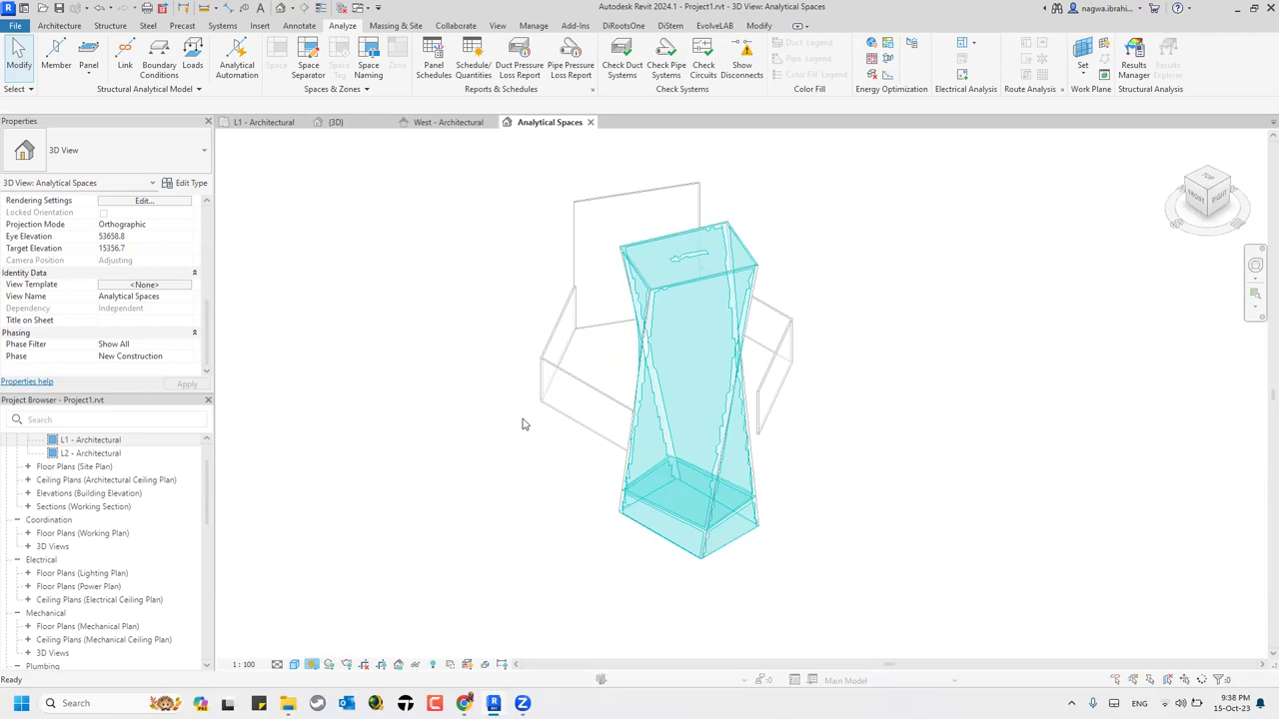
{"action": "left_click", "coordinate": [588, 325]}
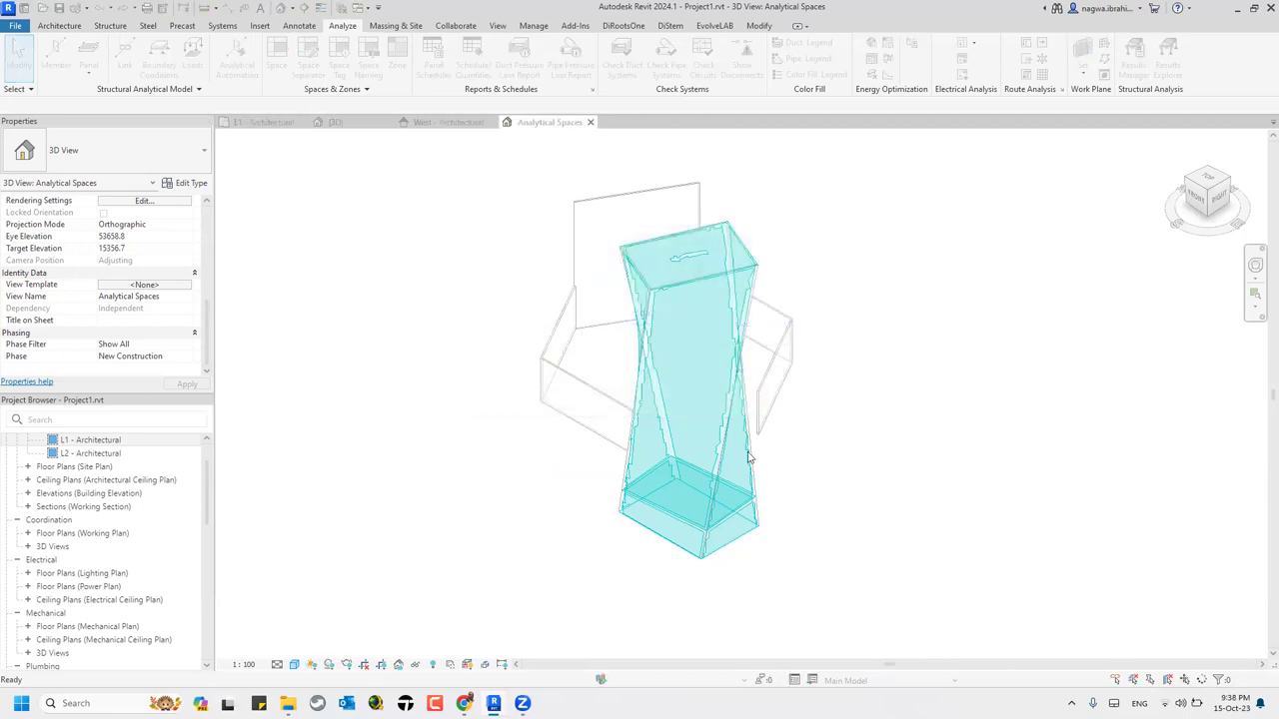
{"action": "scroll", "coordinate": [617, 467], "scroll_direction": "down", "scroll_amount": 3}
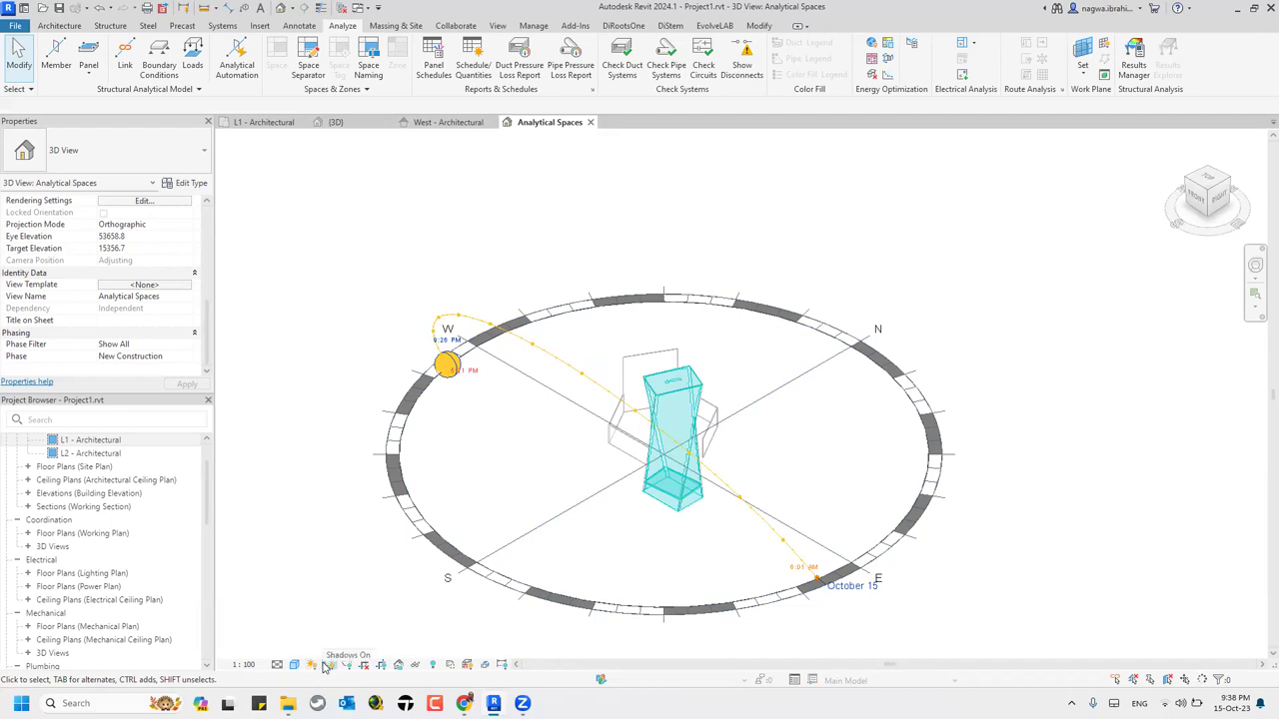
- Move the sun along its path to 11:00 AM and on to 9:00 AM, and apply the Consistent Colors visual style
{"action": "left_click_drag", "start_coordinate": [446, 365], "coordinate": [580, 373]}
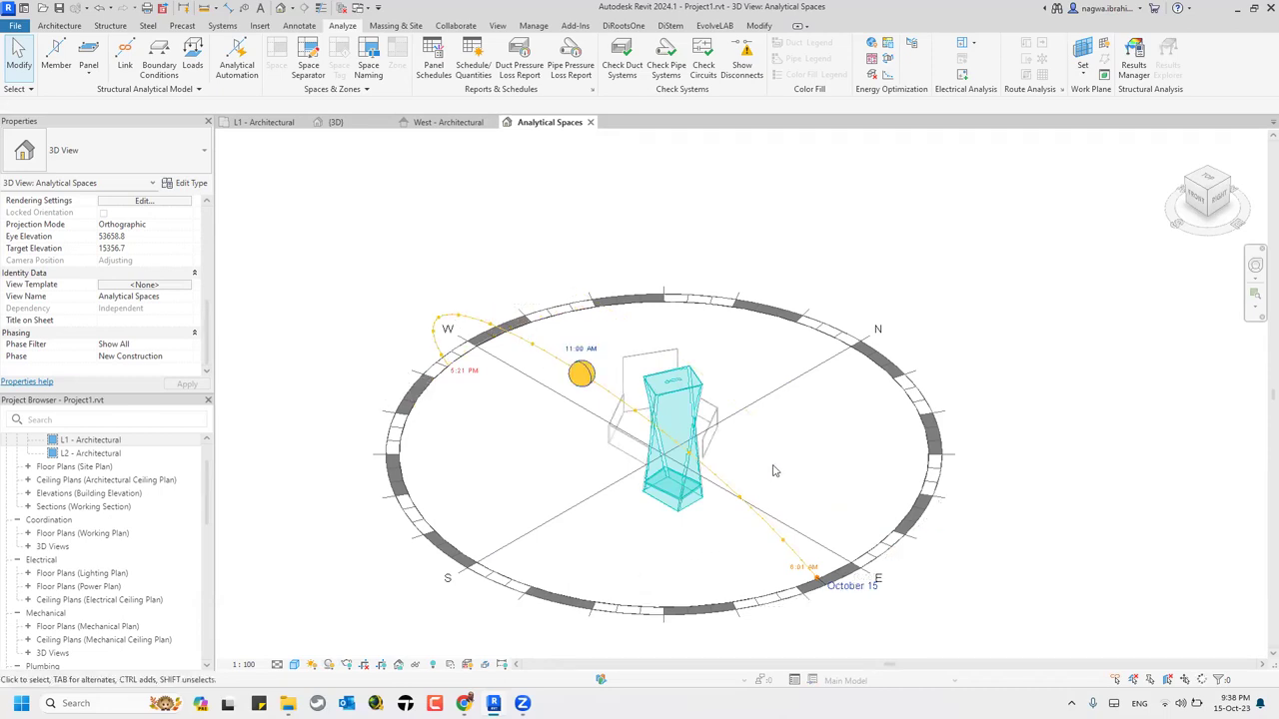
{"action": "scroll", "coordinate": [748, 409], "scroll_direction": "up", "scroll_amount": 4}
{"action": "scroll", "coordinate": [736, 414], "scroll_direction": "down", "scroll_amount": 4}
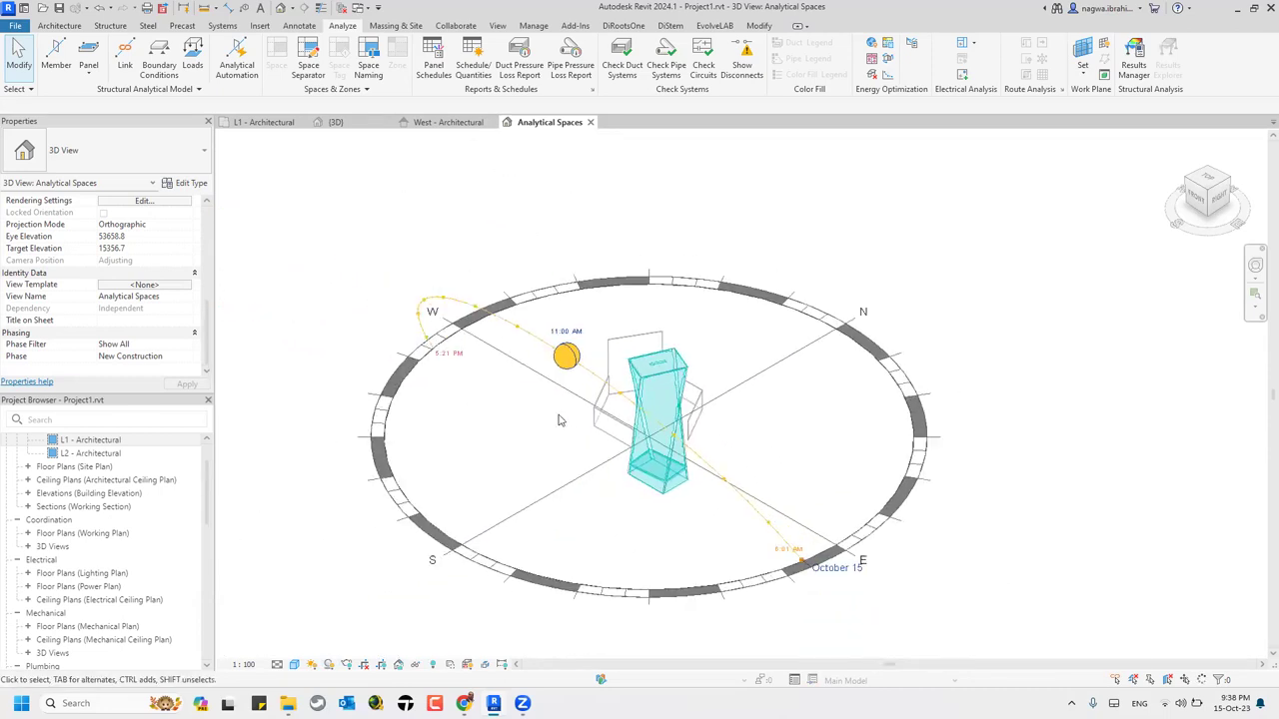
{"action": "left_click_drag", "start_coordinate": [560, 365], "coordinate": [673, 436]}
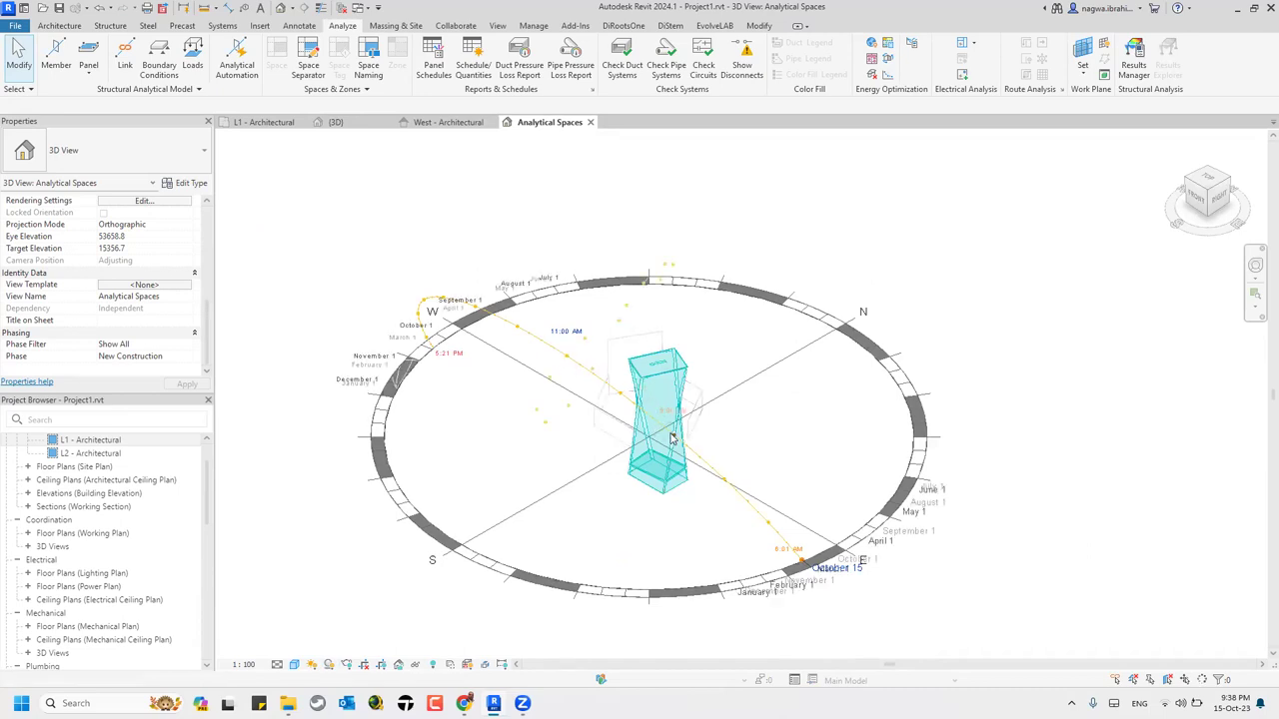
{"action": "left_click", "coordinate": [293, 664]}
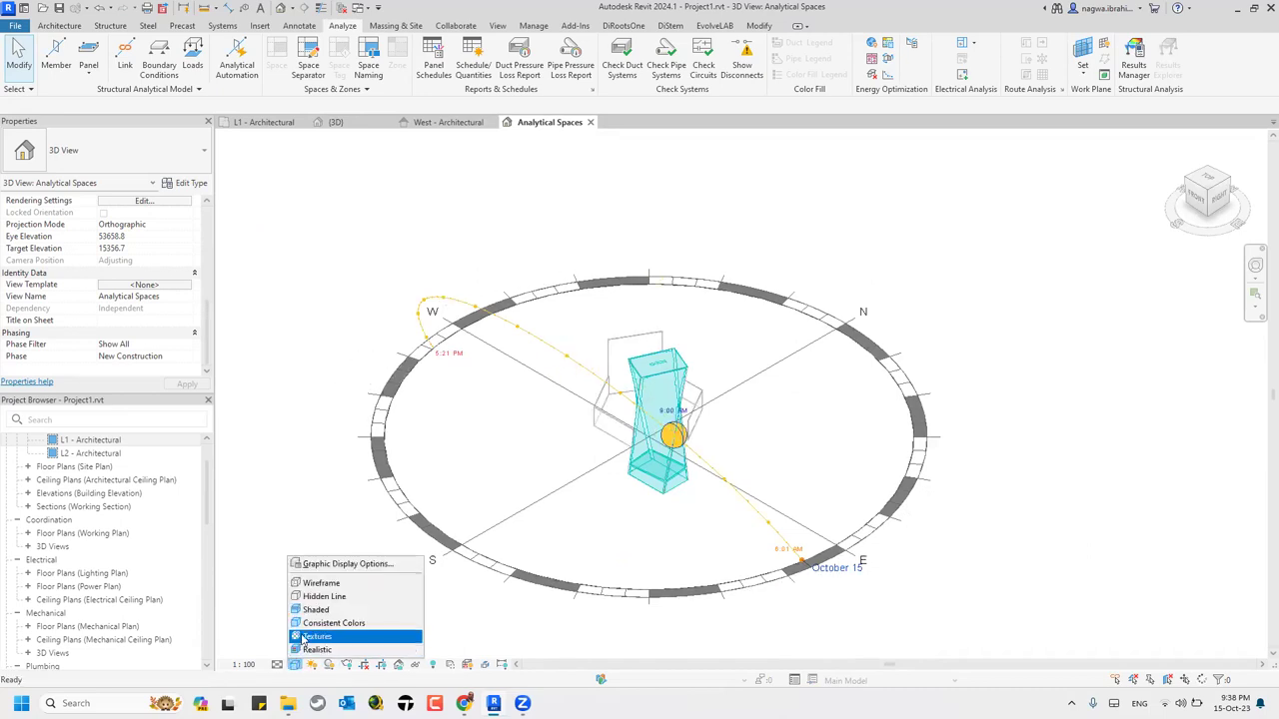
{"action": "left_click", "coordinate": [318, 623]}
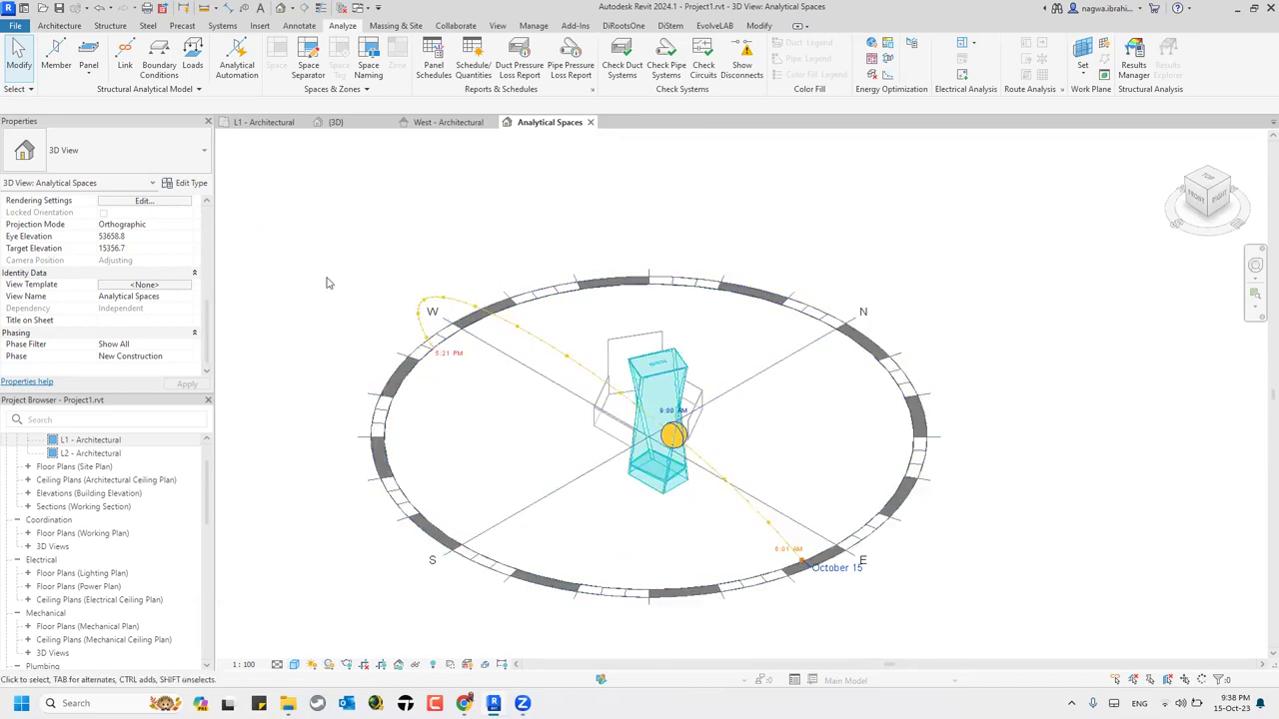
- Open the default 3D view and turn on its sun path using the specified project location, date and time
{"action": "scroll", "coordinate": [119, 481], "scroll_direction": "up", "scroll_amount": 1}
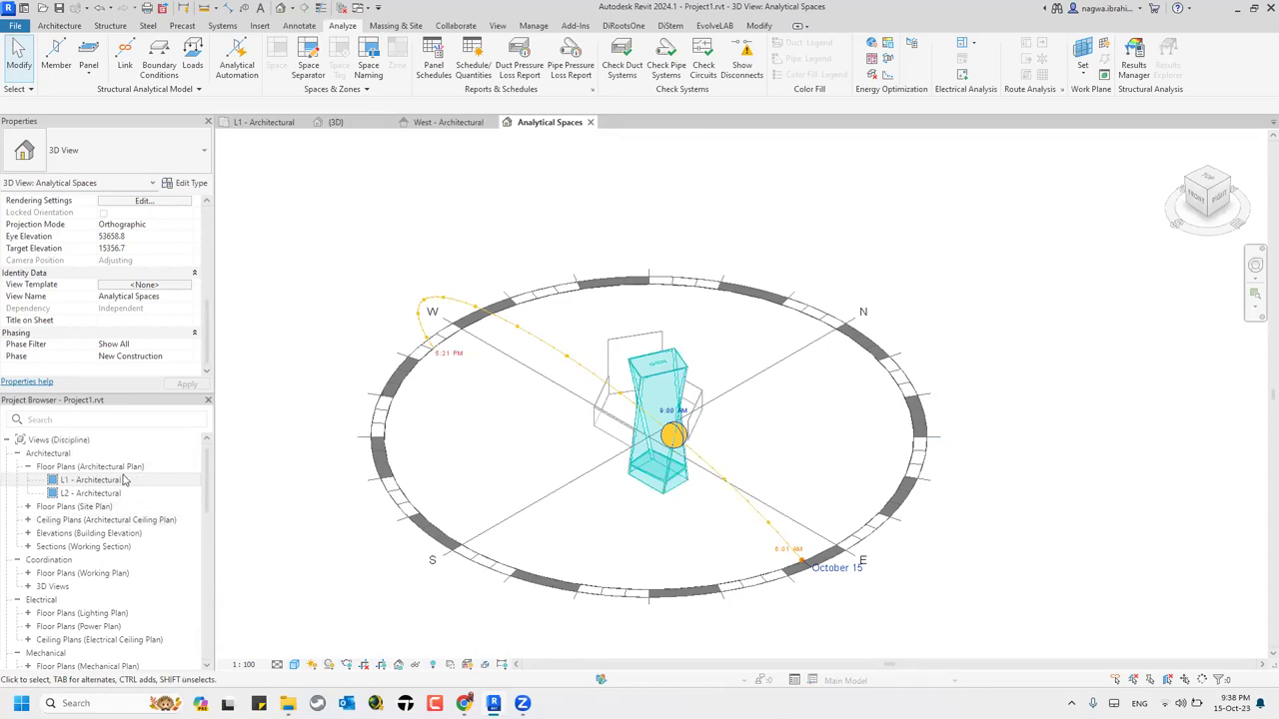
{"action": "left_click", "coordinate": [279, 8]}
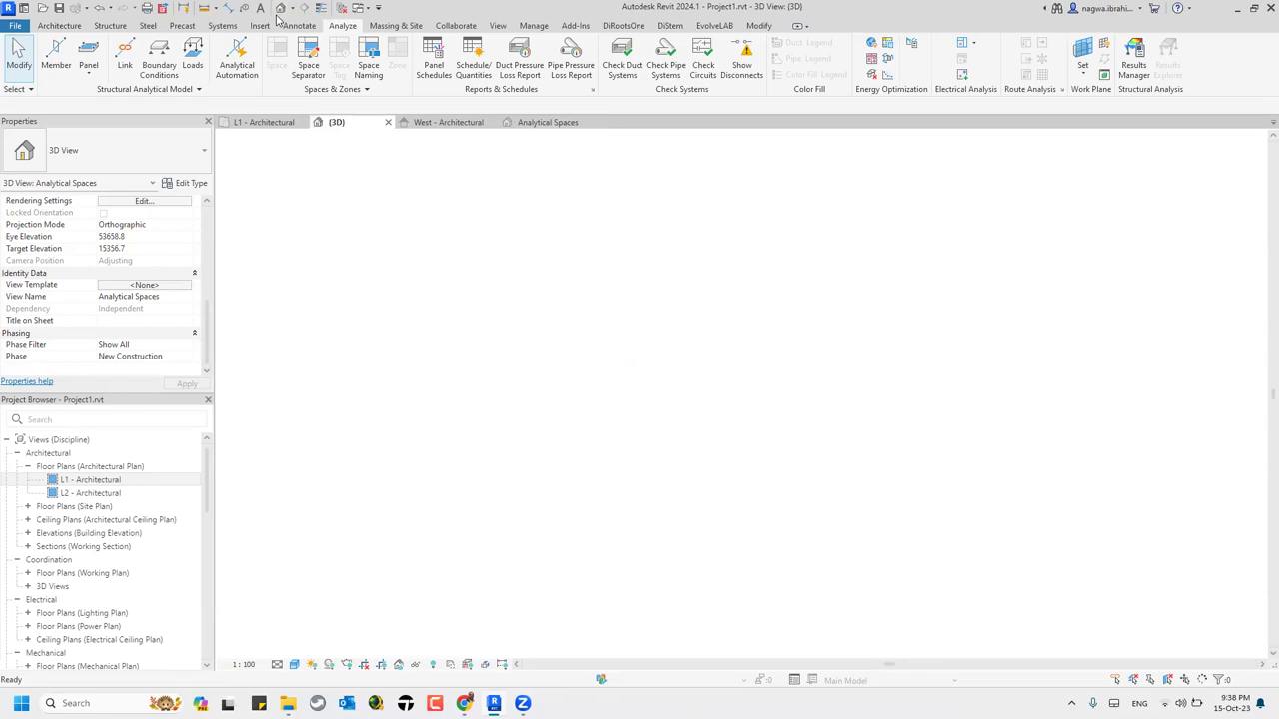
{"action": "left_click", "coordinate": [312, 666]}
{"action": "left_click", "coordinate": [327, 632]}
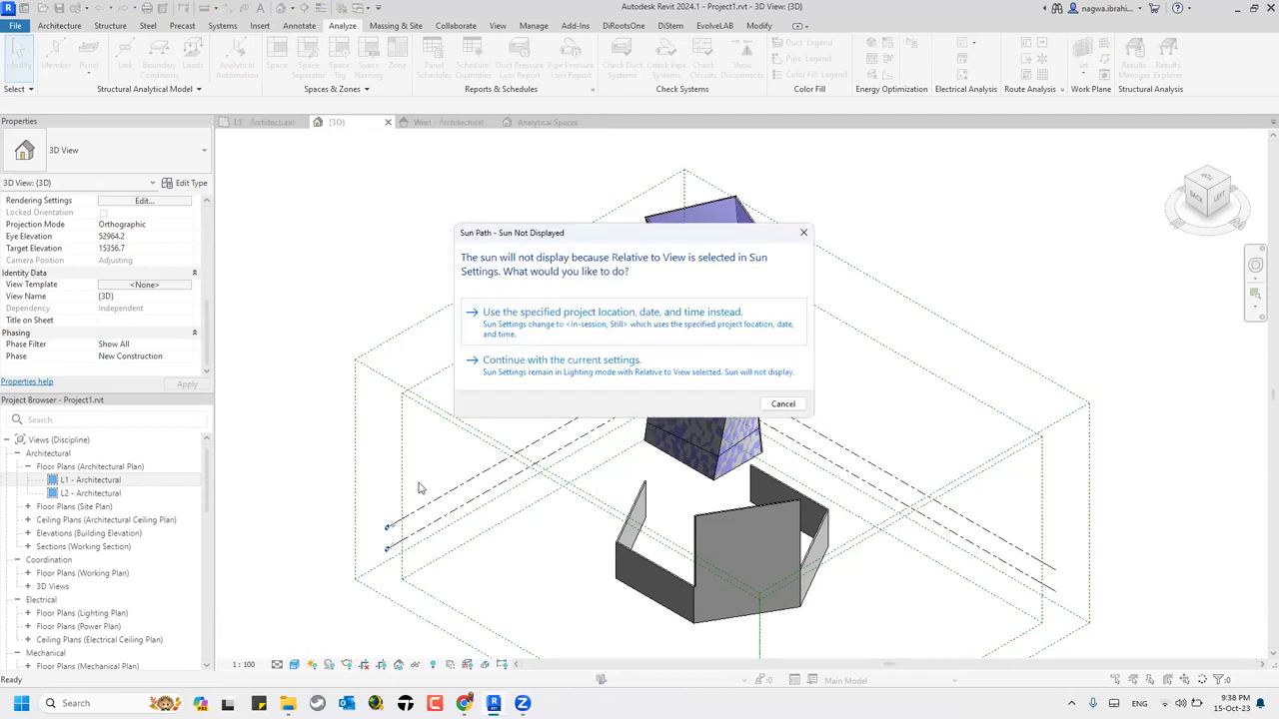
{"action": "left_click", "coordinate": [512, 319]}
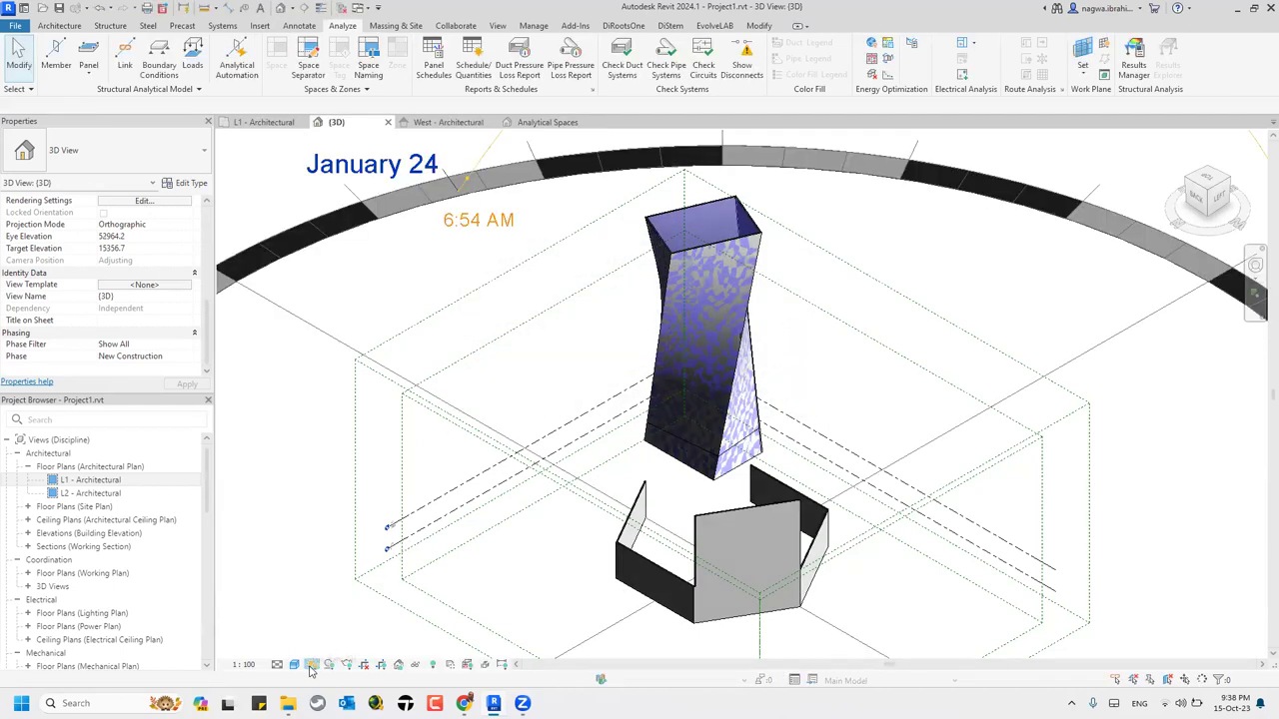
- Turn on shadows in the default 3D view
{"action": "left_click", "coordinate": [312, 664]}
{"action": "left_click", "coordinate": [313, 637]}
{"action": "left_click", "coordinate": [328, 665]}
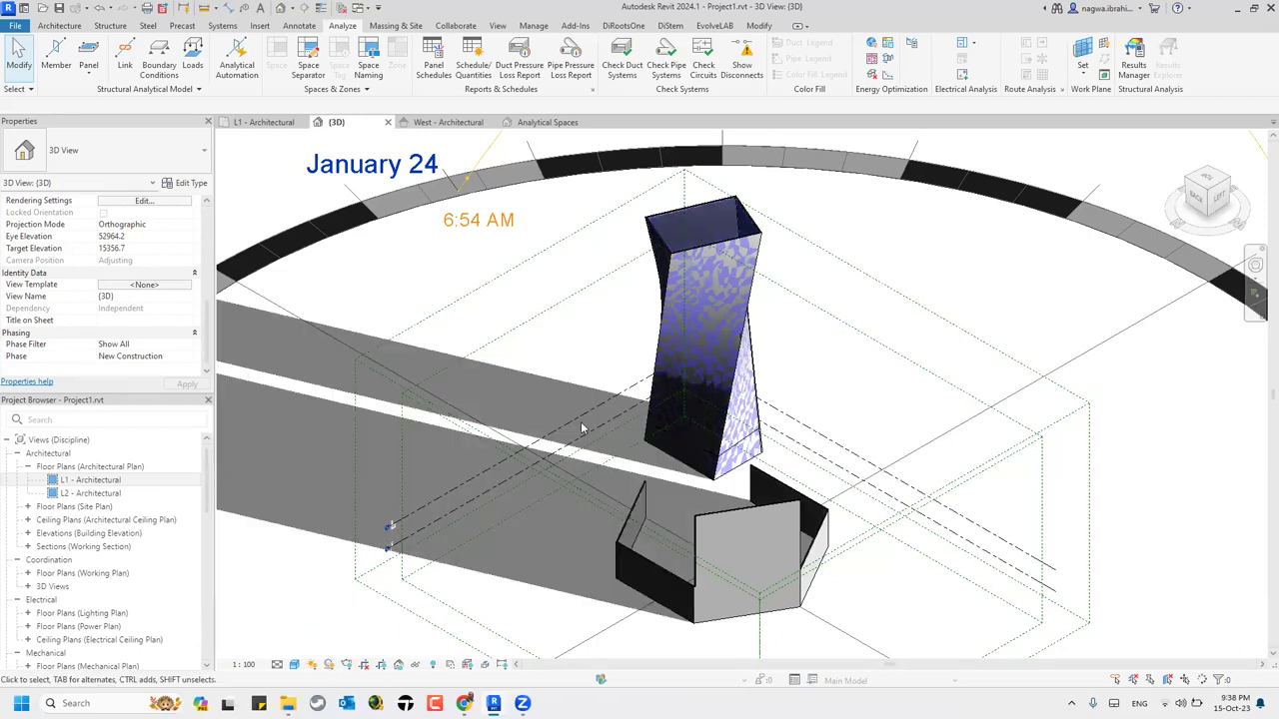
- Move the sun along its January 24 path to 12:45 PM and back to 10:30 AM to cast different shadows
{"action": "scroll", "coordinate": [583, 429], "scroll_direction": "down", "scroll_amount": 5}
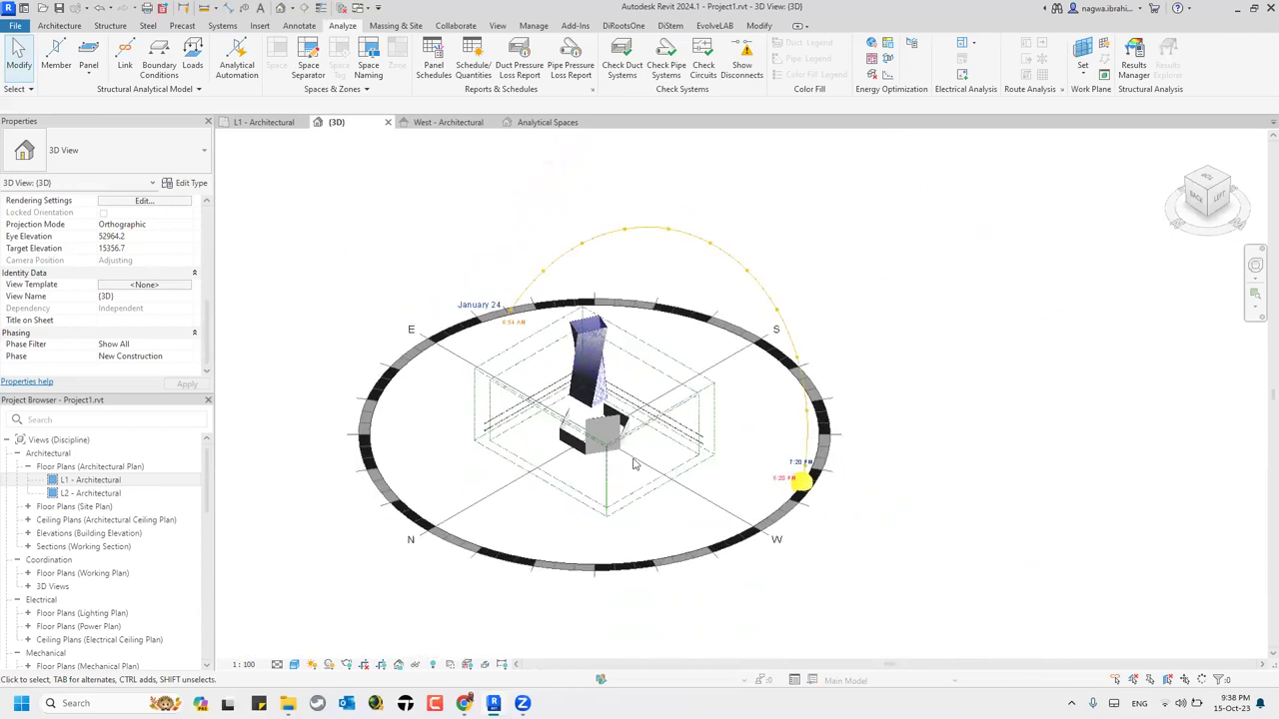
{"action": "left_click", "coordinate": [800, 483]}
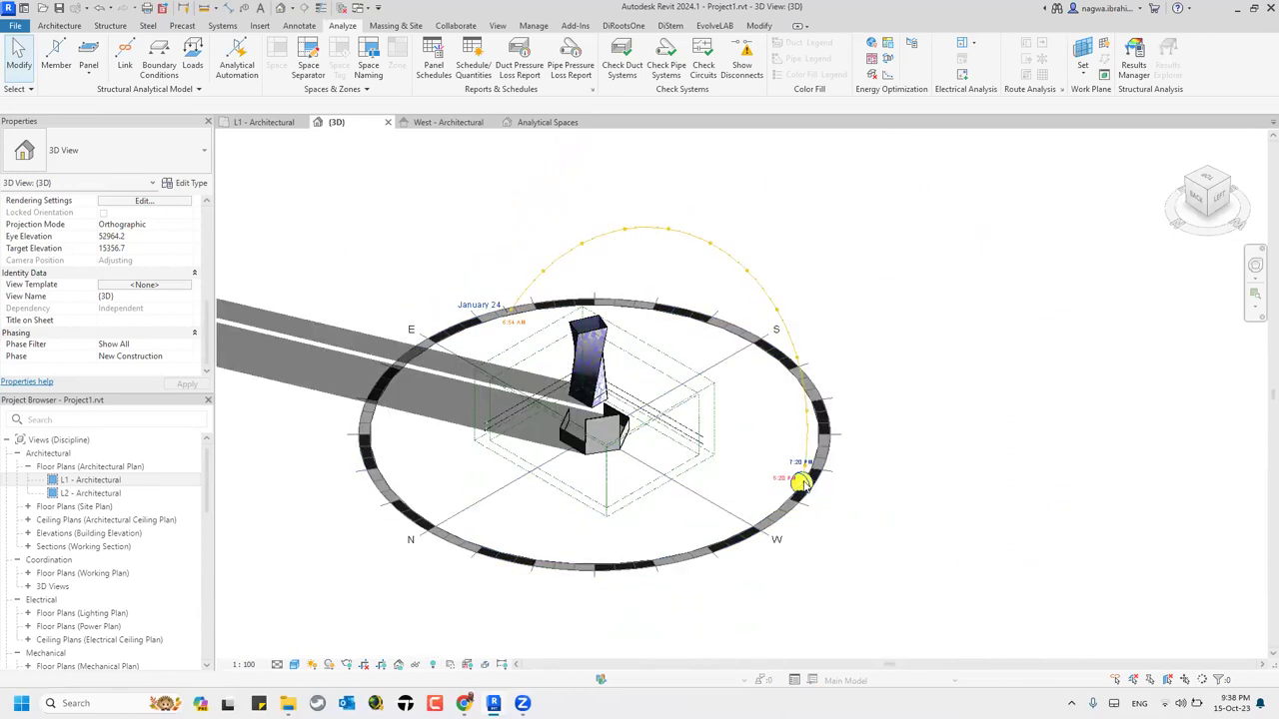
{"action": "left_click_drag", "start_coordinate": [786, 308], "coordinate": [741, 259]}
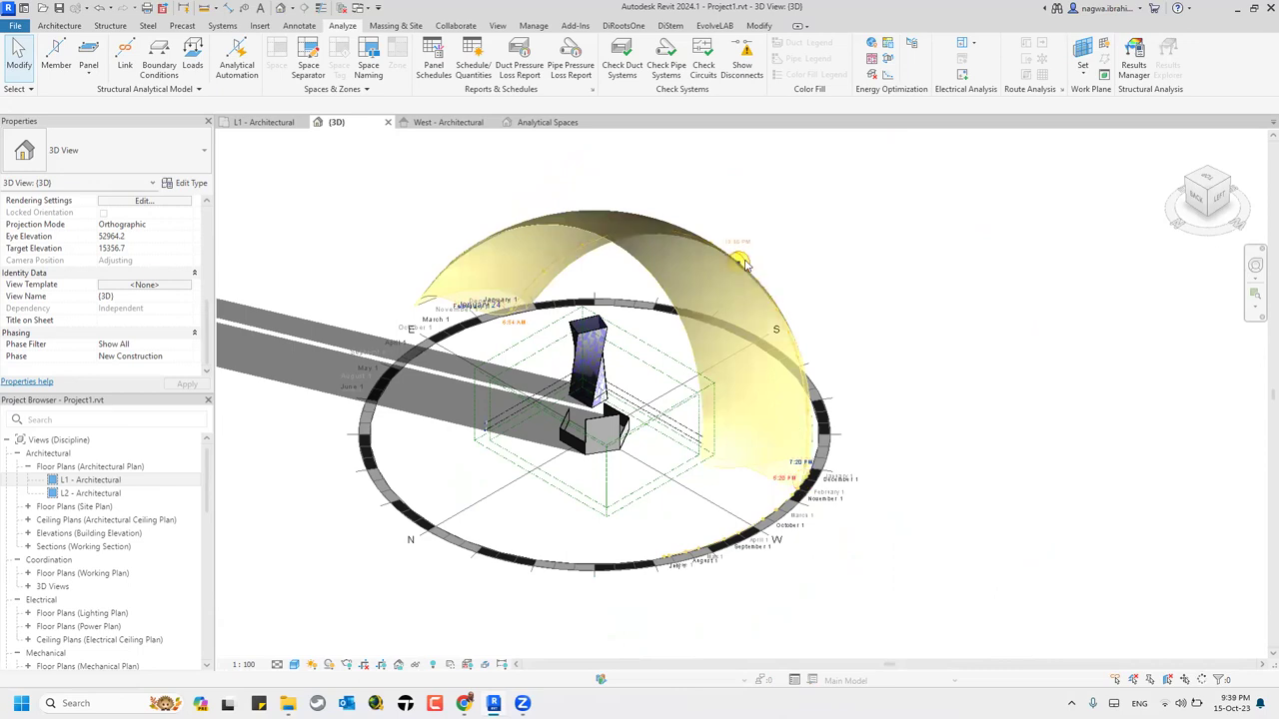
{"action": "scroll", "coordinate": [577, 405], "scroll_direction": "up", "scroll_amount": 4}
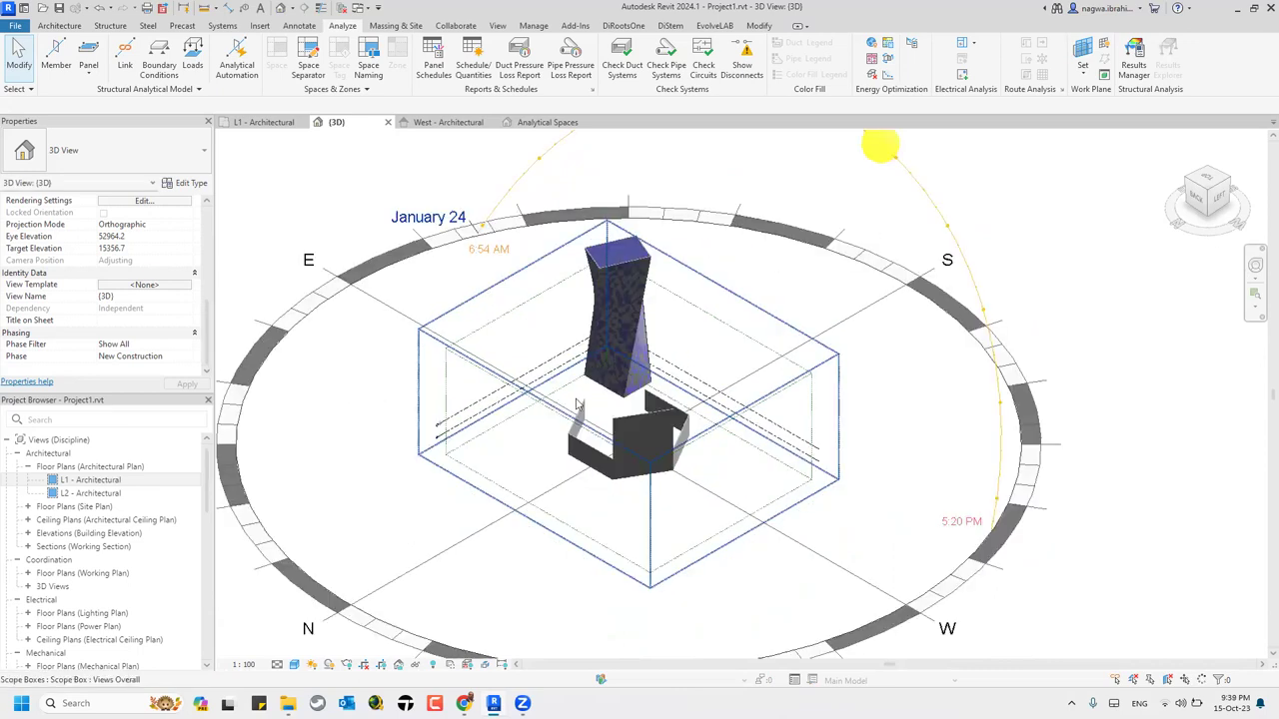
{"action": "scroll", "coordinate": [577, 405], "scroll_direction": "down", "scroll_amount": 3}
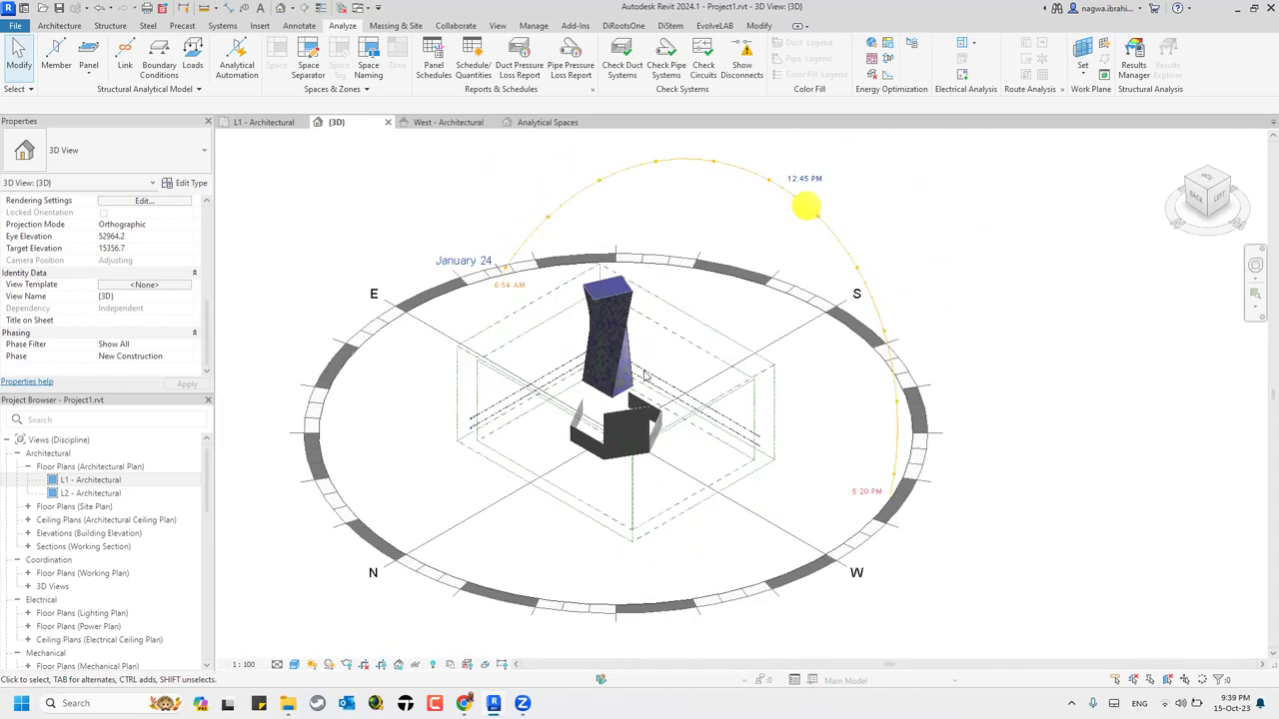
{"action": "left_click_drag", "start_coordinate": [800, 221], "coordinate": [682, 172]}
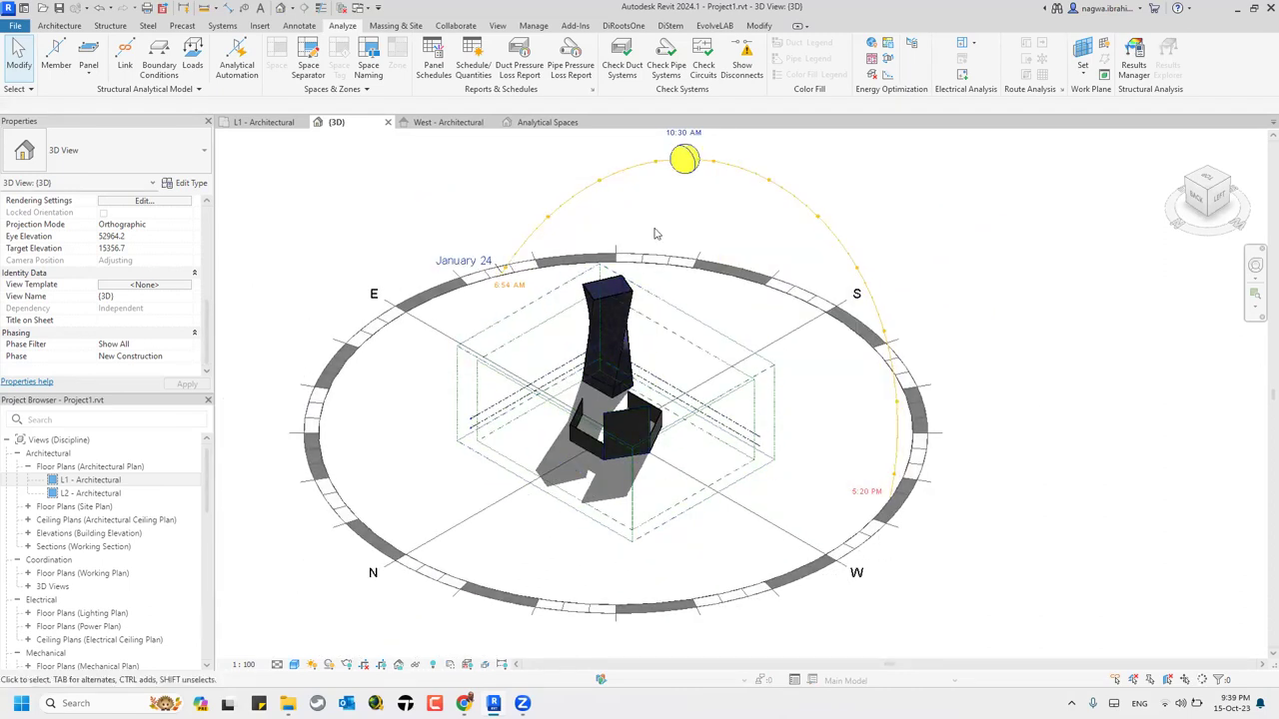
- Apply a time of 7:30 AM to the Still solar study in the sun settings, and change it to 9:30 AM
{"action": "left_click", "coordinate": [310, 664]}
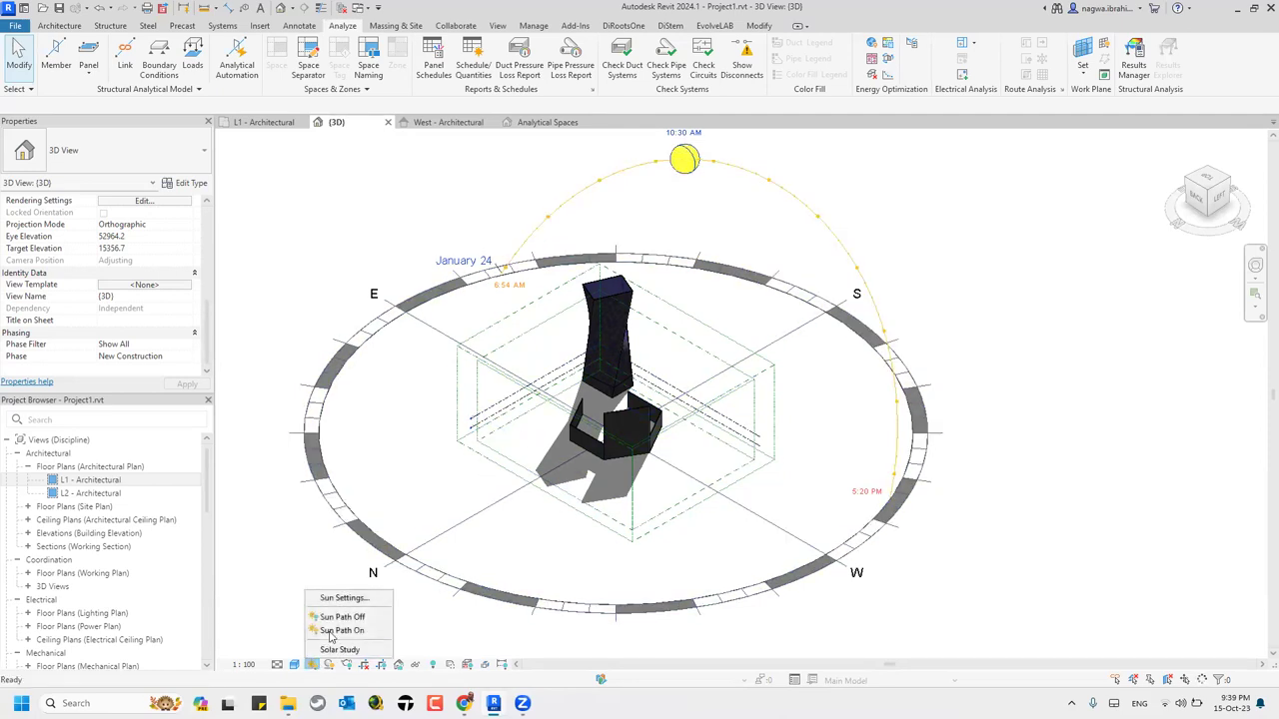
{"action": "left_click", "coordinate": [345, 598]}
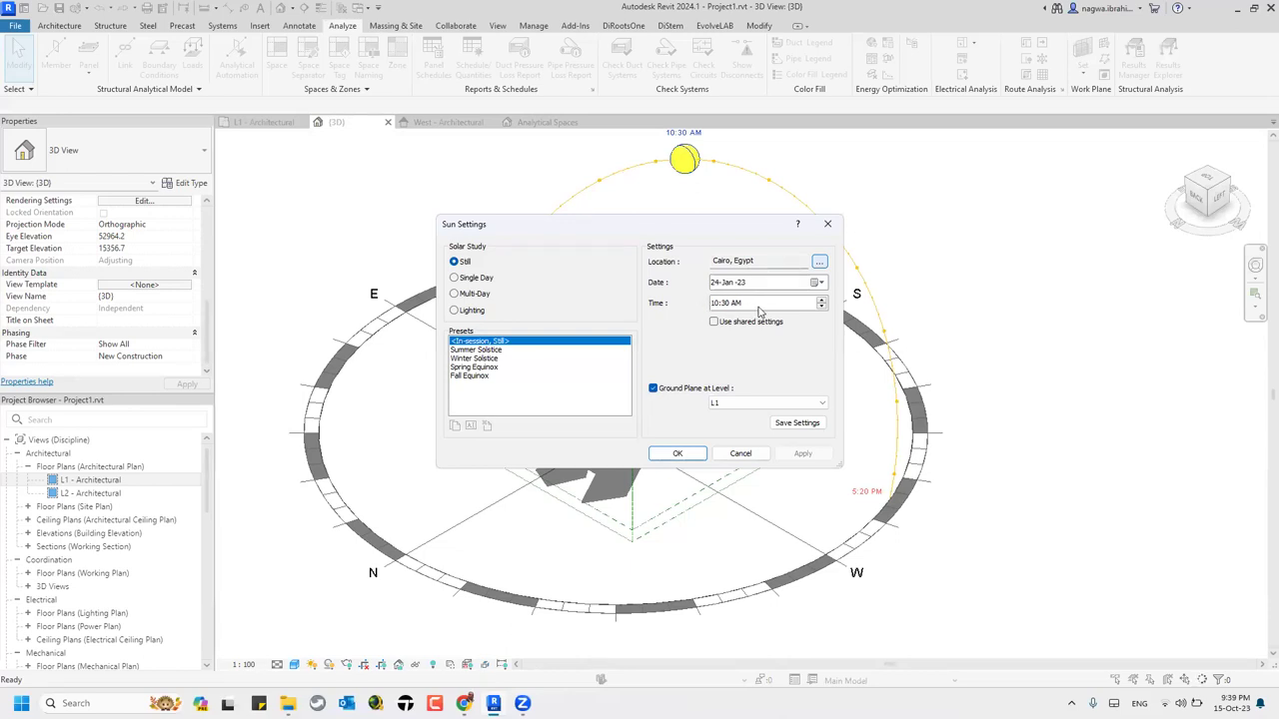
{"action": "left_click", "coordinate": [716, 305]}
{"action": "type", "text": "1"}
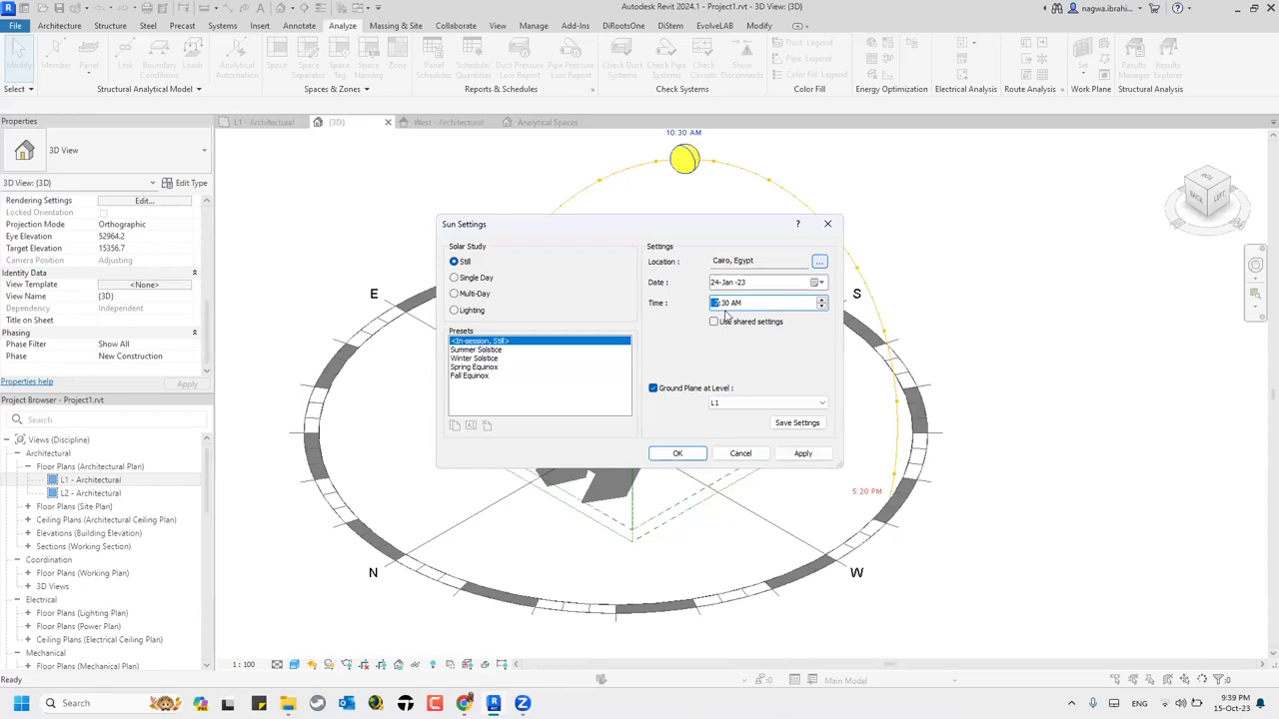
{"action": "left_click", "coordinate": [807, 454]}
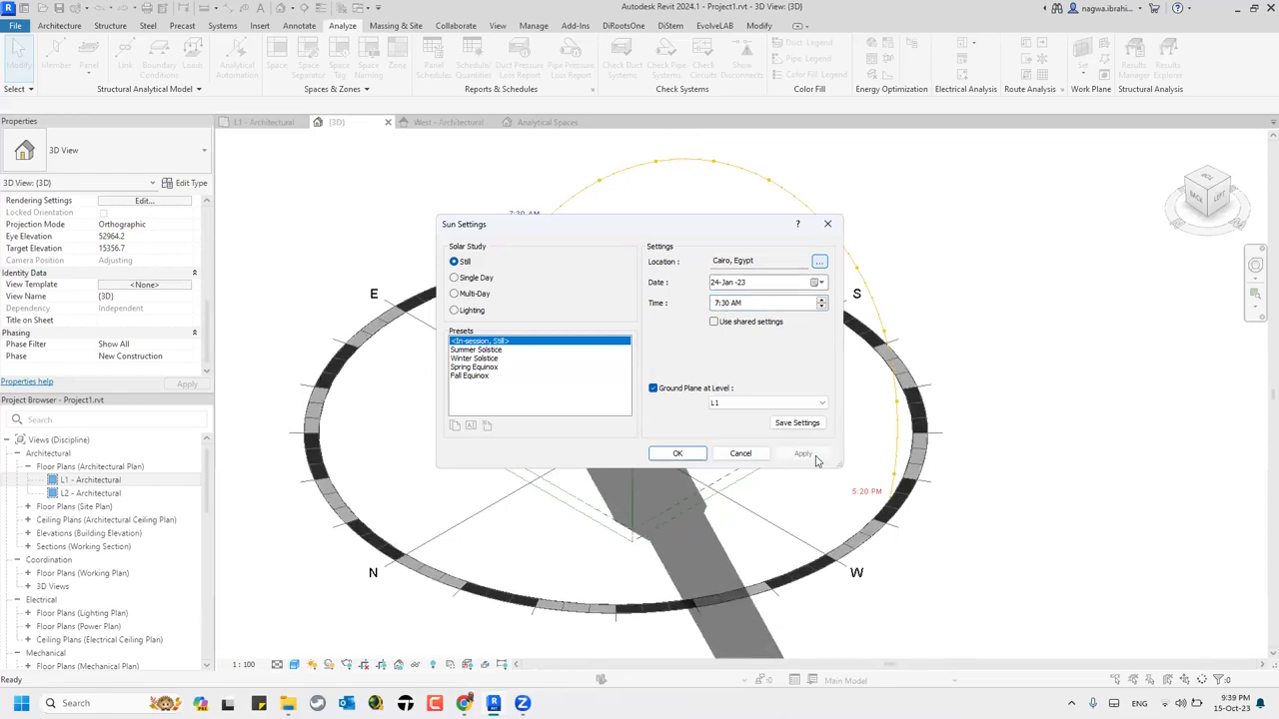
{"action": "left_click", "coordinate": [713, 305]}
{"action": "type", "text": "9"}
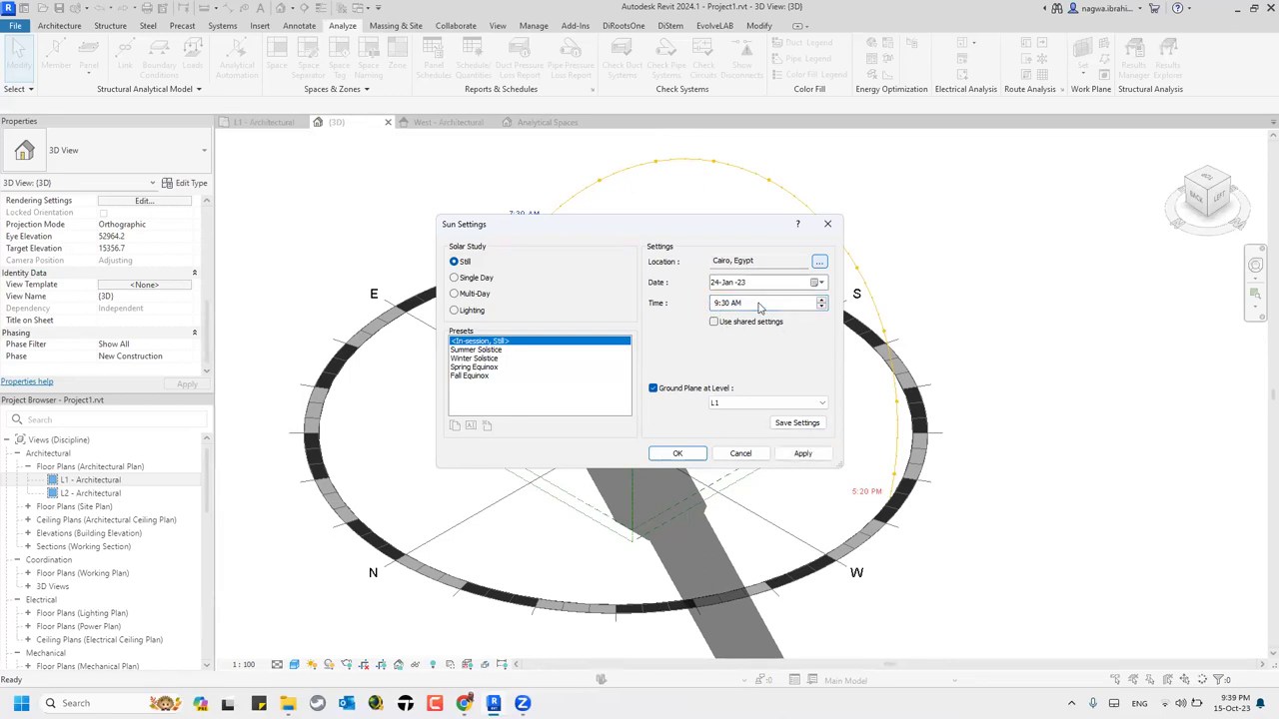
{"action": "left_click", "coordinate": [799, 455]}
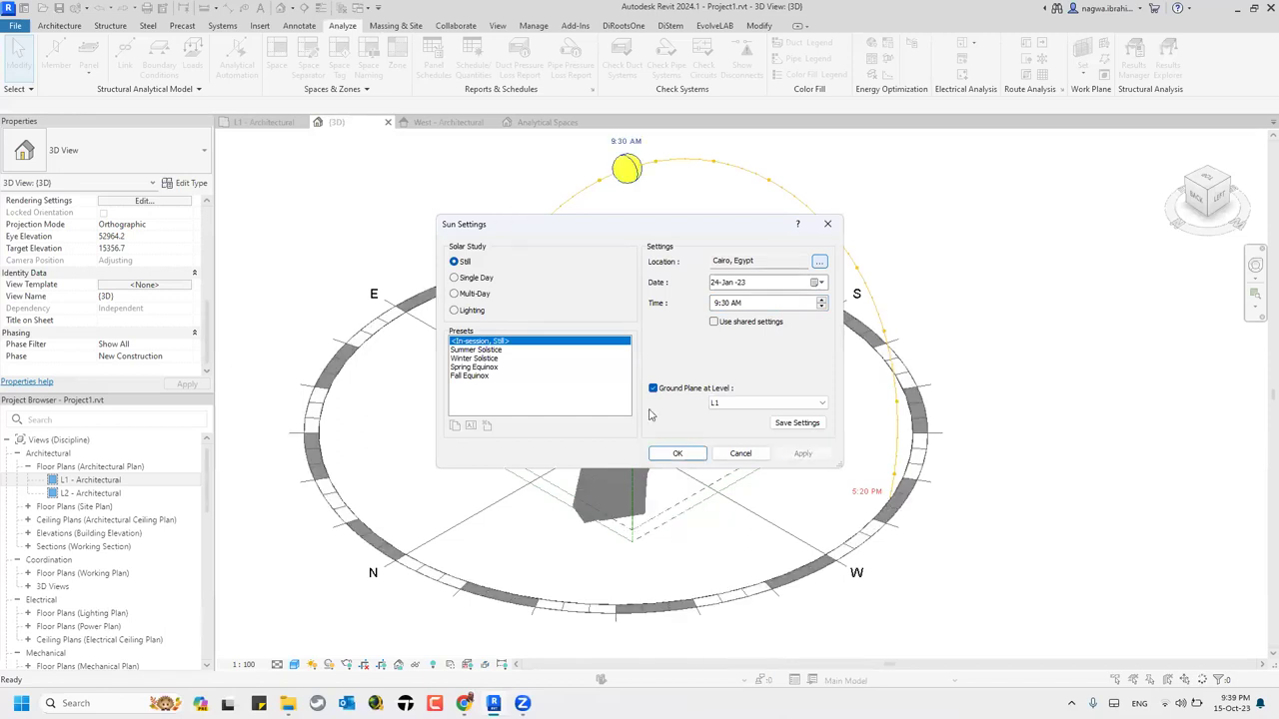
- Set up a Single Day solar study for 15-Oct-23 from sunrise to sunset at one-hour intervals and apply it
{"action": "left_click", "coordinate": [470, 279]}
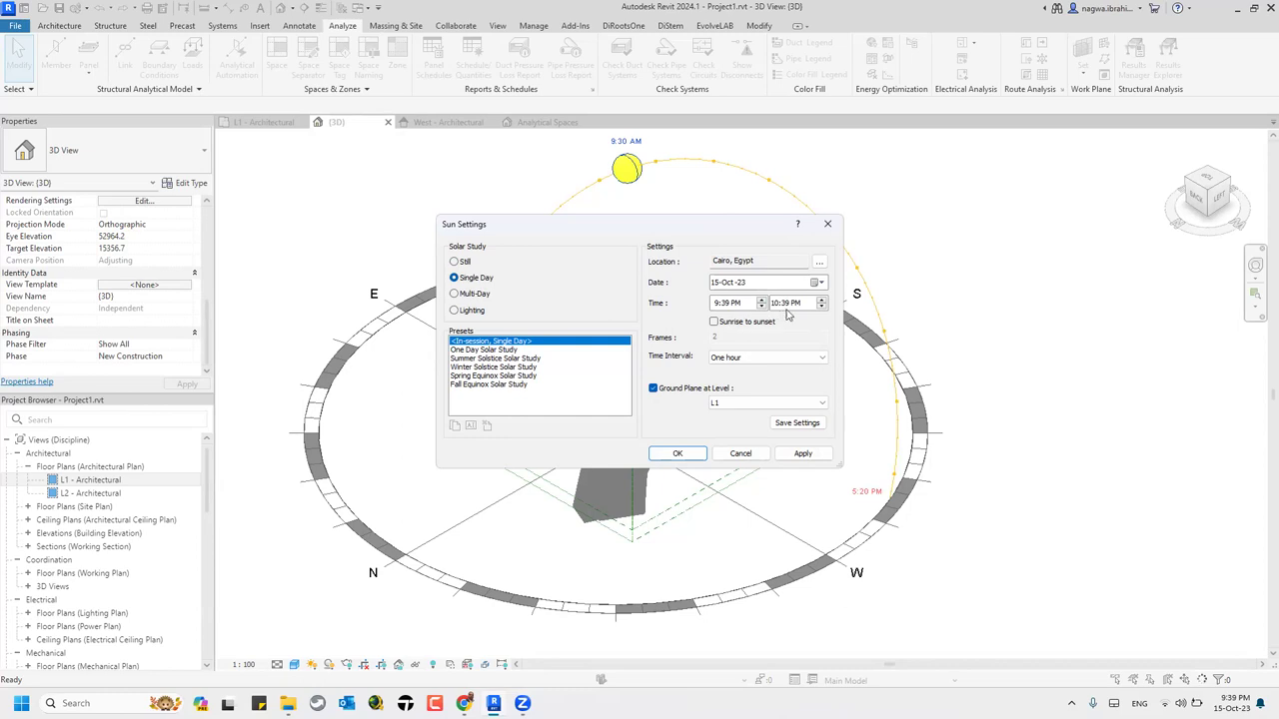
{"action": "left_click", "coordinate": [750, 326]}
{"action": "left_click_drag", "start_coordinate": [751, 225], "coordinate": [875, 122]}
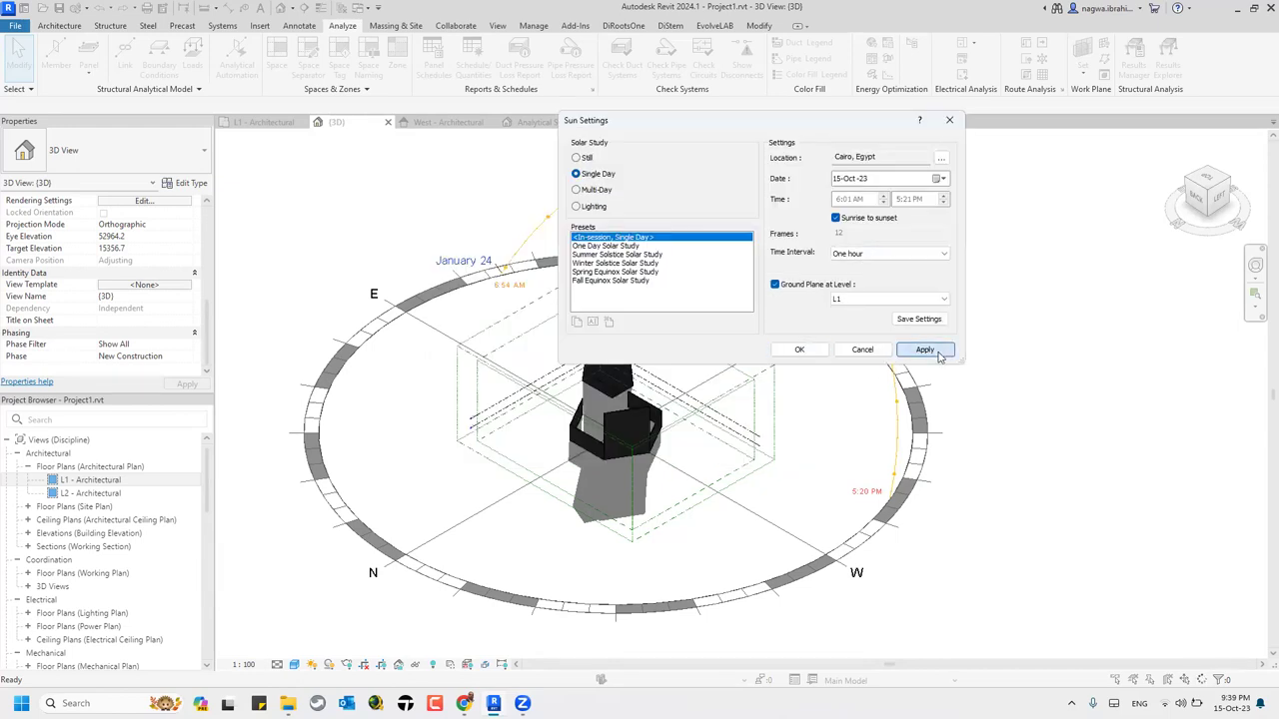
{"action": "left_click", "coordinate": [924, 349]}
{"action": "left_click", "coordinate": [800, 350]}
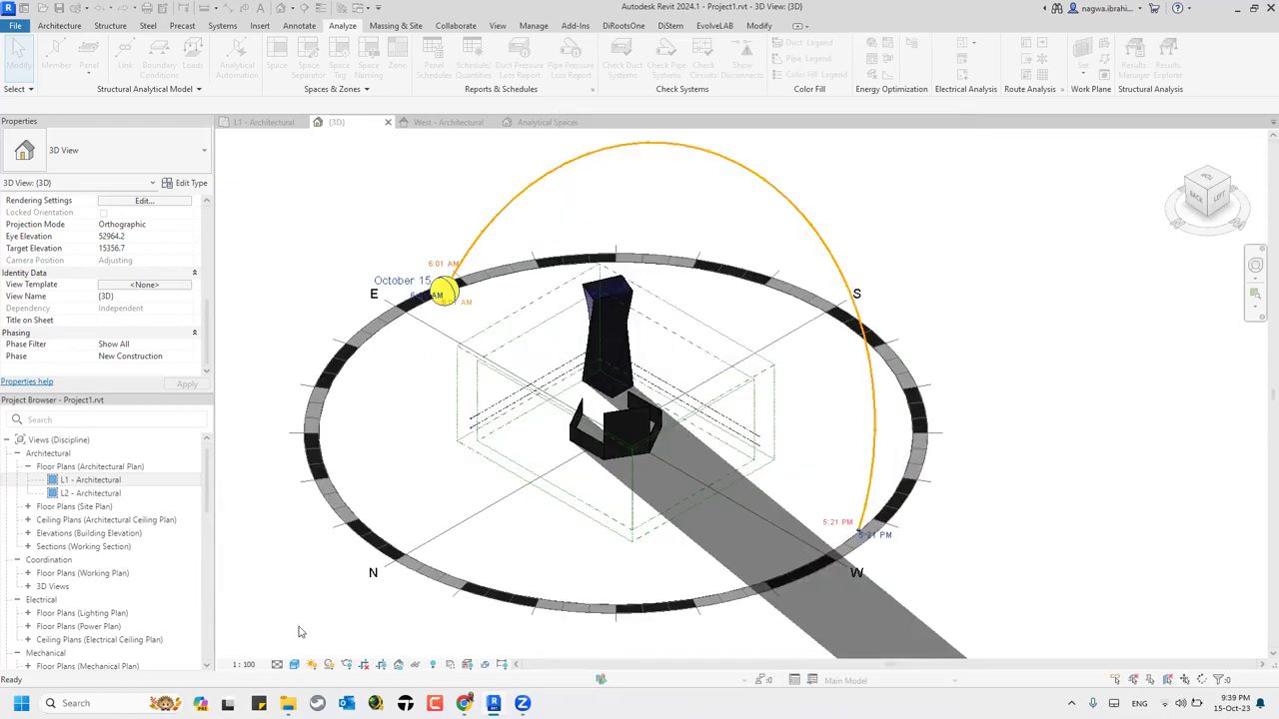
- Start the Solar Study mode for the default 3D view
{"action": "left_click", "coordinate": [301, 665]}
{"action": "left_click", "coordinate": [310, 667]}
{"action": "left_click", "coordinate": [312, 668]}
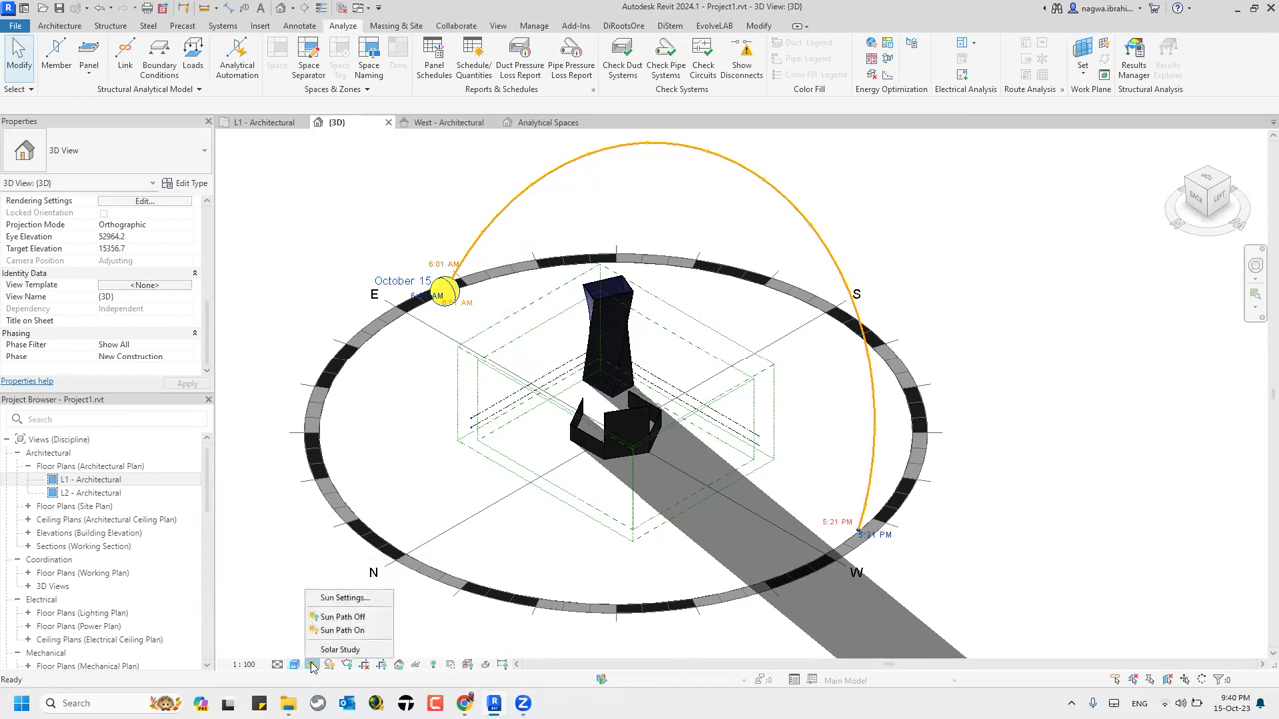
{"action": "left_click", "coordinate": [335, 649]}
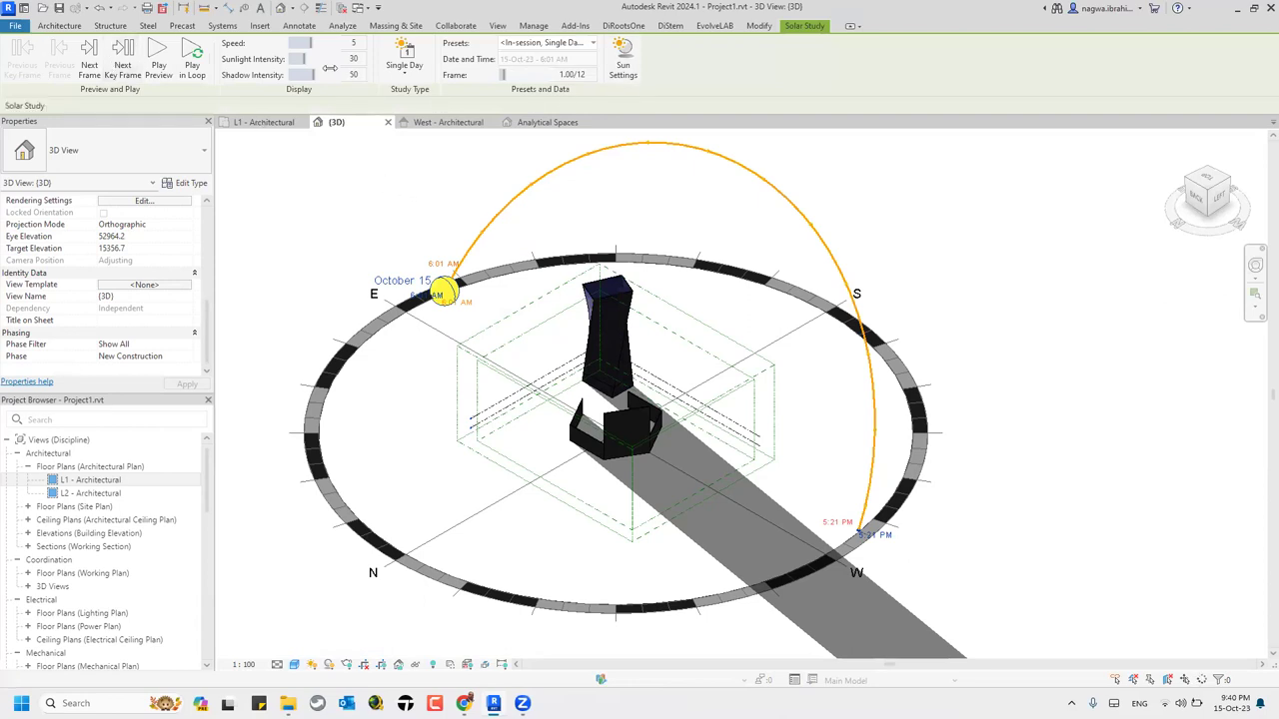
- Play the Single Day solar study in a loop, and change the study type to Multi-day
{"action": "left_click", "coordinate": [189, 68]}
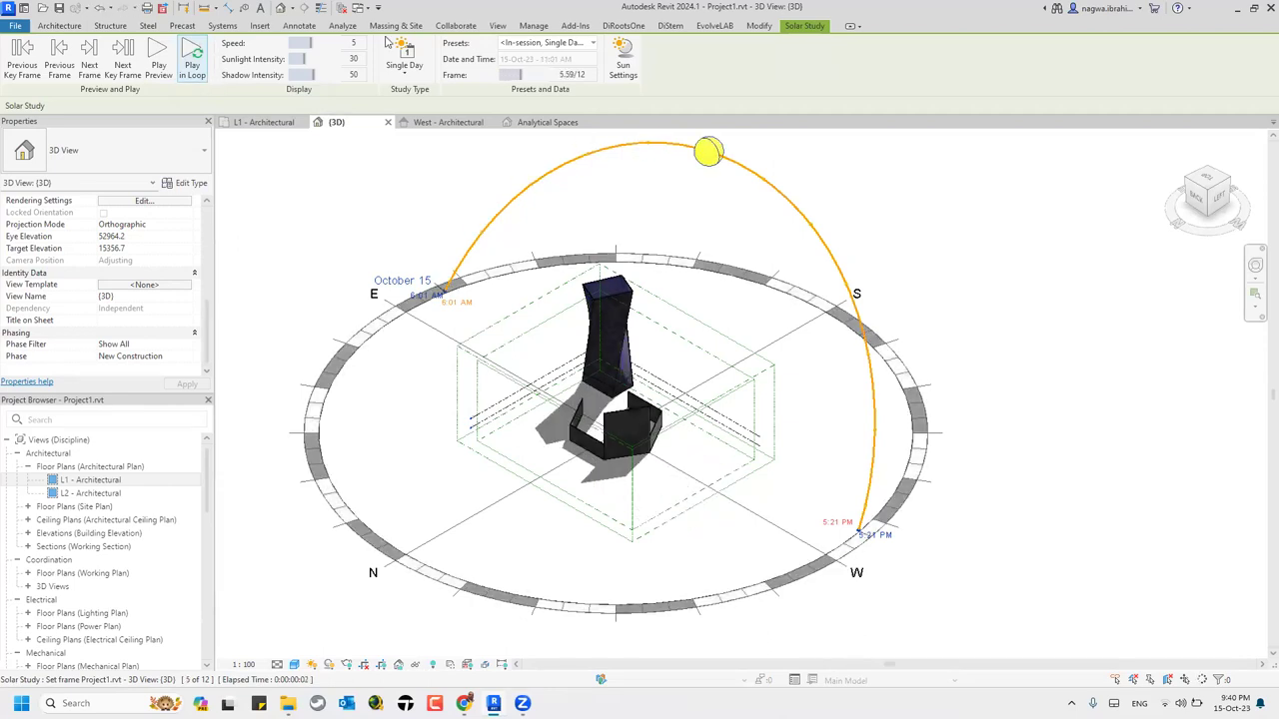
{"action": "left_click", "coordinate": [404, 74]}
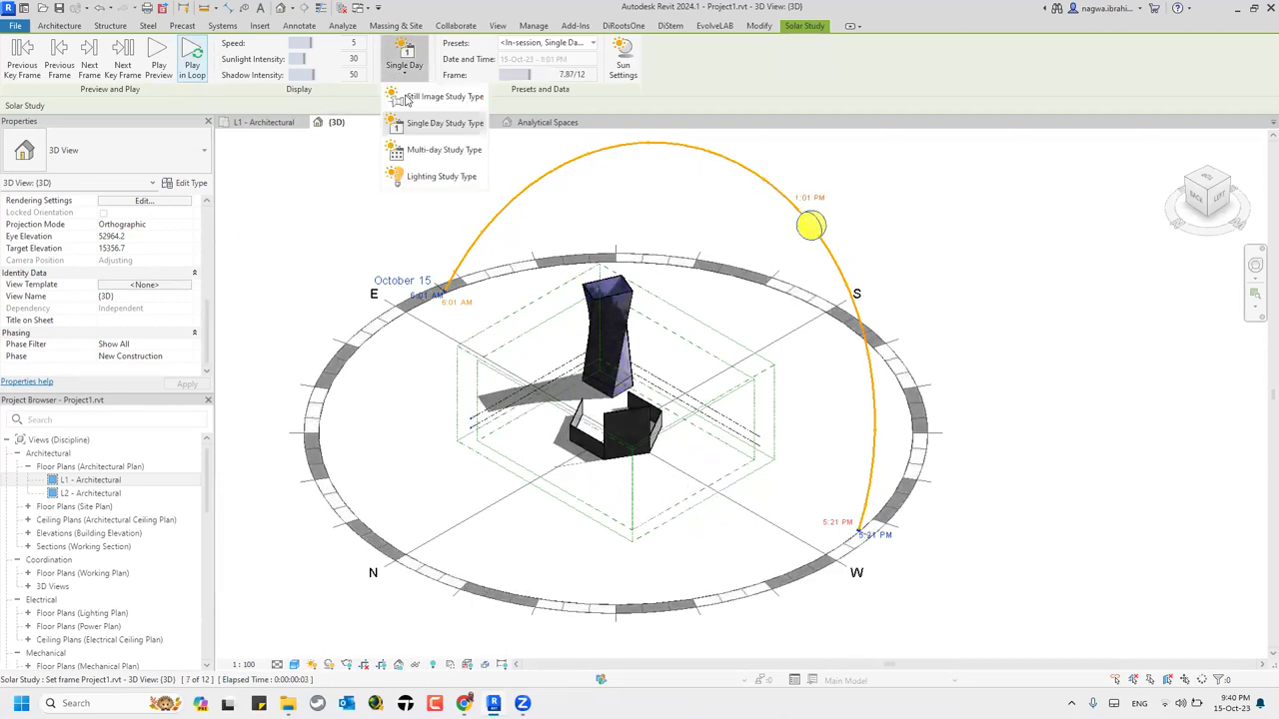
{"action": "left_click", "coordinate": [470, 149]}
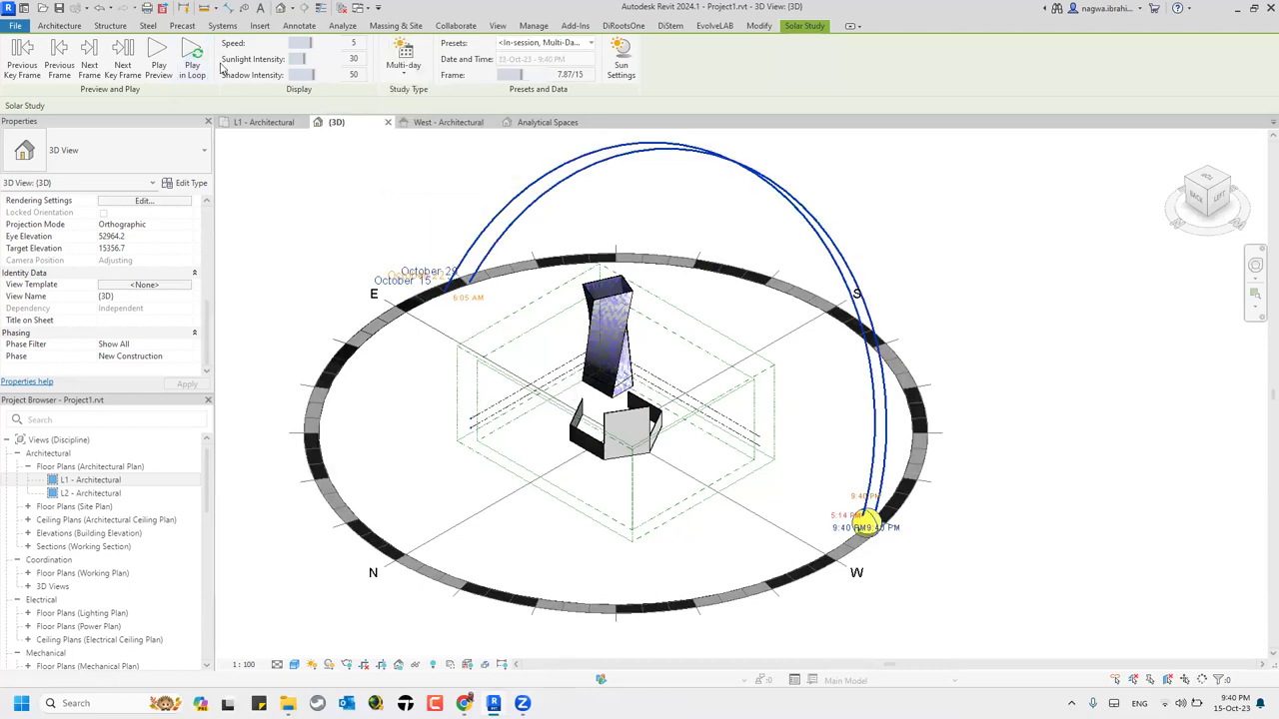
- Preview the Multi-day solar study, raise the playback speed to 7 and play it in a loop
{"action": "left_click", "coordinate": [160, 58]}
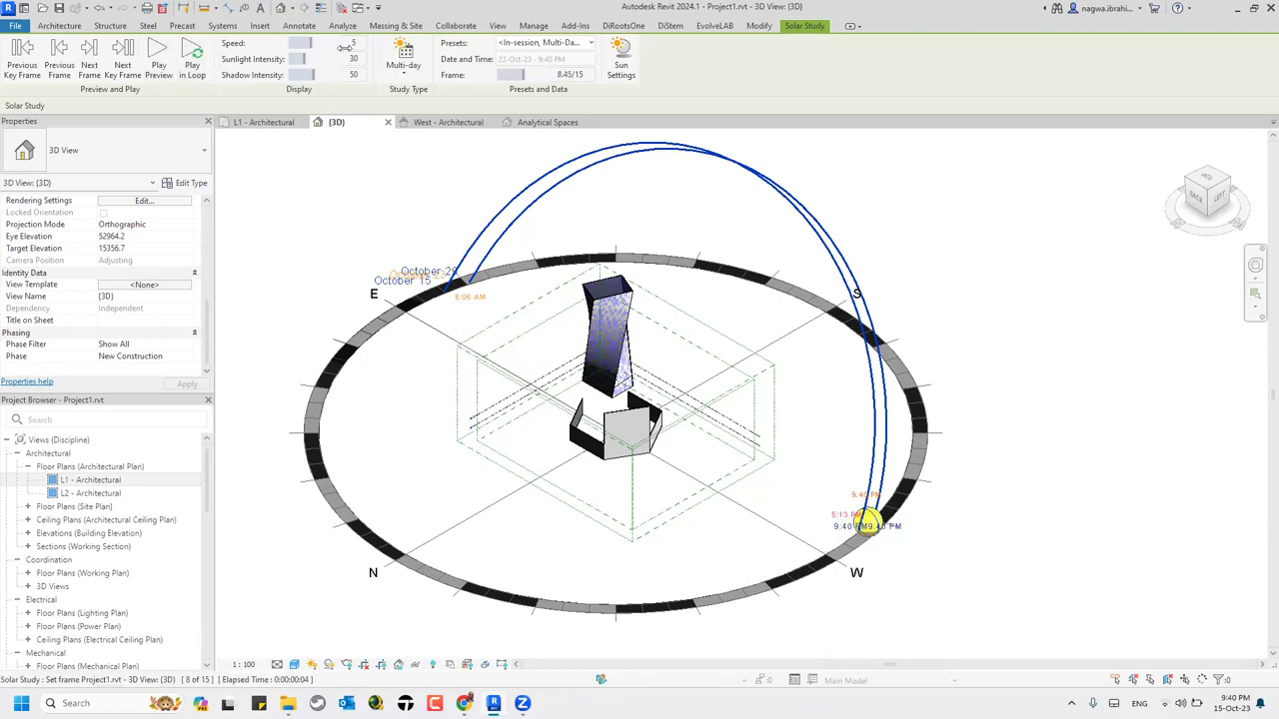
{"action": "left_click", "coordinate": [192, 64]}
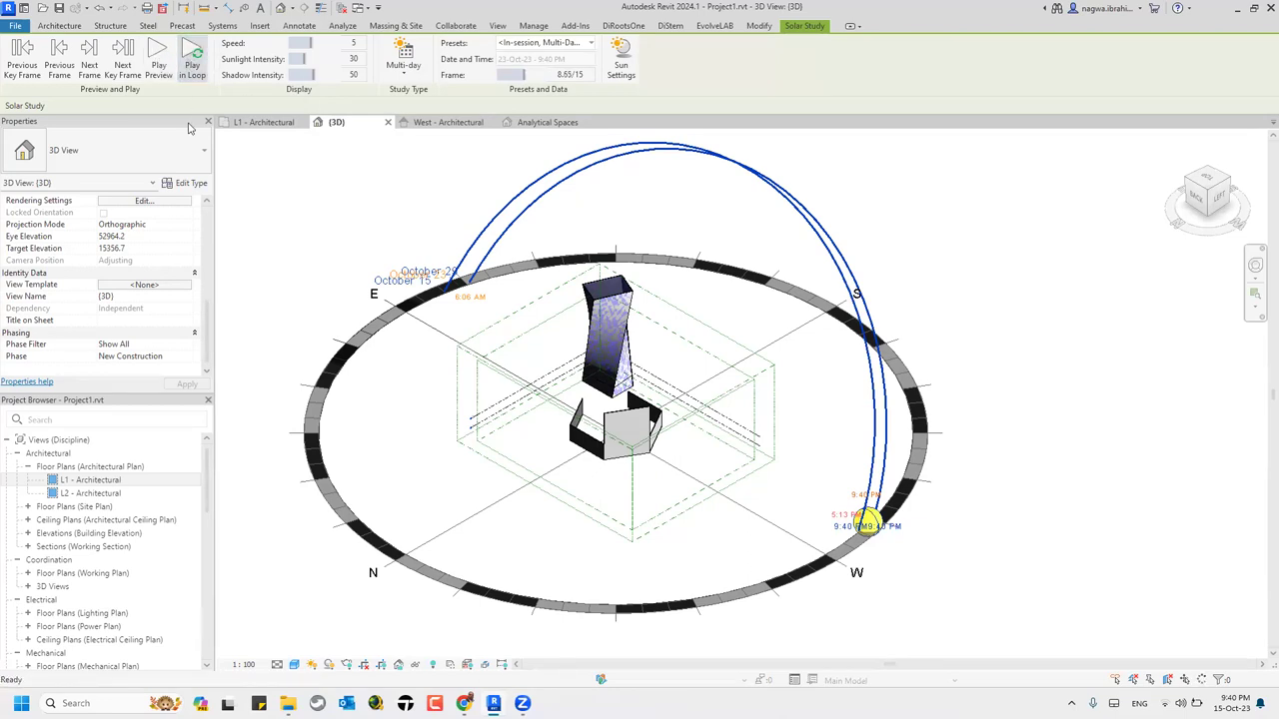
{"action": "left_click", "coordinate": [191, 70]}
{"action": "left_click_drag", "start_coordinate": [295, 56], "coordinate": [321, 50]}
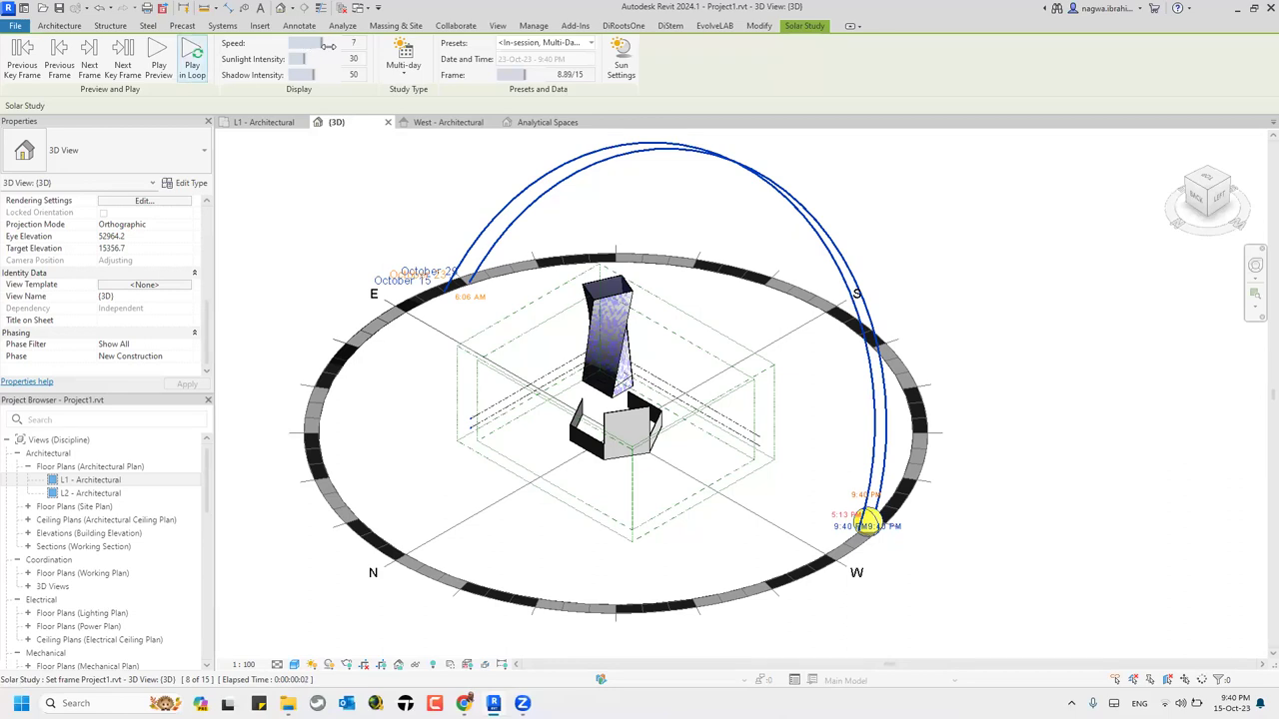
{"action": "left_click", "coordinate": [124, 50]}
{"action": "left_click", "coordinate": [192, 68]}
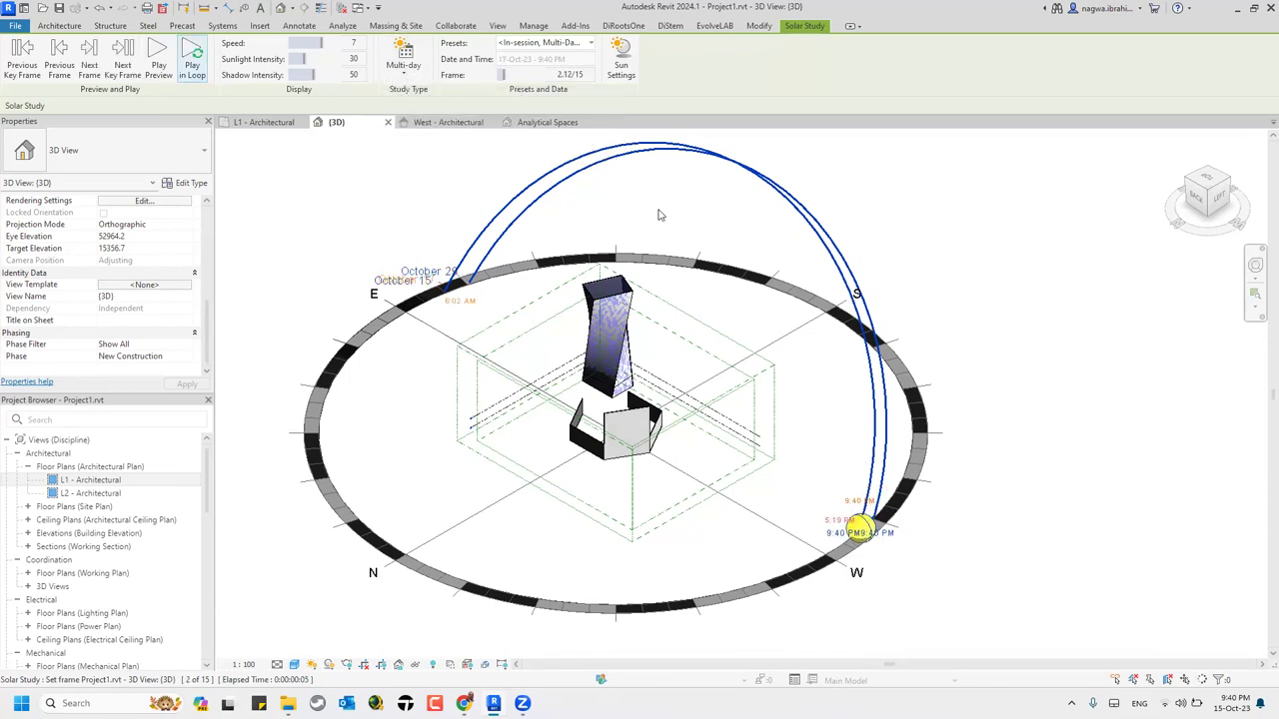
- Try the Lighting study type and return to the Multi-day study type
{"action": "left_click", "coordinate": [403, 62]}
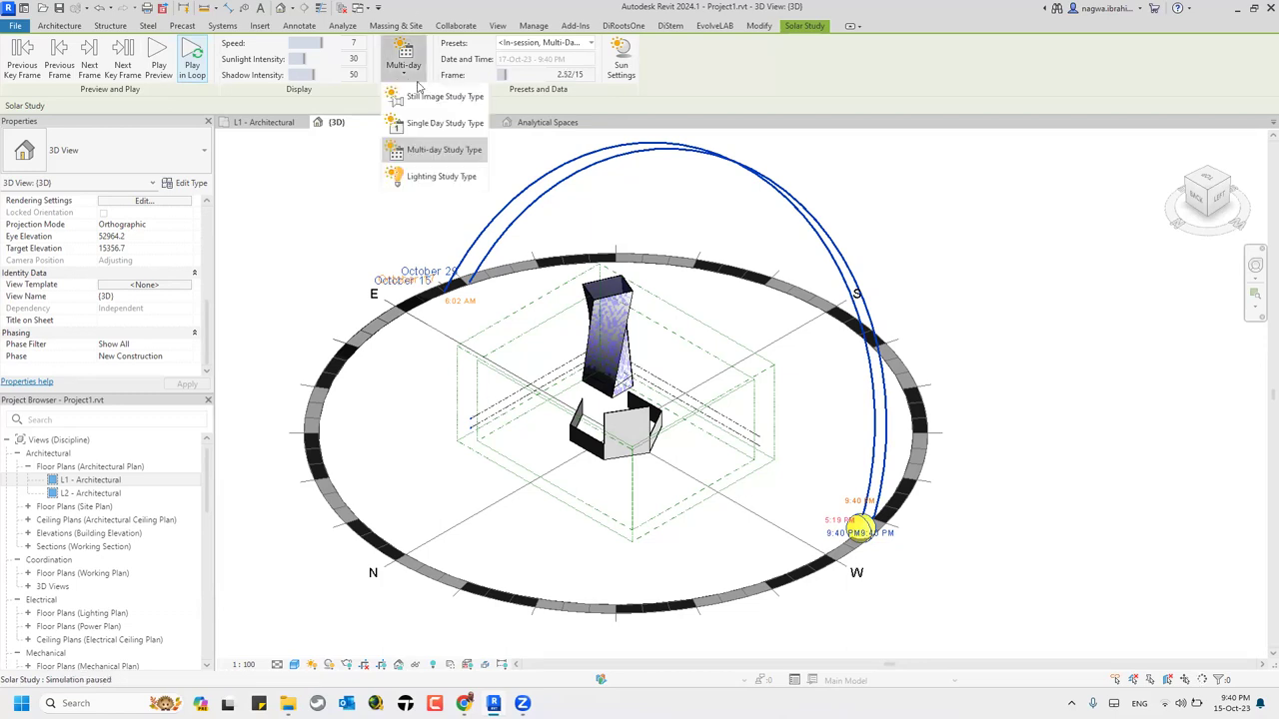
{"action": "left_click", "coordinate": [466, 178]}
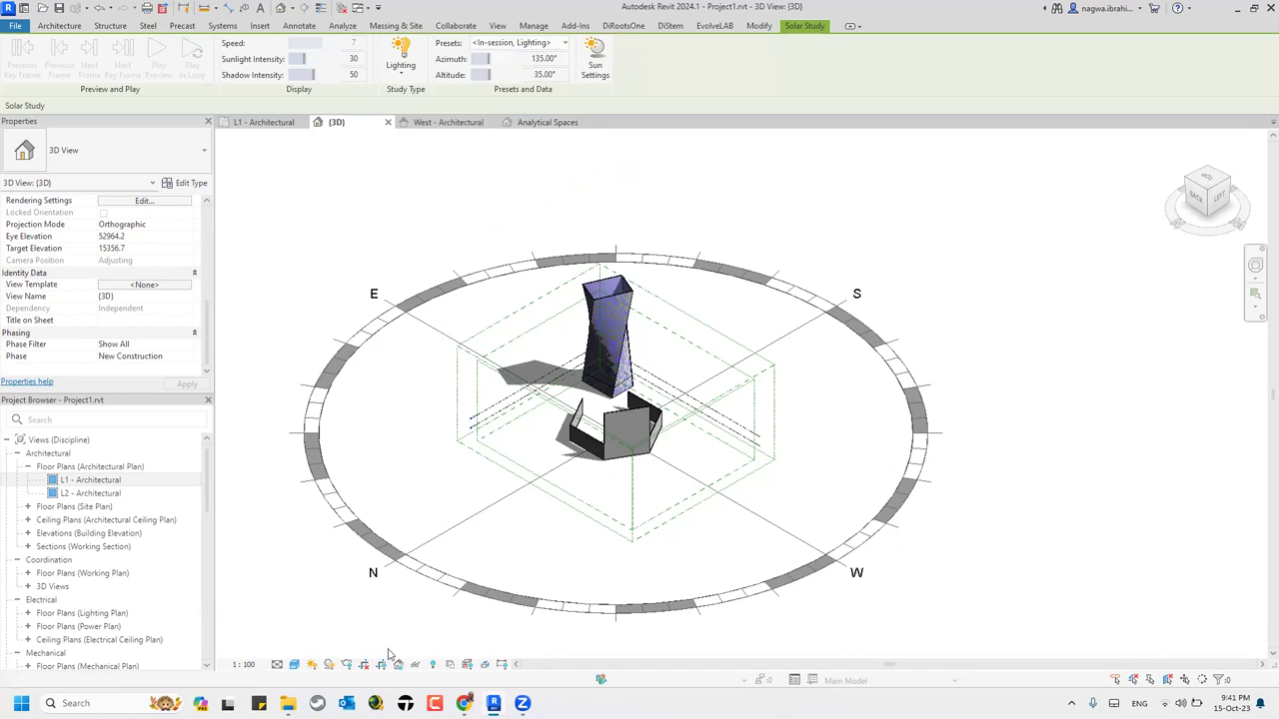
{"action": "left_click", "coordinate": [410, 76]}
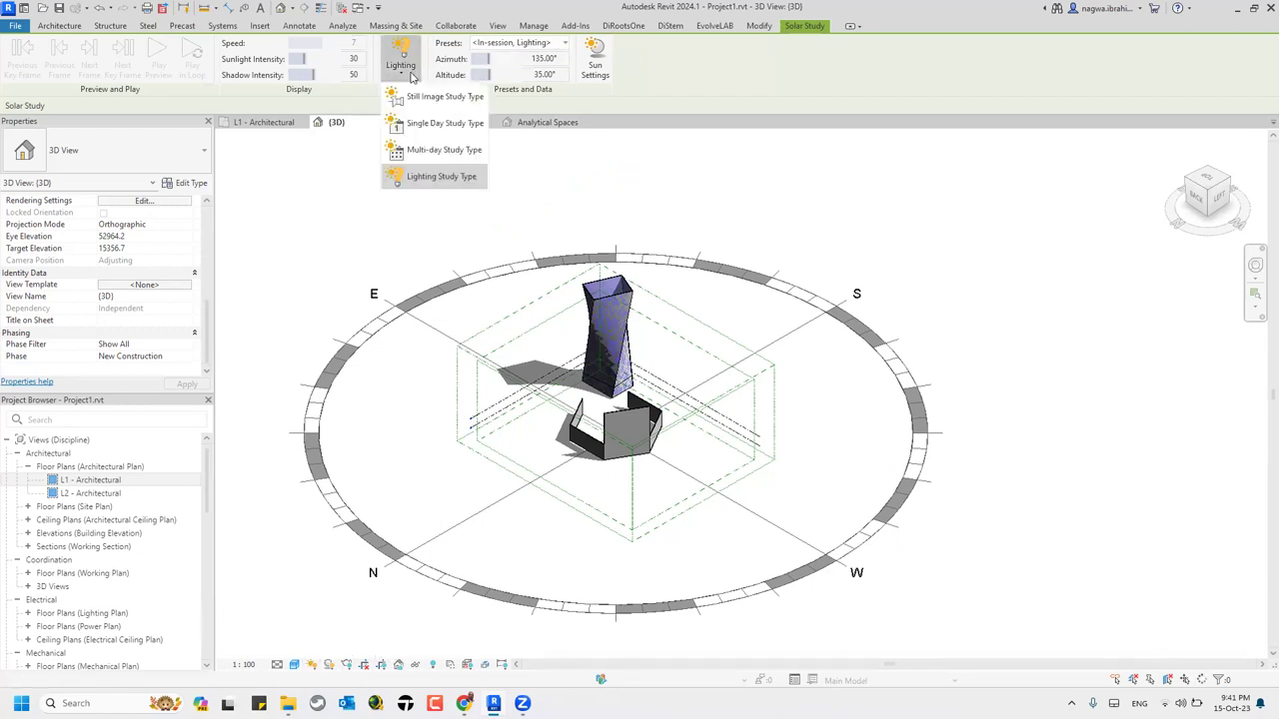
{"action": "left_click", "coordinate": [469, 150]}
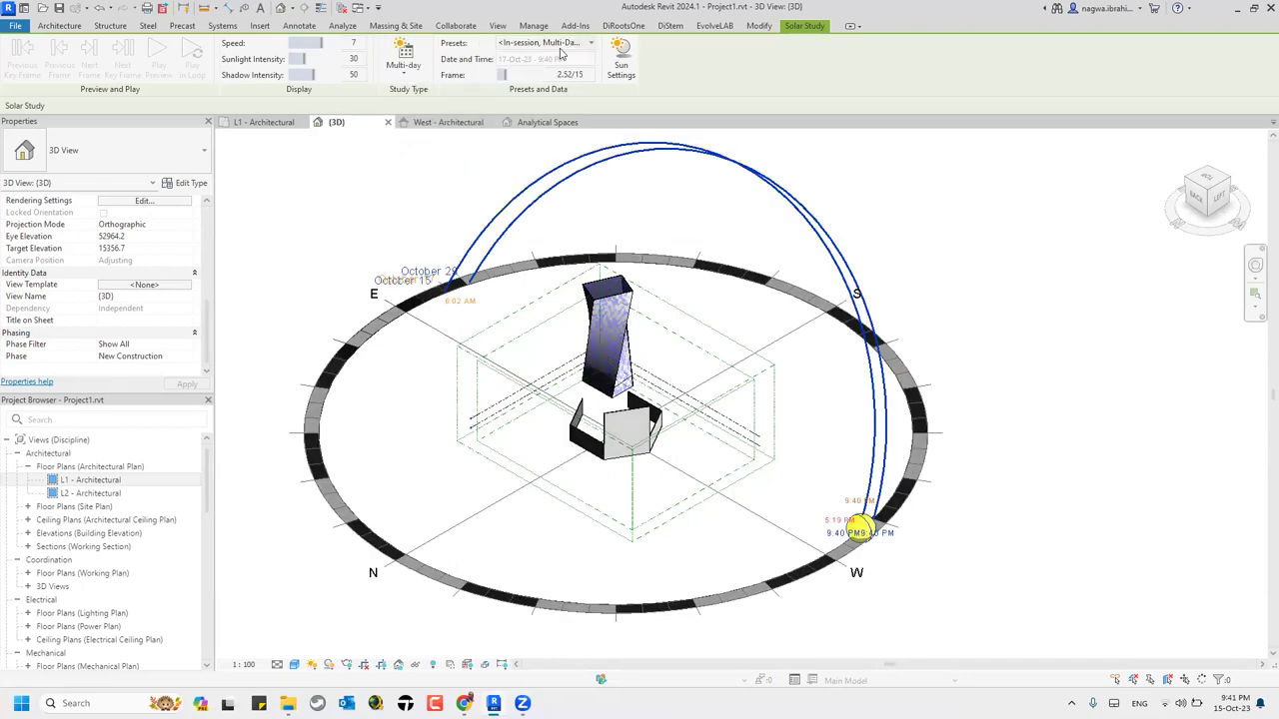
- Load the Summer Solar Study preset and play it in the 3D view
{"action": "left_click", "coordinate": [530, 43]}
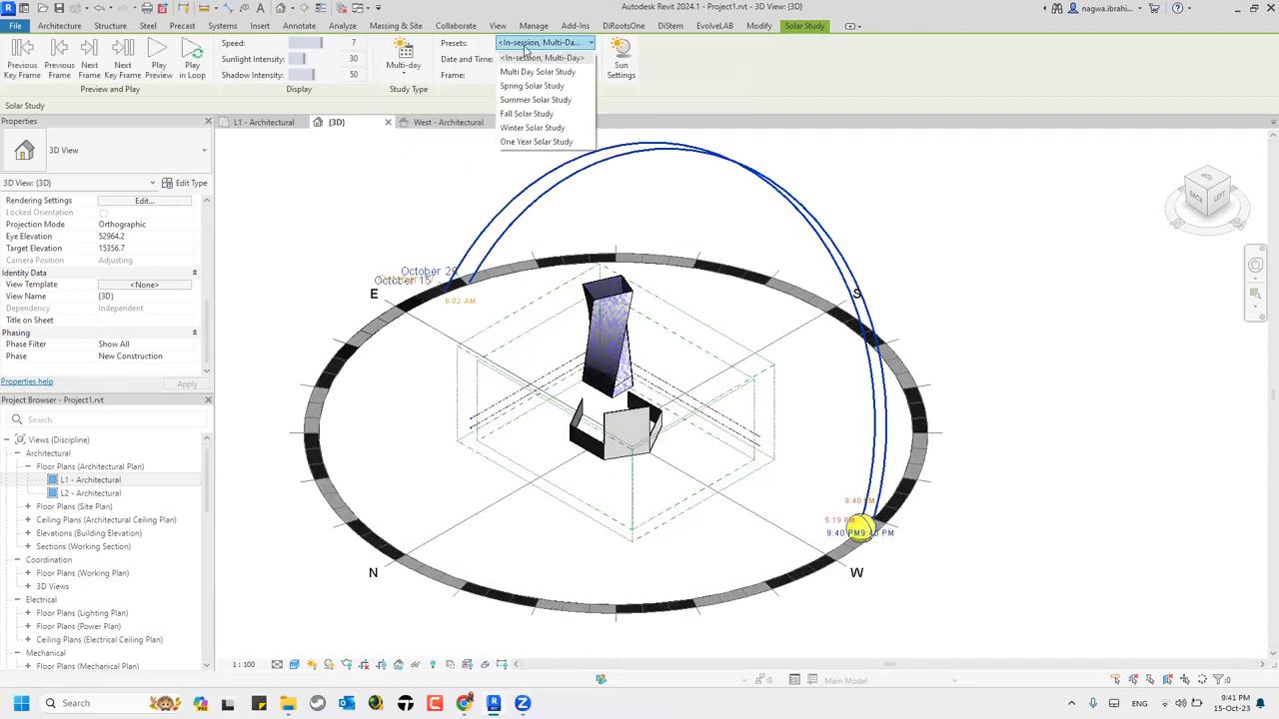
{"action": "left_click", "coordinate": [537, 100]}
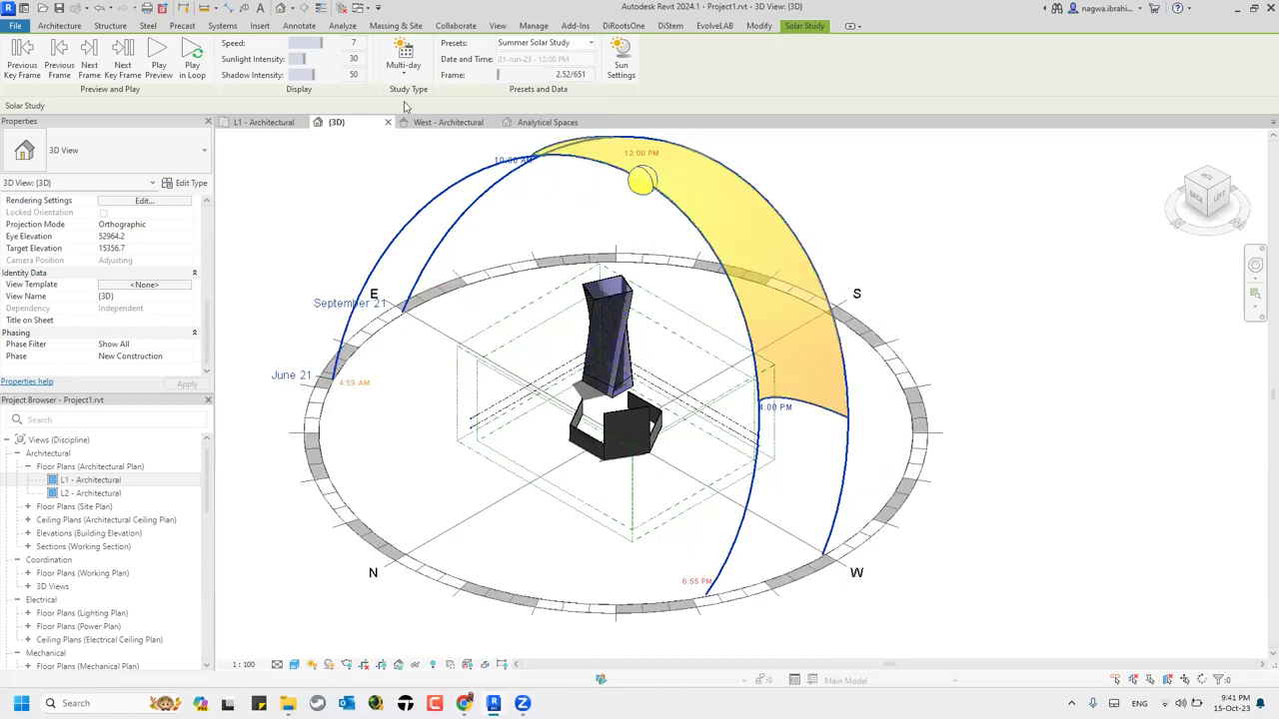
{"action": "left_click", "coordinate": [188, 51]}
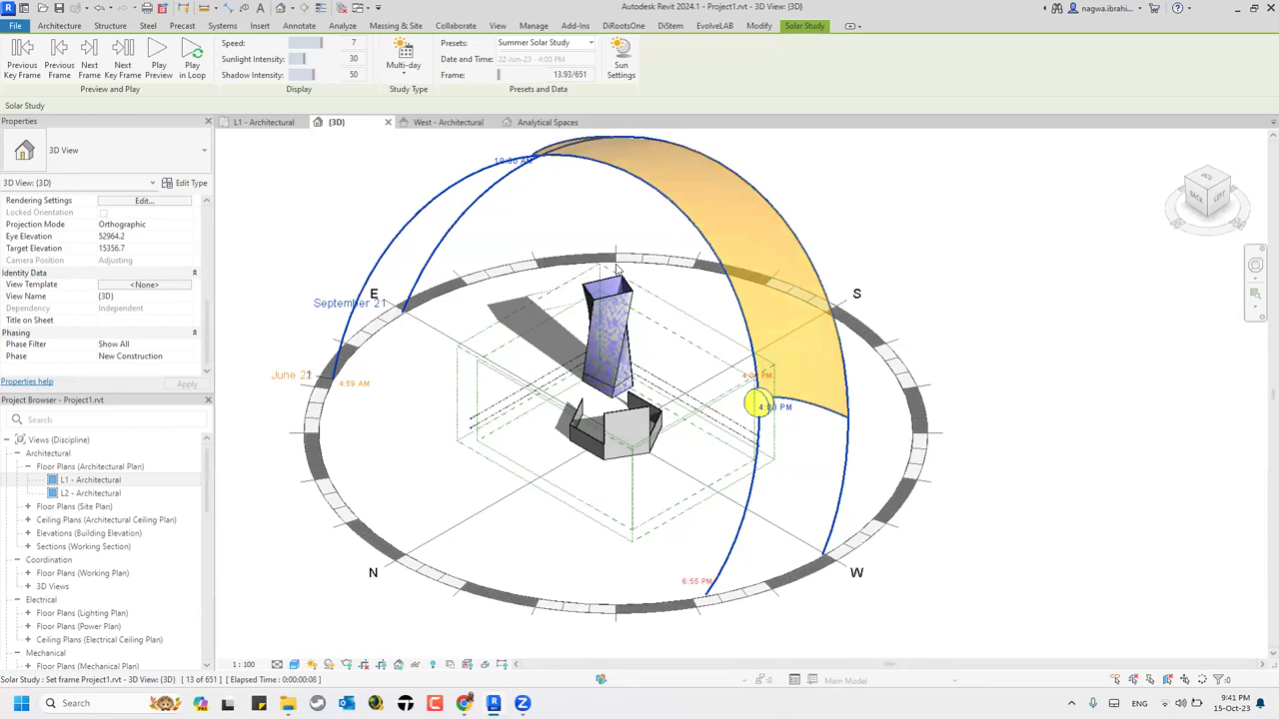
- Review the date range, time range and interval of the Summer Solar Study in the sun settings
{"action": "left_click", "coordinate": [617, 62]}
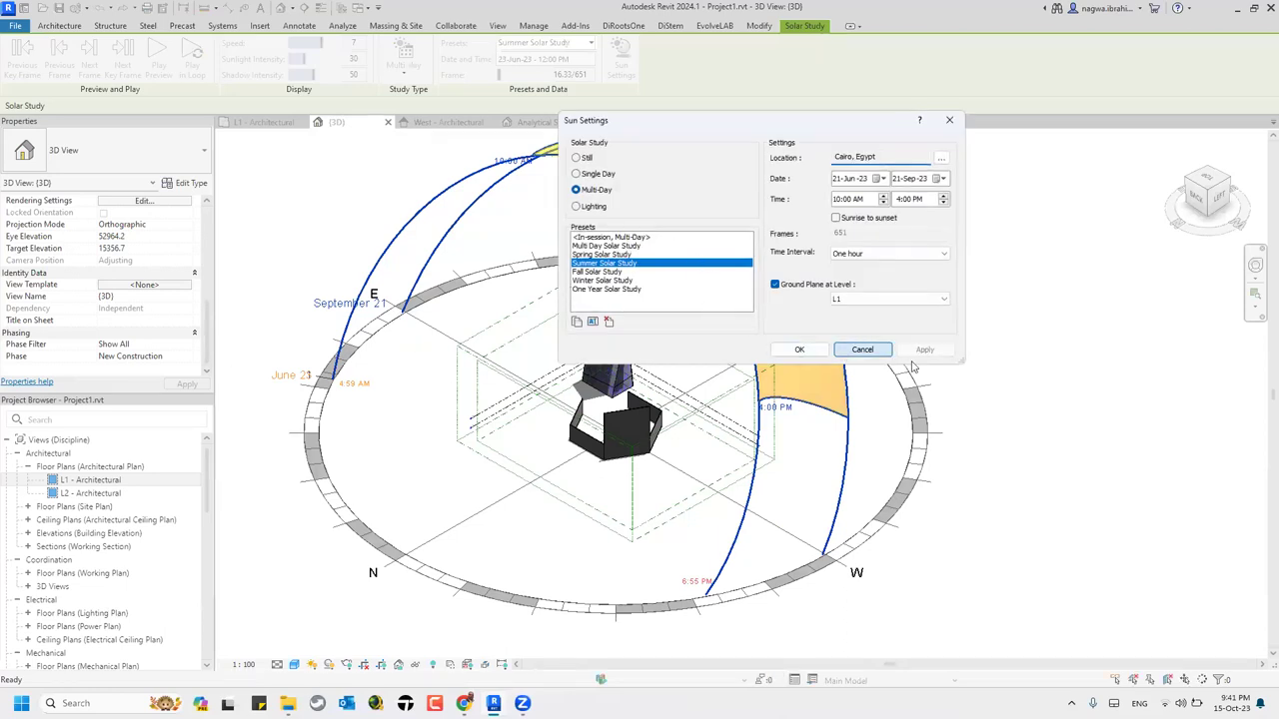
{"action": "left_click", "coordinate": [862, 349]}
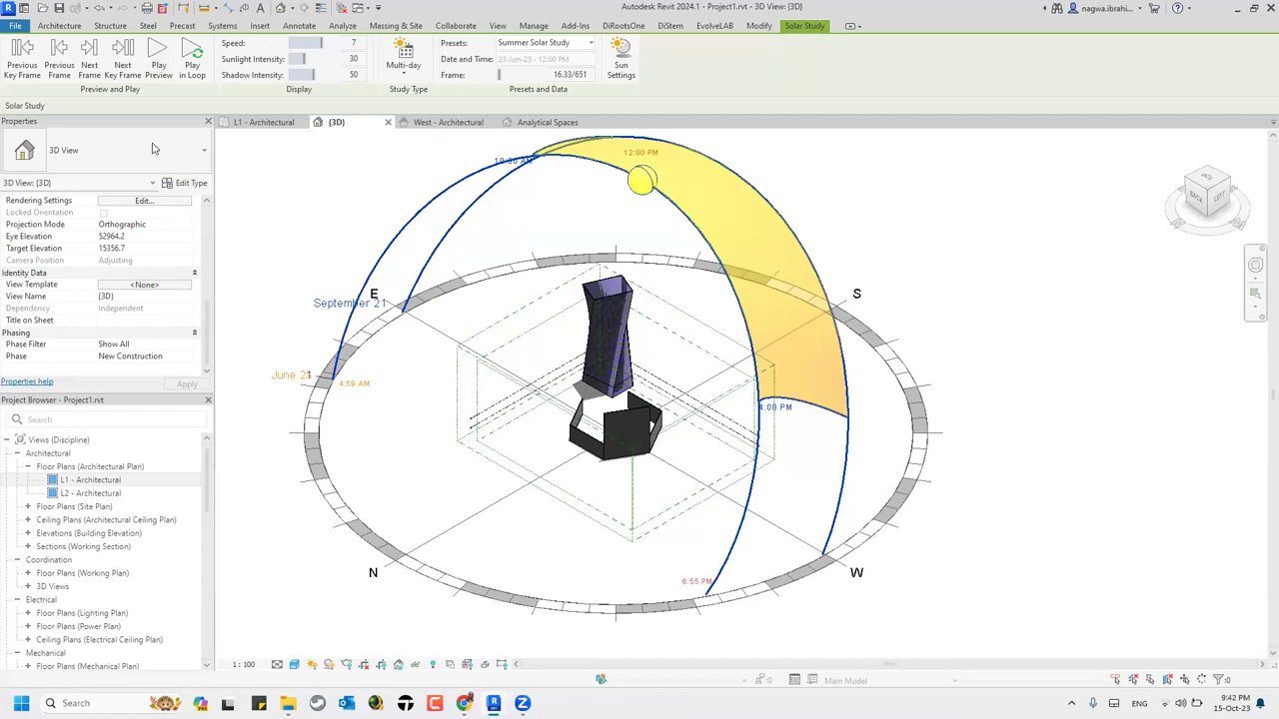
- Try a solar study animation export of all frames in the Realistic visual style with the time and date stamp included
{"action": "left_click", "coordinate": [13, 27]}
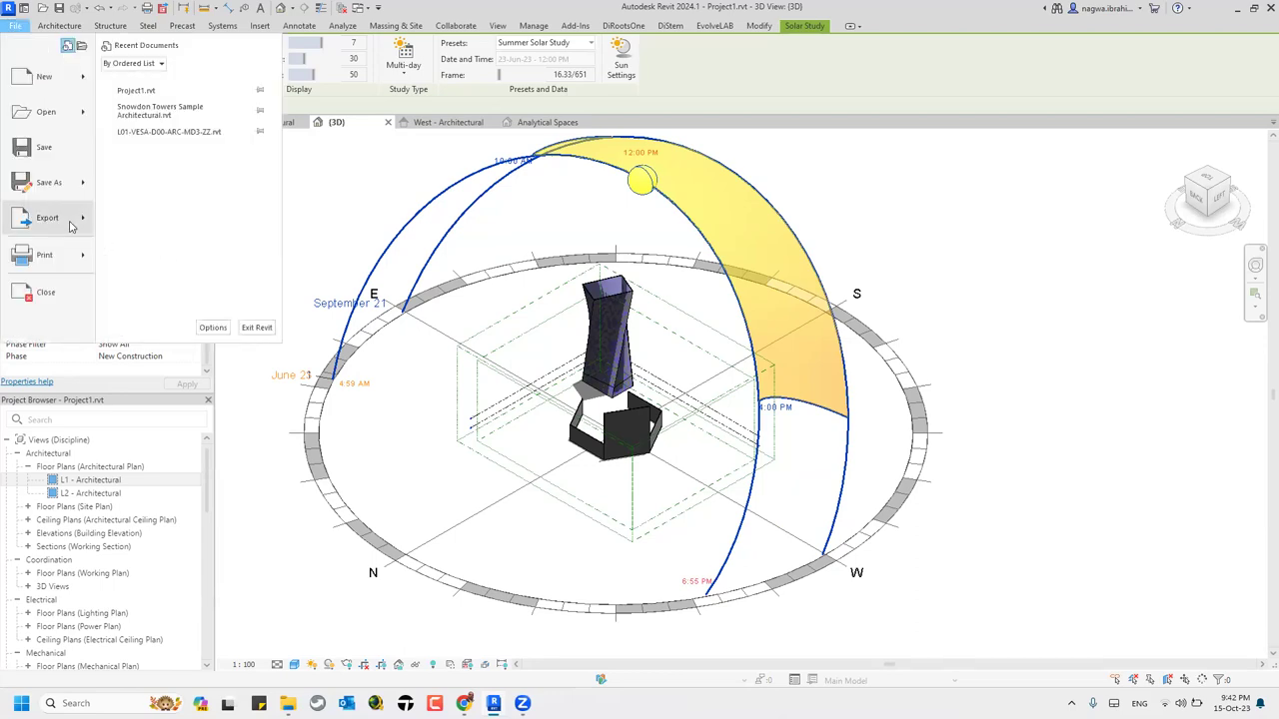
{"action": "left_click", "coordinate": [70, 227]}
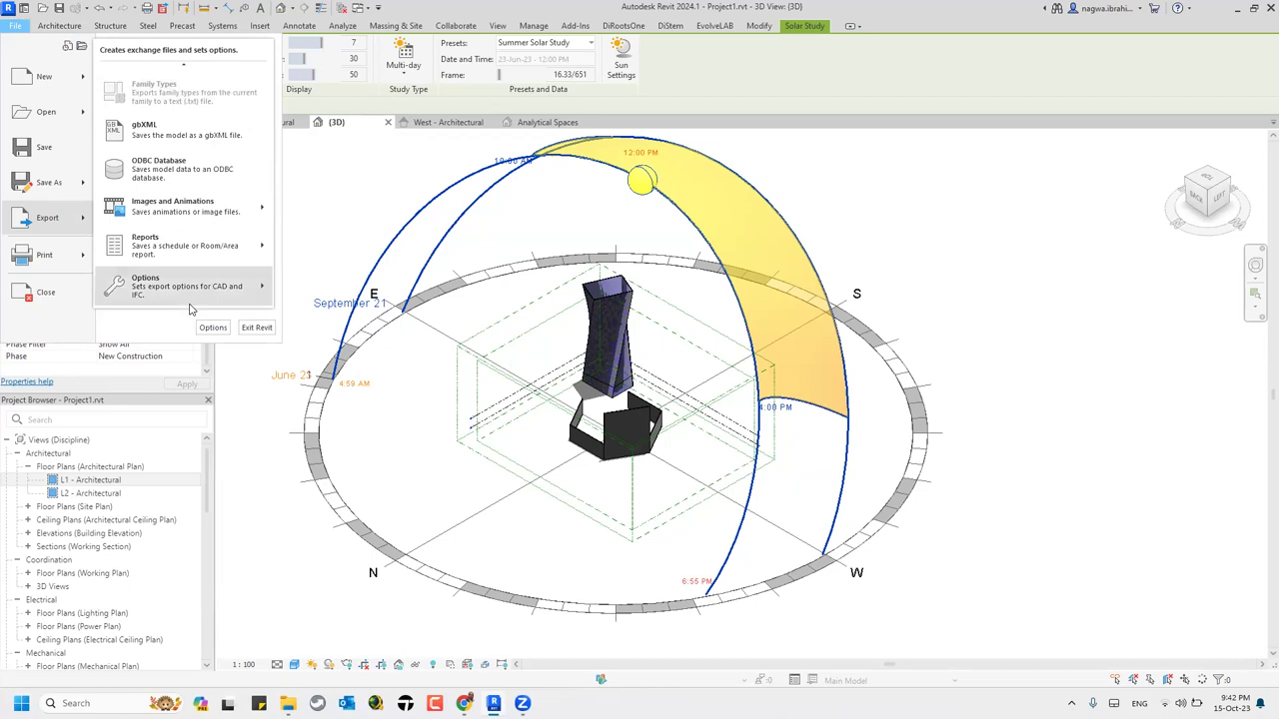
{"action": "mouse_move", "coordinate": [229, 252]}
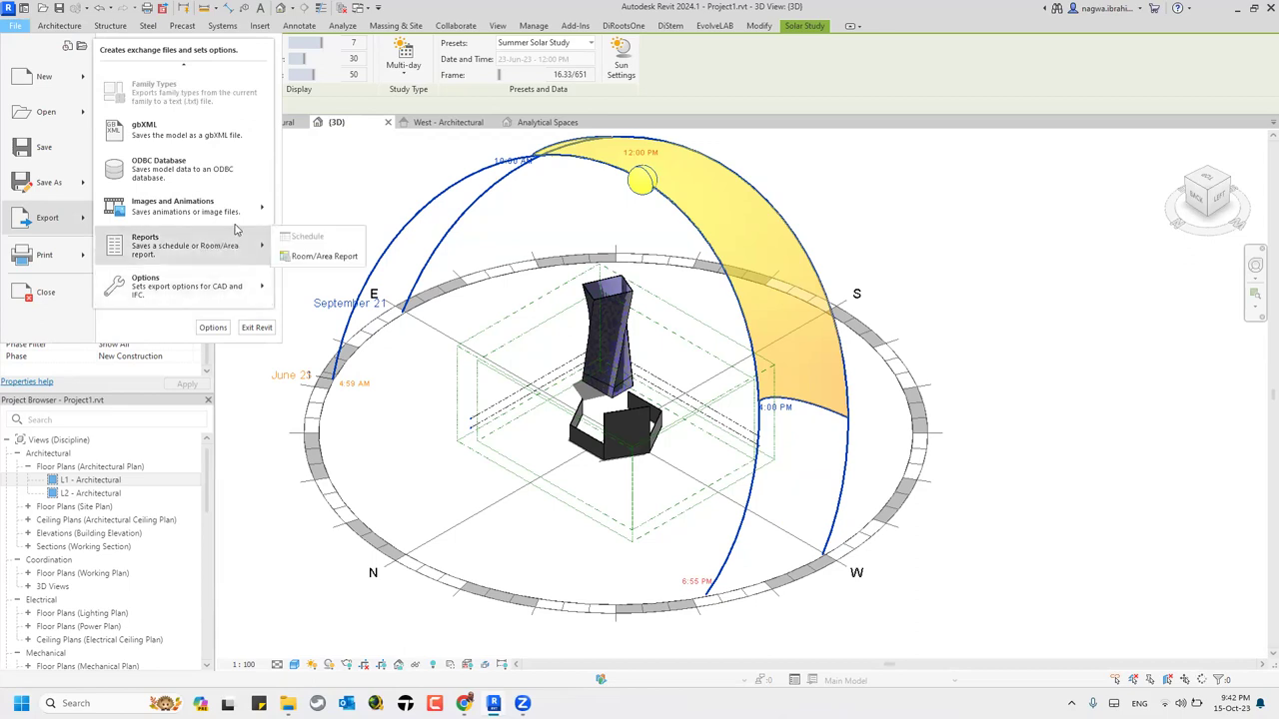
{"action": "mouse_move", "coordinate": [237, 210]}
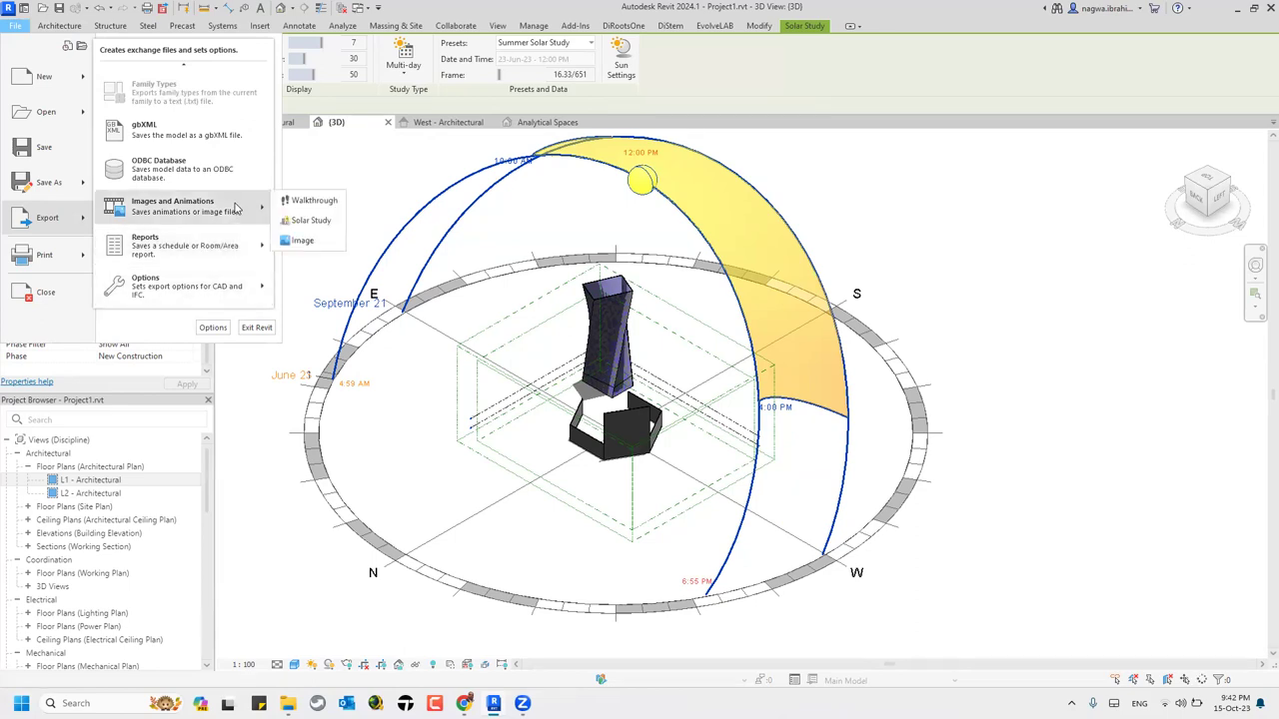
{"action": "left_click", "coordinate": [316, 220]}
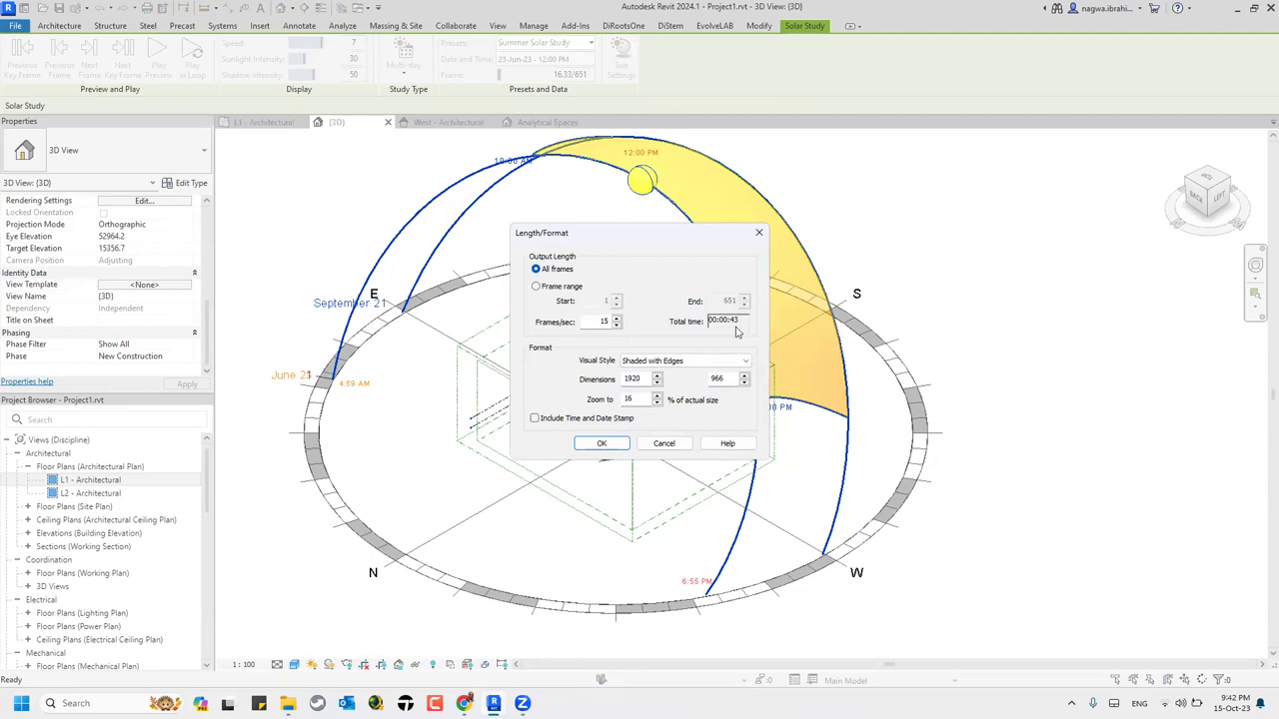
{"action": "left_click", "coordinate": [721, 364]}
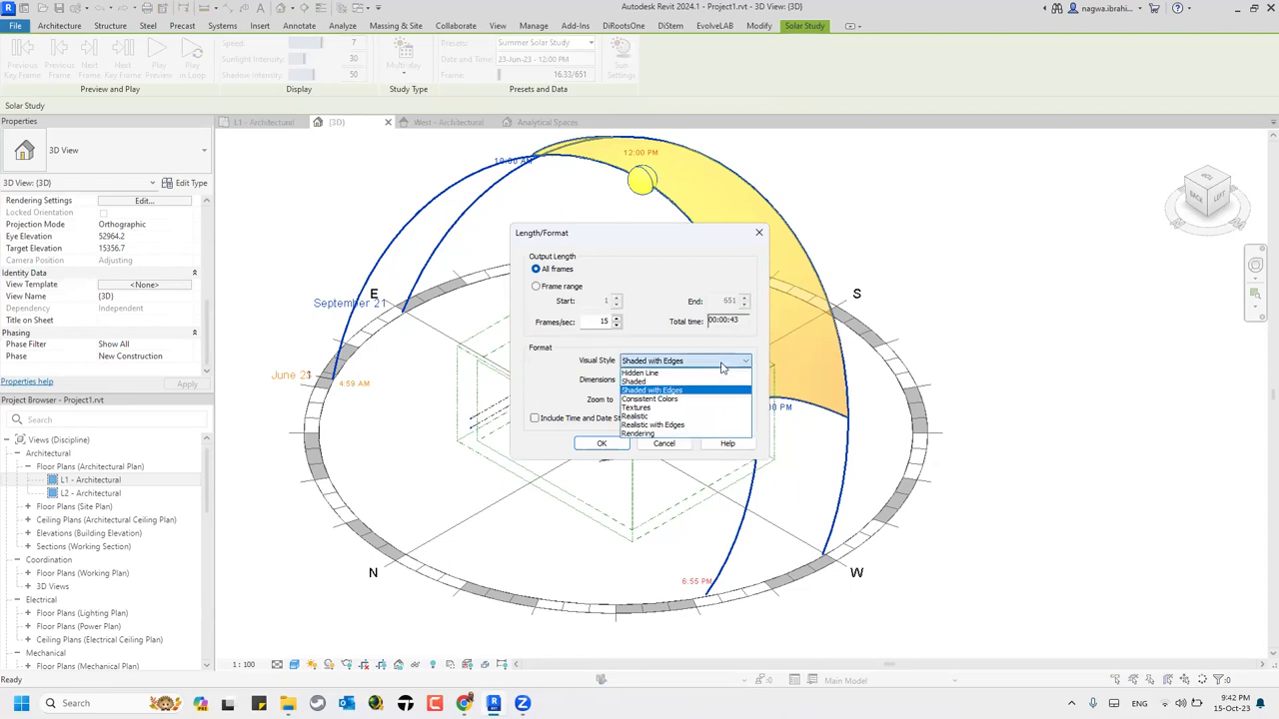
{"action": "left_click", "coordinate": [674, 416]}
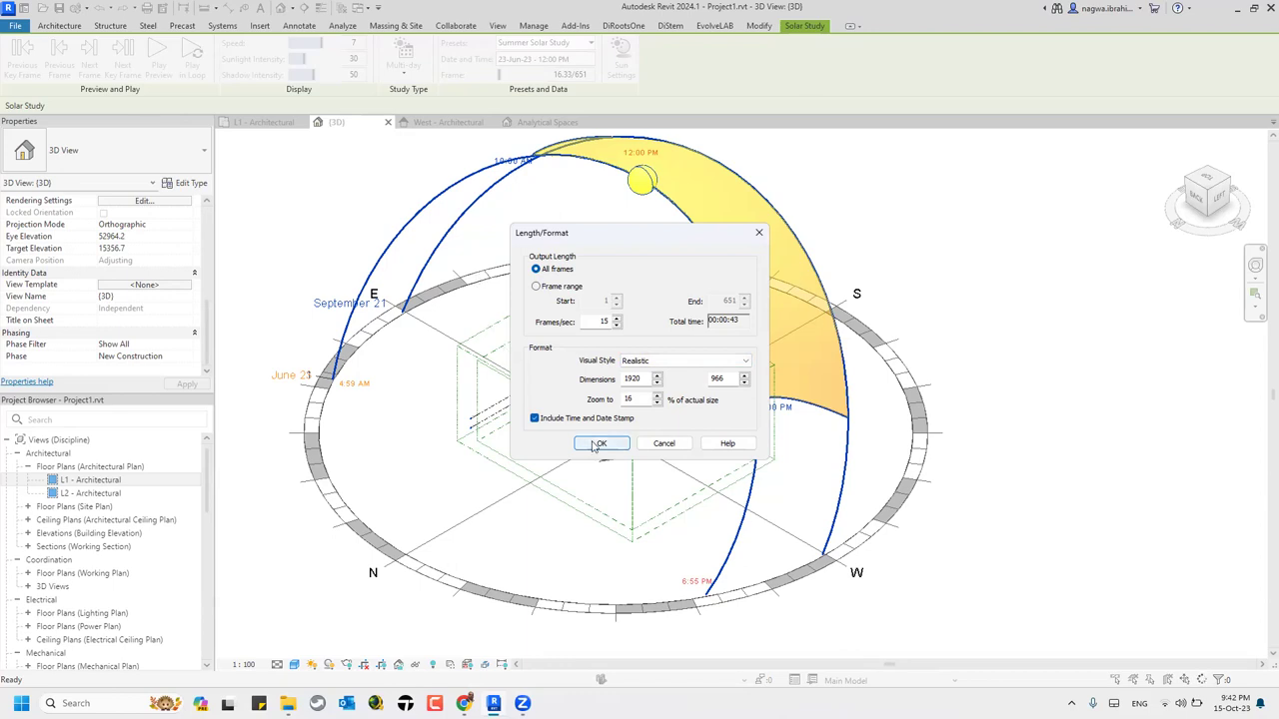
{"action": "left_click", "coordinate": [663, 444]}
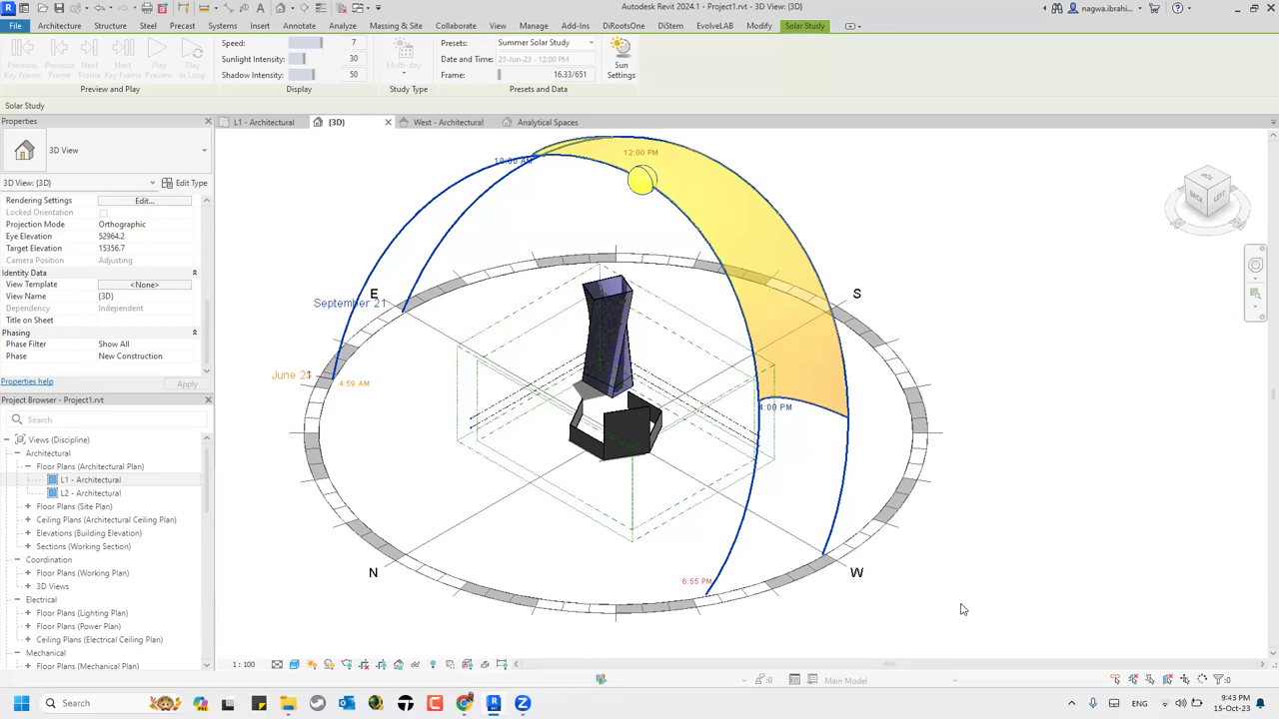
- Switch to the presentation in Chrome and review the sun path overview and Solar Studies Workflow slides
{"action": "mouse_move", "coordinate": [464, 704]}
{"action": "left_click", "coordinate": [483, 613]}
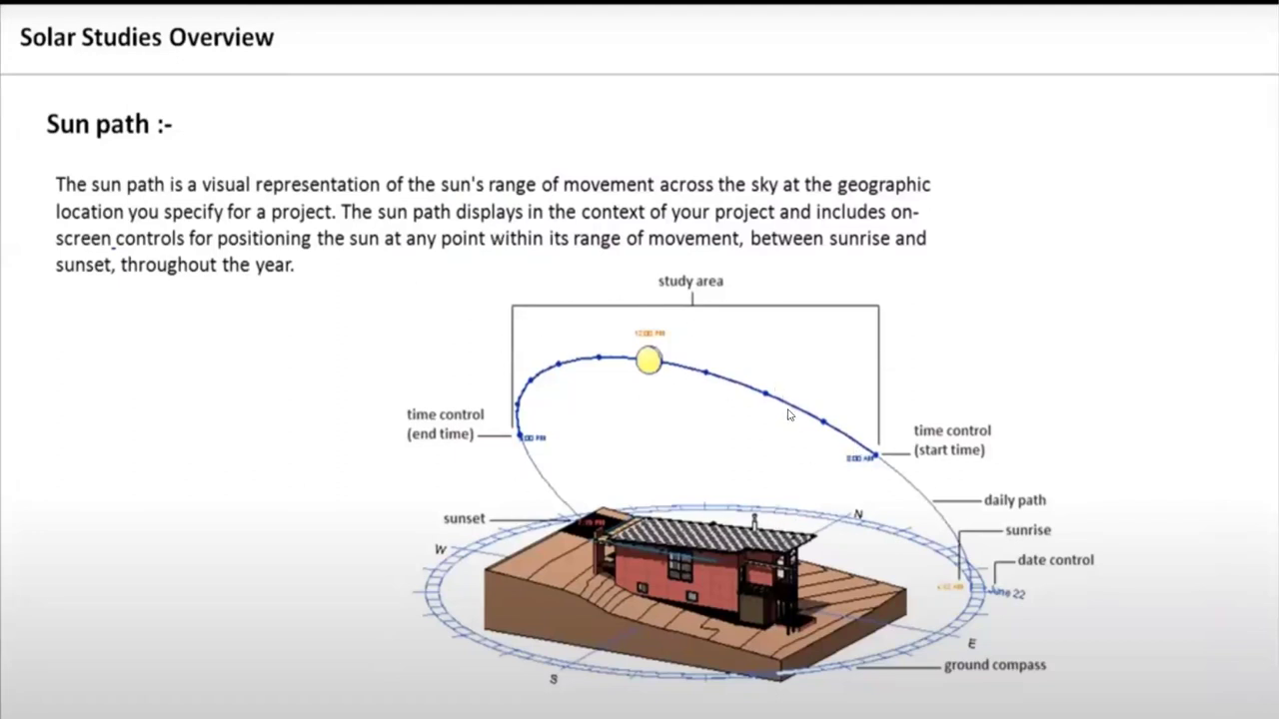
{"action": "left_click", "coordinate": [775, 462]}
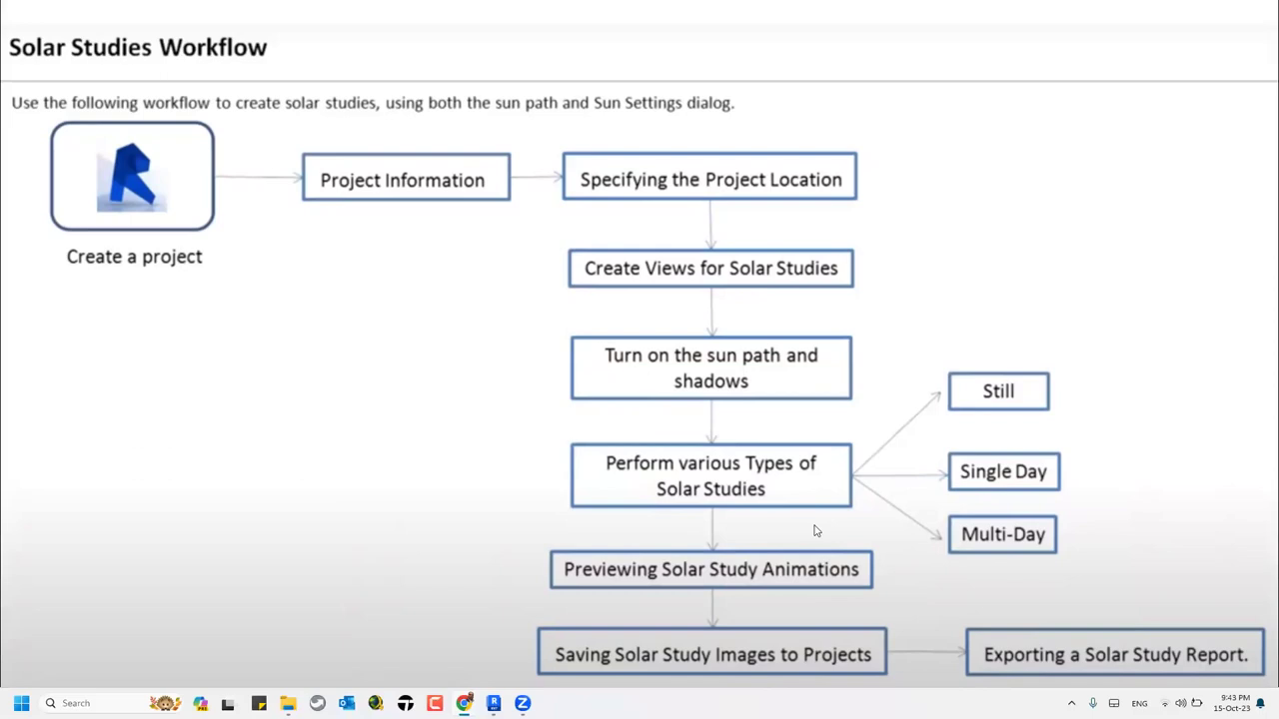
{"action": "key", "text": "Right"}
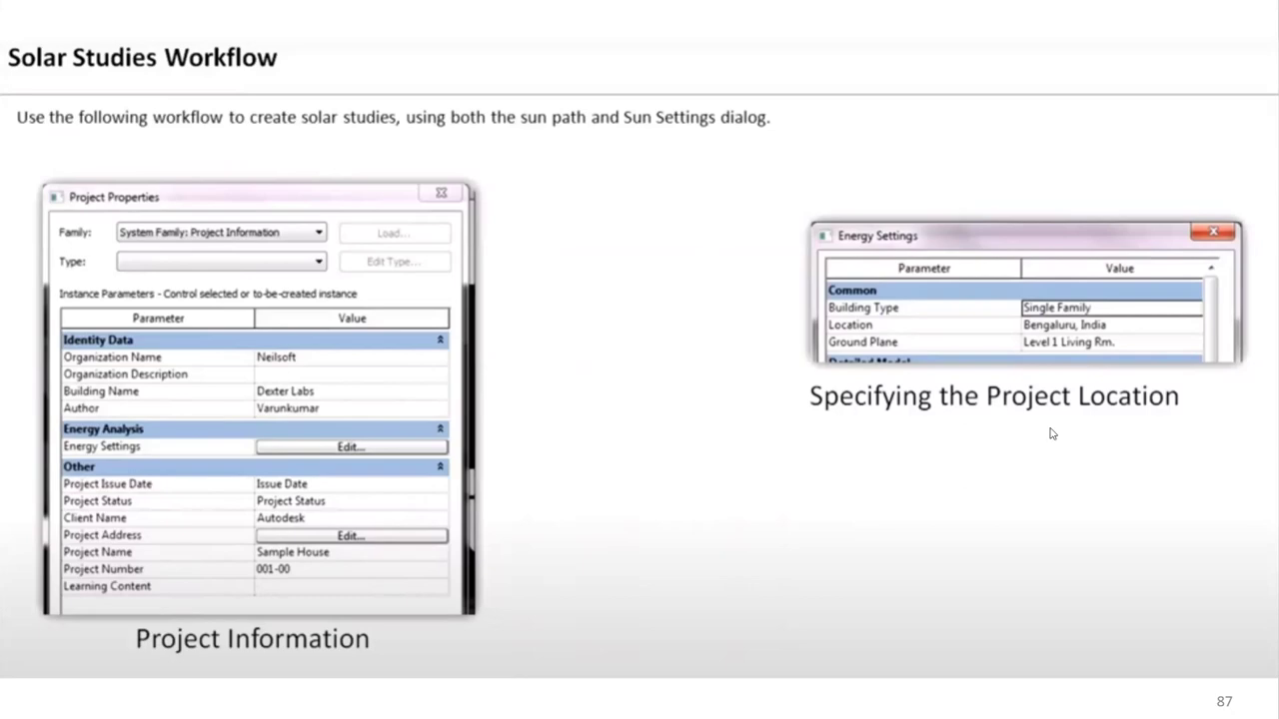
{"action": "key", "text": "Right"}
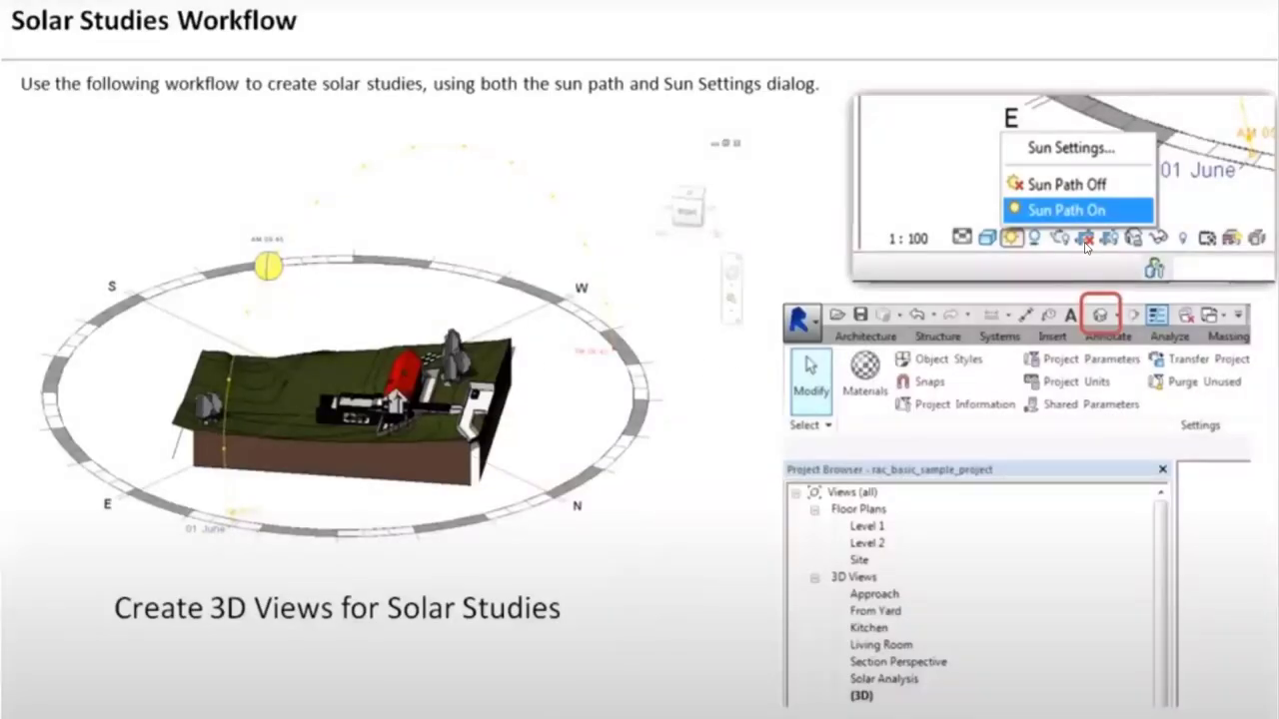
{"action": "key", "text": "Right"}
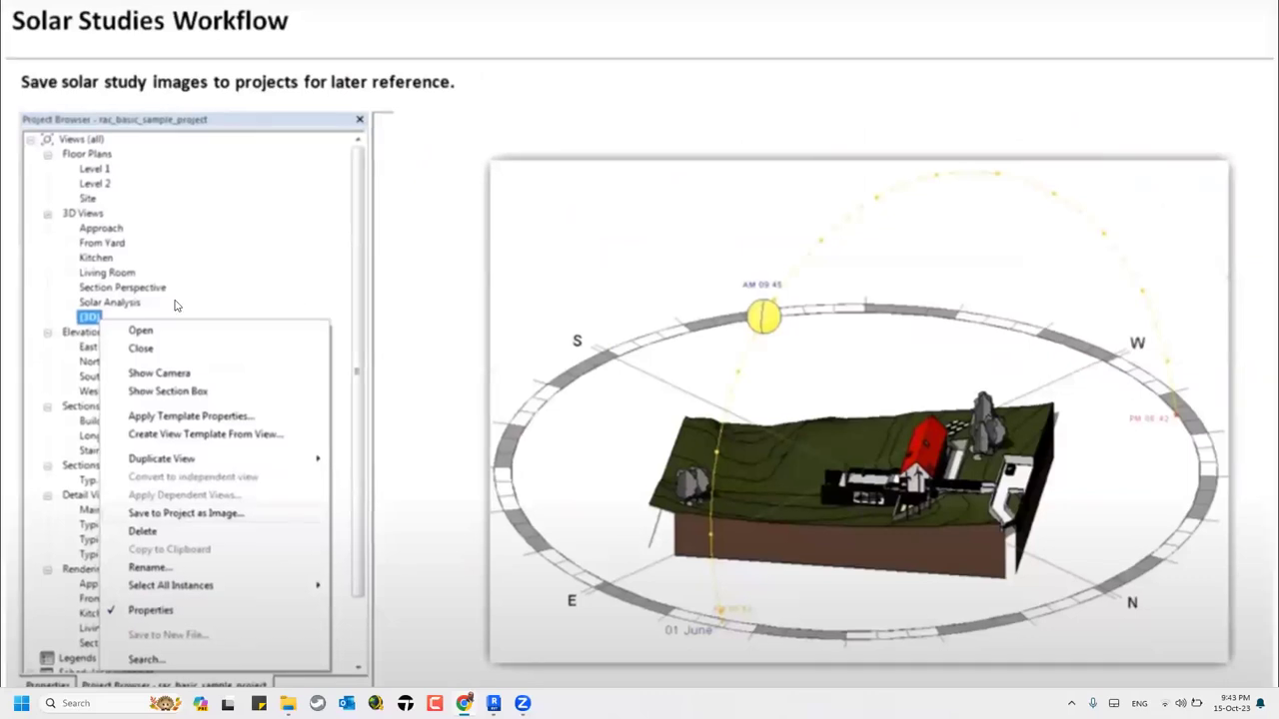
- Switch back to Revit and open the L1 - Architectural floor plan
{"action": "key", "text": "alt+Tab"}
{"action": "key", "text": "alt+Tab"}
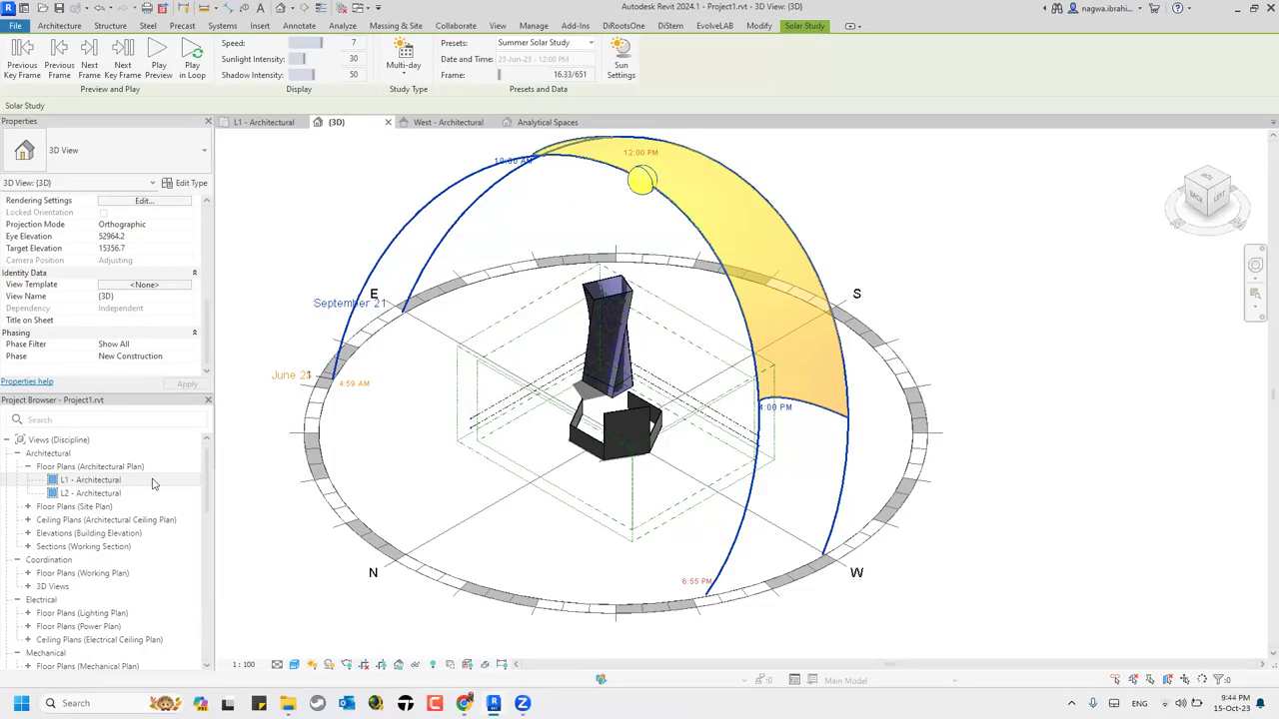
{"action": "double_click", "coordinate": [153, 480]}
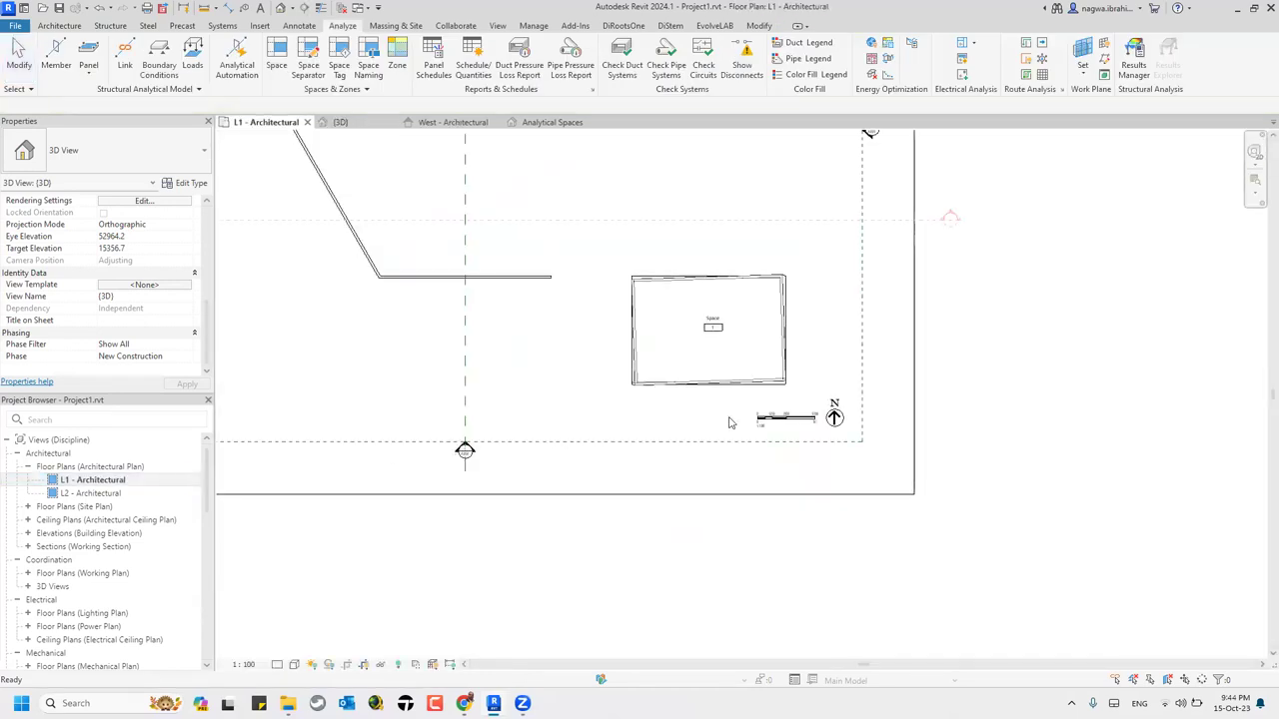
{"action": "scroll", "coordinate": [525, 531], "scroll_direction": "down", "scroll_amount": 4}
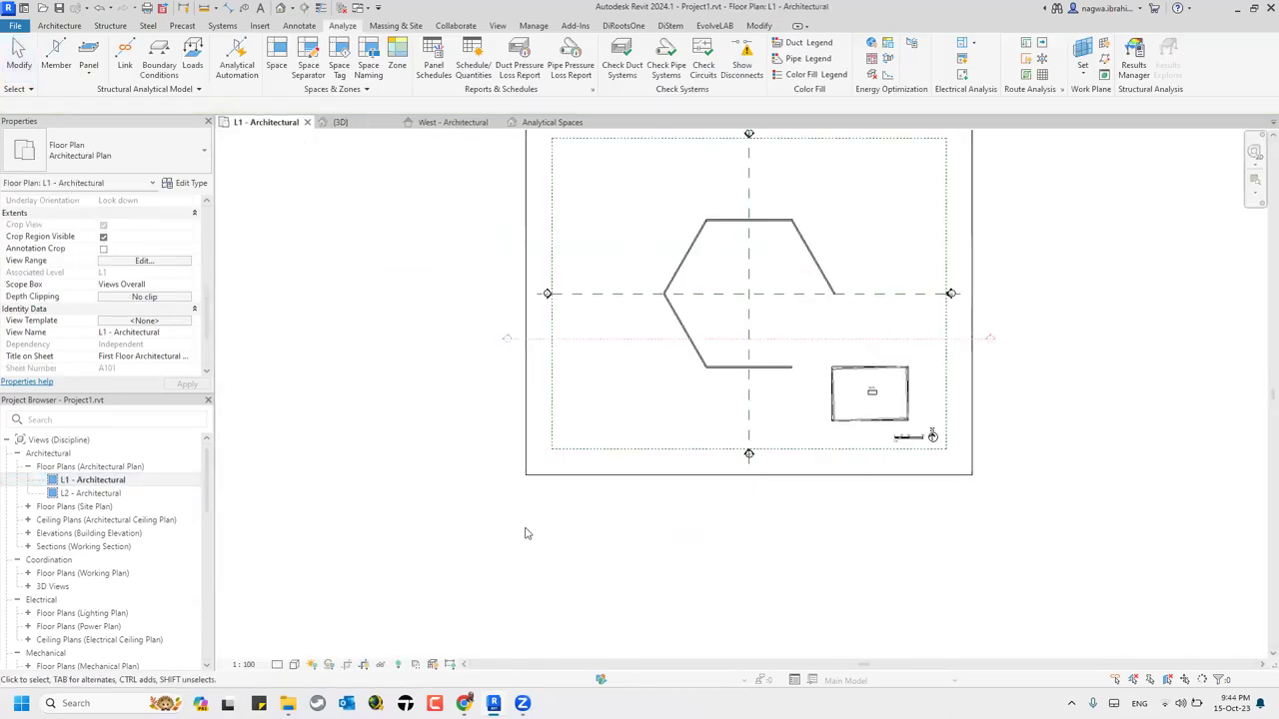
- Run a still solar study in the L1 - Architectural plan using the Consistent Colors visual style, with the date set to 08-Oct-23
{"action": "left_click", "coordinate": [313, 662]}
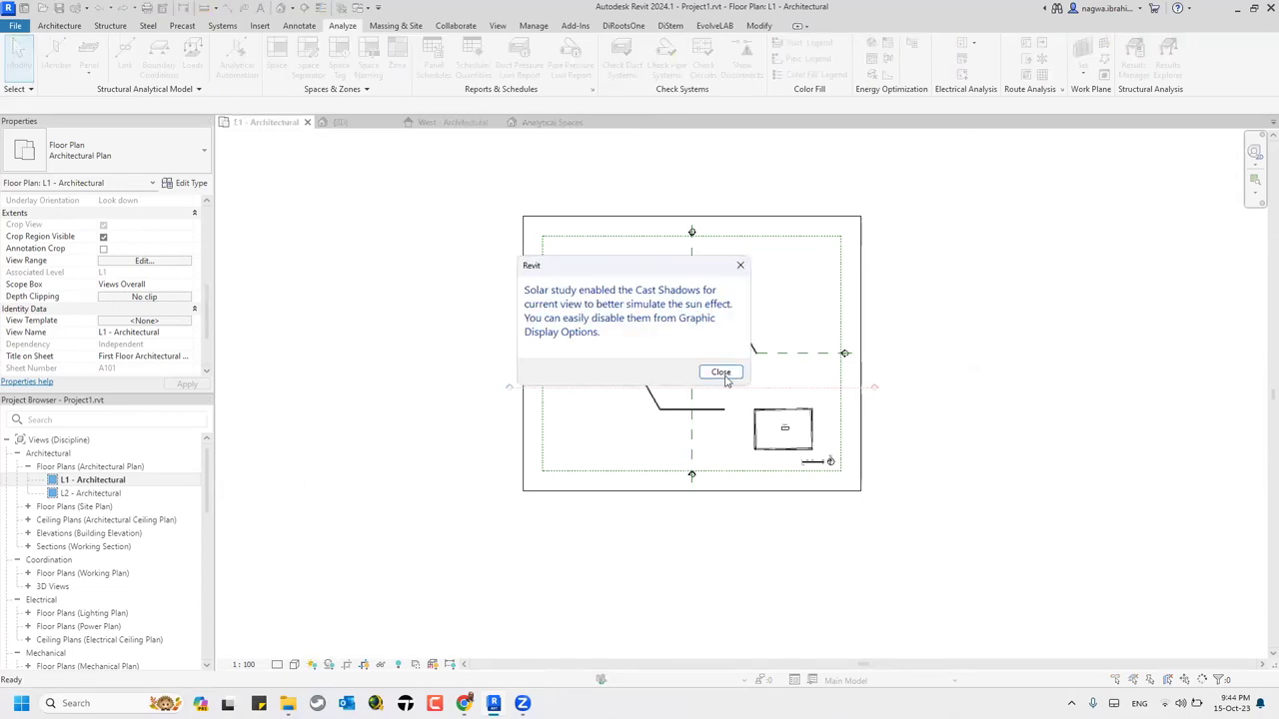
{"action": "left_click", "coordinate": [728, 373]}
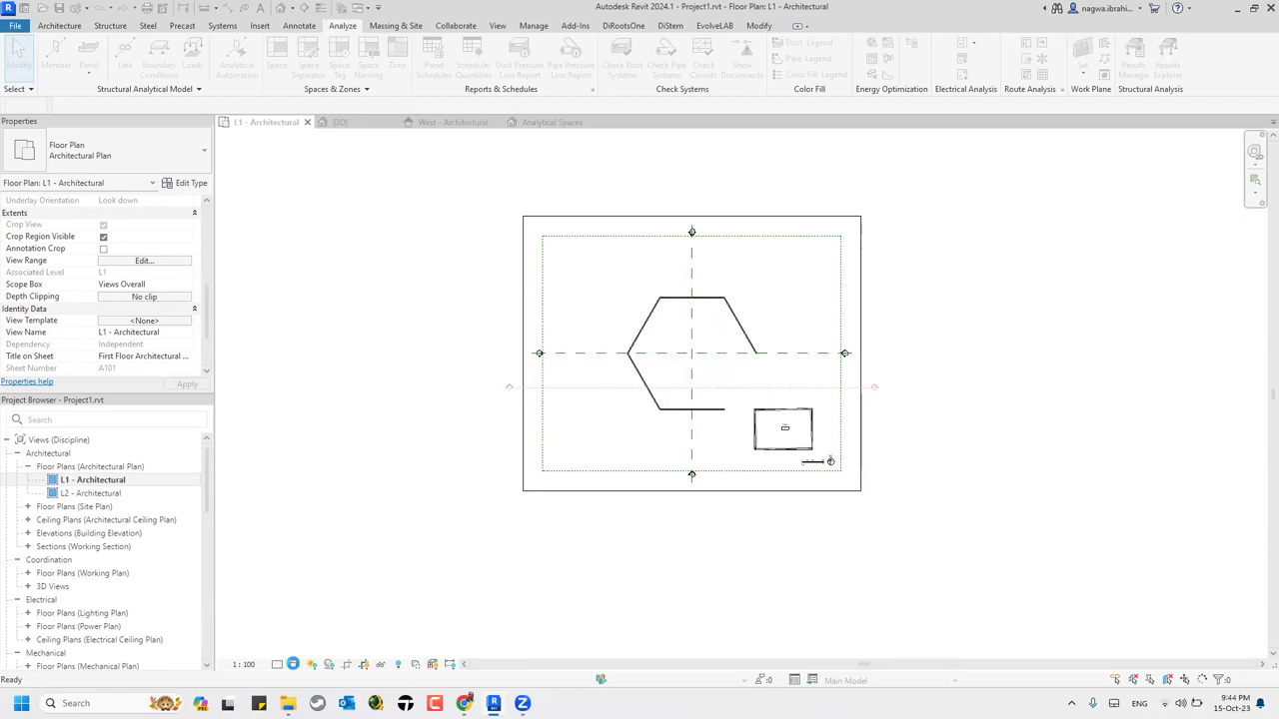
{"action": "left_click", "coordinate": [293, 664]}
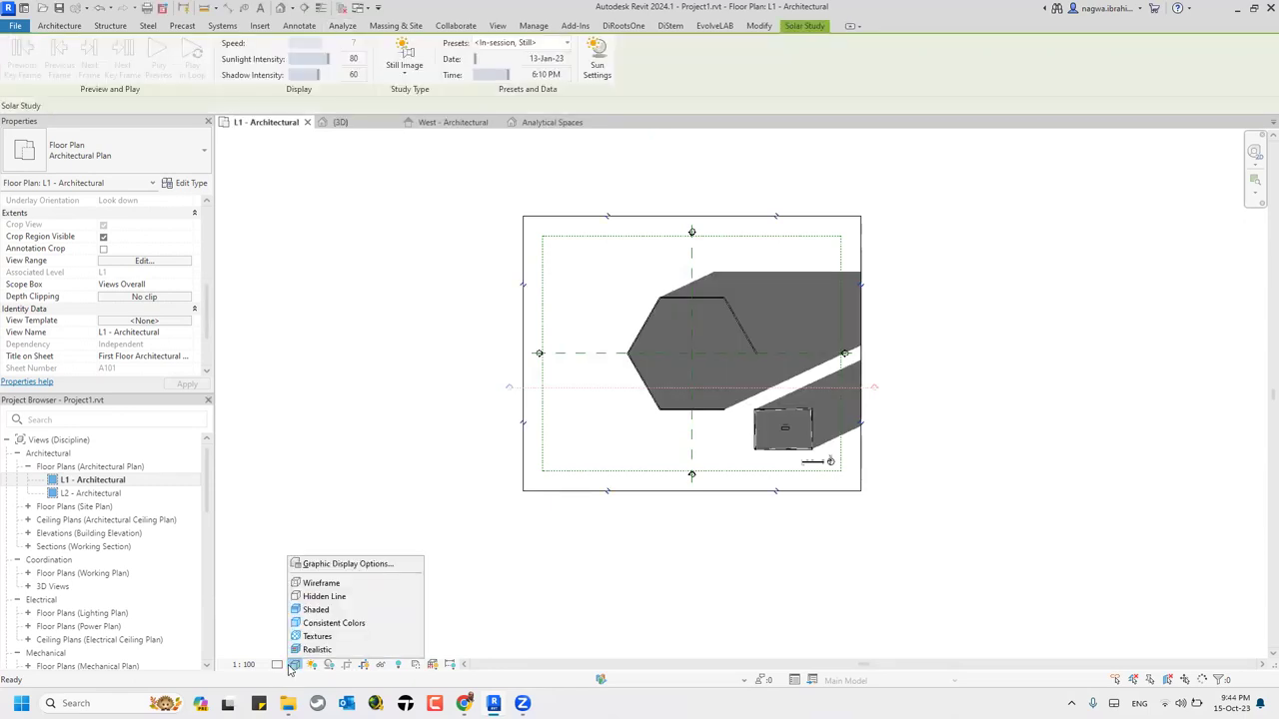
{"action": "left_click", "coordinate": [323, 625]}
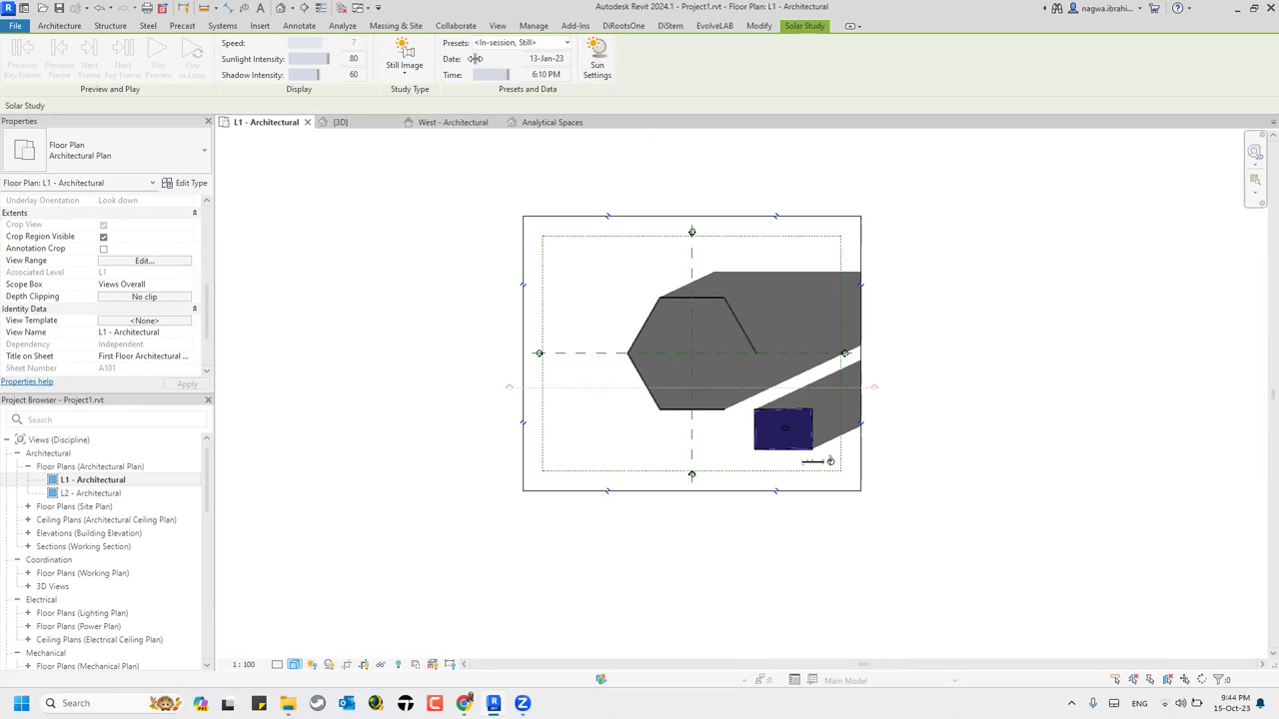
{"action": "left_click_drag", "start_coordinate": [505, 58], "coordinate": [530, 59]}
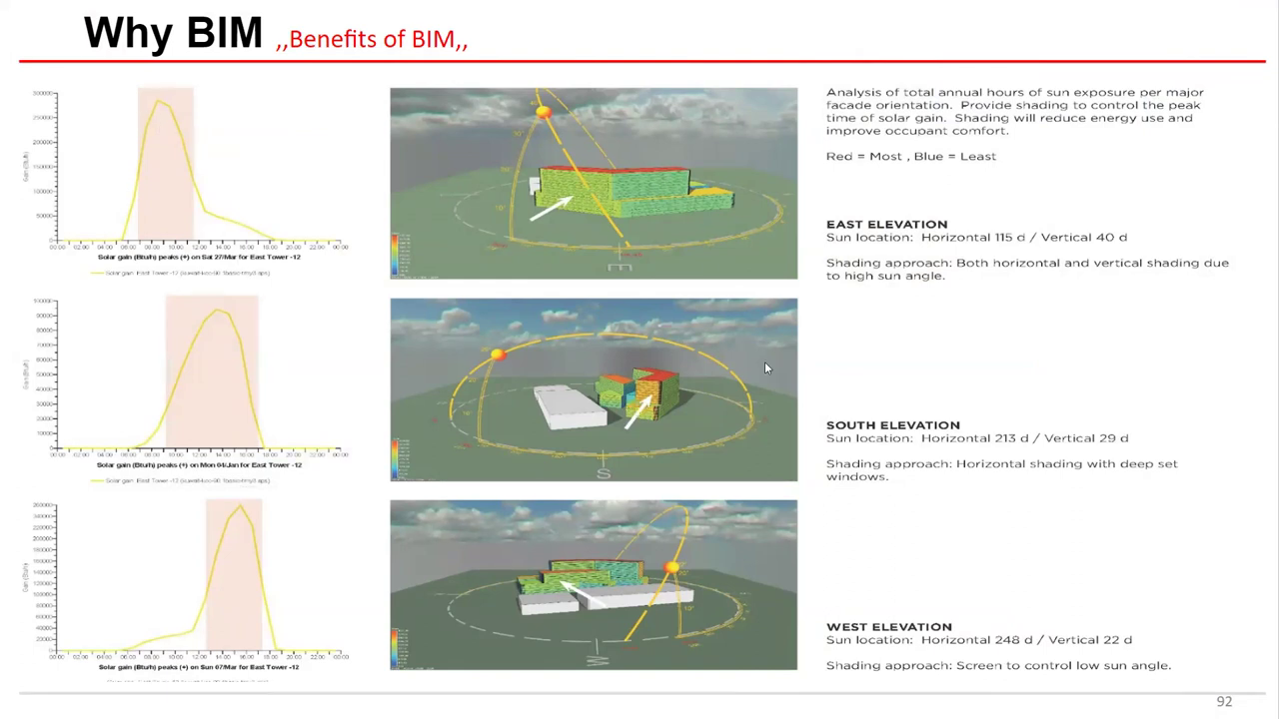
- Switch to the presentation and review the slides on facade sun exposure, reading sun path diagrams, real-time energy feedback and mall skylighting analysis
{"action": "left_click", "coordinate": [743, 446]}
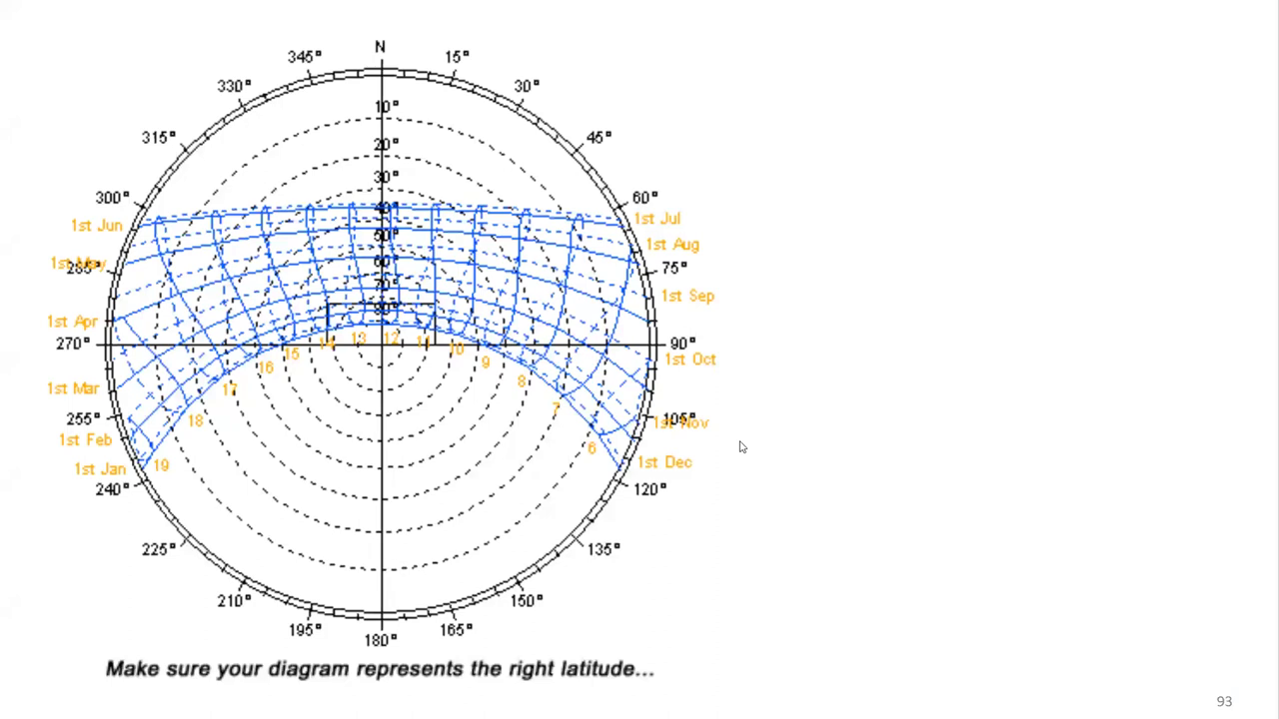
{"action": "left_click", "coordinate": [740, 446]}
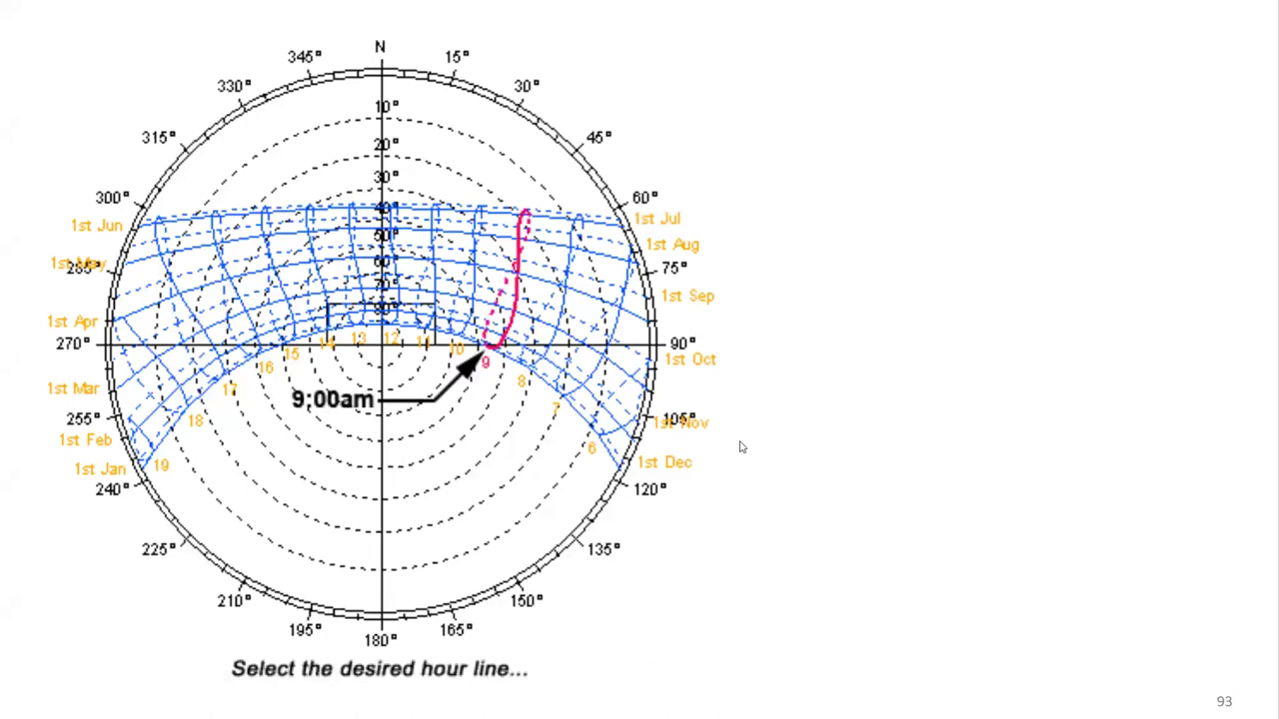
{"action": "left_click", "coordinate": [743, 422]}
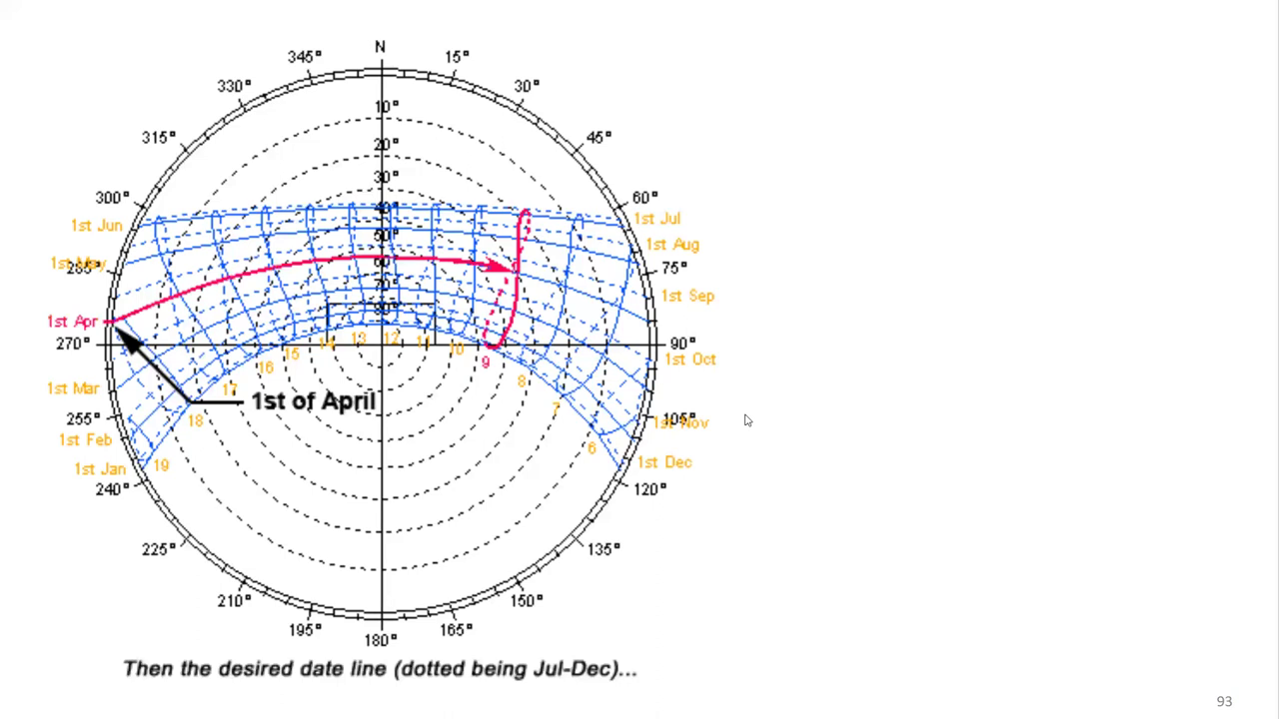
{"action": "left_click", "coordinate": [745, 420]}
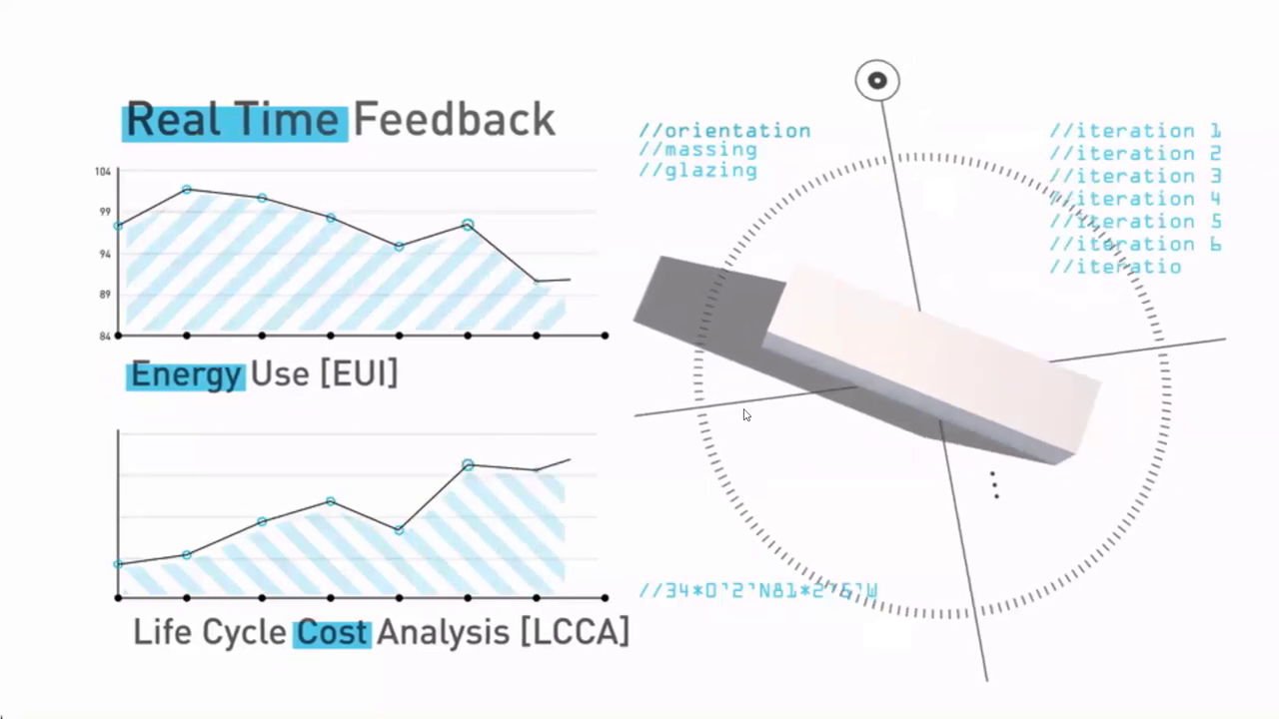
{"action": "left_click", "coordinate": [744, 414]}
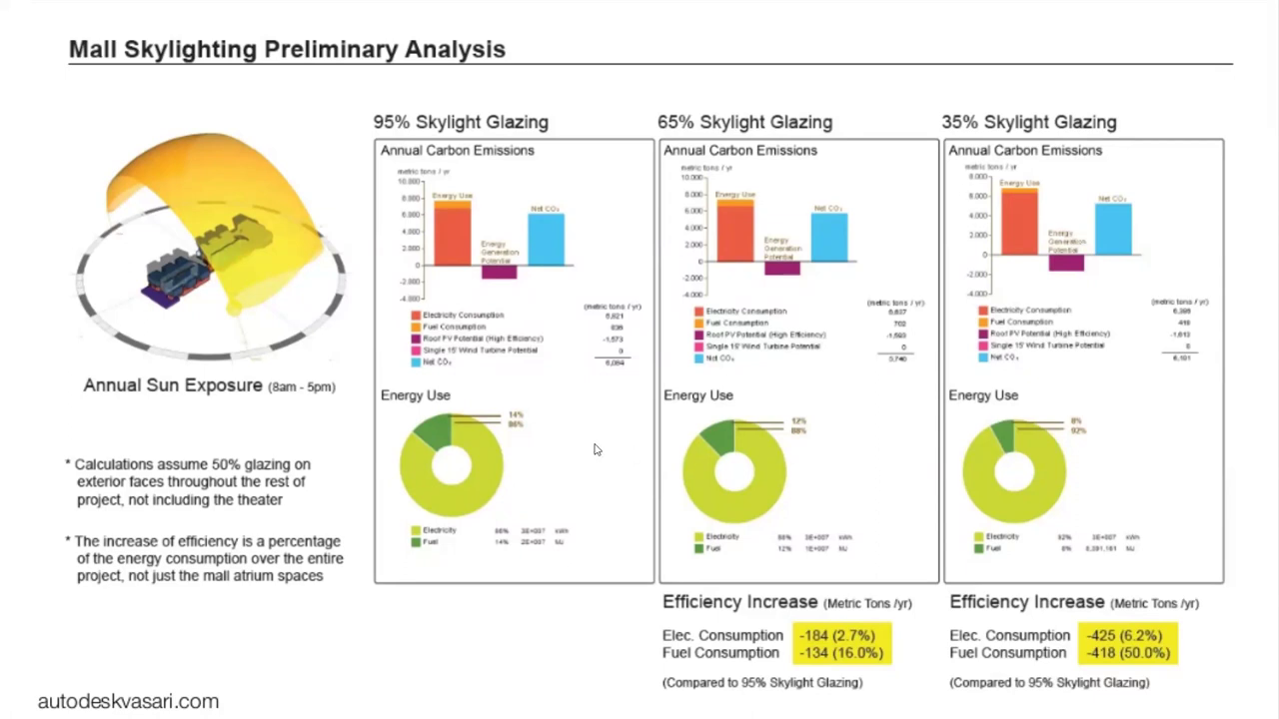
{"action": "key", "text": "Right"}
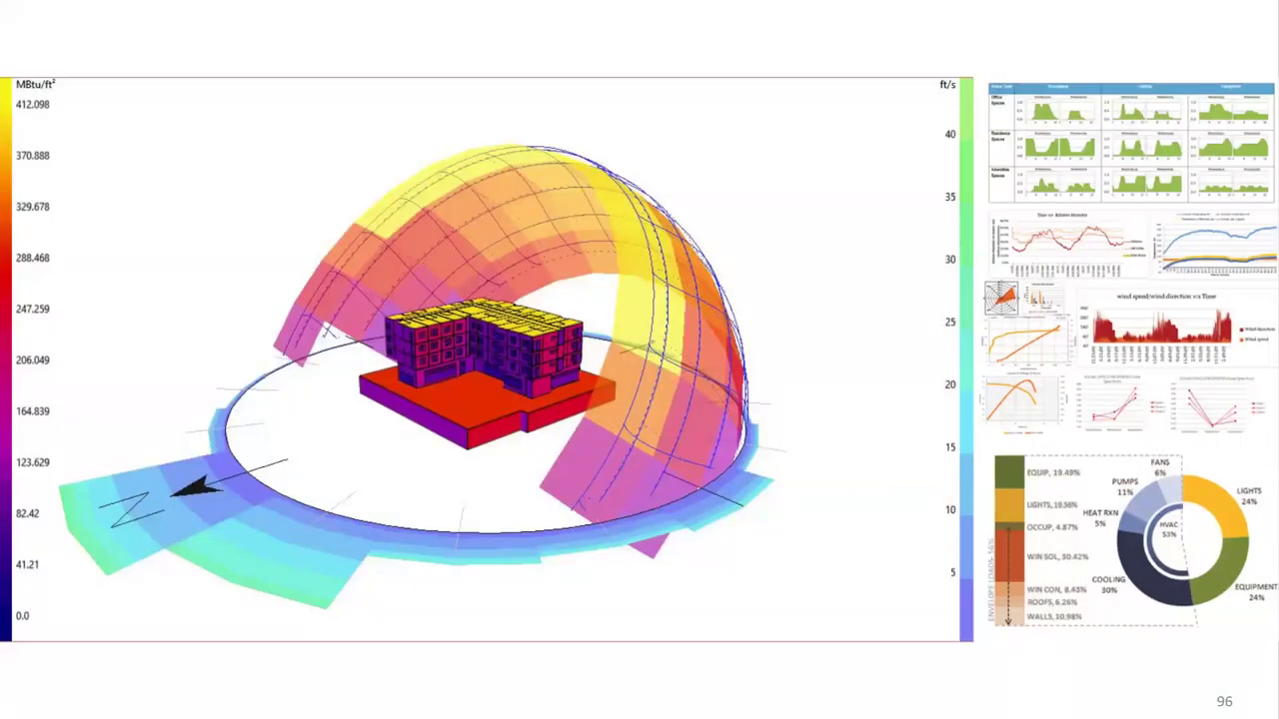
{"action": "key", "text": "Right"}
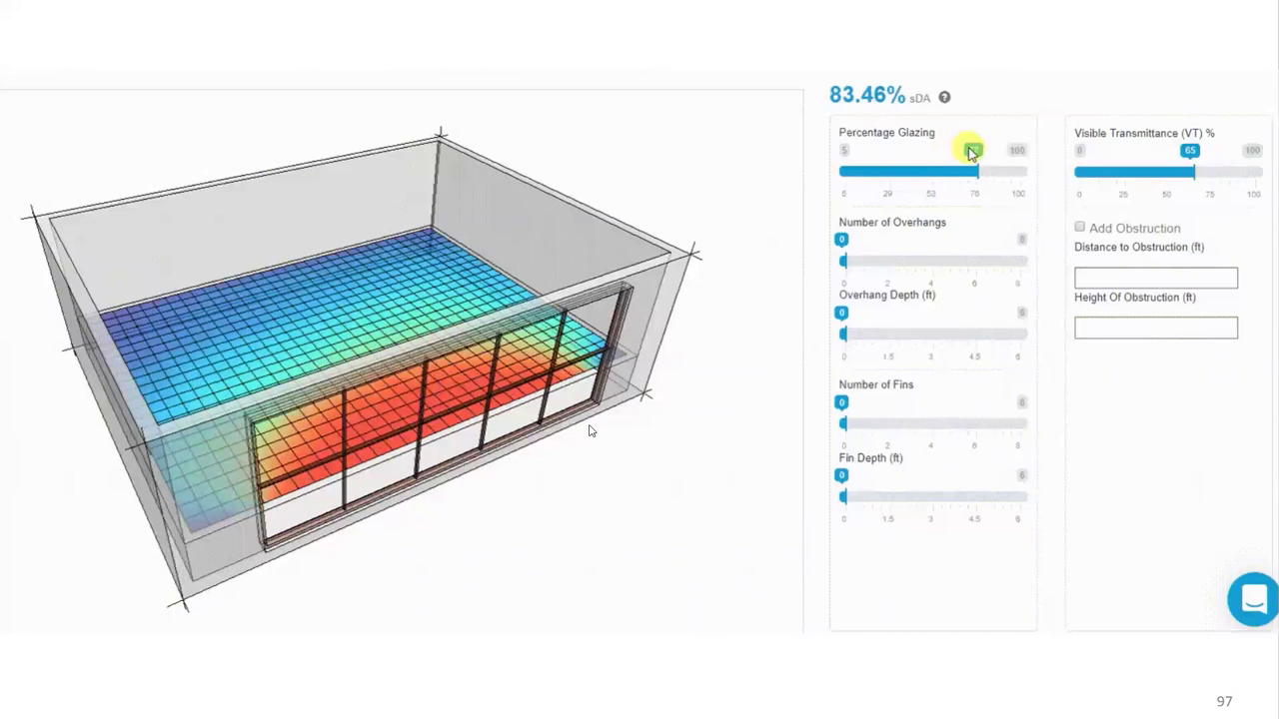
{"action": "left_click_drag", "start_coordinate": [863, 246], "coordinate": [884, 244]}
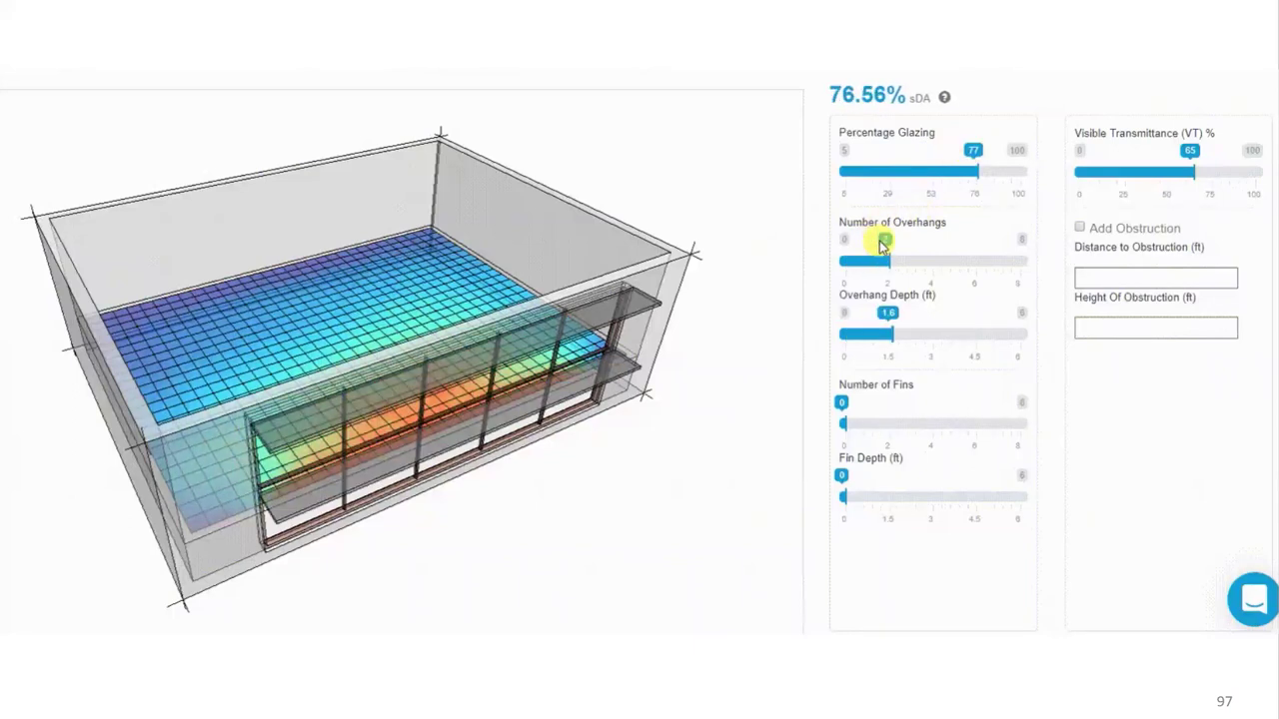
{"action": "left_click_drag", "start_coordinate": [889, 313], "coordinate": [876, 316]}
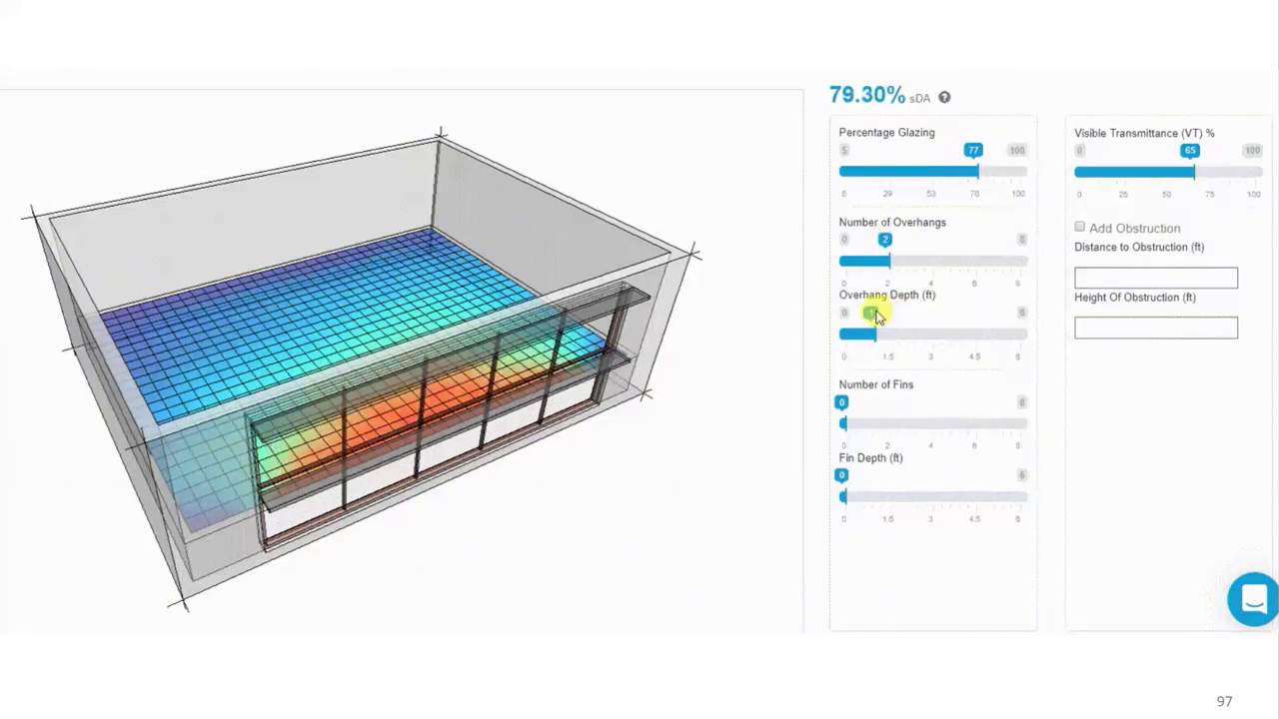
{"action": "left_click_drag", "start_coordinate": [1188, 151], "coordinate": [1235, 152]}
{"action": "left_click_drag", "start_coordinate": [585, 277], "coordinate": [474, 314]}
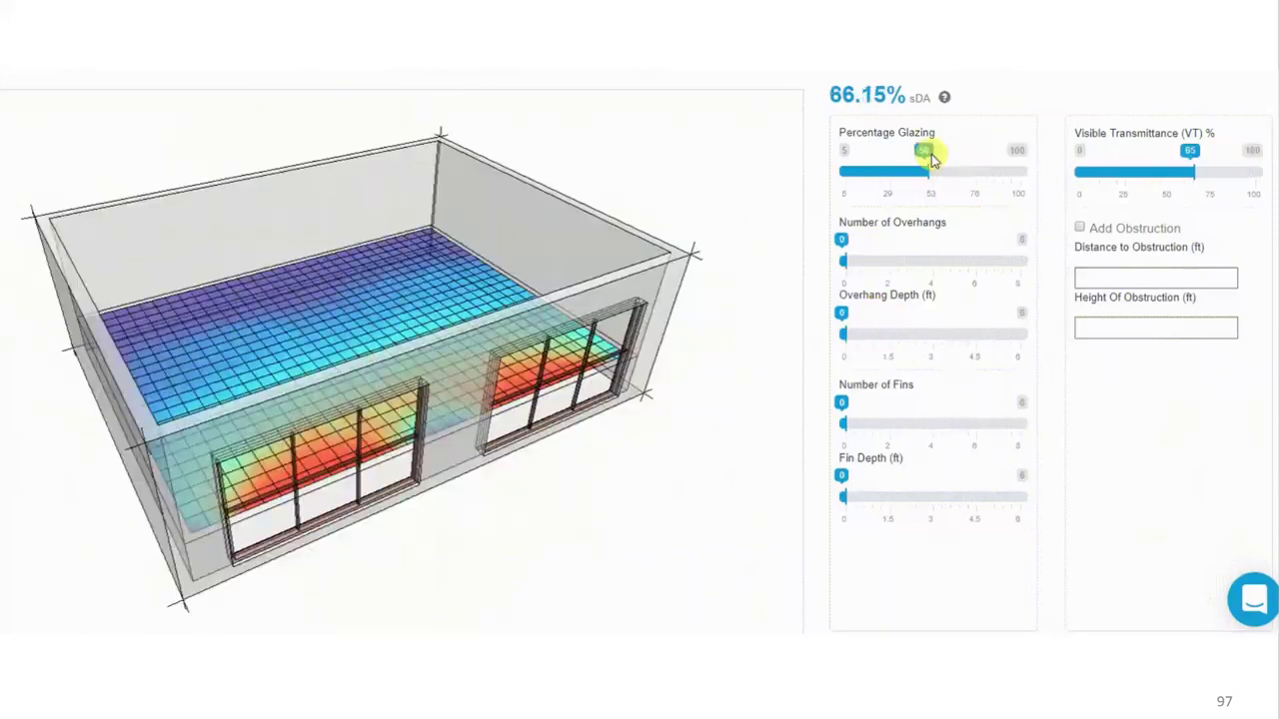
{"action": "left_click_drag", "start_coordinate": [931, 158], "coordinate": [972, 150]}
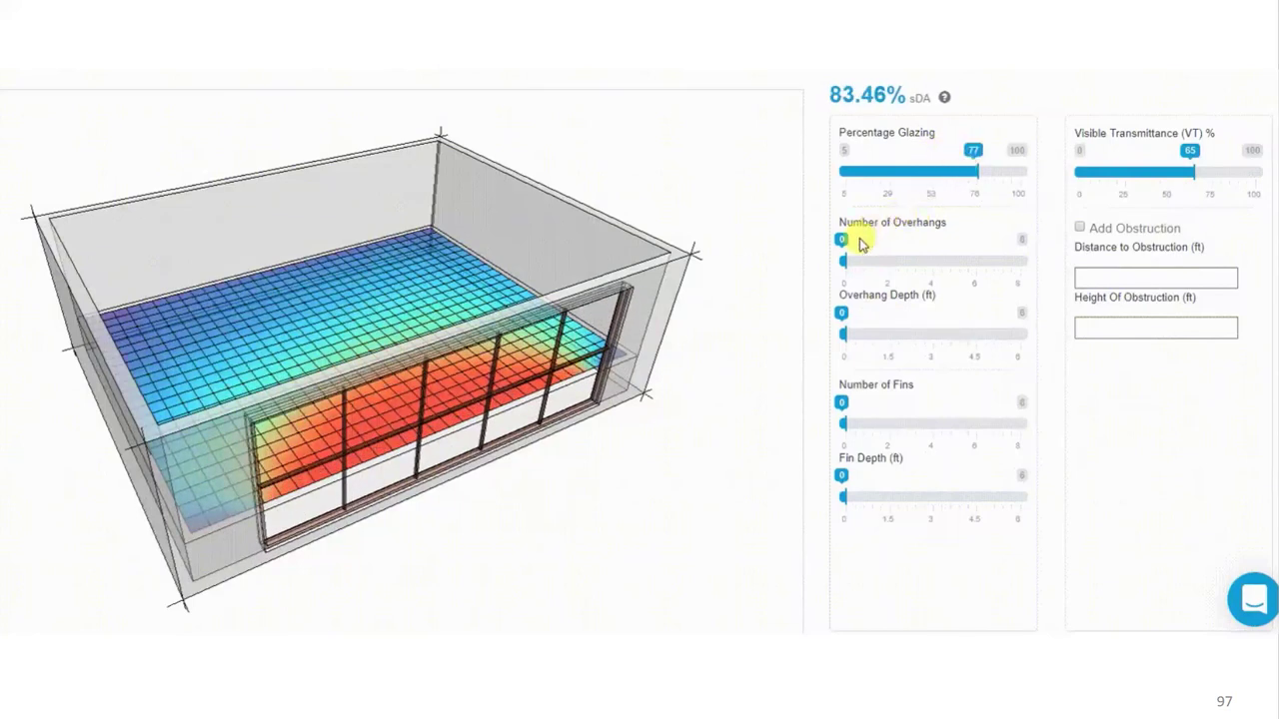
{"action": "left_click_drag", "start_coordinate": [842, 240], "coordinate": [882, 246]}
{"action": "left_click_drag", "start_coordinate": [888, 314], "coordinate": [876, 316]}
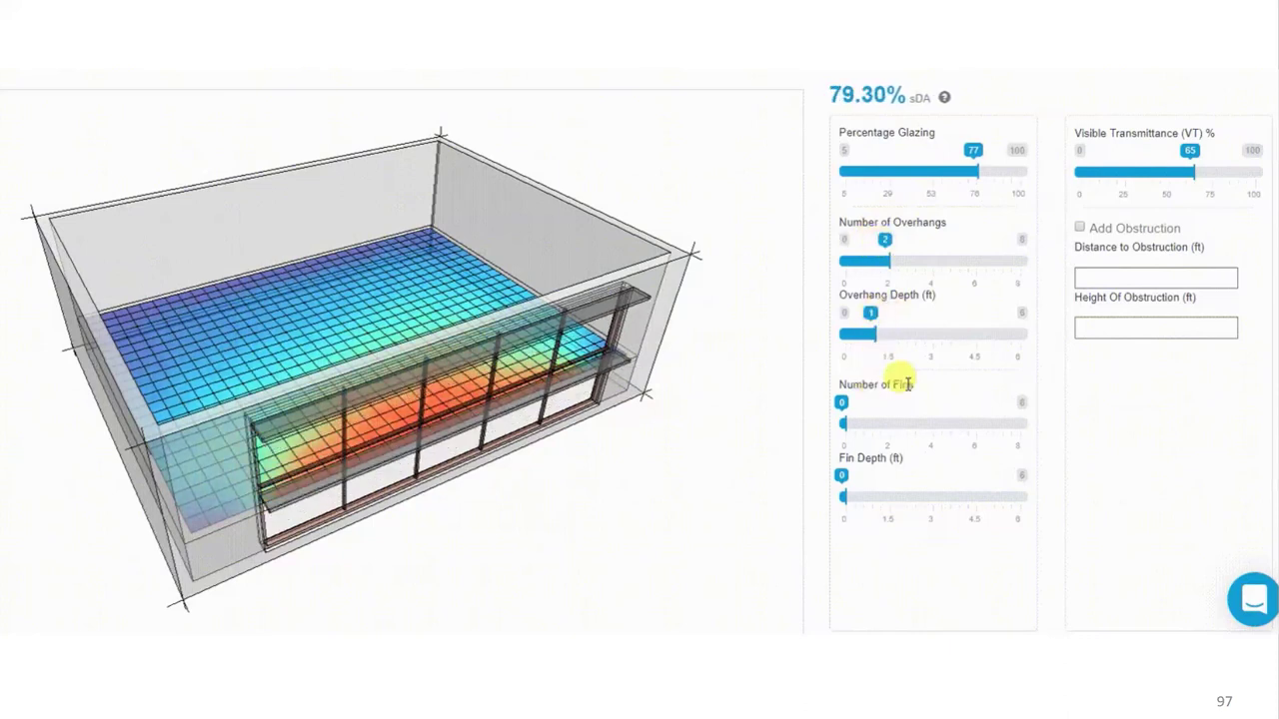
{"action": "left_click_drag", "start_coordinate": [1189, 153], "coordinate": [1200, 157]}
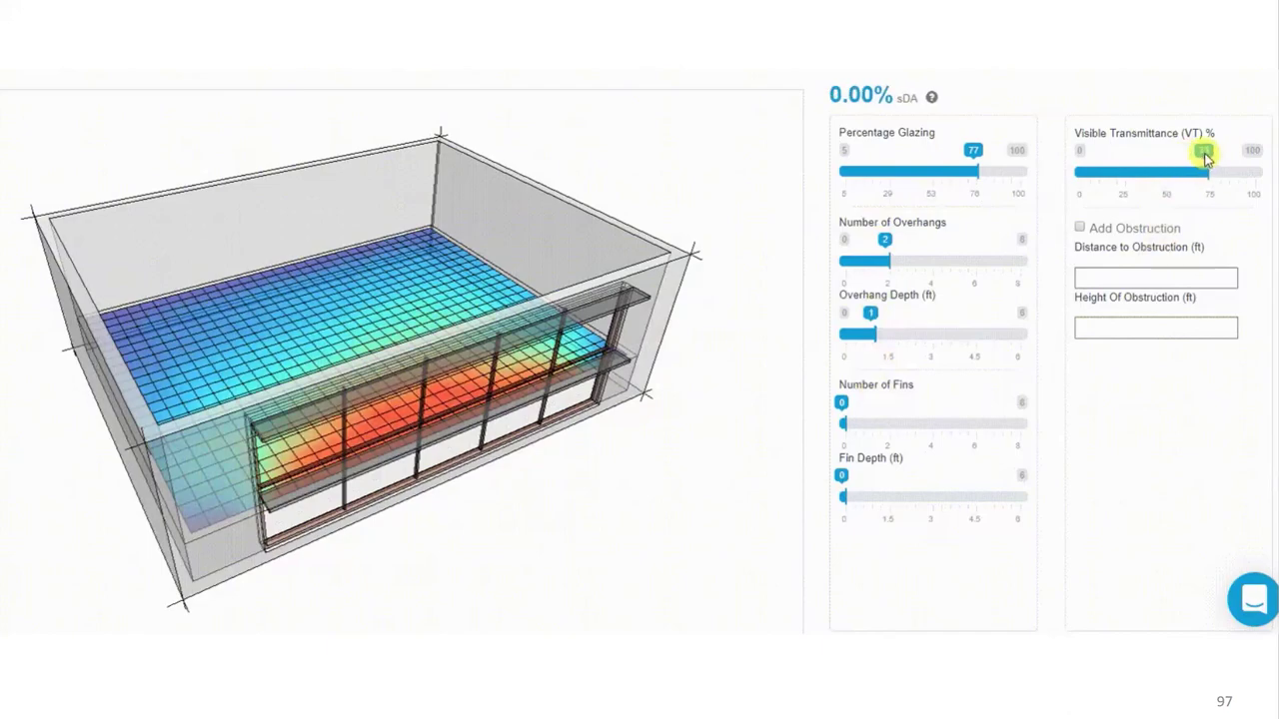
{"action": "key", "text": "Right"}
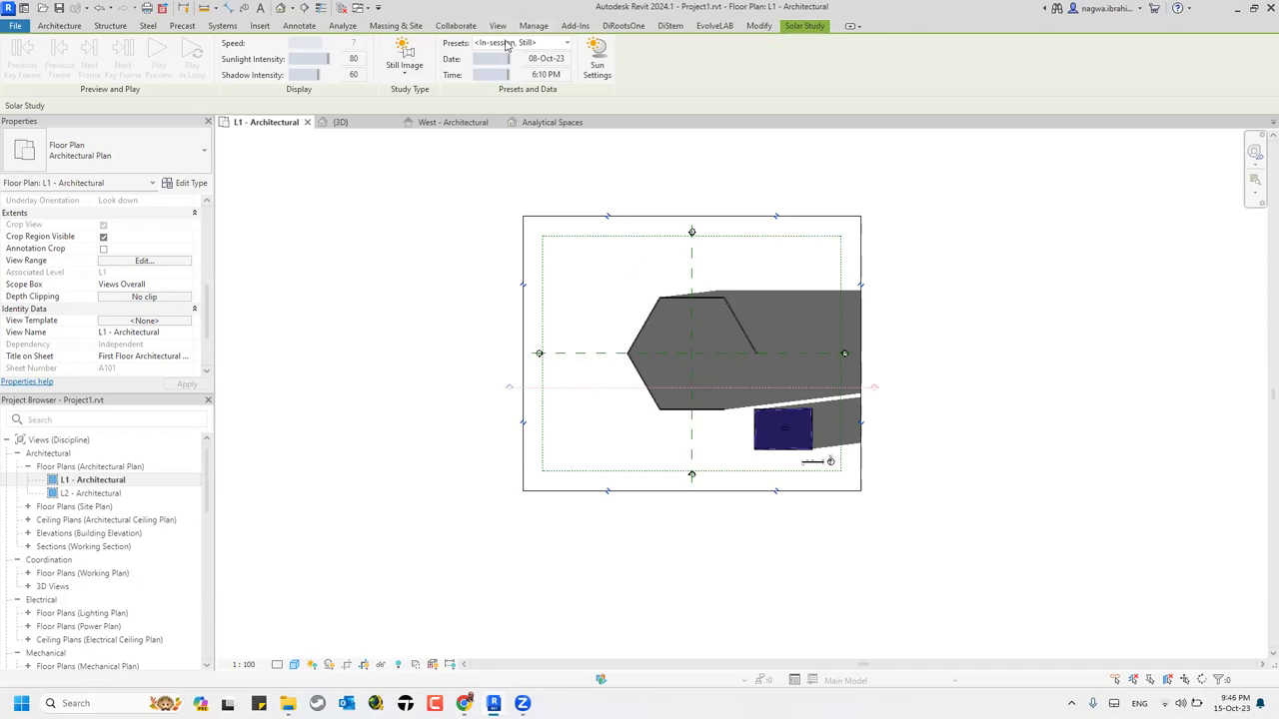
- Switch back to Revit and review the energy settings, including the advanced building data and material thermal properties
{"action": "left_click", "coordinate": [341, 26]}
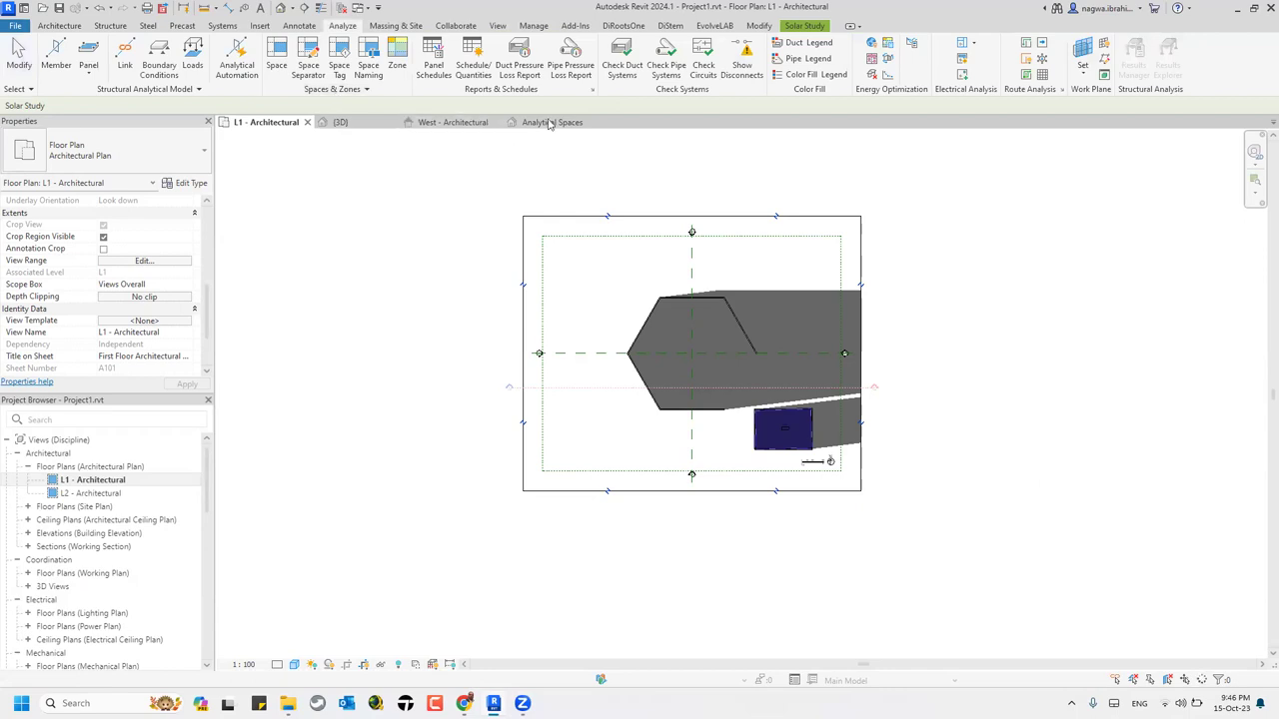
{"action": "left_click", "coordinate": [910, 46]}
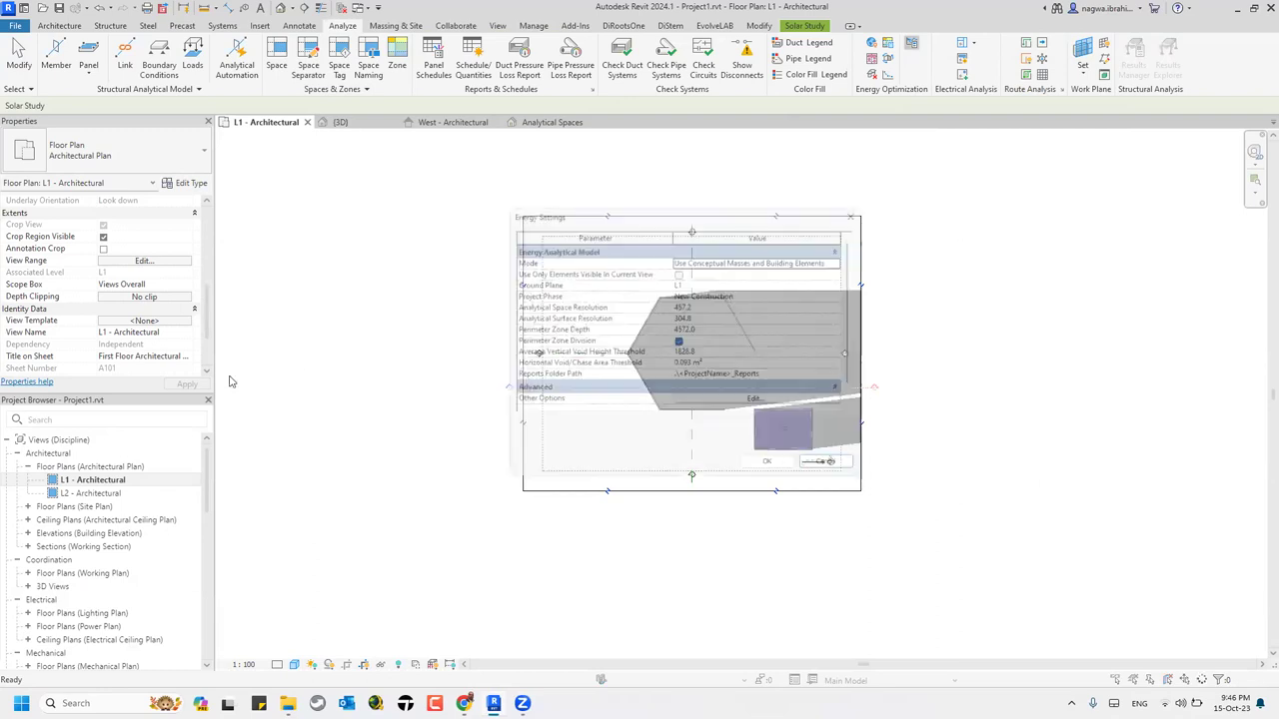
{"action": "left_click", "coordinate": [801, 406]}
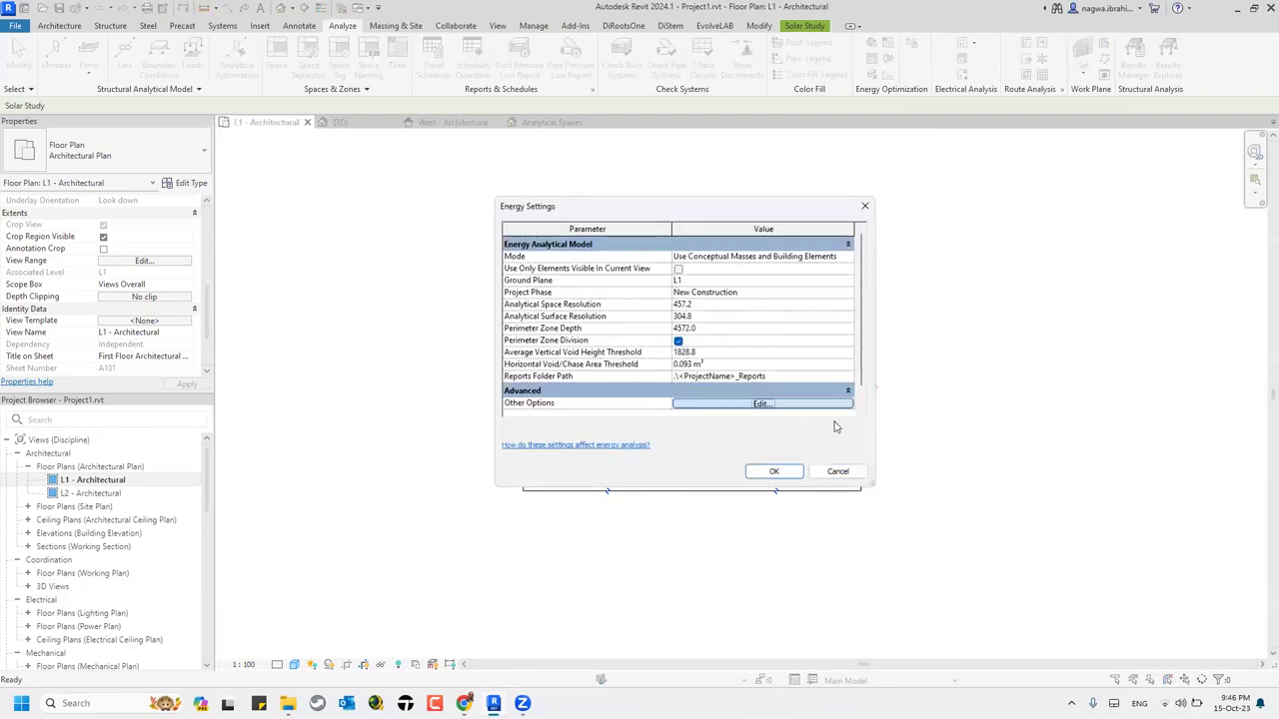
{"action": "scroll", "coordinate": [786, 389], "scroll_direction": "down", "scroll_amount": 5}
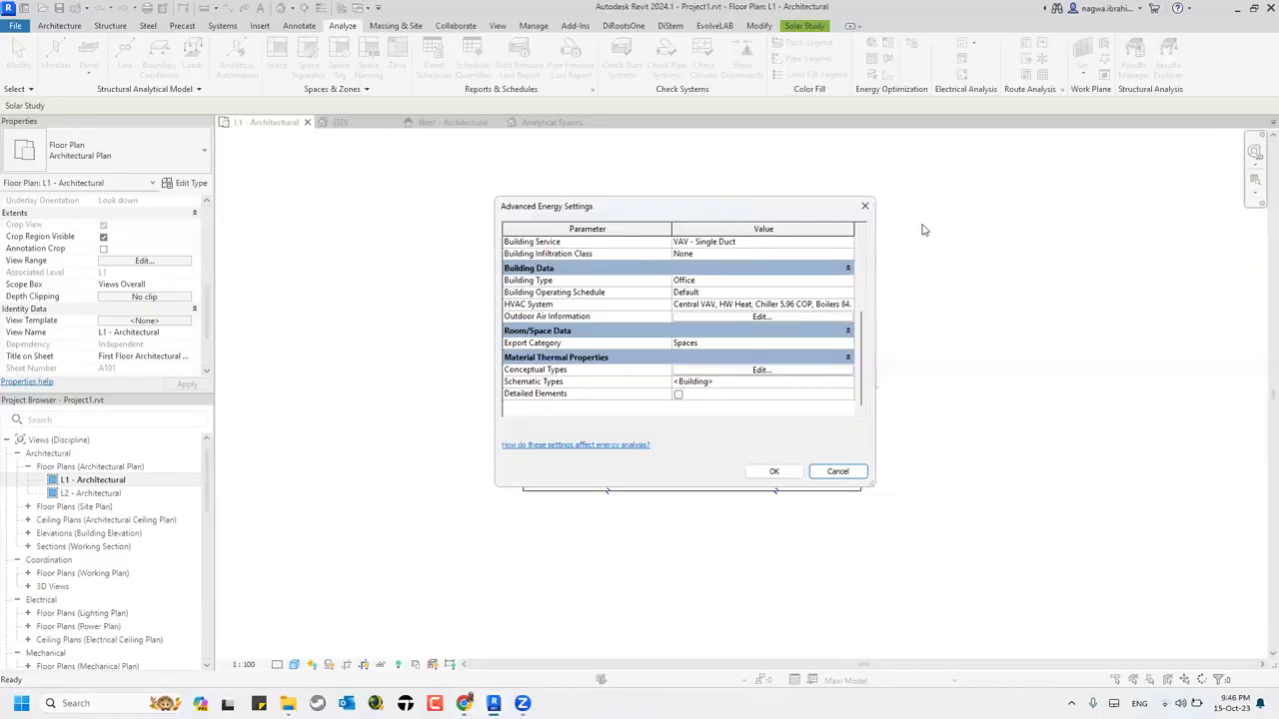
{"action": "key", "text": "Escape"}
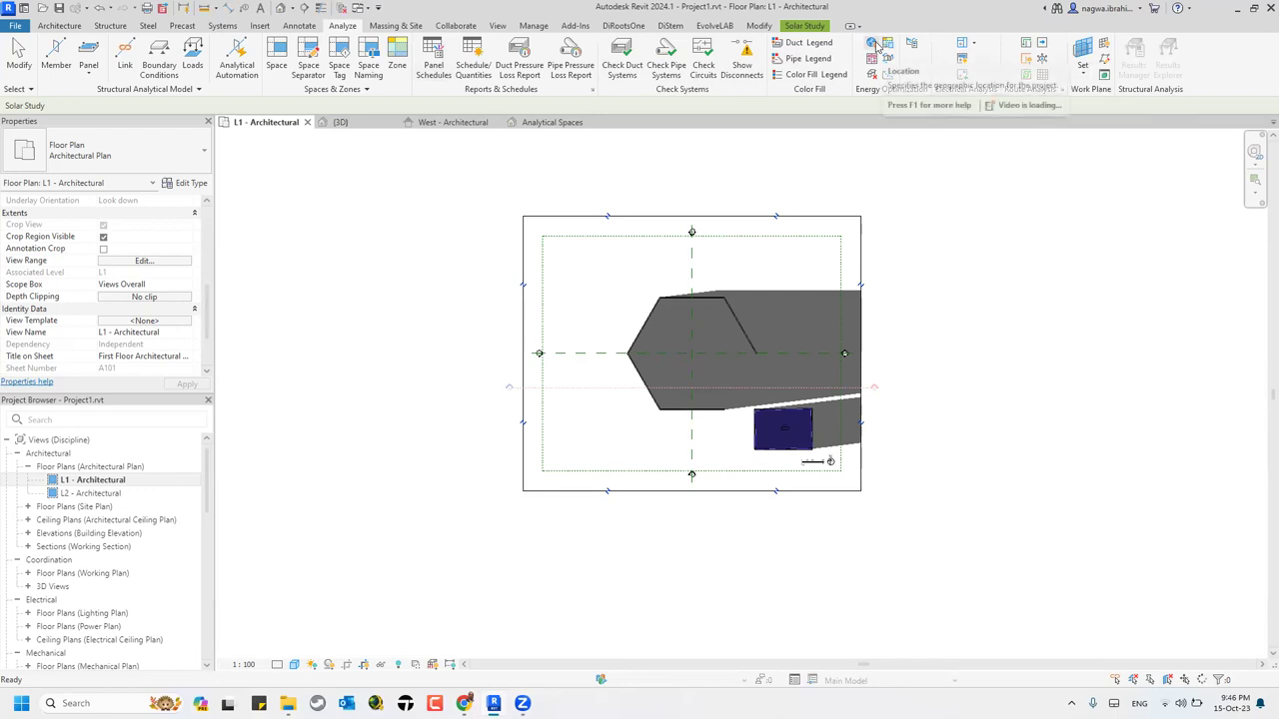
{"action": "left_click", "coordinate": [366, 89]}
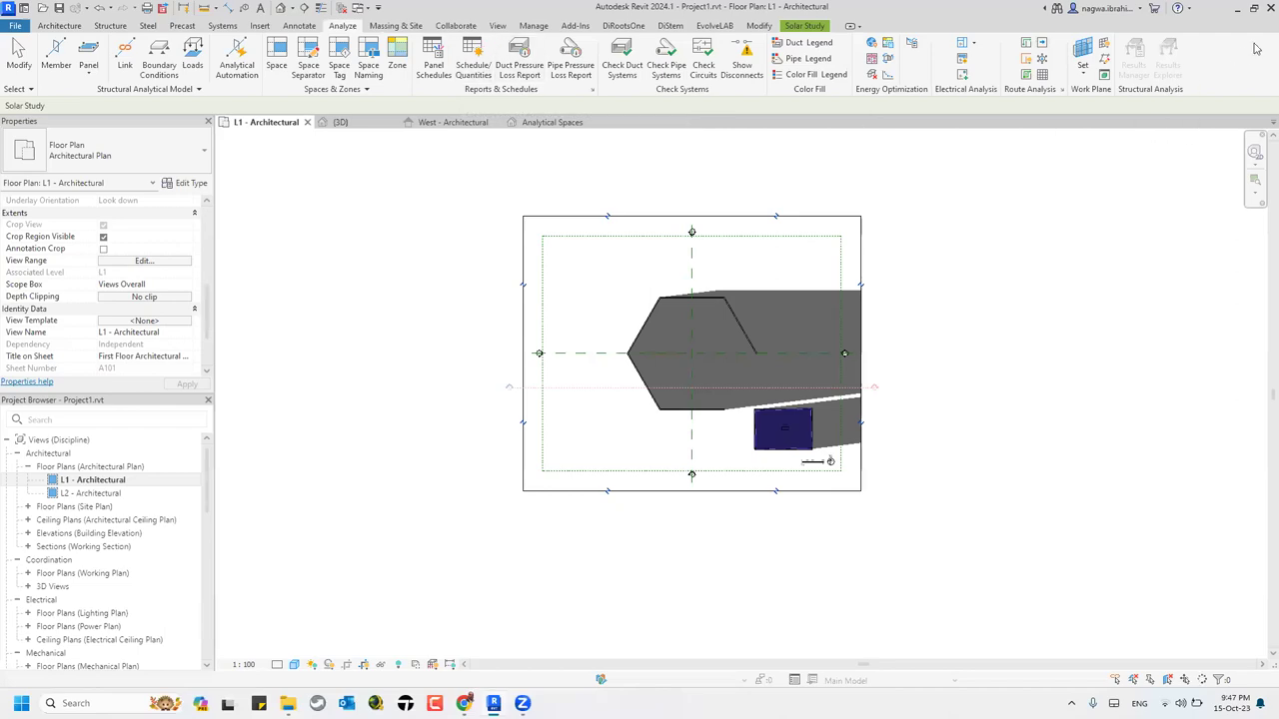
- Switch to the presentation and review the slides on Insight 360, Green Building Studio and energy analysis within Revit
{"action": "left_click", "coordinate": [1236, 7]}
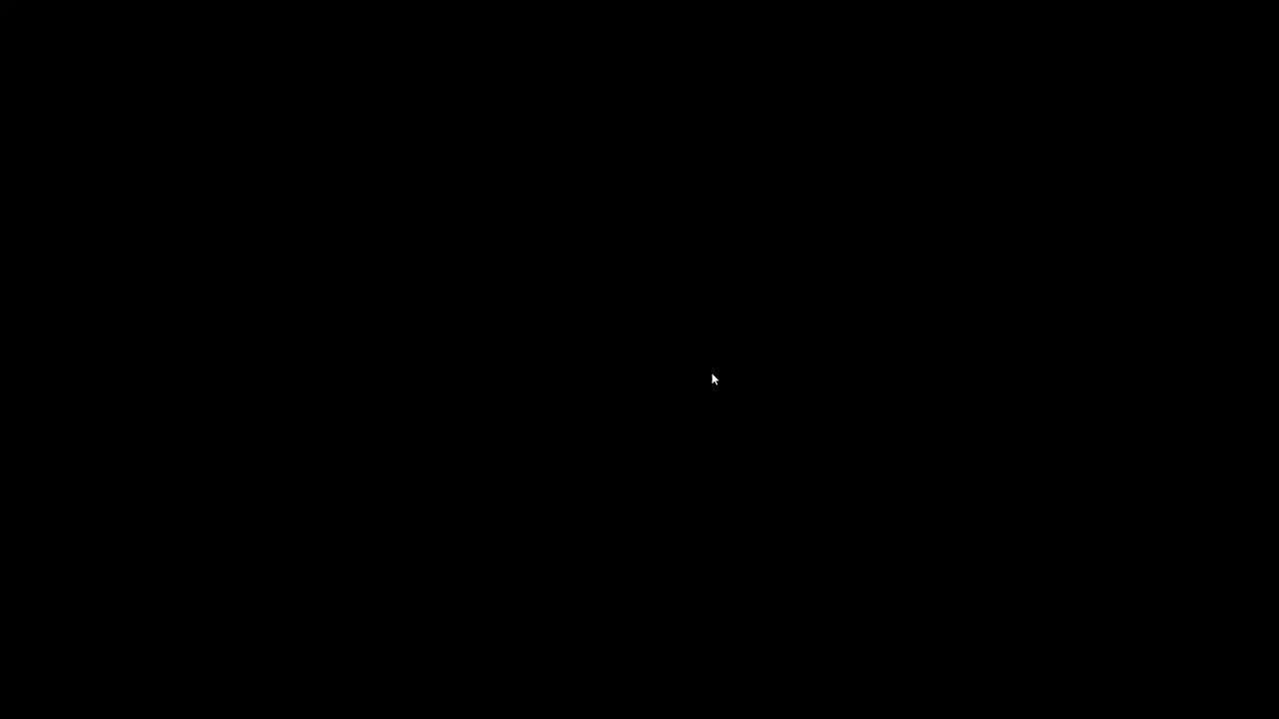
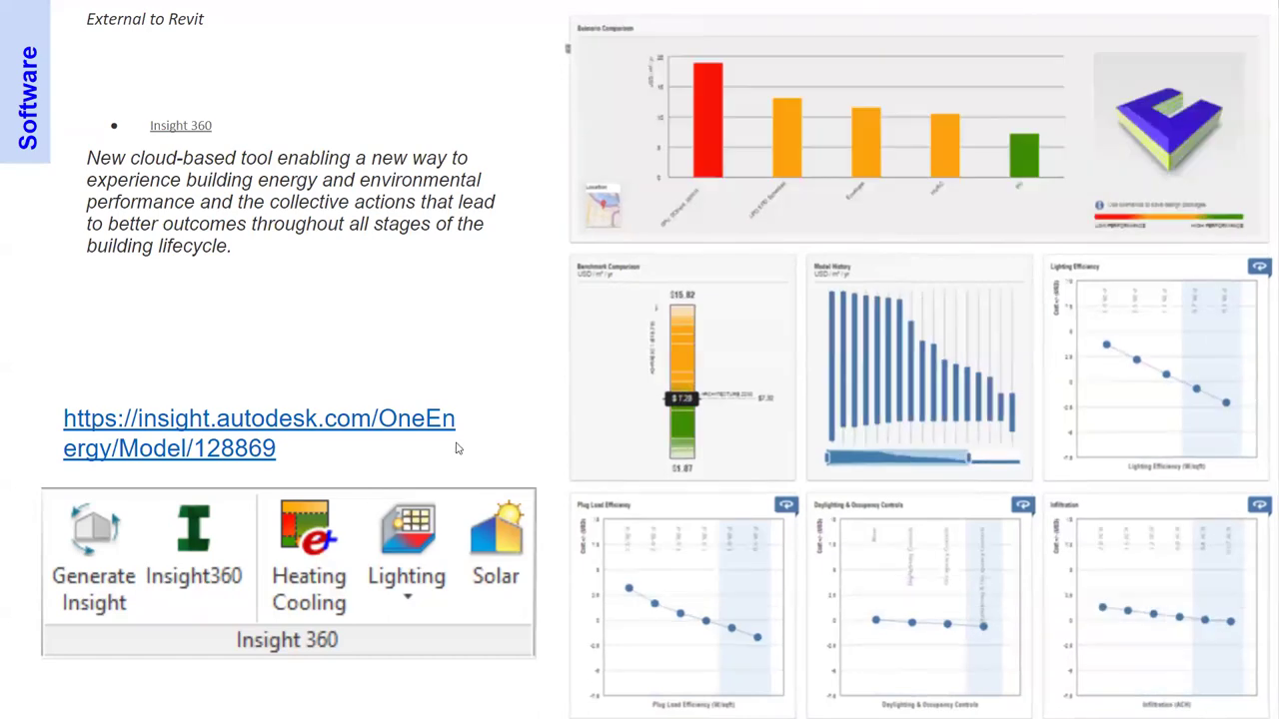
{"action": "left_click", "coordinate": [528, 537]}
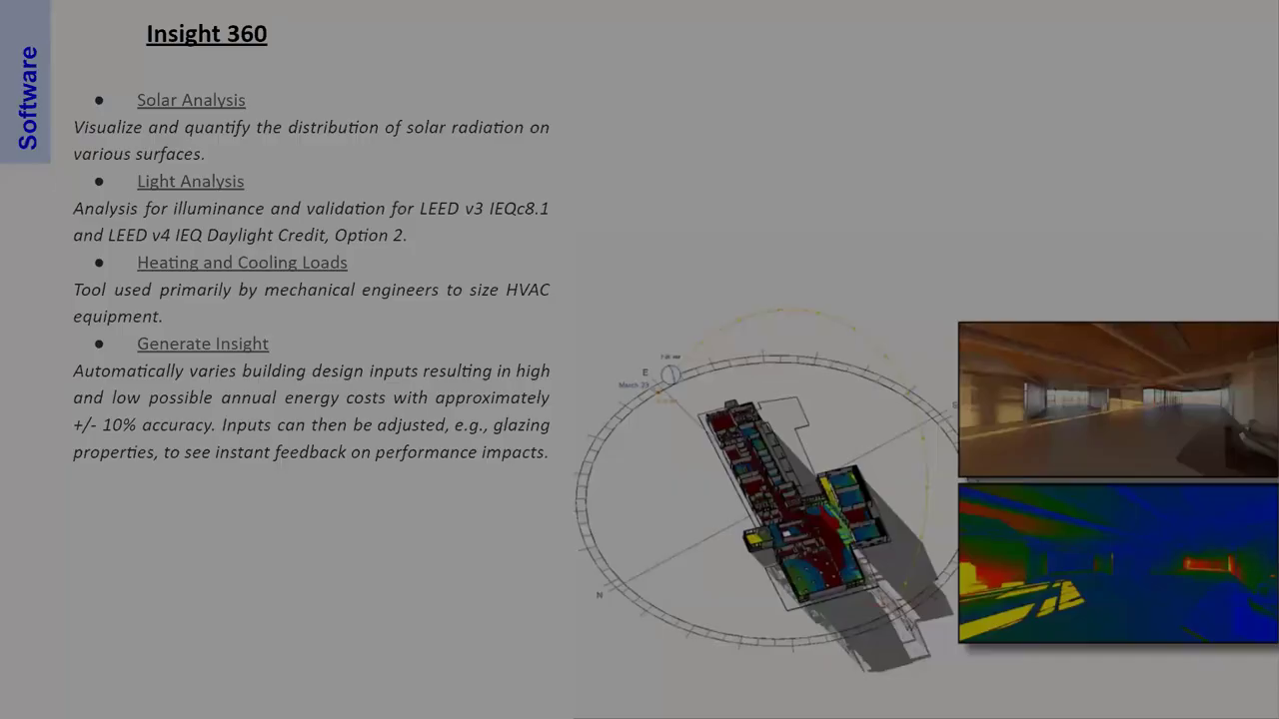
{"action": "key", "text": "Right"}
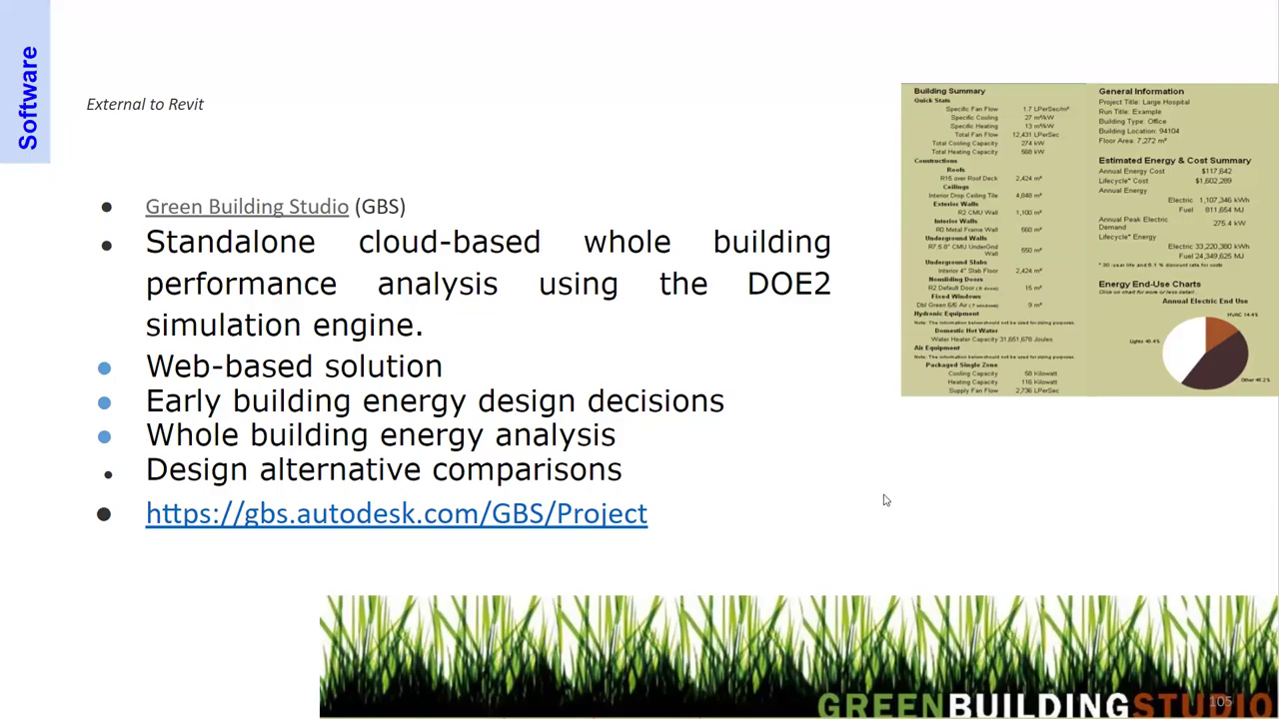
{"action": "key", "text": "Right"}
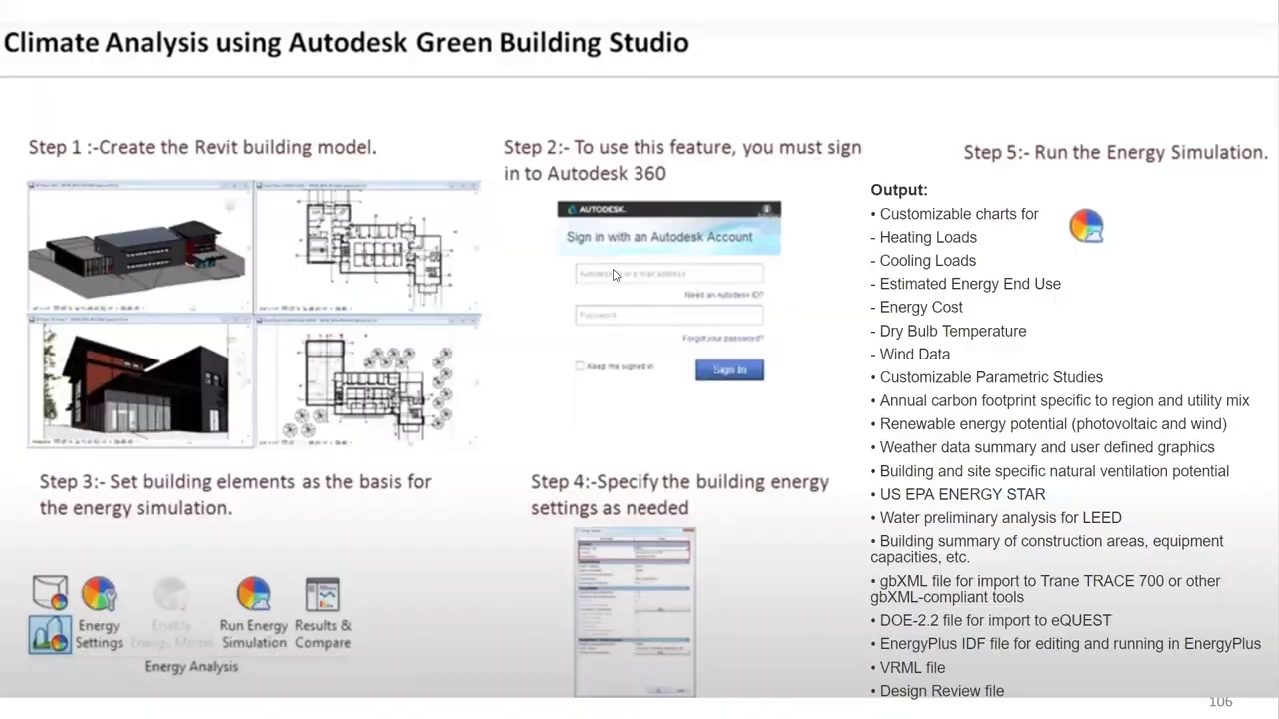
{"action": "key", "text": "Right"}
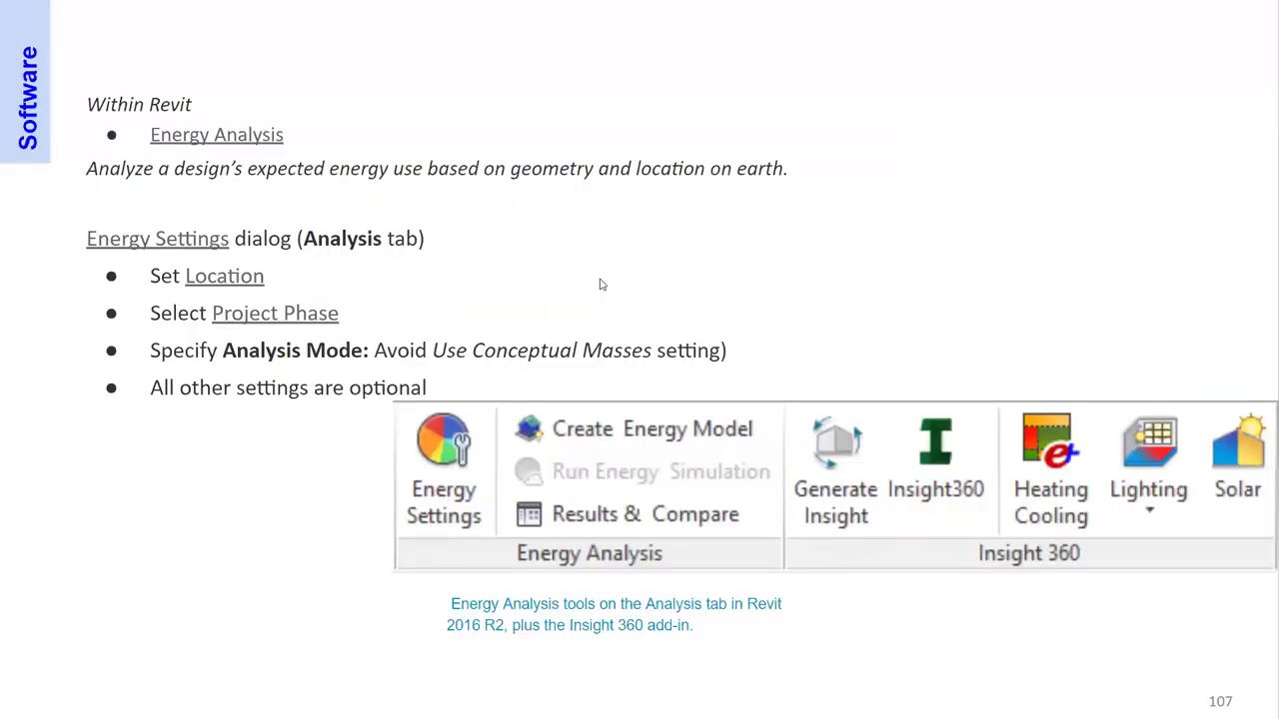
{"action": "left_click", "coordinate": [293, 316]}
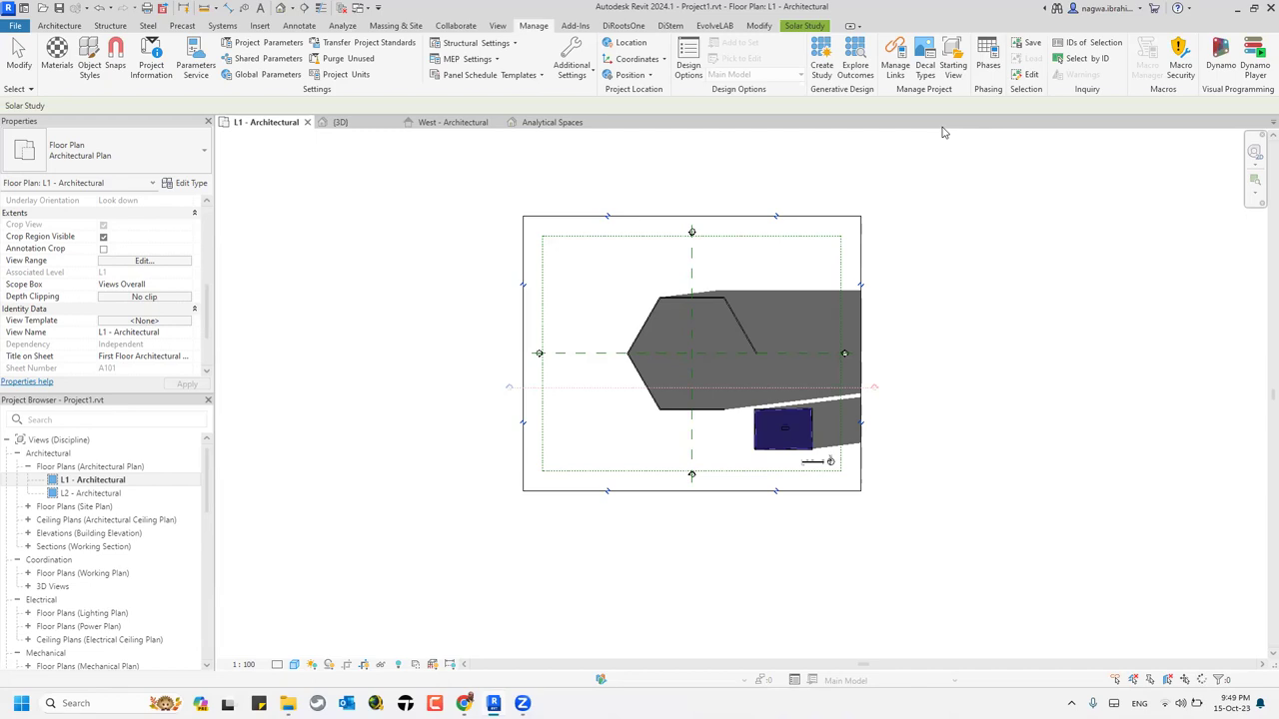
- Insert two project phases between Existing and New Construction and accept the phasing settings
{"action": "left_click", "coordinate": [987, 62]}
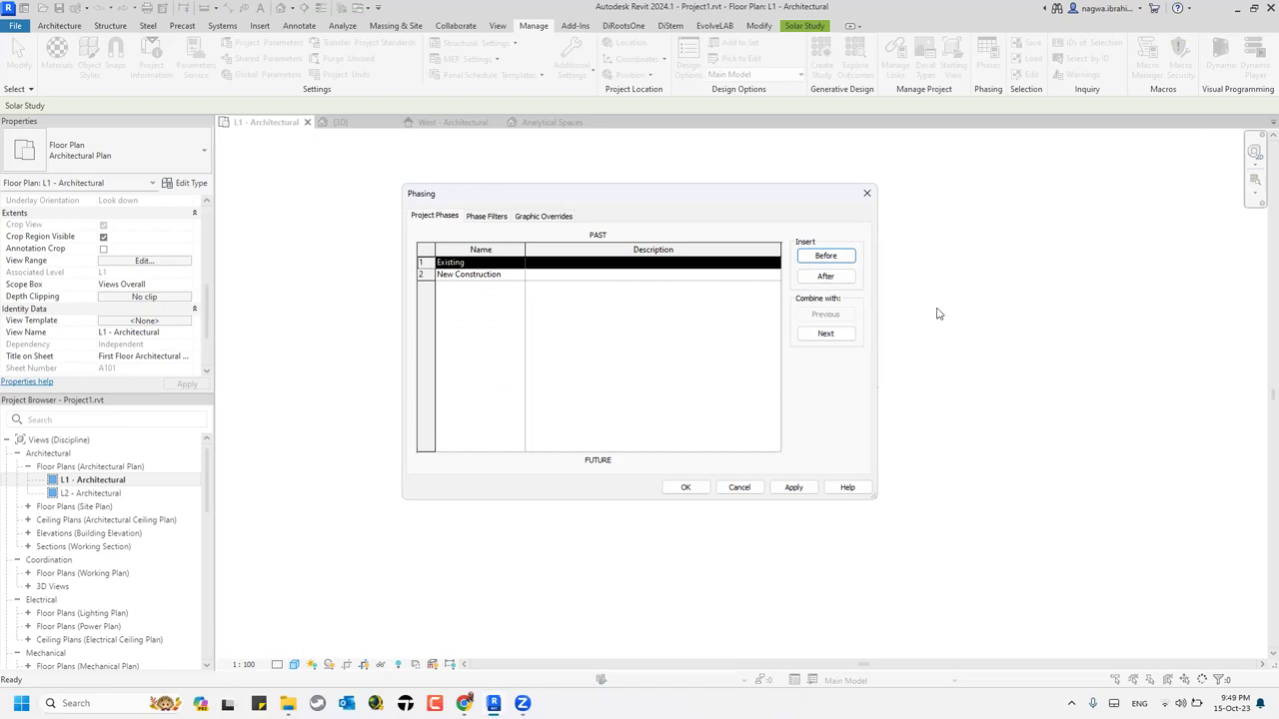
{"action": "left_click", "coordinate": [848, 279]}
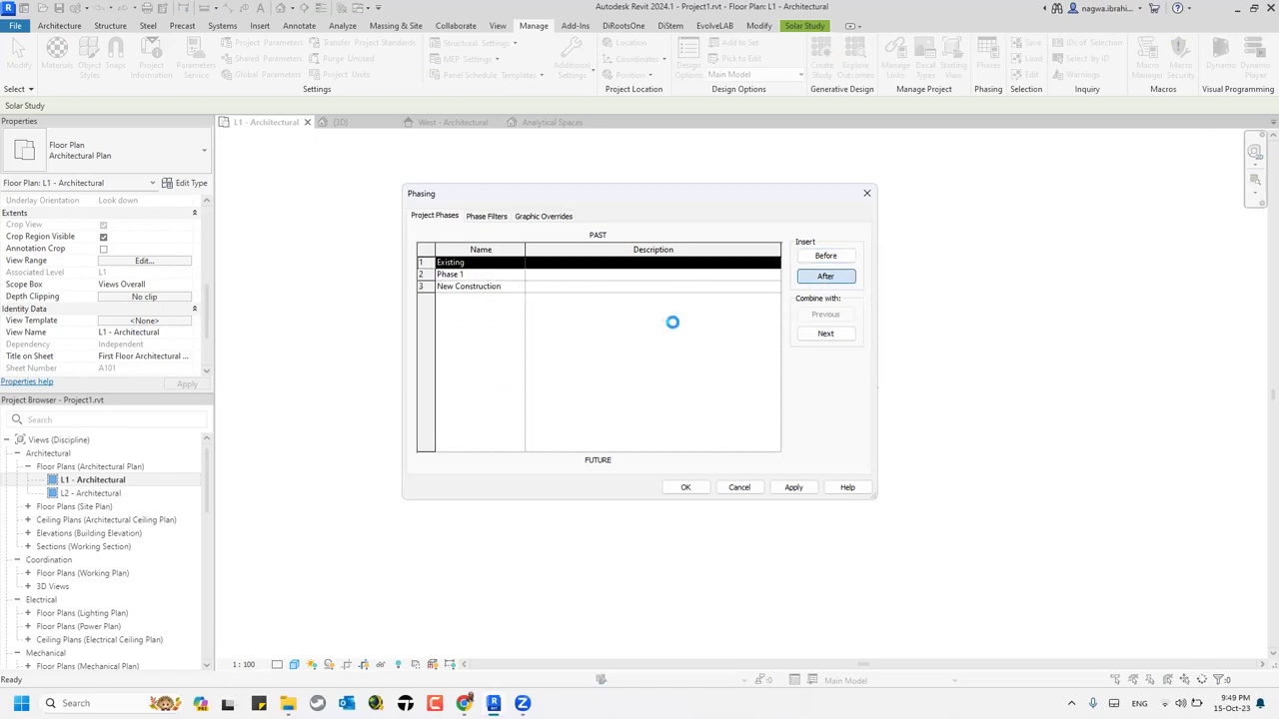
{"action": "left_click", "coordinate": [840, 283]}
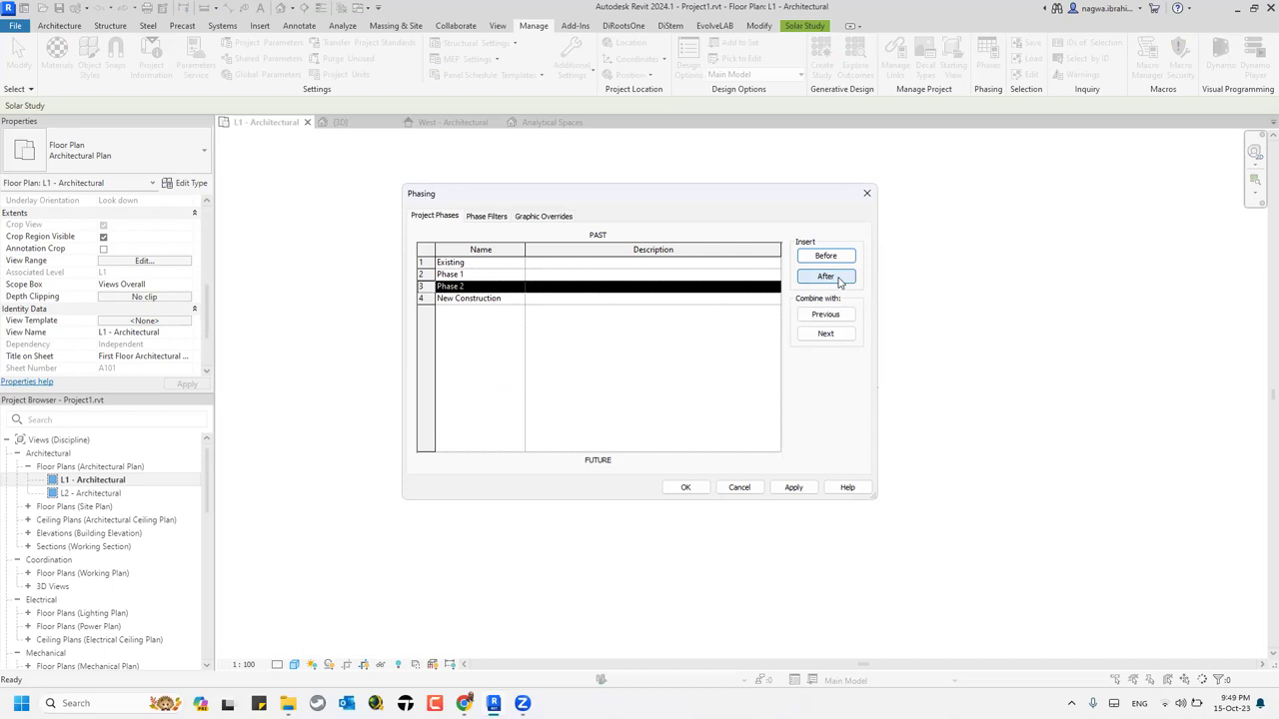
{"action": "left_click", "coordinate": [685, 487]}
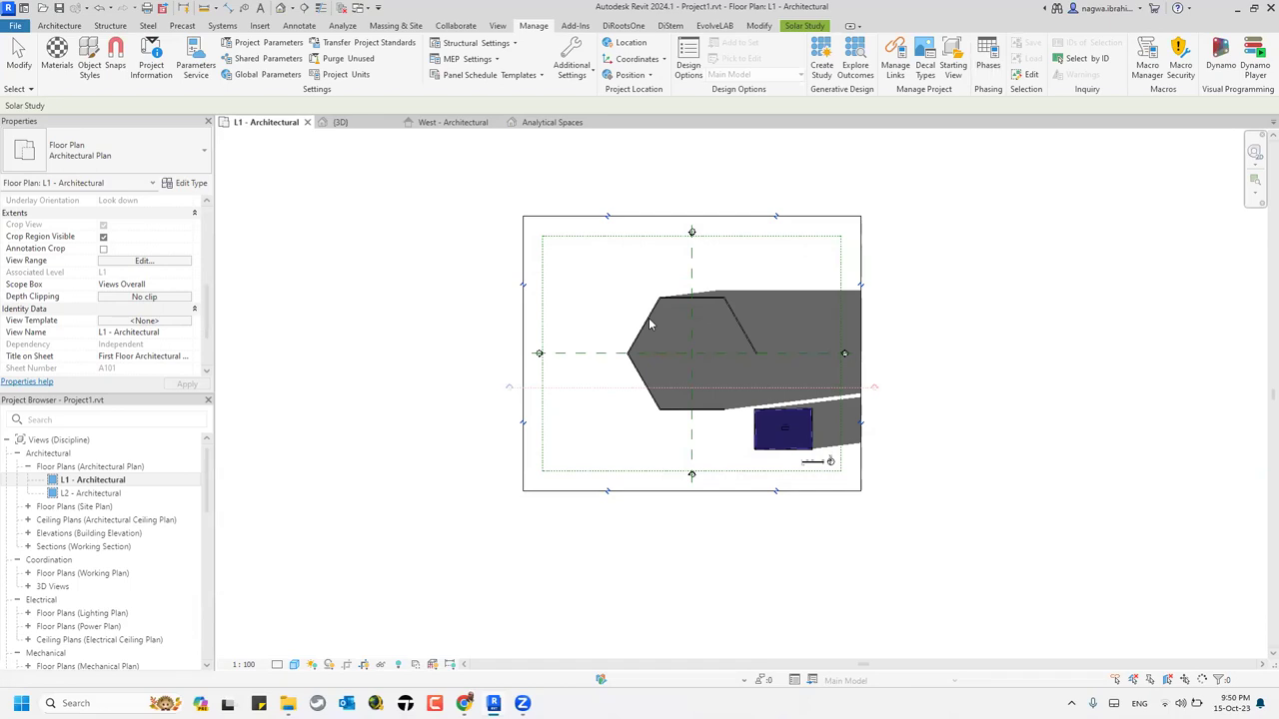
- Turn off the sun path and the shadows in the L1 - Architectural floor plan
{"action": "scroll", "coordinate": [608, 279], "scroll_direction": "down", "scroll_amount": 2}
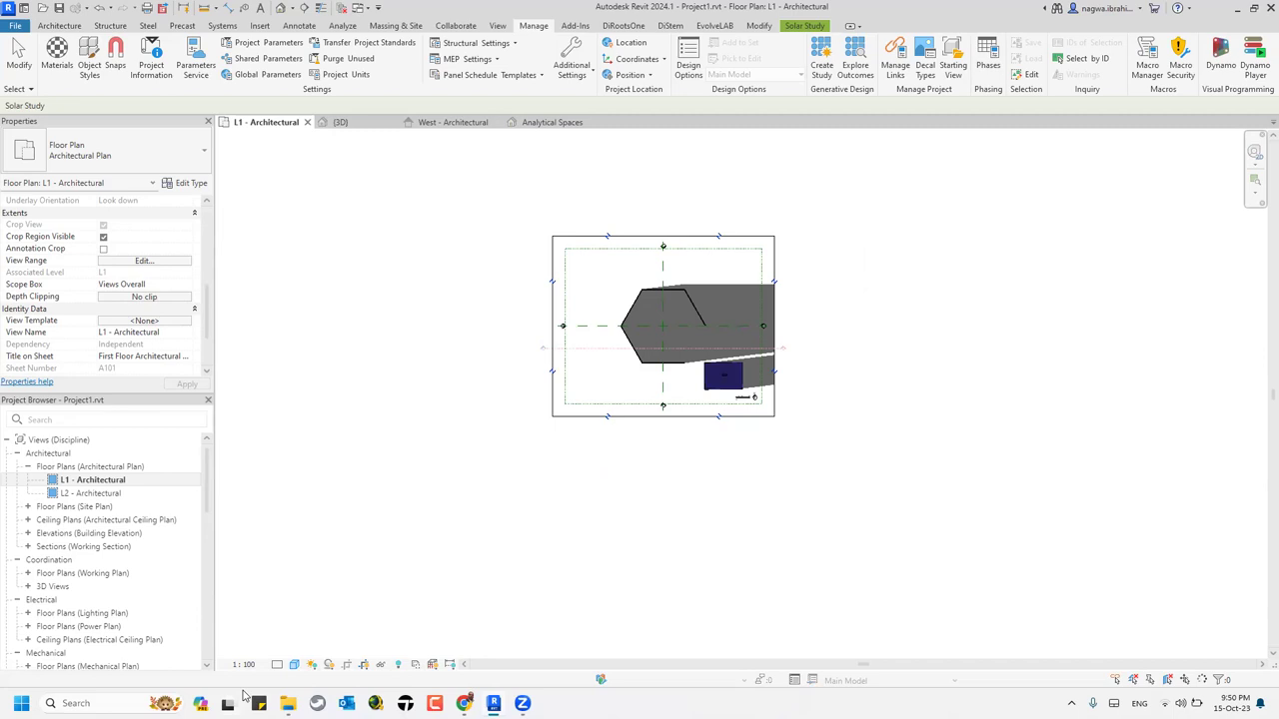
{"action": "left_click", "coordinate": [294, 664]}
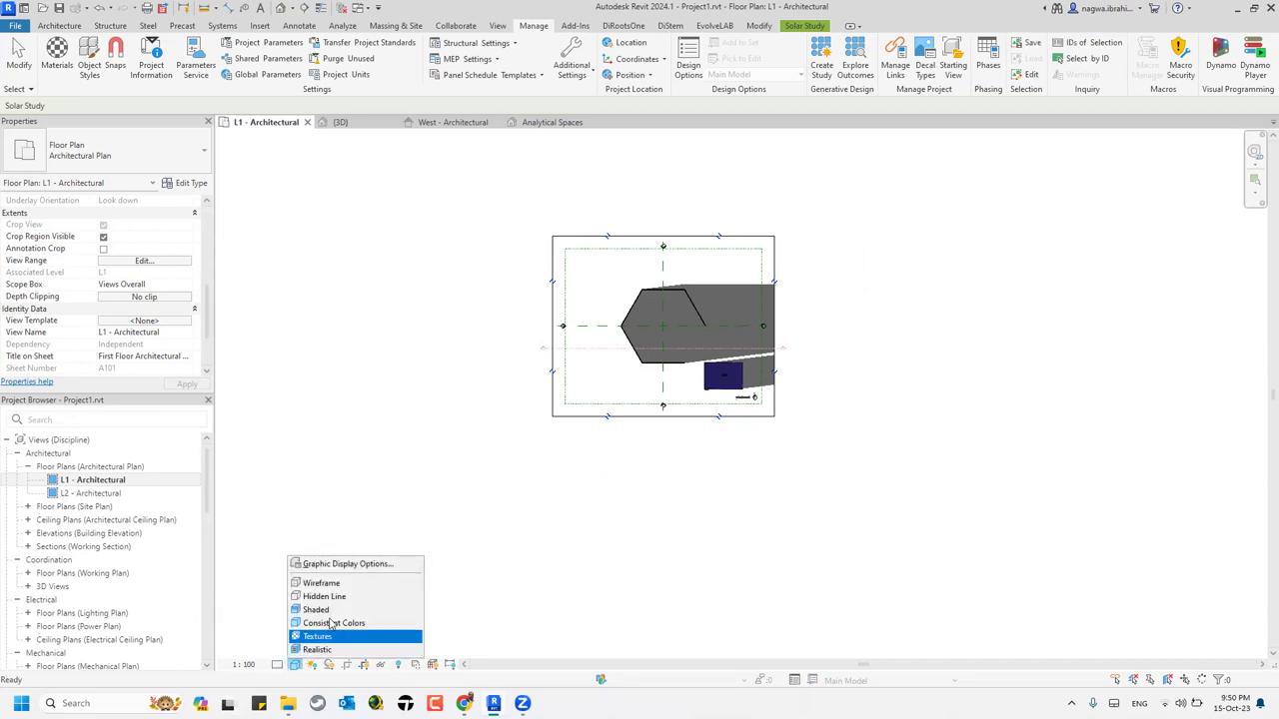
{"action": "left_click", "coordinate": [312, 664]}
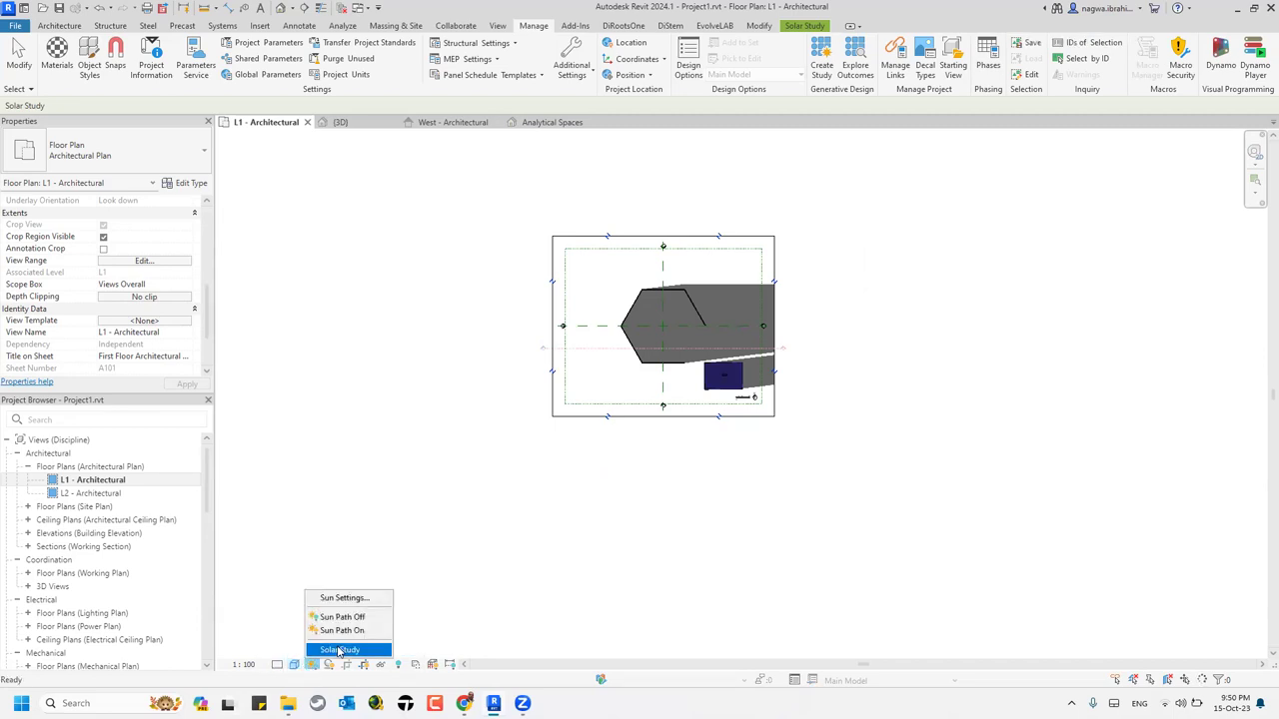
{"action": "left_click", "coordinate": [340, 616]}
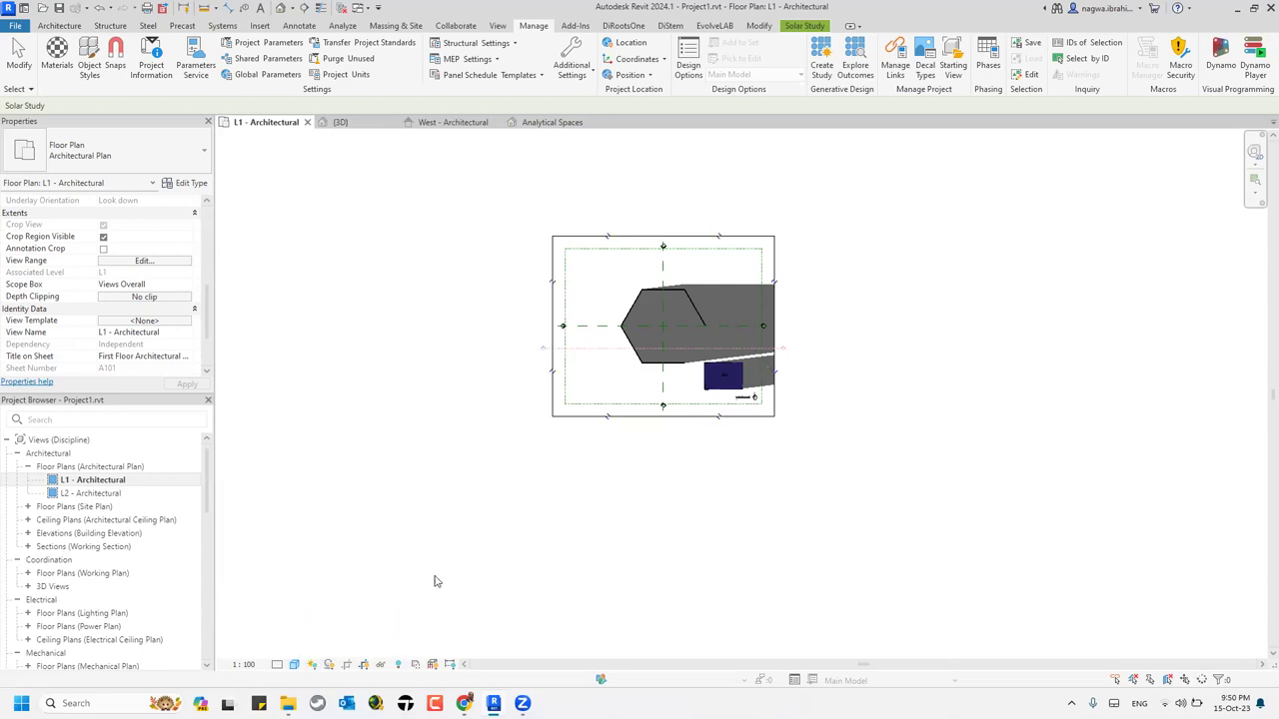
{"action": "left_click", "coordinate": [312, 664]}
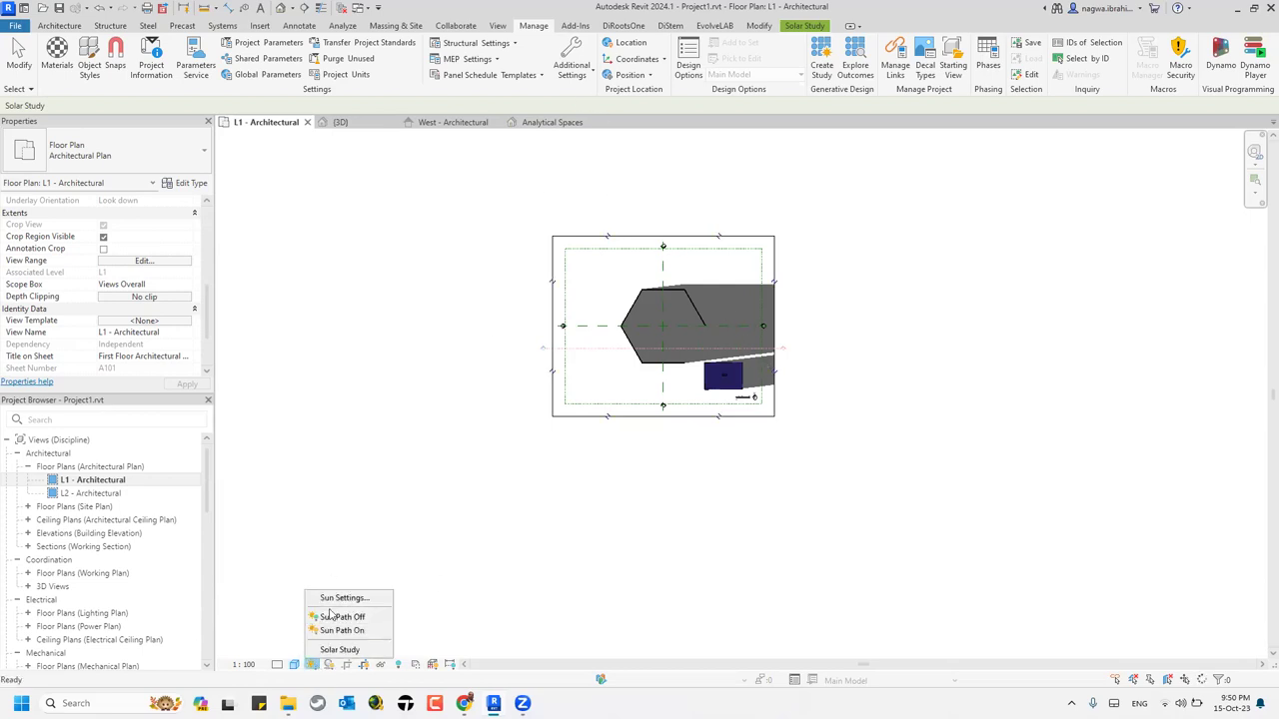
{"action": "left_click", "coordinate": [331, 661]}
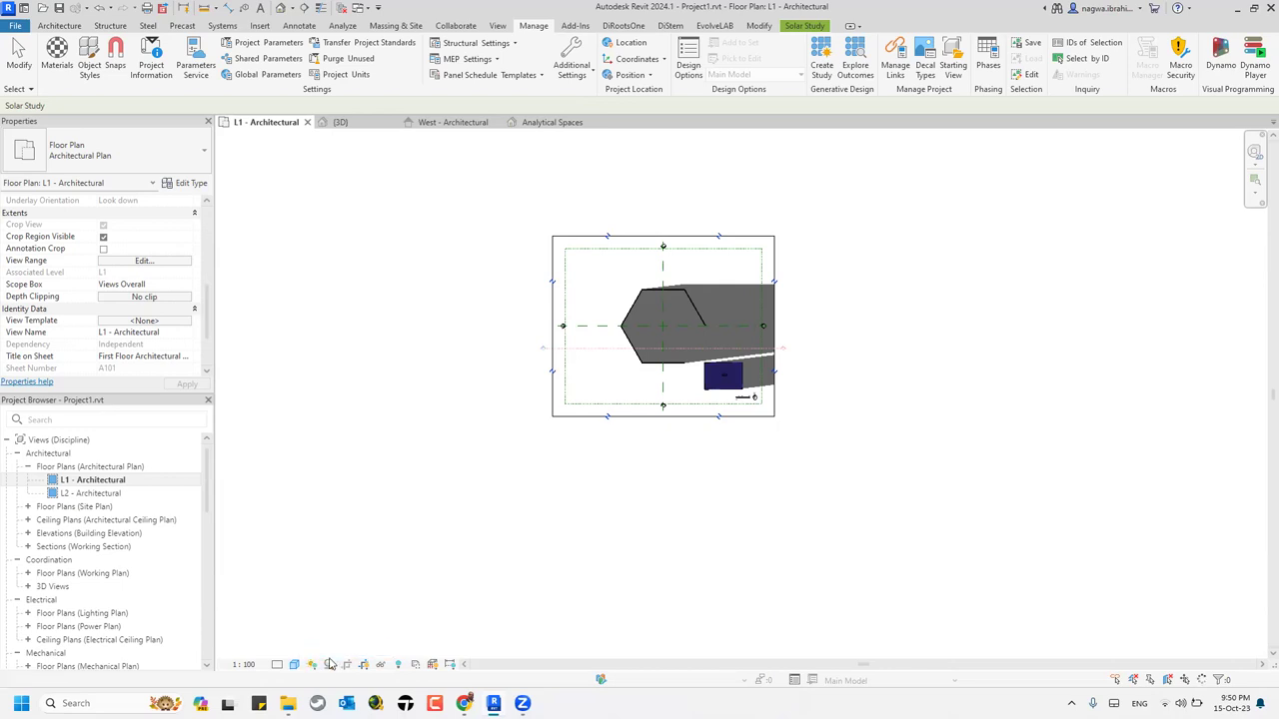
{"action": "left_click", "coordinate": [329, 664]}
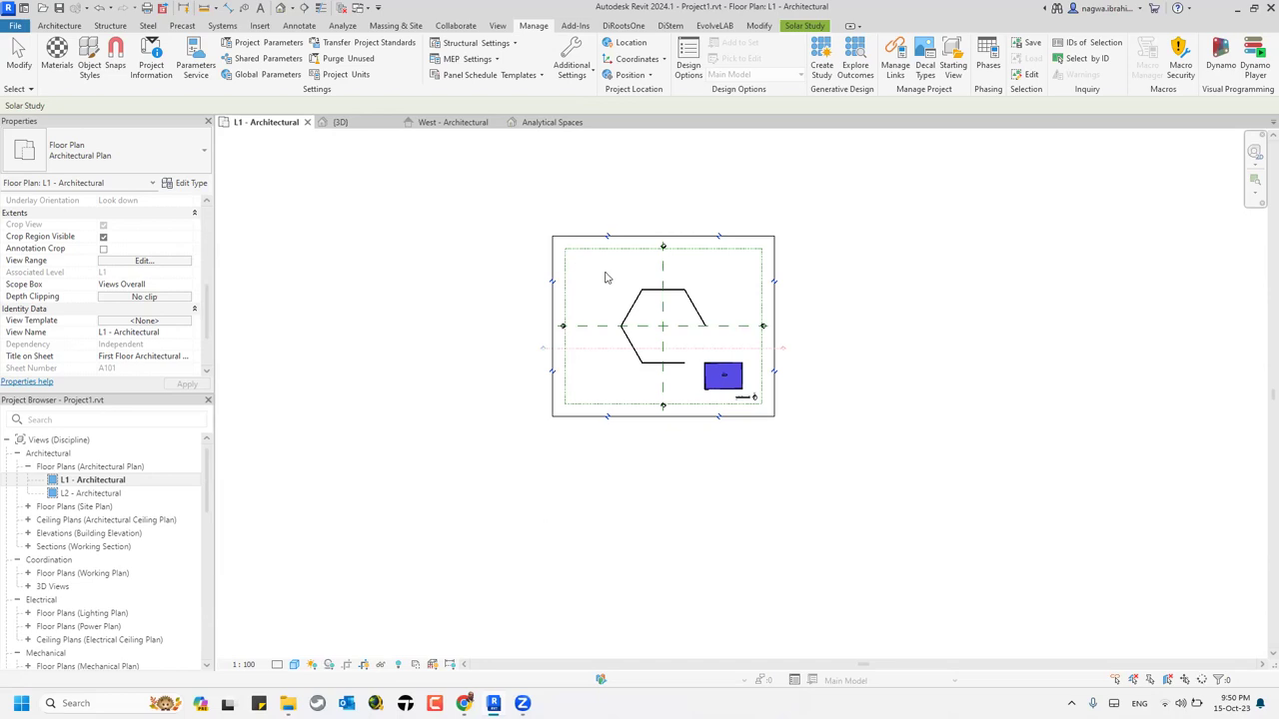
{"action": "scroll", "coordinate": [709, 372], "scroll_direction": "up", "scroll_amount": 2}
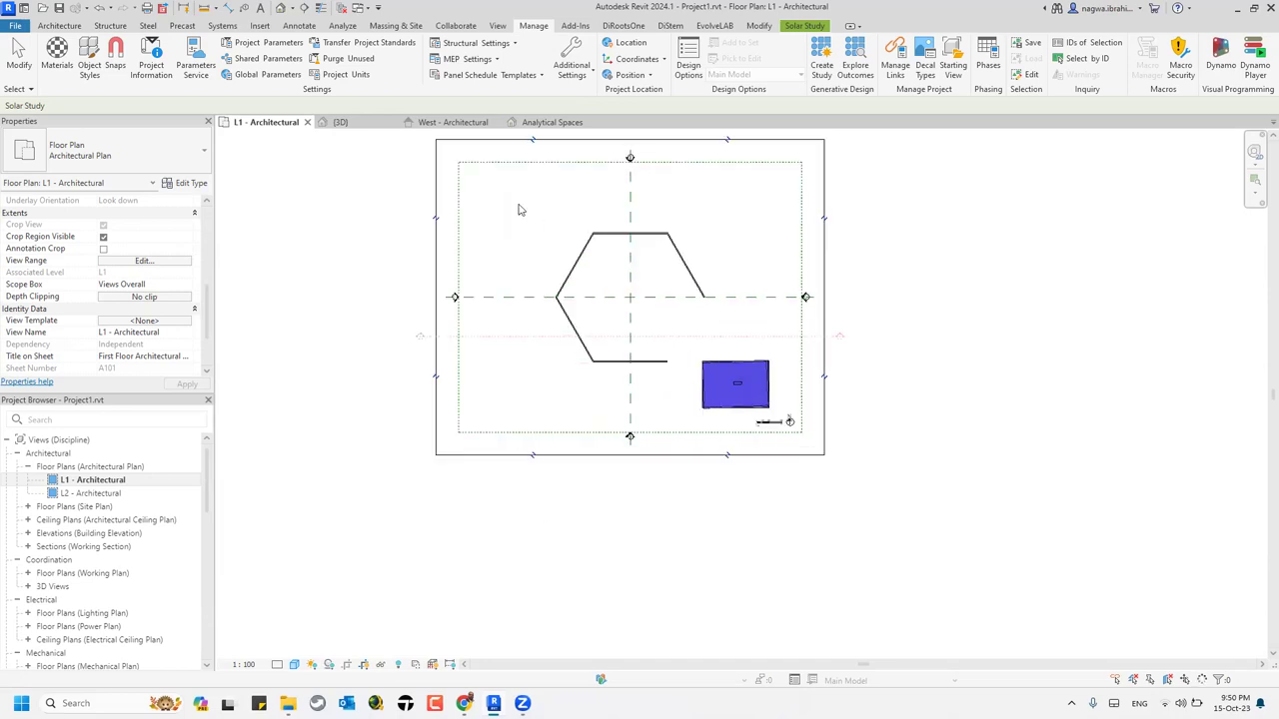
- Go to the {3D} view and turn its sun path off
{"action": "left_click", "coordinate": [355, 122]}
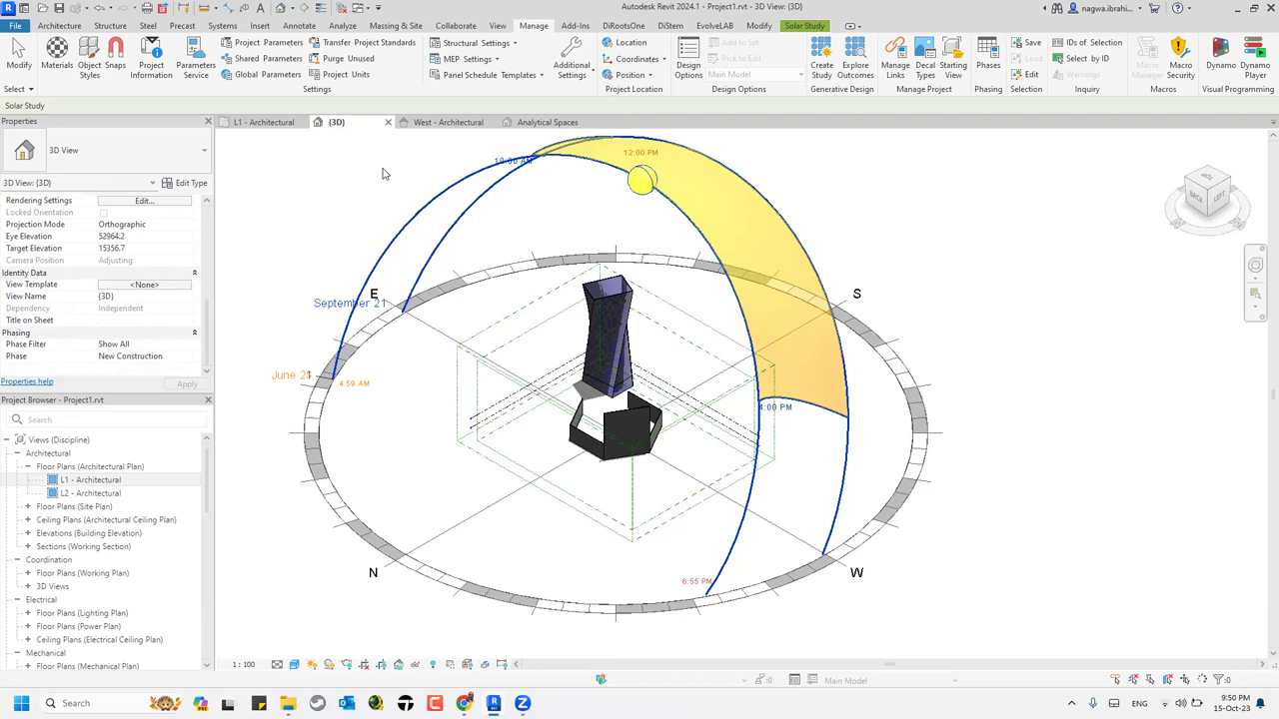
{"action": "left_click", "coordinate": [313, 665]}
{"action": "left_click", "coordinate": [318, 666]}
{"action": "left_click", "coordinate": [325, 654]}
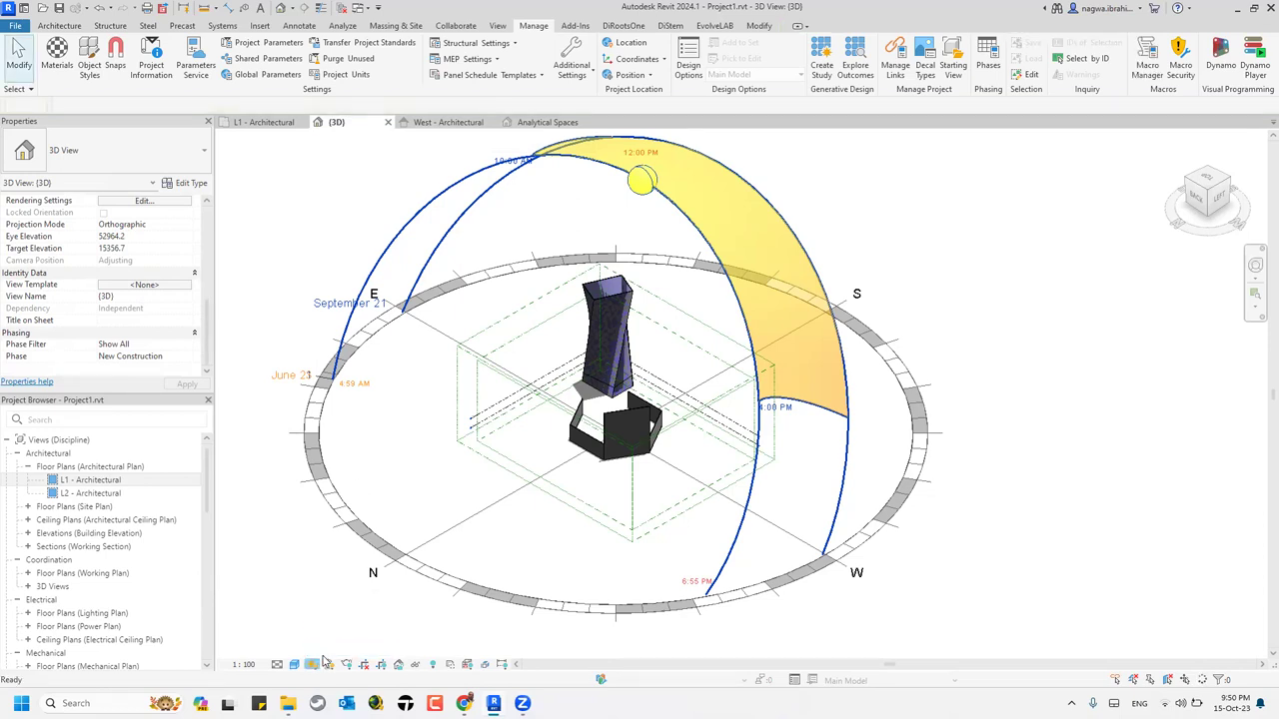
{"action": "left_click", "coordinate": [313, 665]}
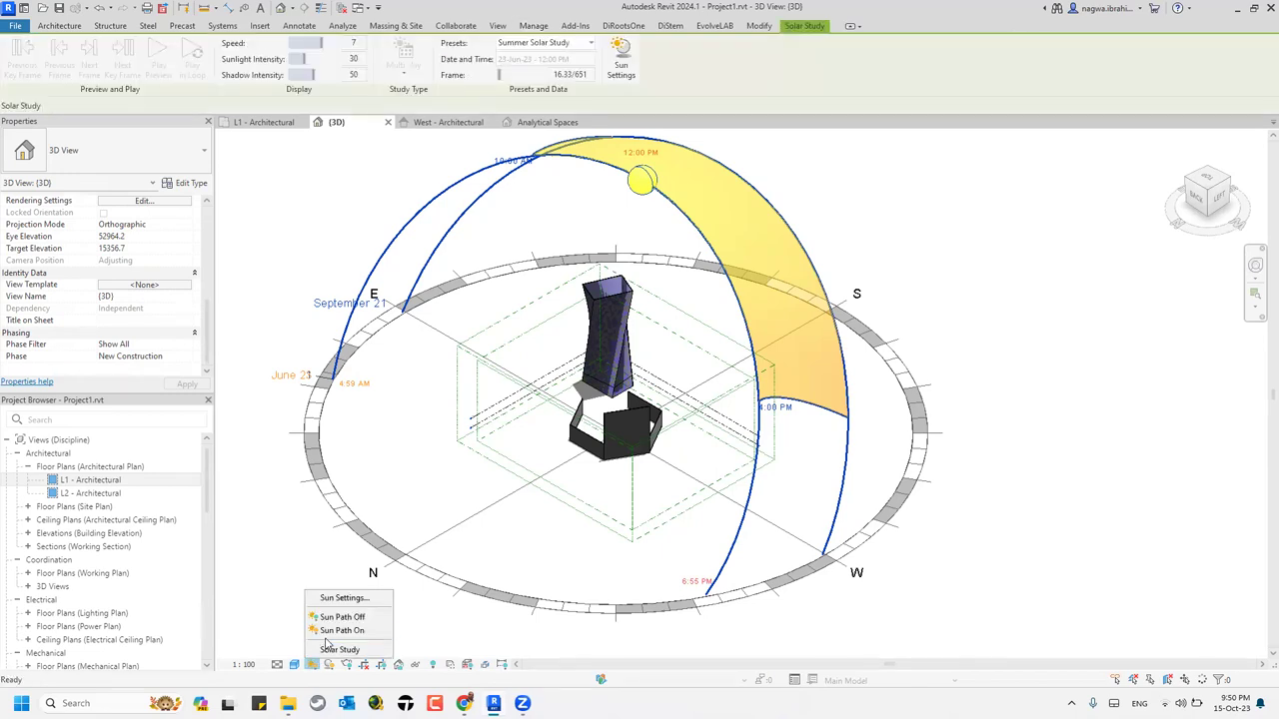
{"action": "left_click", "coordinate": [349, 616]}
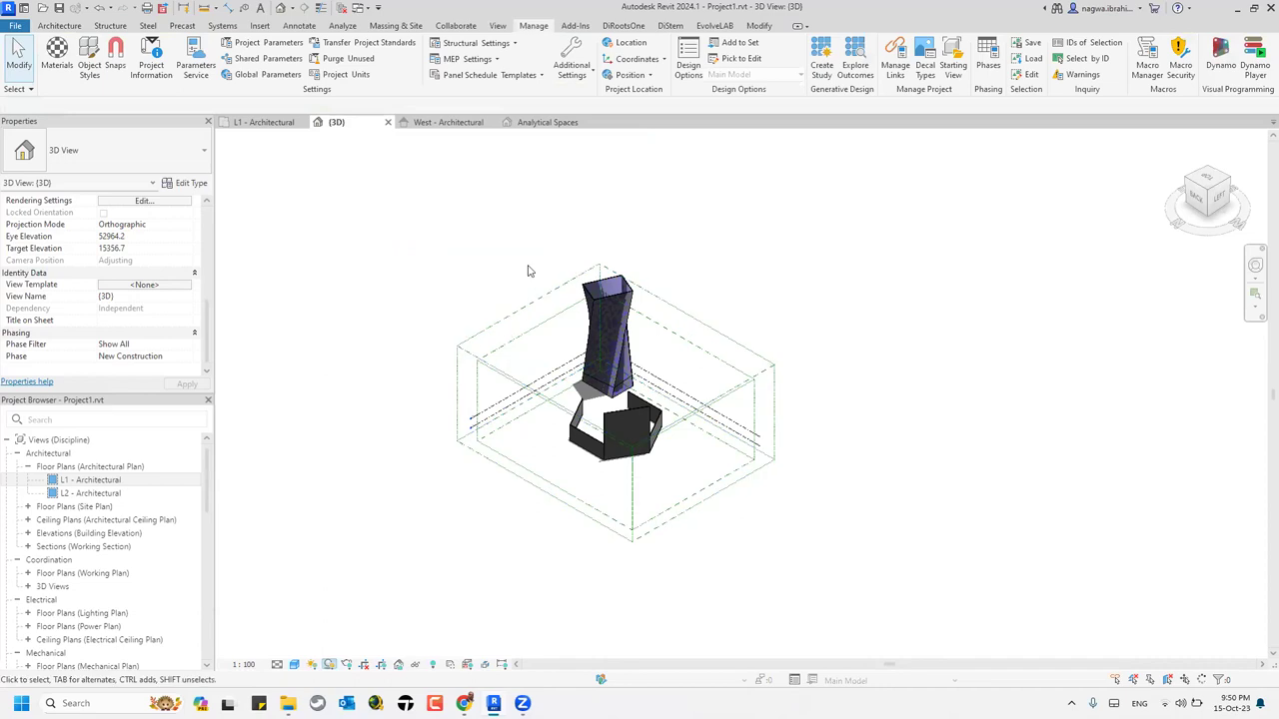
- Set Phase Created to Phase 2 for the tower and all the walls in the 3D view
{"action": "left_click_drag", "start_coordinate": [670, 437], "coordinate": [692, 489]}
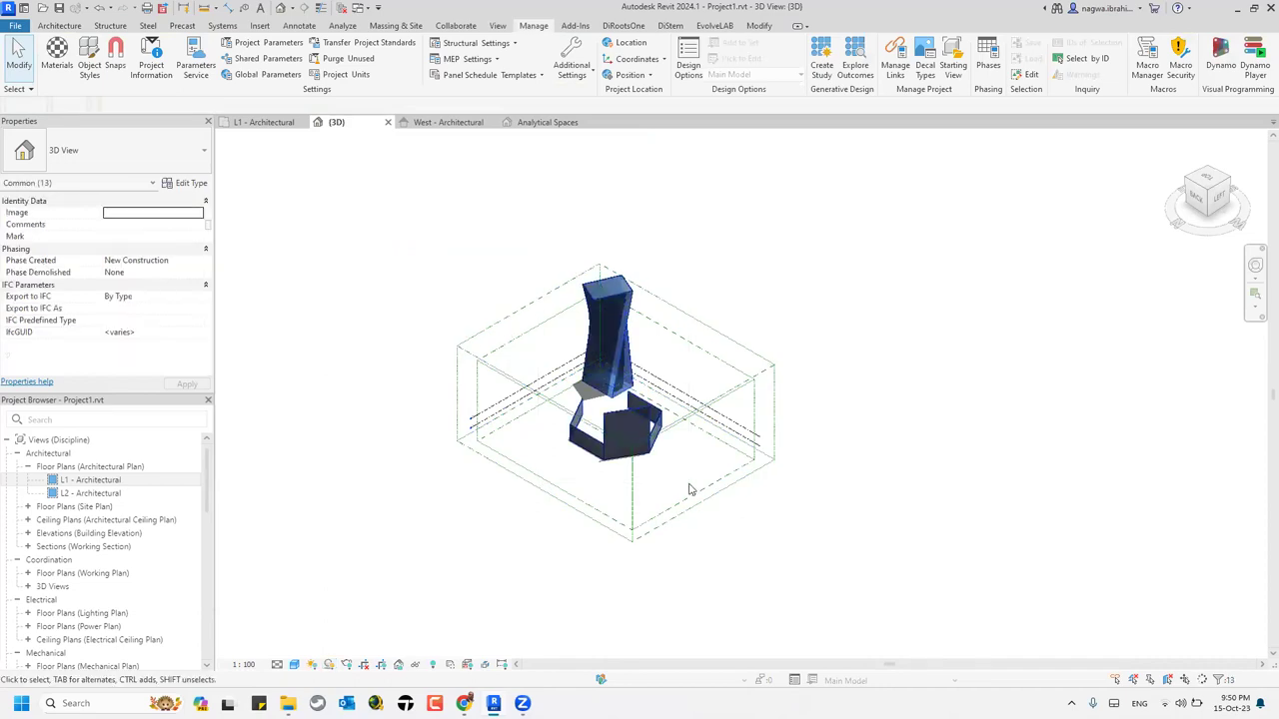
{"action": "left_click", "coordinate": [198, 262]}
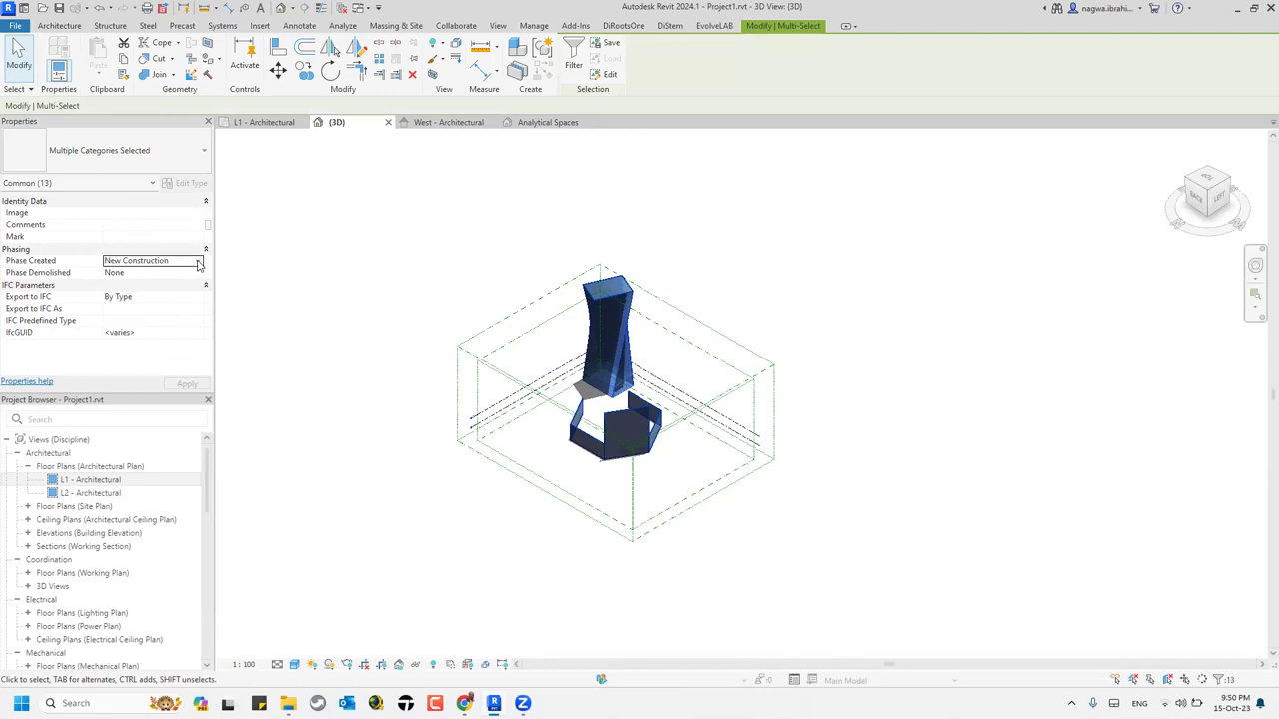
{"action": "left_click", "coordinate": [198, 260]}
{"action": "left_click", "coordinate": [162, 292]}
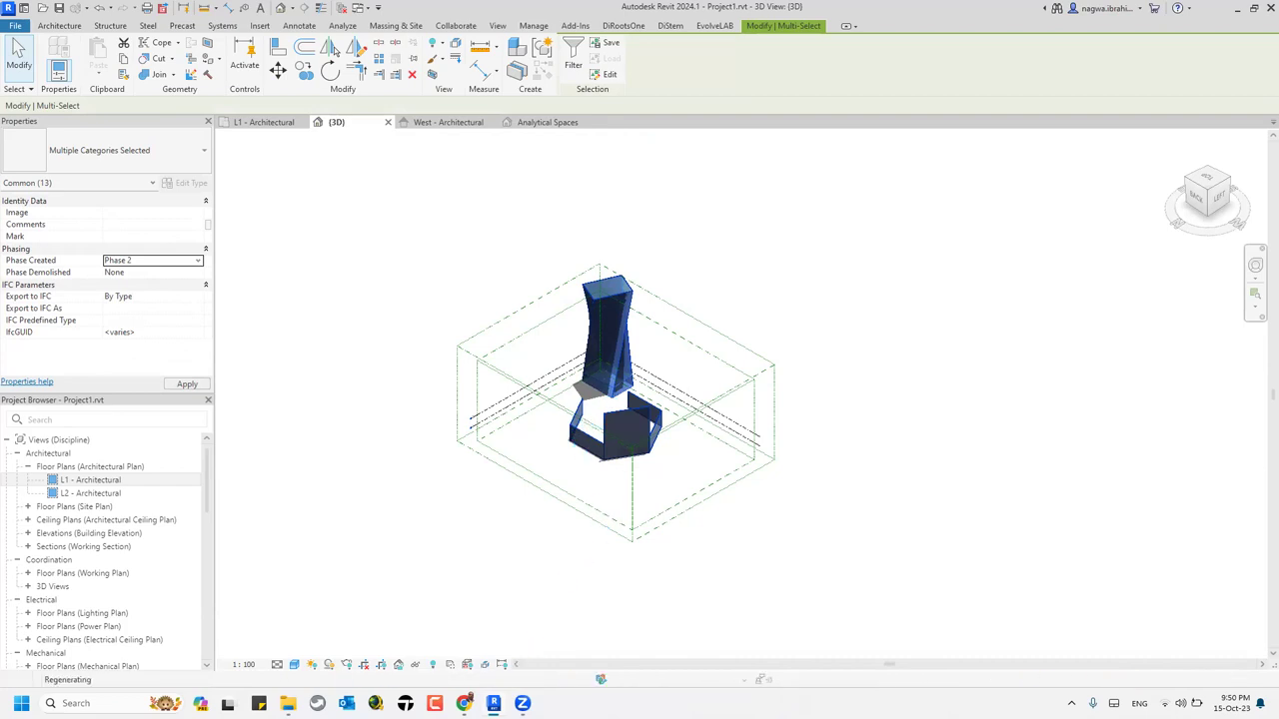
- Switch to the presentation and review the slides on energy analysis steps with building elements and on material thermal properties
{"action": "mouse_move", "coordinate": [463, 703]}
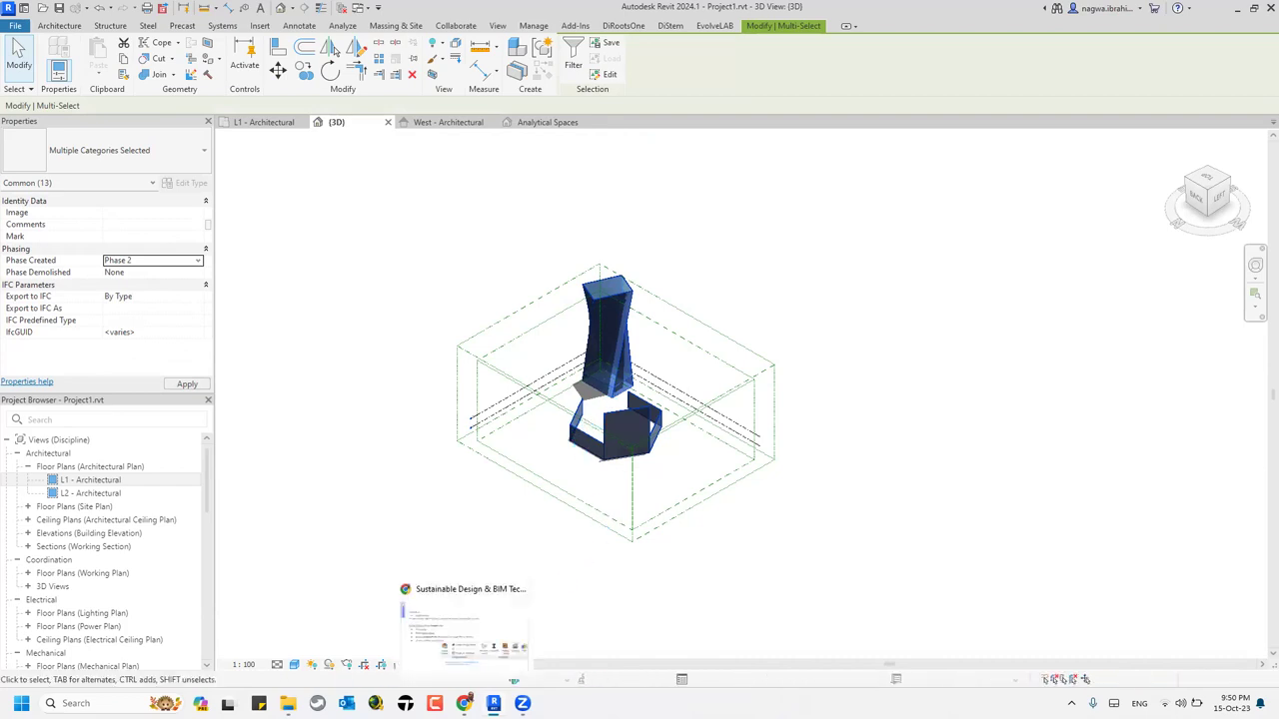
{"action": "left_click", "coordinate": [467, 626]}
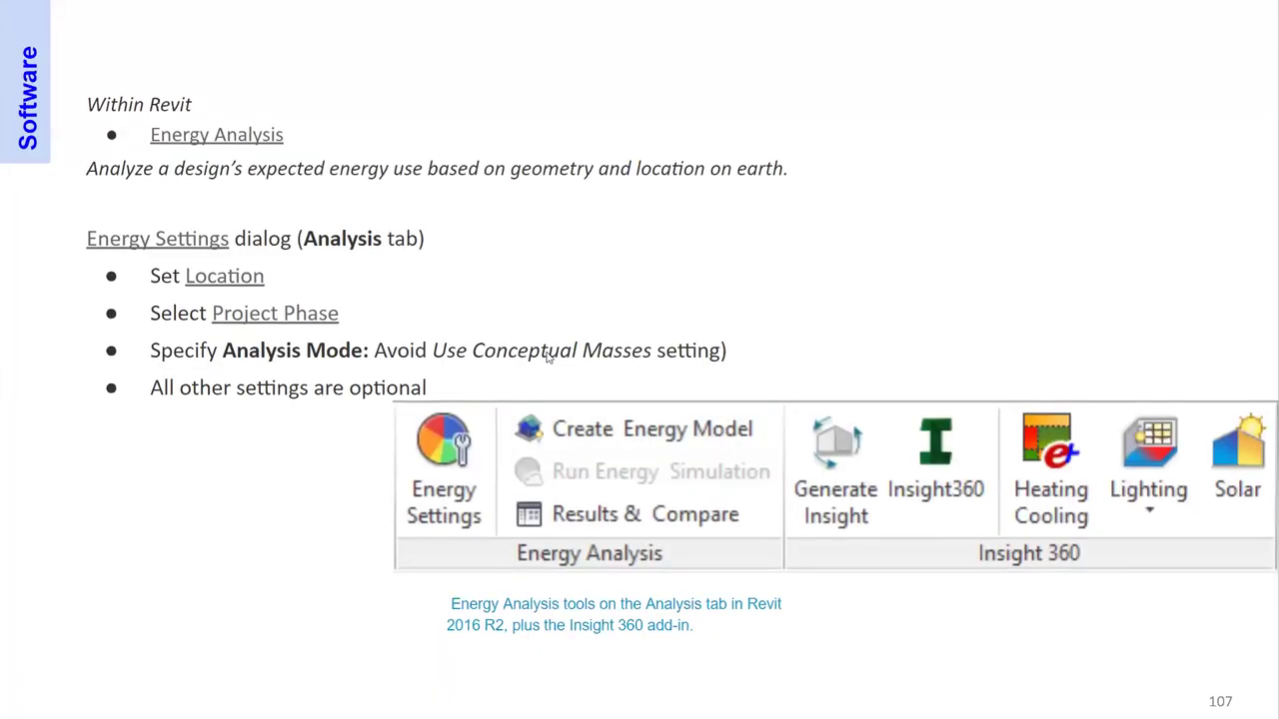
{"action": "key", "text": "Right"}
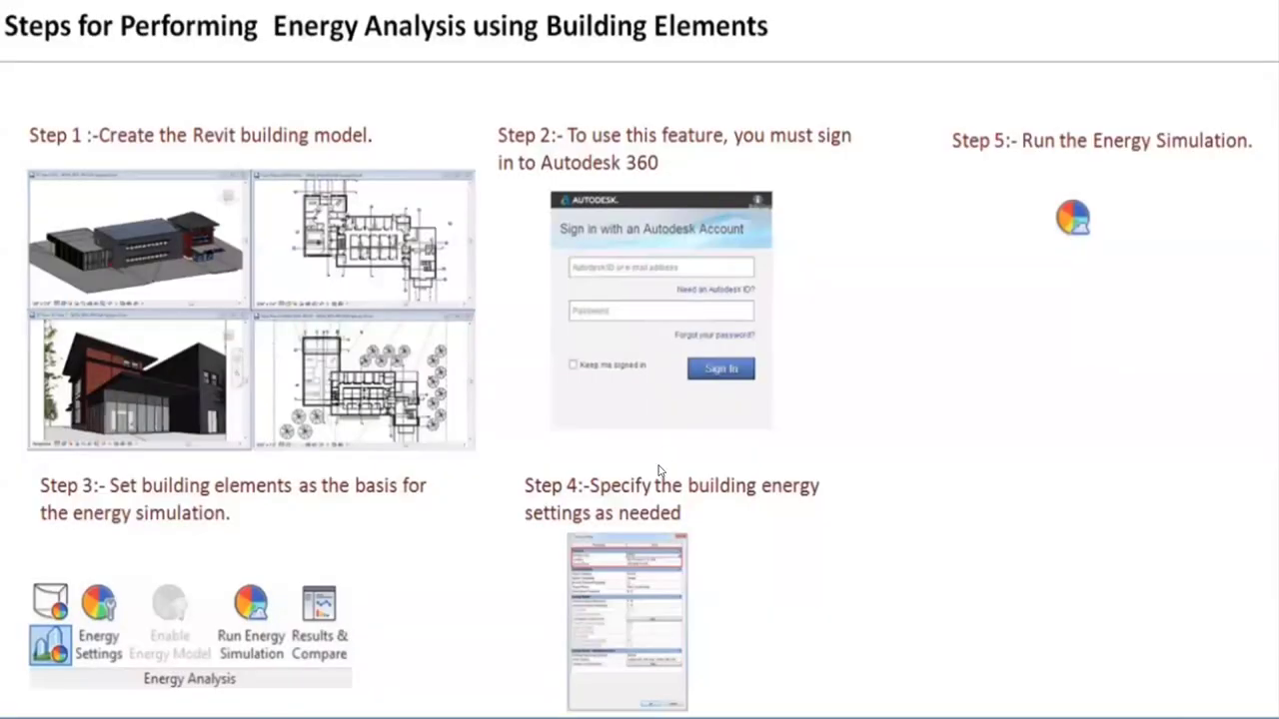
{"action": "key", "text": "Right"}
{"action": "key", "text": "Right"}
{"action": "key", "text": "Right"}
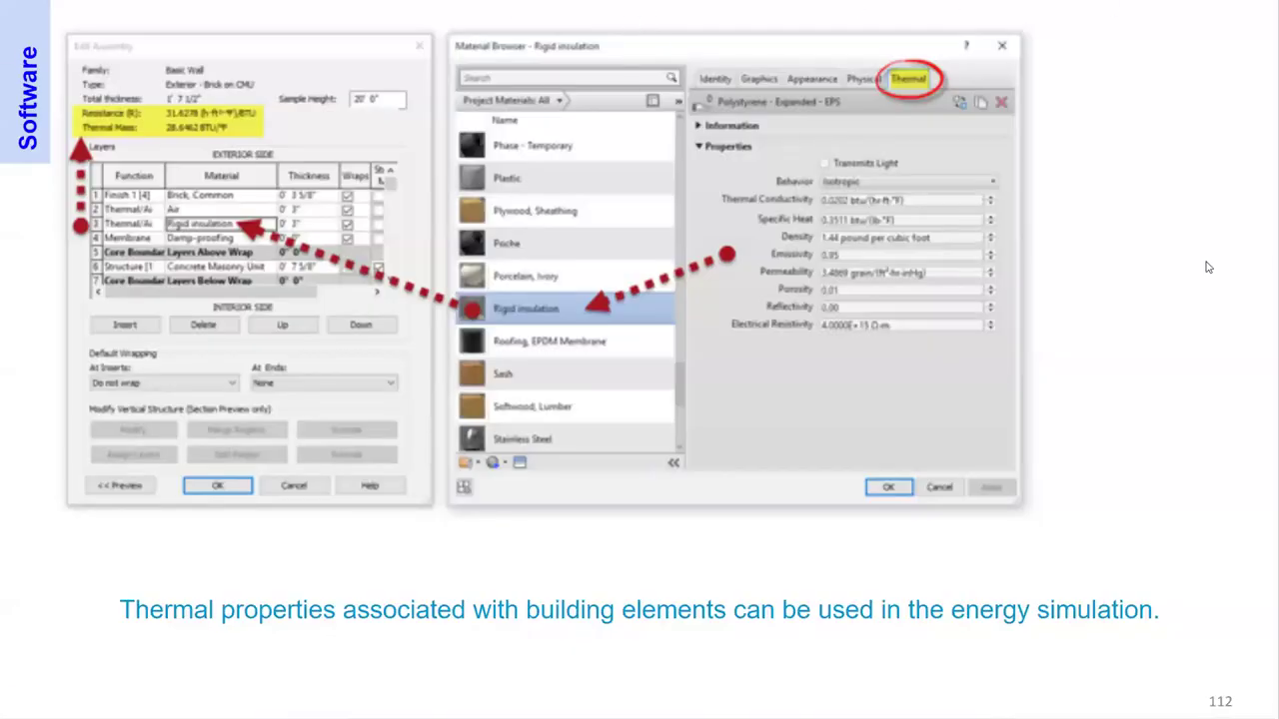
- Switch back to Revit and open the layer structure of the front wall's Generic - 200mm type for editing
{"action": "key", "text": "alt+Tab"}
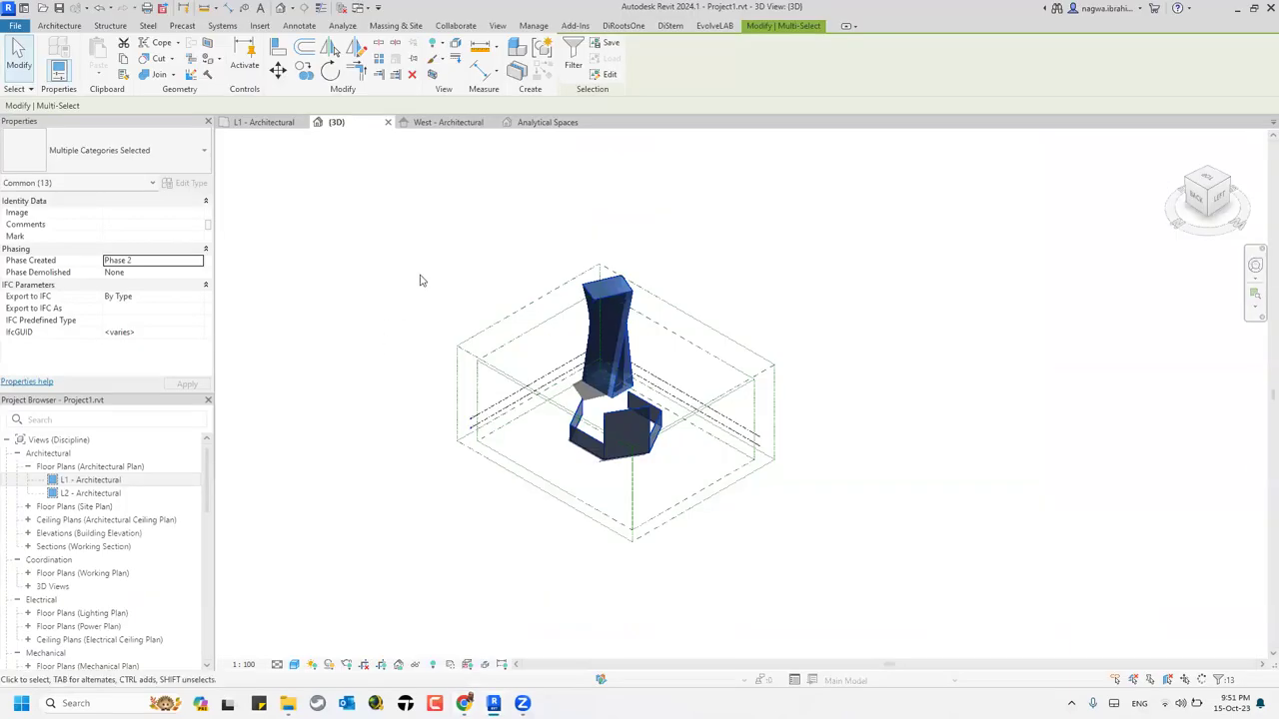
{"action": "scroll", "coordinate": [462, 338], "scroll_direction": "up", "scroll_amount": 6}
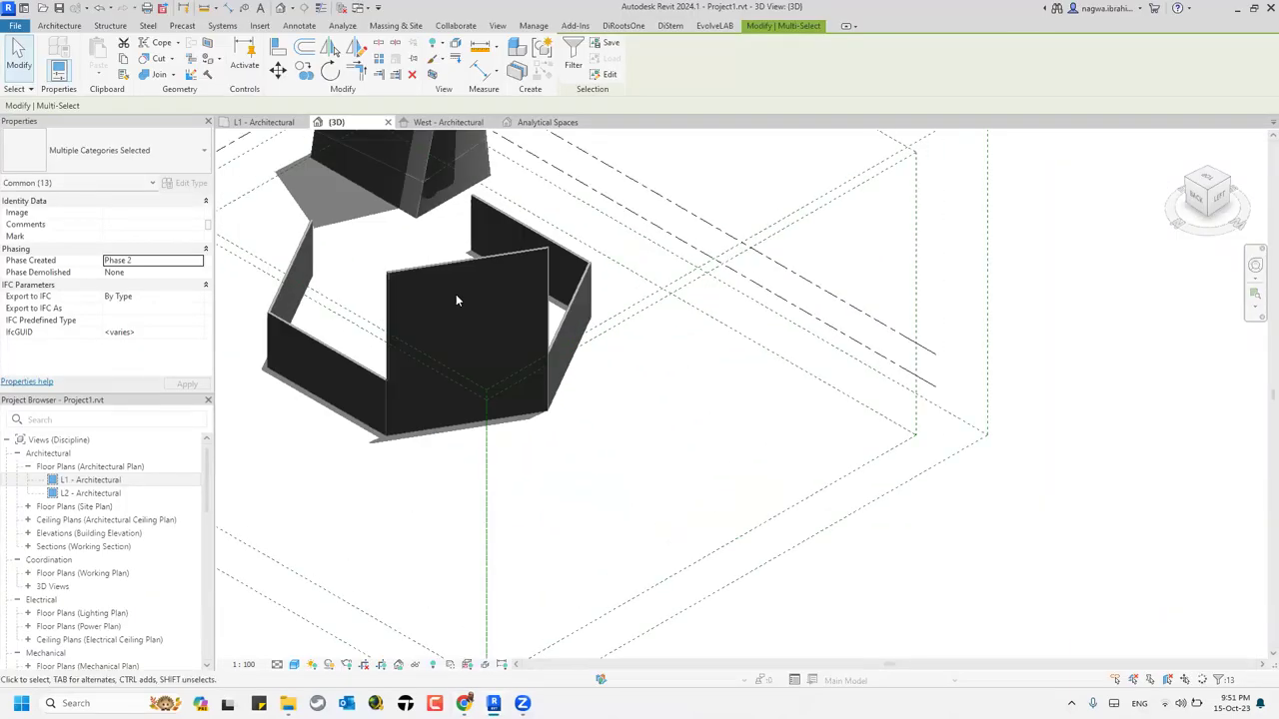
{"action": "key", "text": "Escape"}
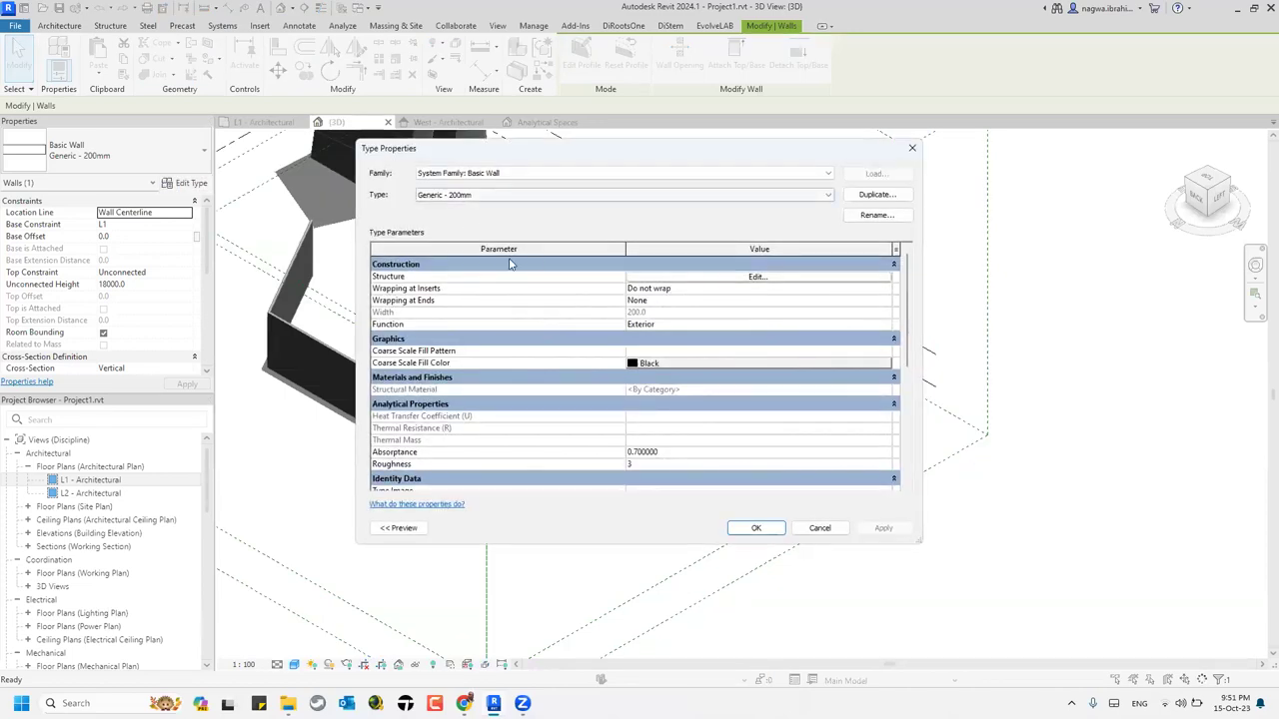
{"action": "left_click", "coordinate": [744, 278]}
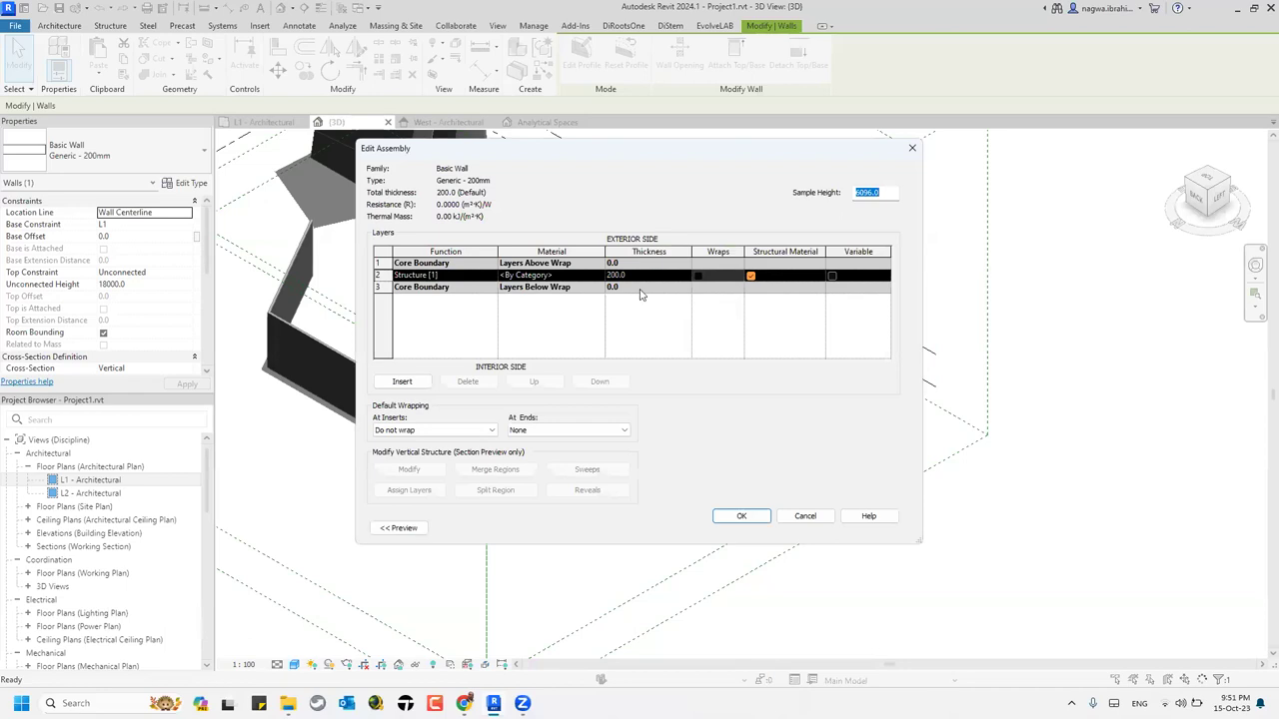
- Search the project materials for "glass" and choose Glass for the wall's Structure [1] layer
{"action": "left_click", "coordinate": [595, 279]}
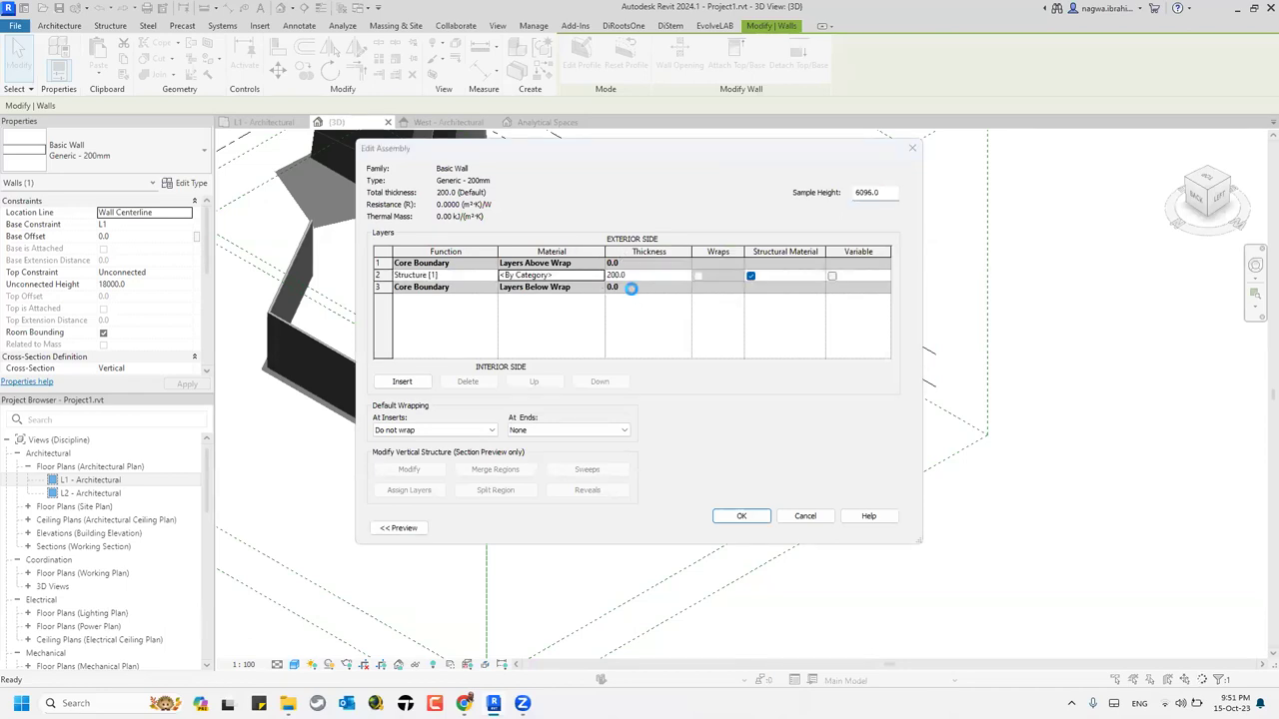
{"action": "left_click", "coordinate": [599, 275]}
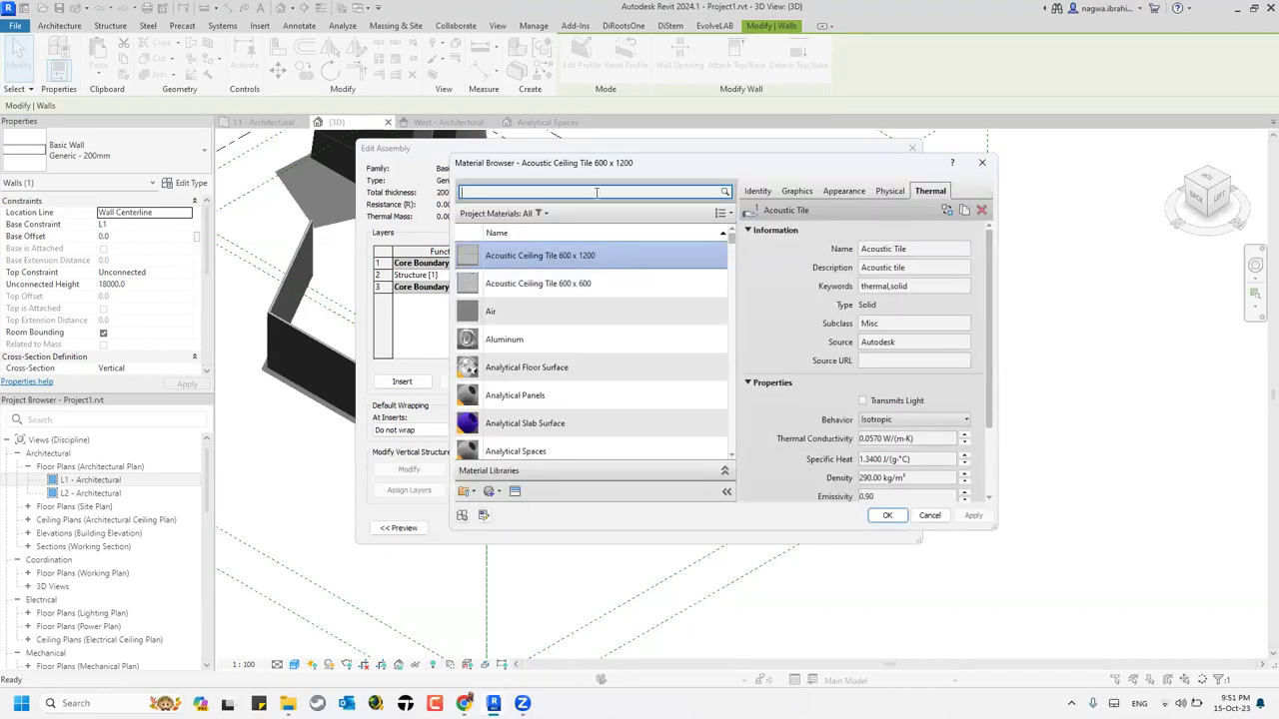
{"action": "type", "text": "gl"}
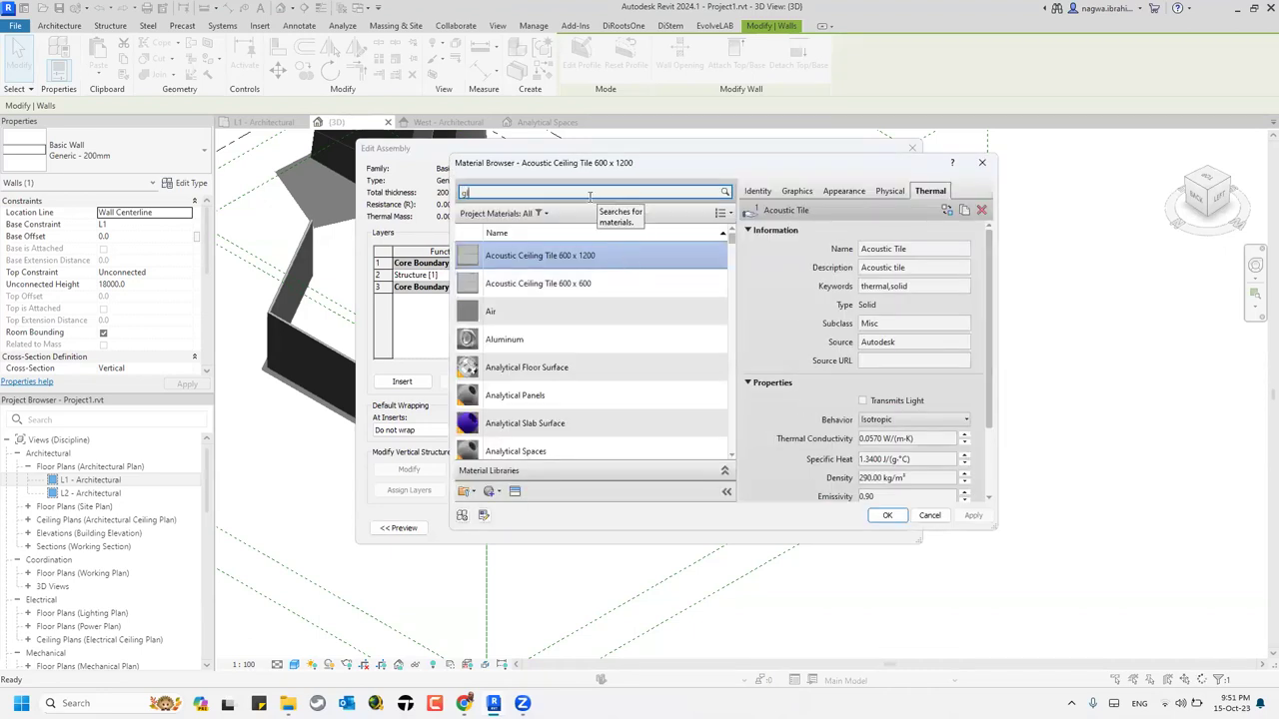
{"action": "type", "text": "ass"}
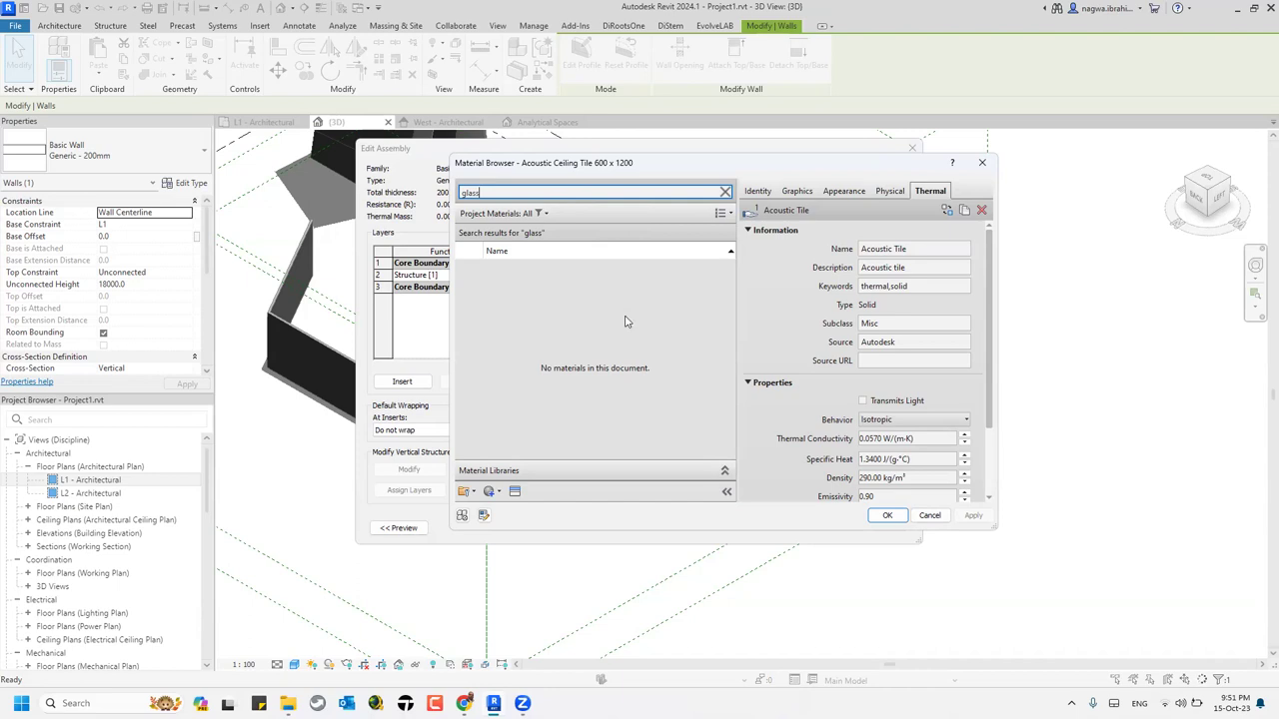
{"action": "left_click", "coordinate": [557, 281]}
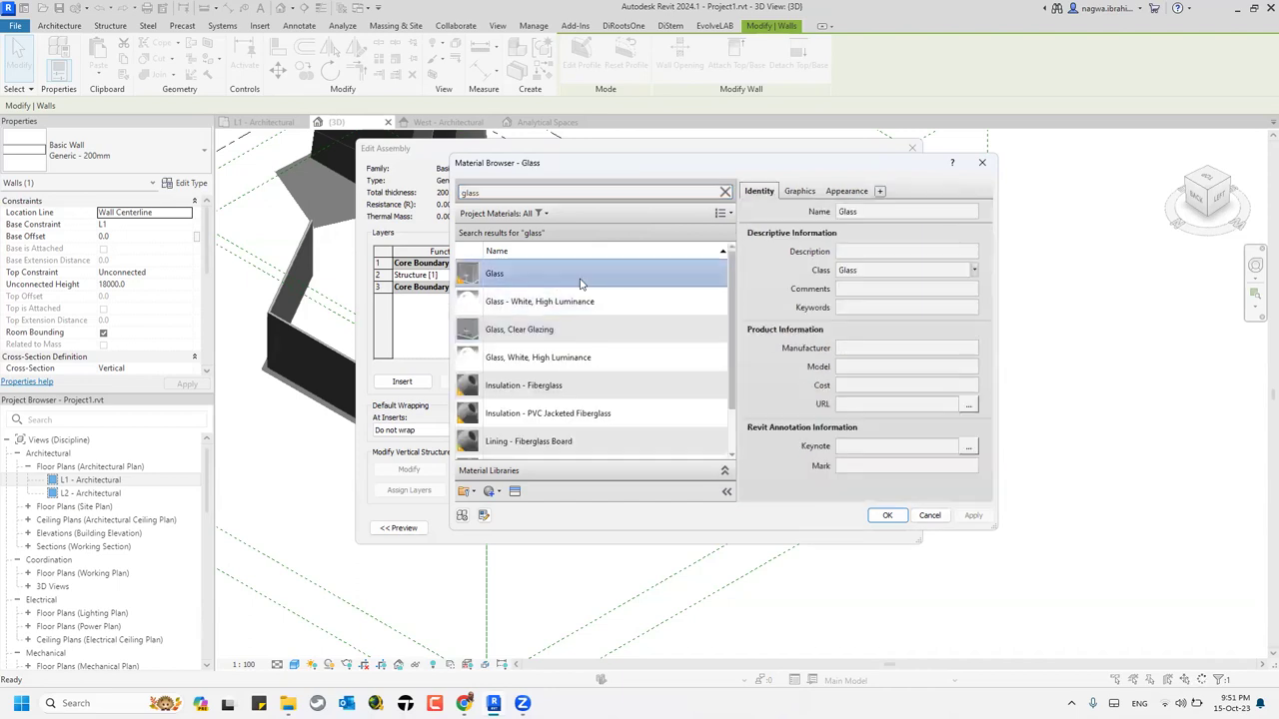
- Try to add a physical asset to the Glass material by searching the physical assets for "glass"
{"action": "left_click", "coordinate": [879, 192]}
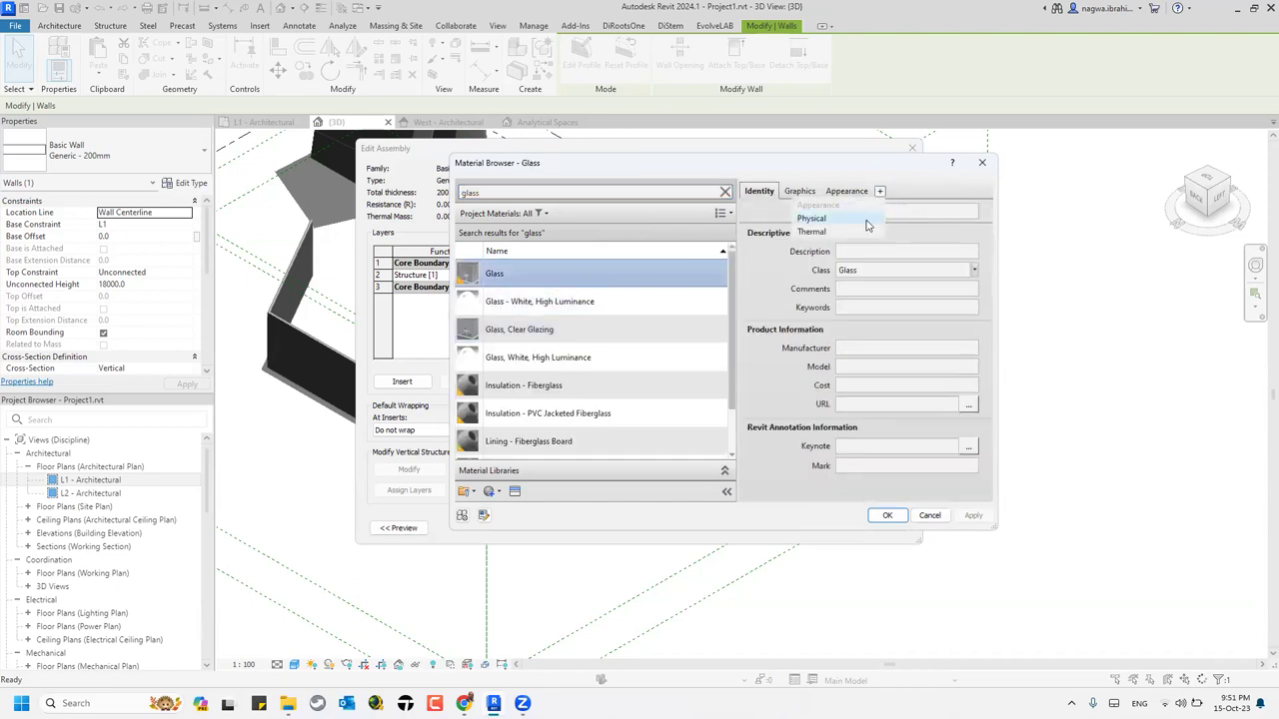
{"action": "left_click", "coordinate": [865, 220]}
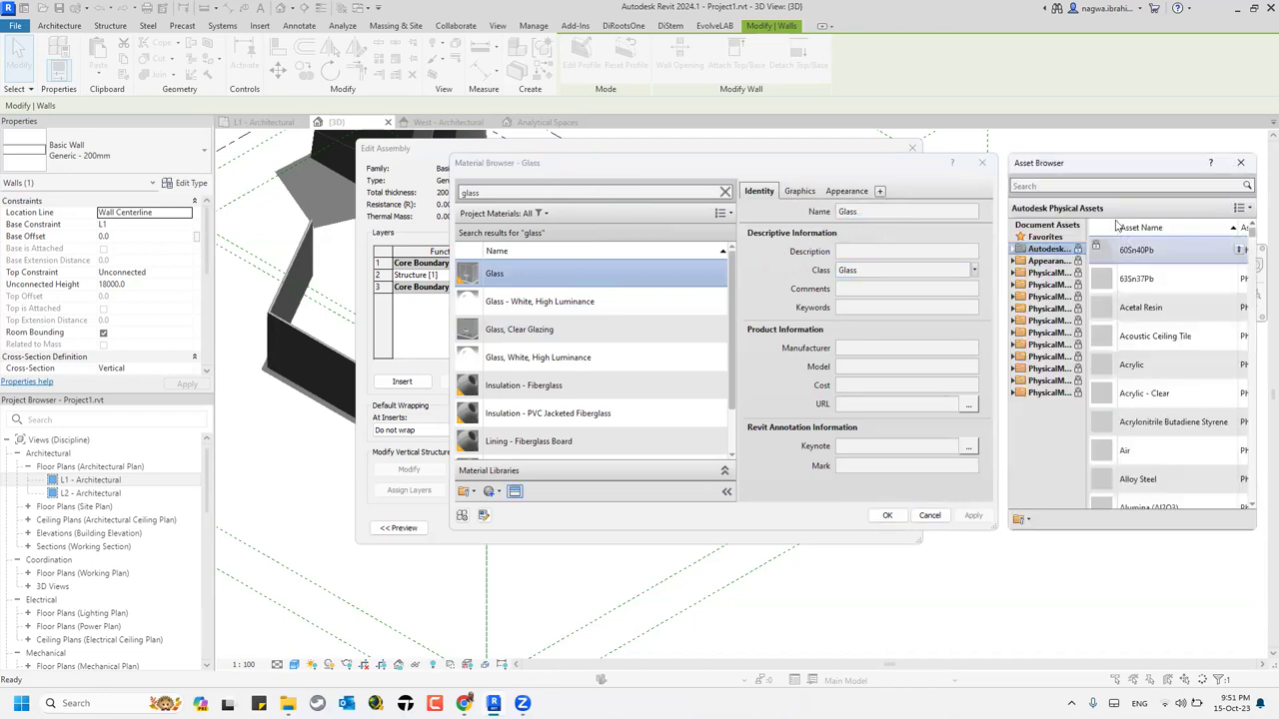
{"action": "left_click", "coordinate": [1075, 186]}
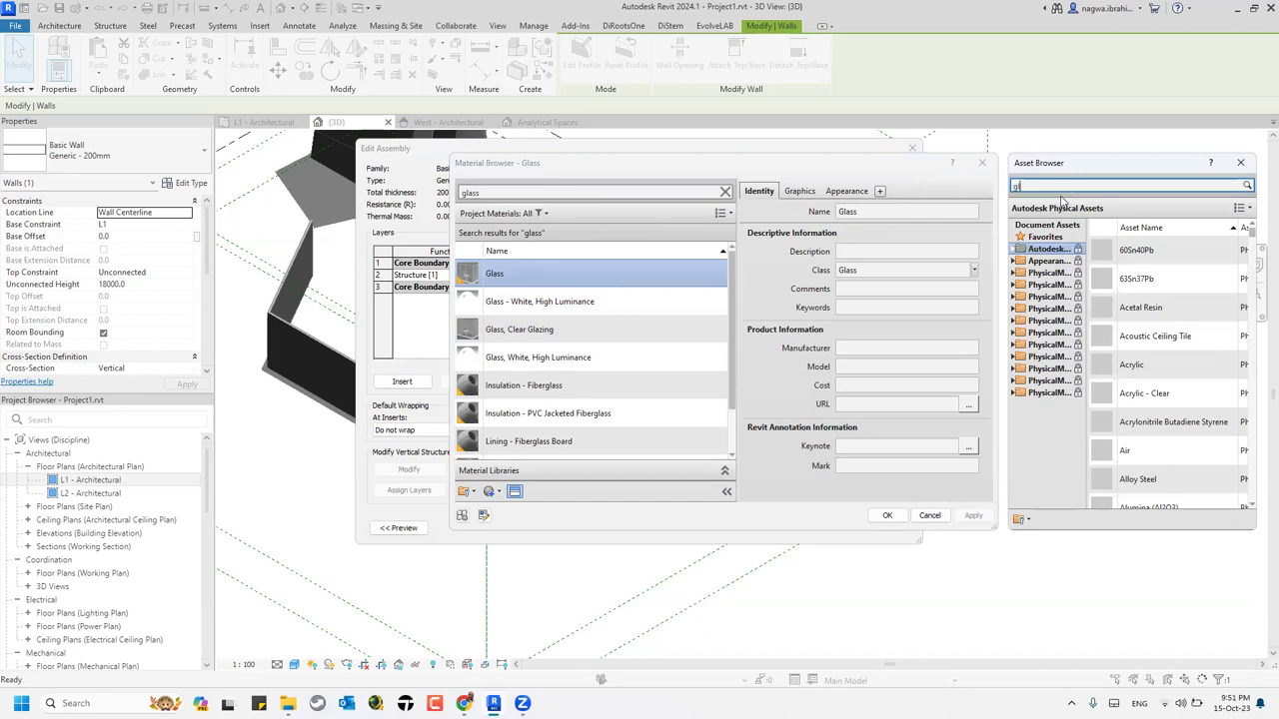
{"action": "key", "text": "Return"}
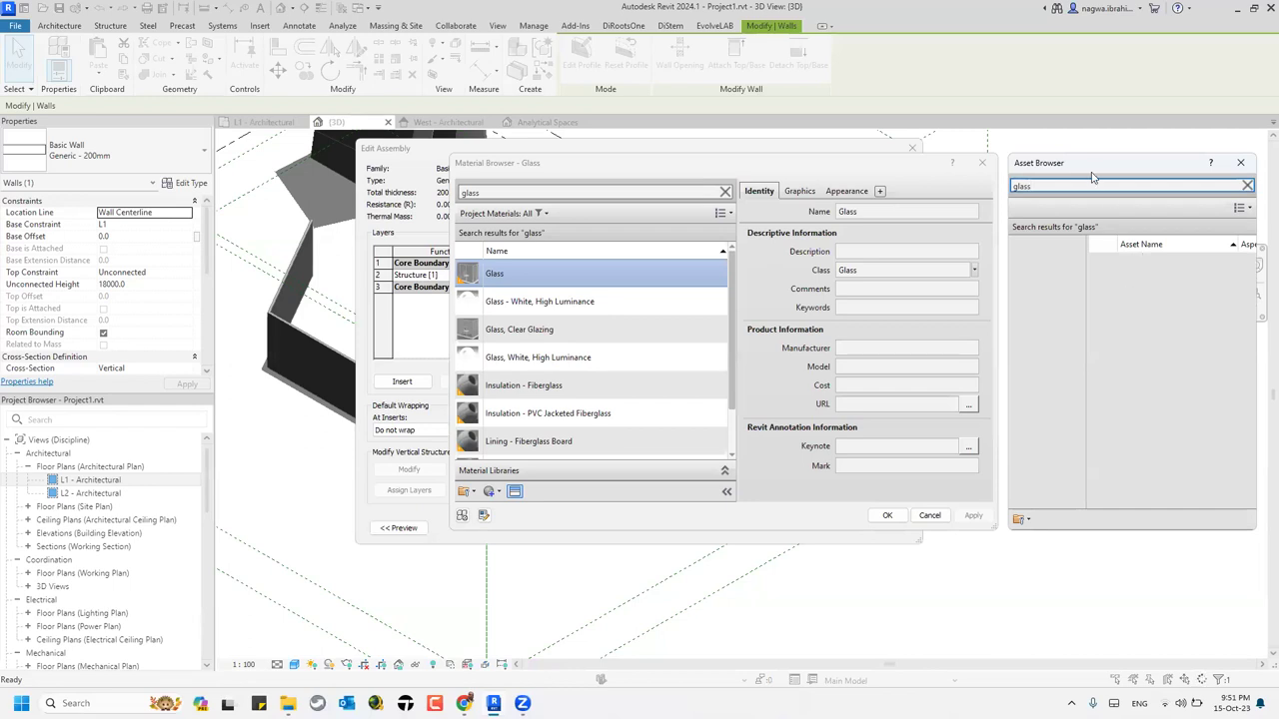
{"action": "left_click_drag", "start_coordinate": [1071, 162], "coordinate": [997, 160]}
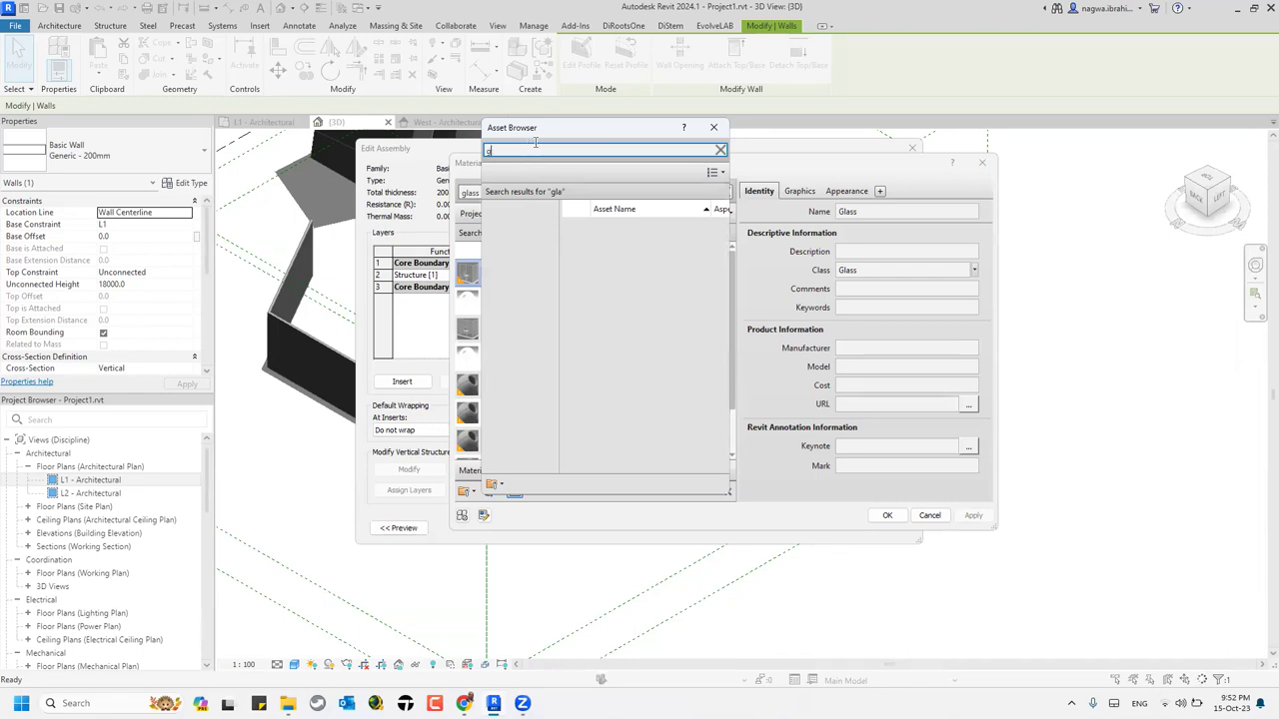
{"action": "key", "text": "BackSpace"}
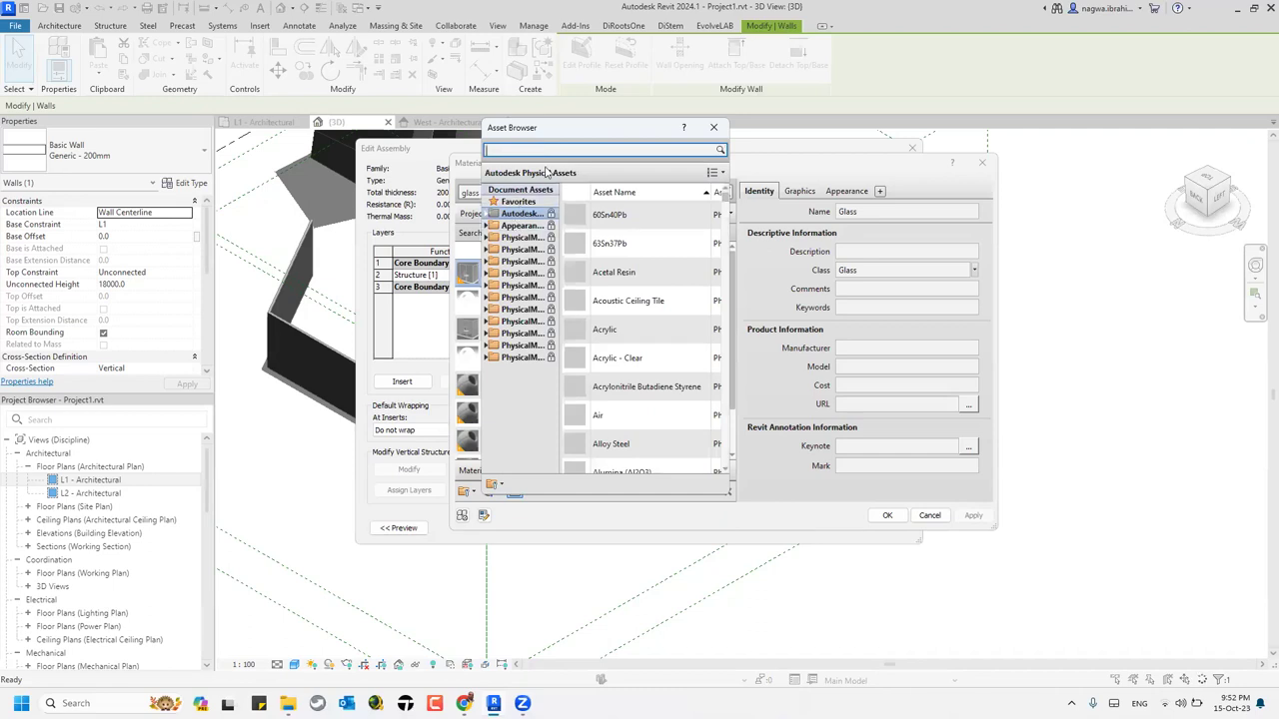
{"action": "type", "text": "glas"}
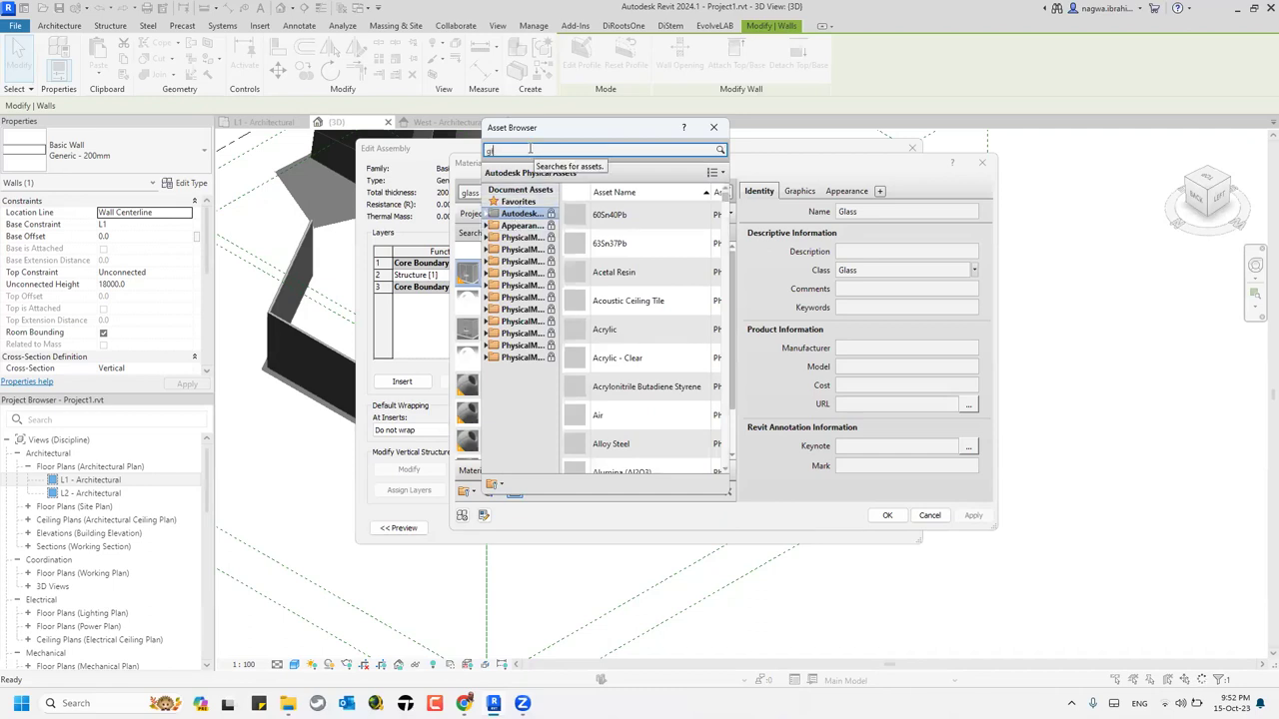
{"action": "left_click", "coordinate": [714, 127]}
- Examine the physical and thermal properties of the Glass, Clear Glazing material, and leave the wall type without saving changes
{"action": "left_click", "coordinate": [607, 300]}
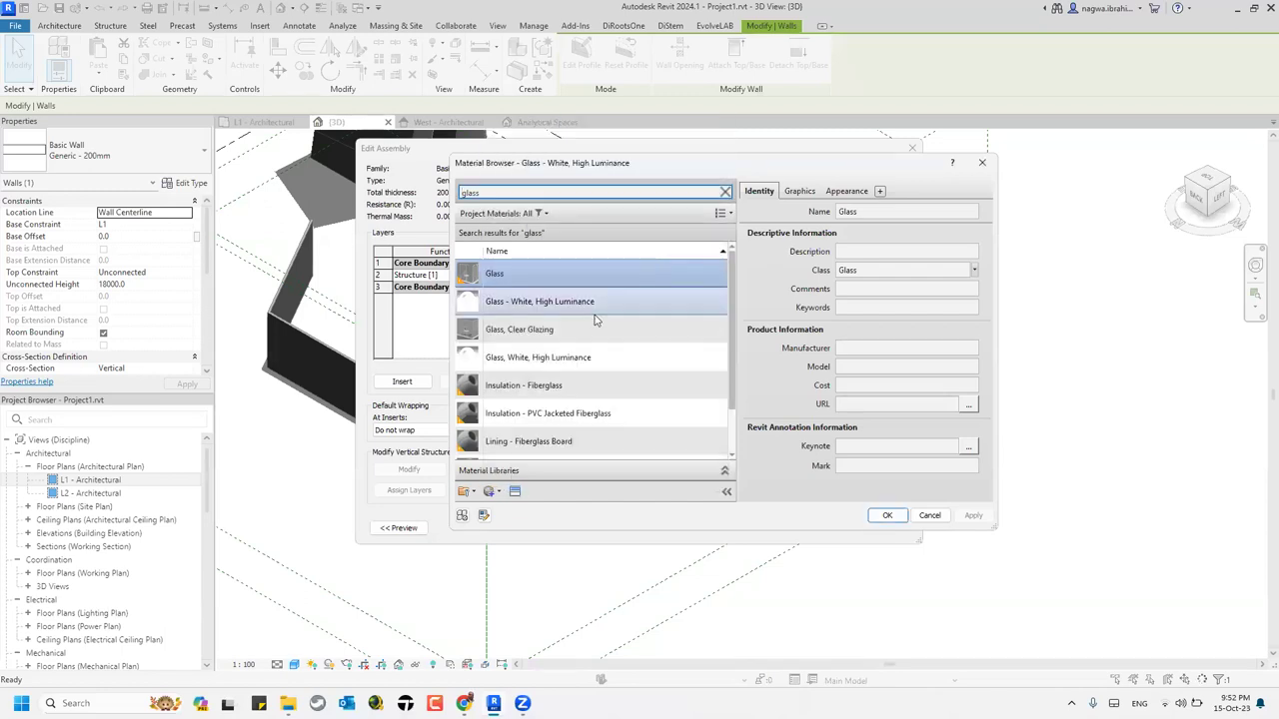
{"action": "left_click", "coordinate": [607, 337]}
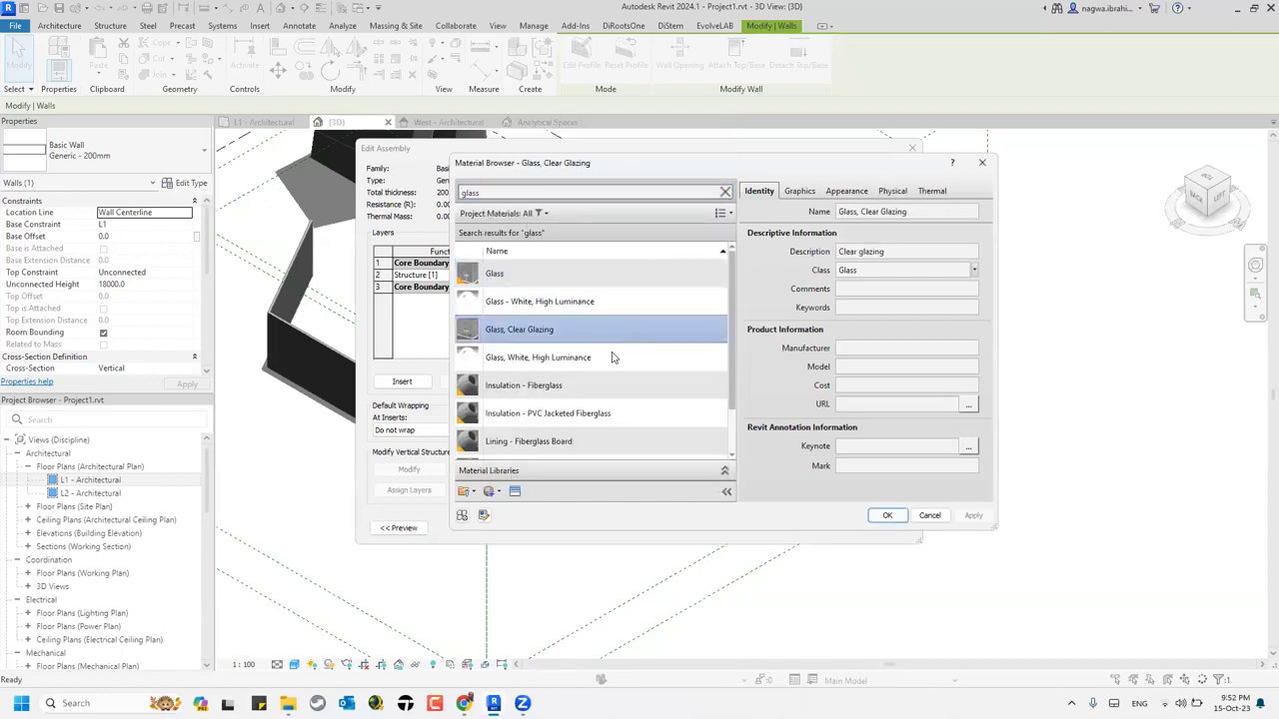
{"action": "left_click", "coordinate": [893, 190]}
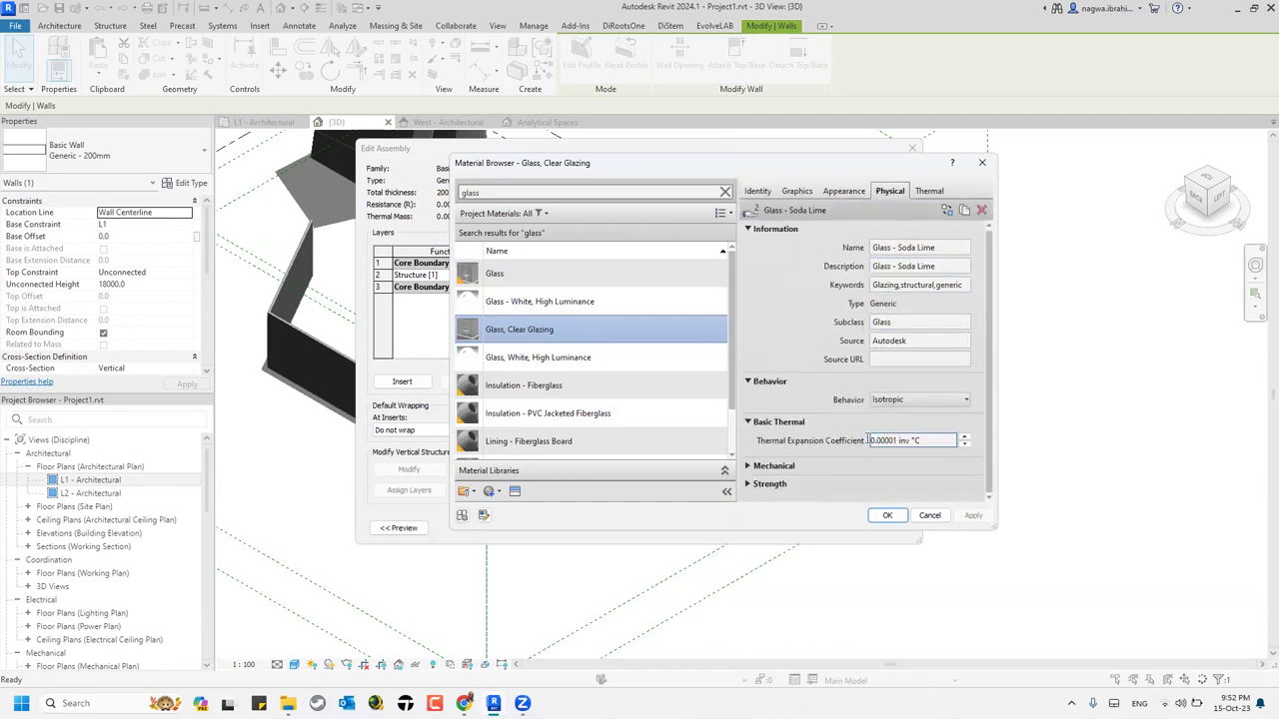
{"action": "left_click", "coordinate": [921, 191]}
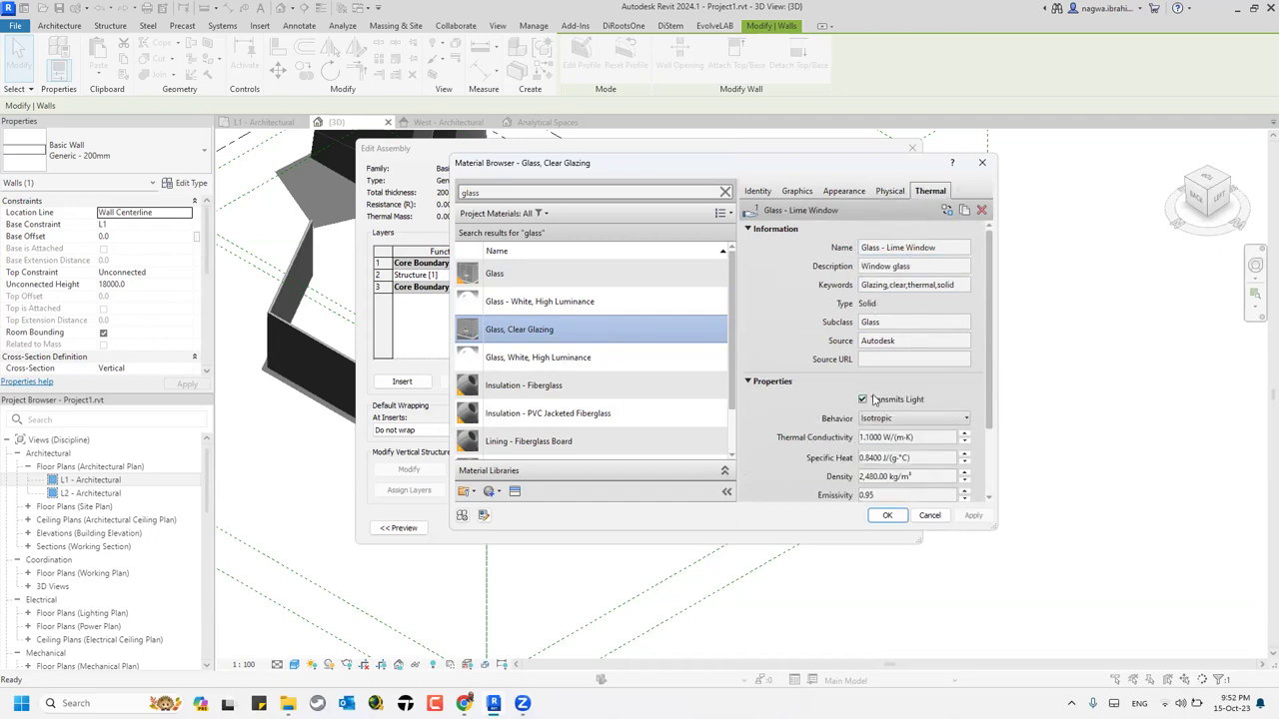
{"action": "scroll", "coordinate": [909, 460], "scroll_direction": "down", "scroll_amount": 1}
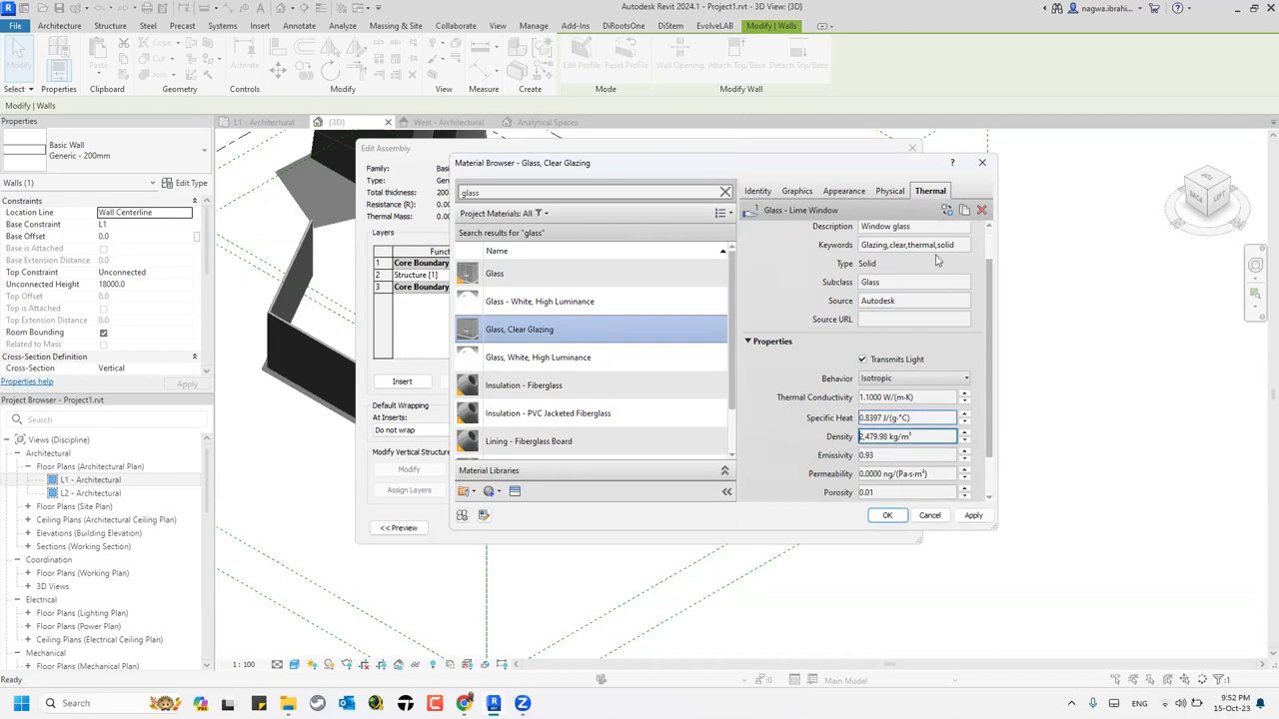
{"action": "left_click", "coordinate": [981, 162]}
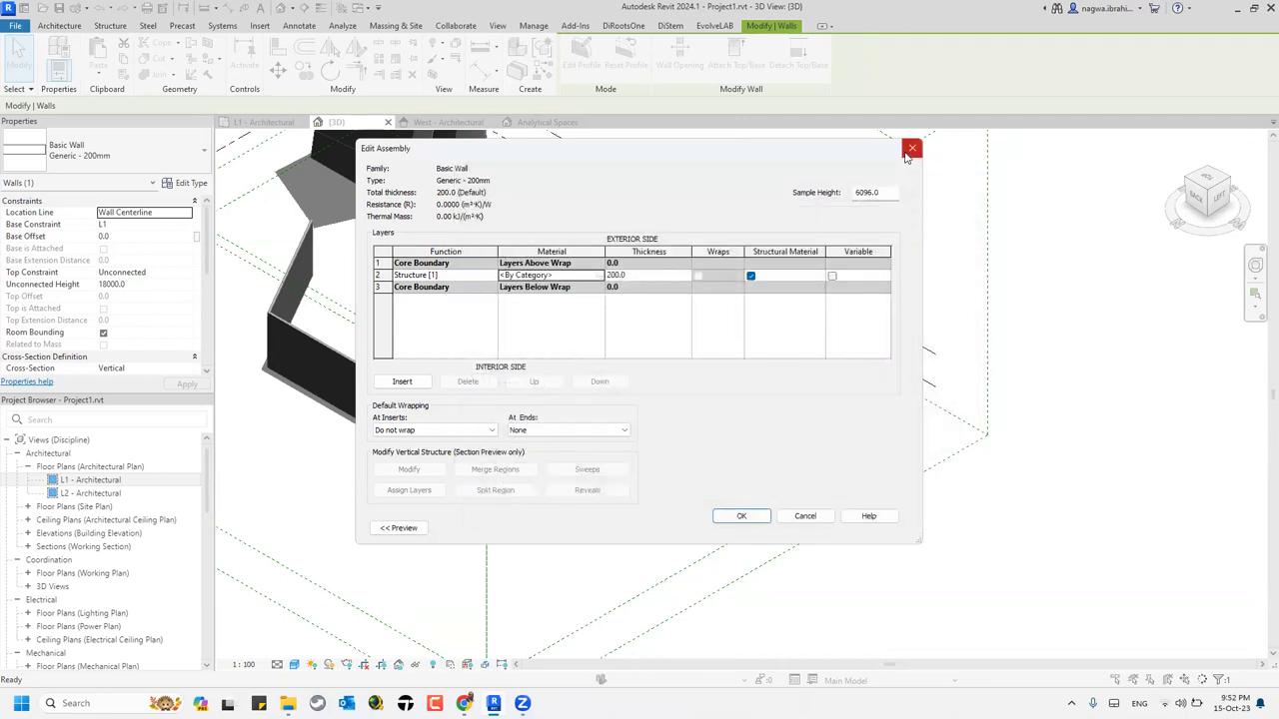
{"action": "left_click", "coordinate": [911, 148]}
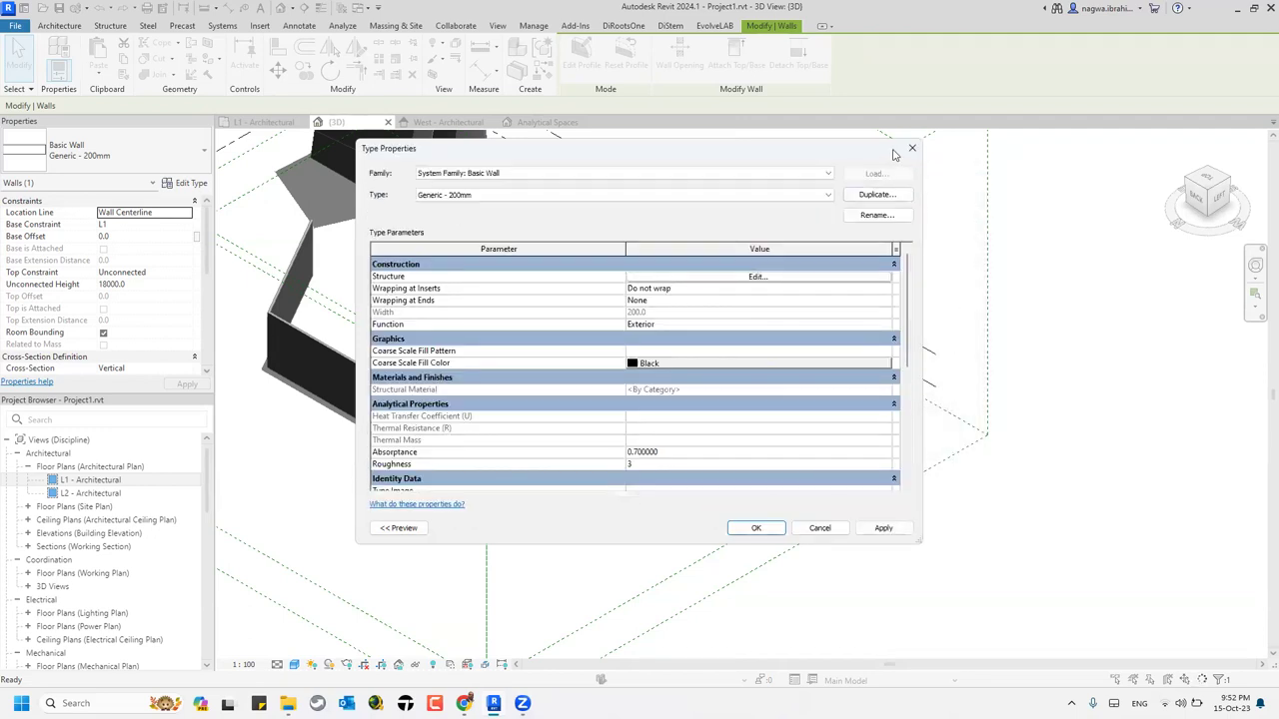
{"action": "left_click", "coordinate": [911, 148]}
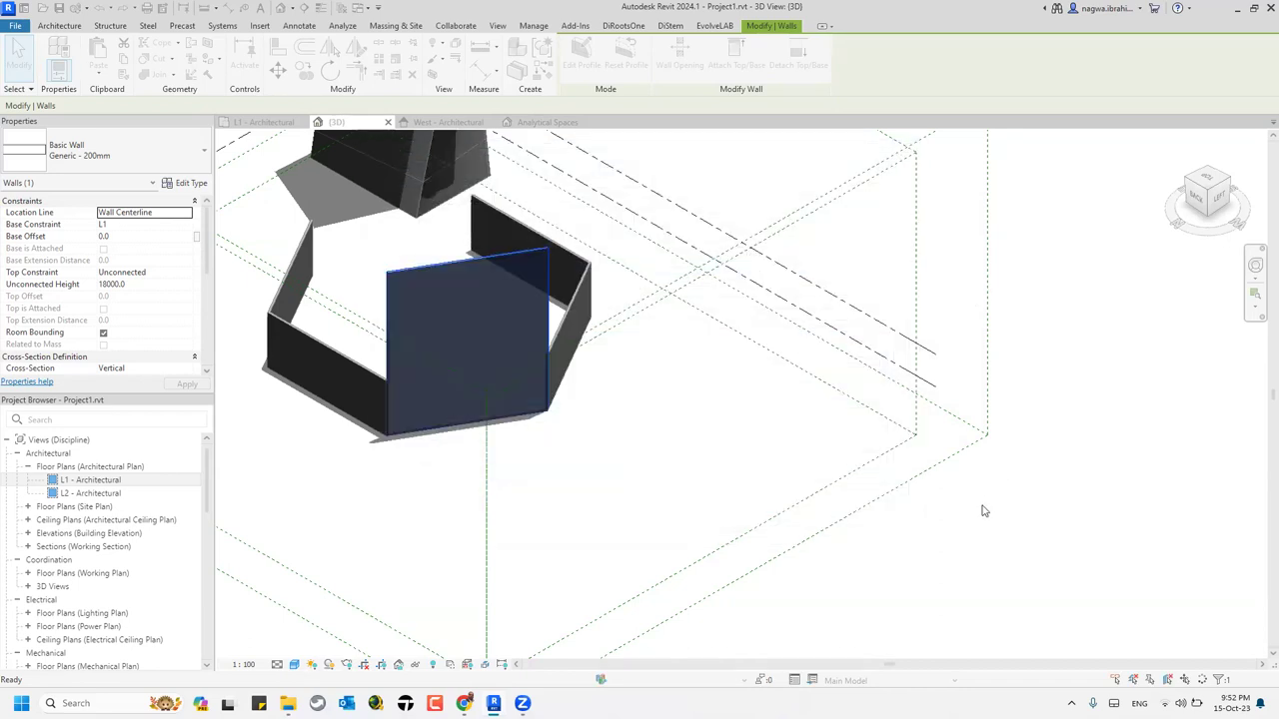
{"action": "key", "text": "Escape"}
- Switch to the presentation, review the slides on Autodesk's lighting plug-in for Revit and ElumTools, and exit the slideshow
{"action": "mouse_move", "coordinate": [465, 699]}
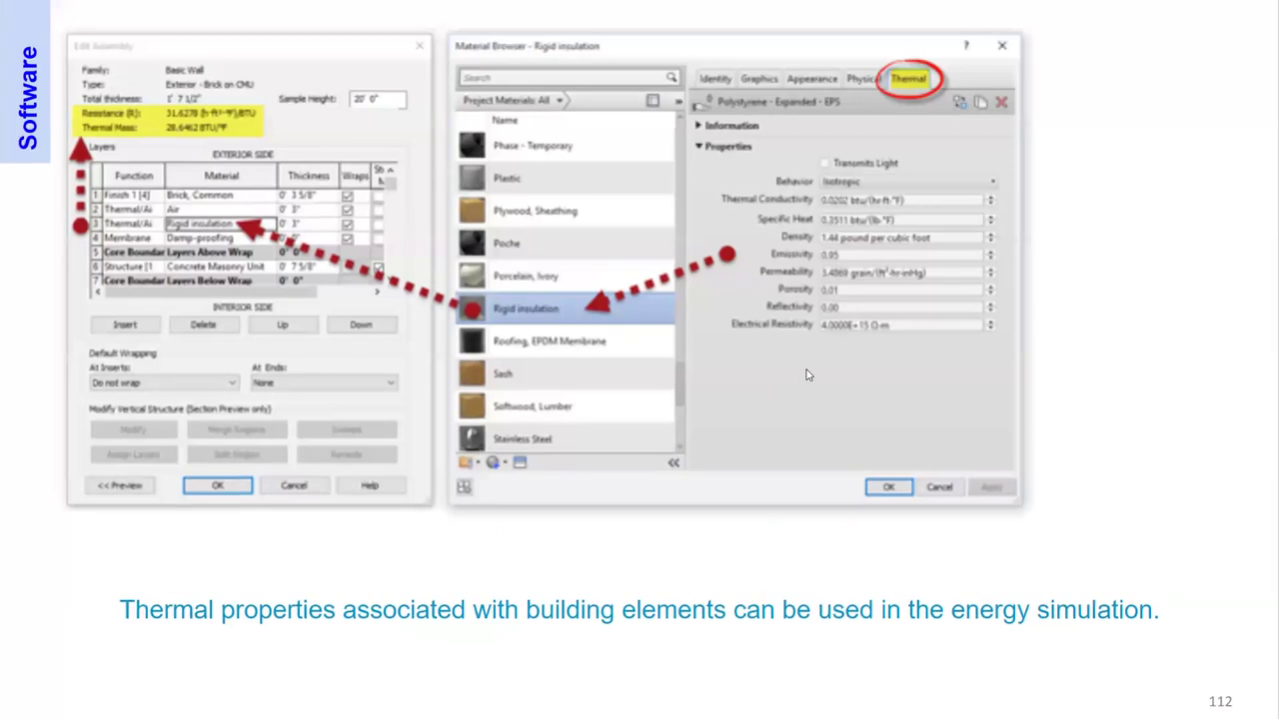
{"action": "key", "text": "Right"}
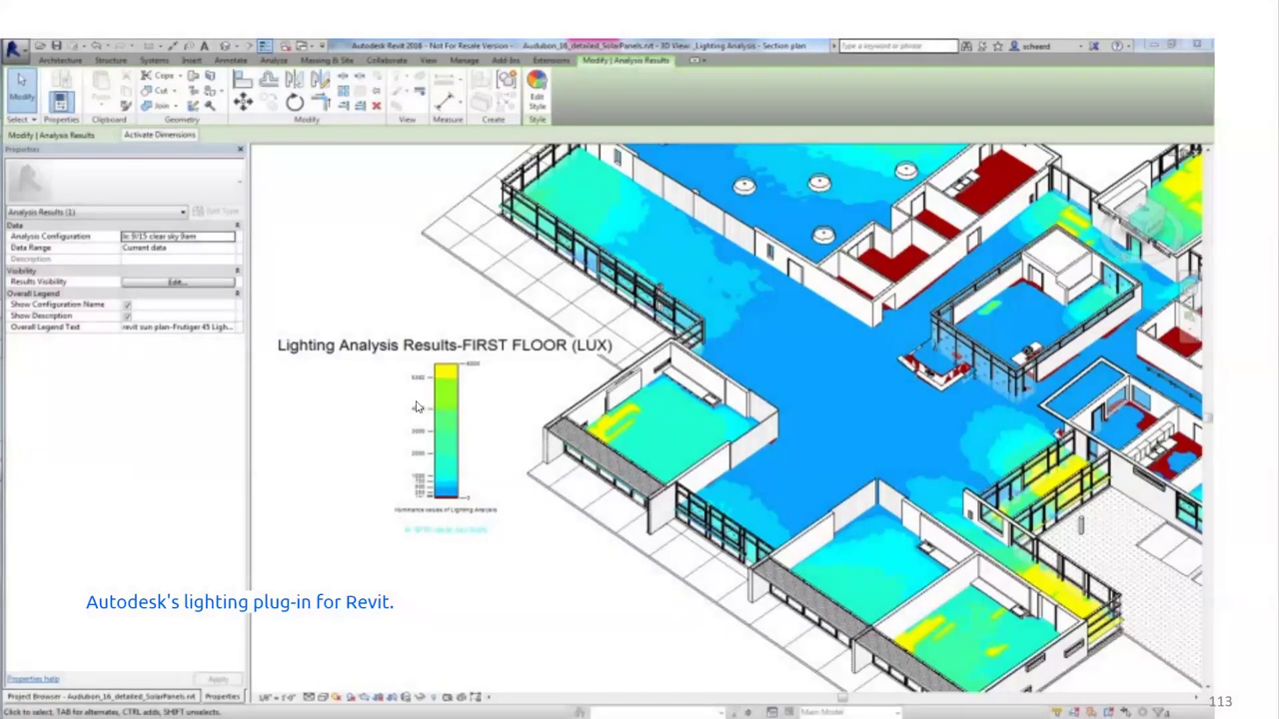
{"action": "key", "text": "Right"}
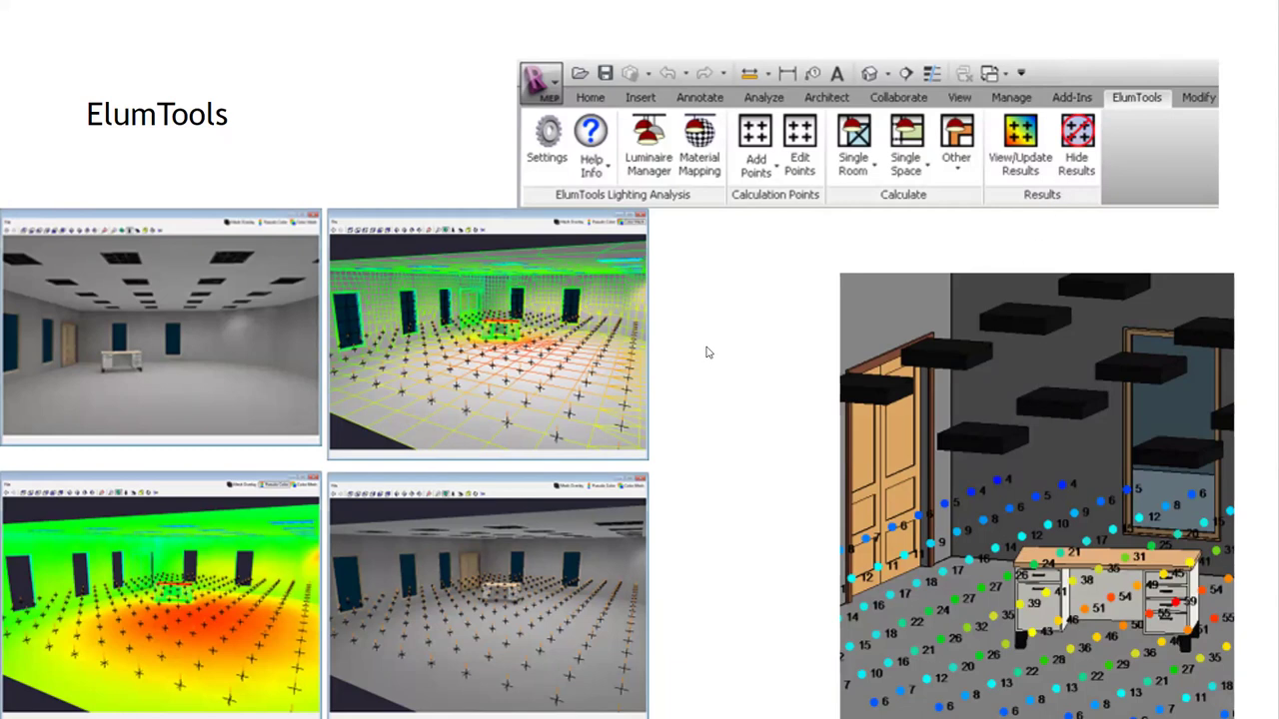
{"action": "key", "text": "Escape"}
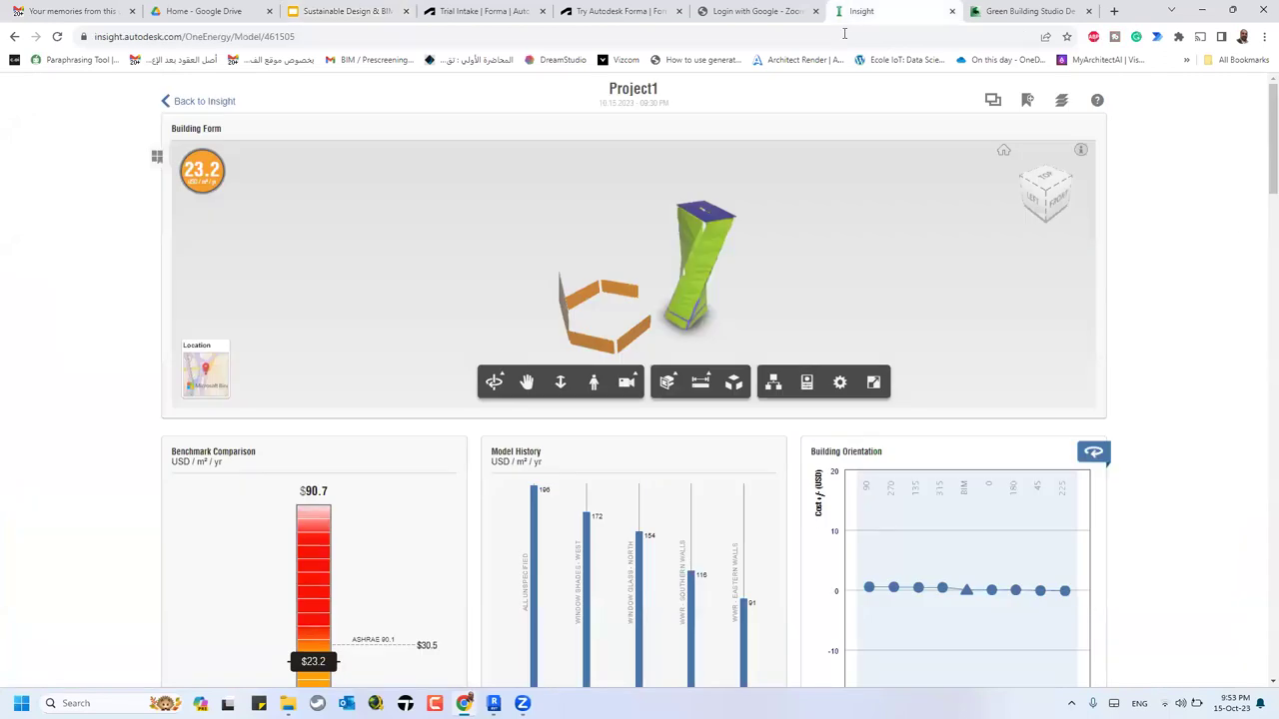
- Load the homeAR Connect page of the Autodesk App Store in place of the Insight results page
{"action": "left_click", "coordinate": [851, 14]}
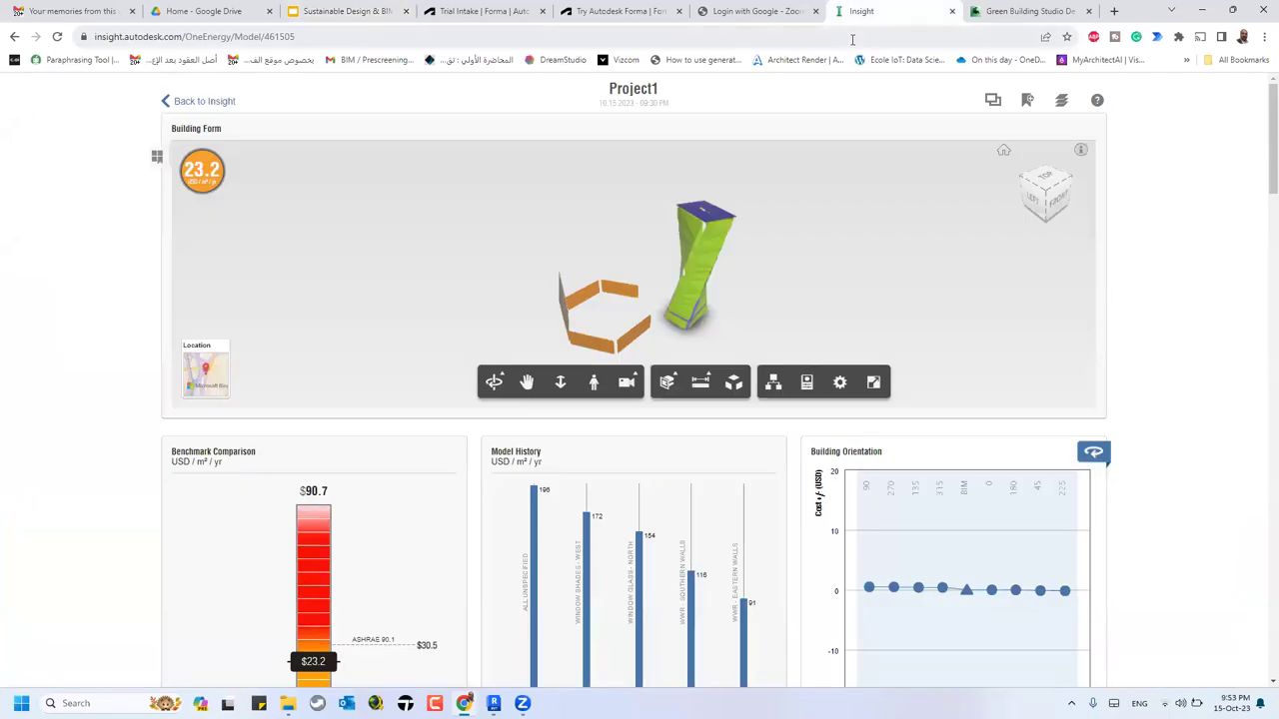
{"action": "left_click", "coordinate": [852, 39]}
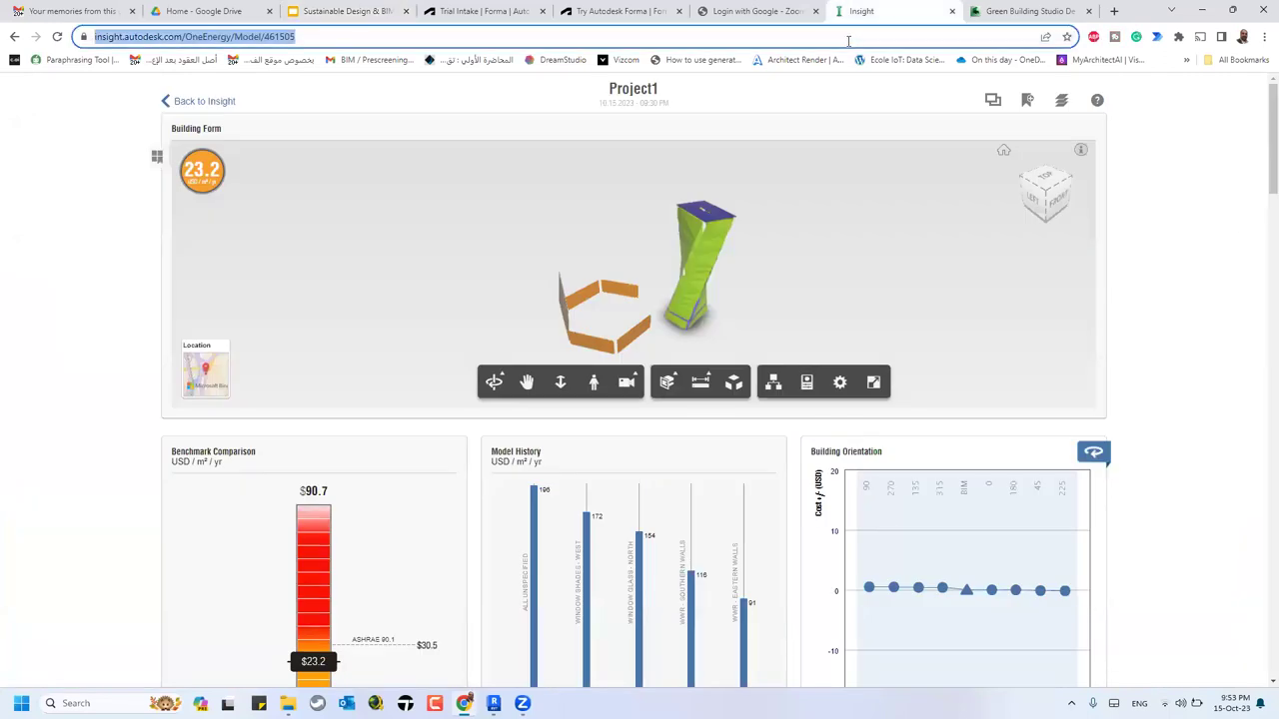
{"action": "type", "text": "app"}
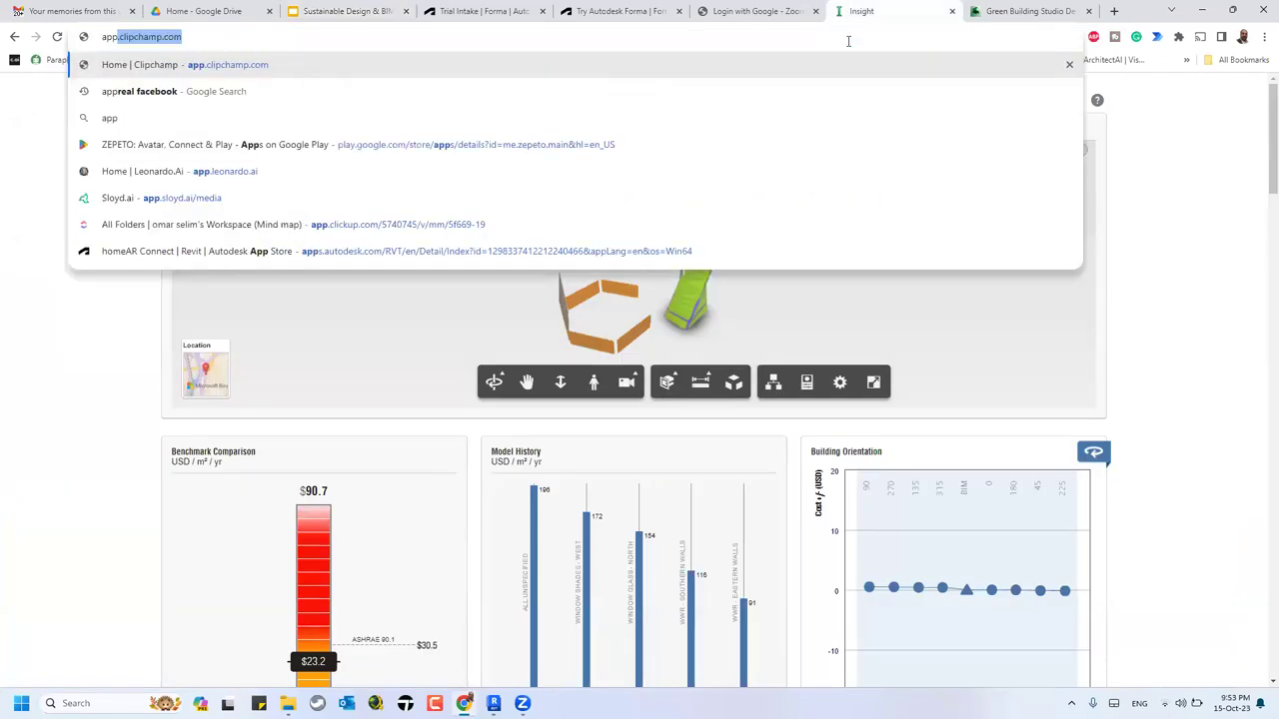
{"action": "key", "text": "Down"}
{"action": "key", "text": "Down"}
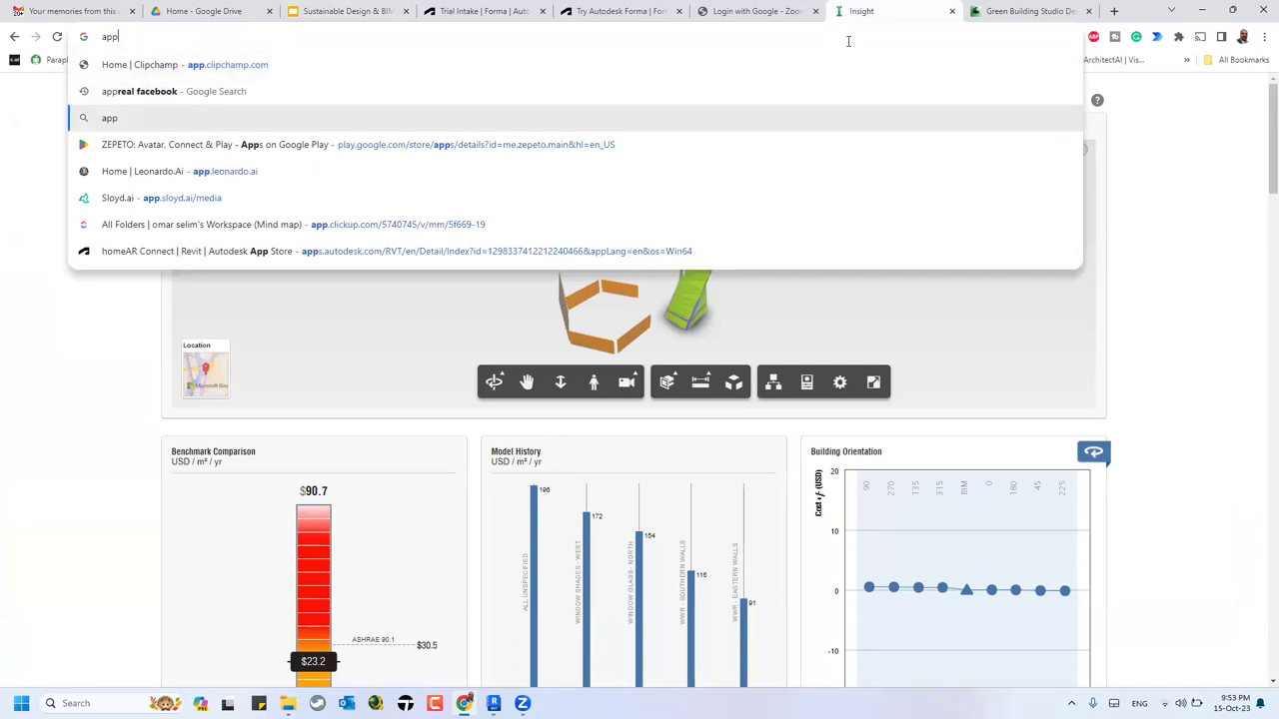
{"action": "key", "text": "Down"}
{"action": "key", "text": "Down"}
{"action": "key", "text": "Down"}
{"action": "key", "text": "Down"}
{"action": "key", "text": "Down"}
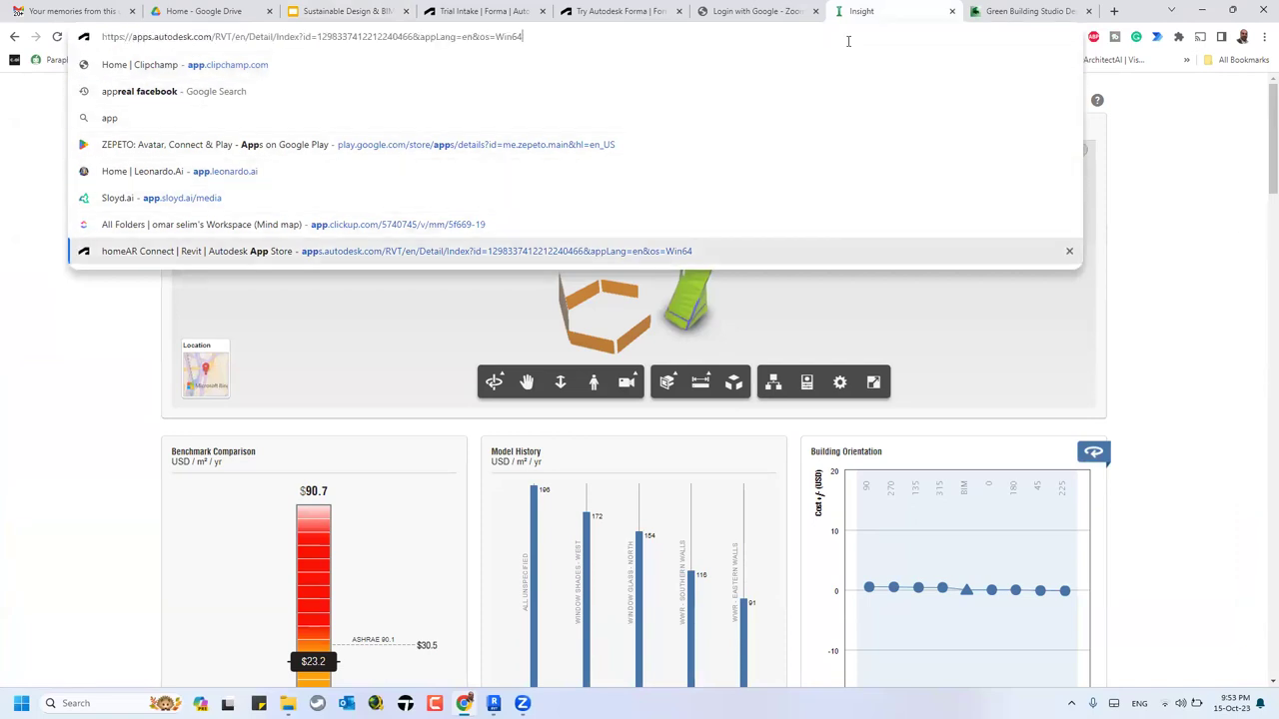
{"action": "key", "text": "Return"}
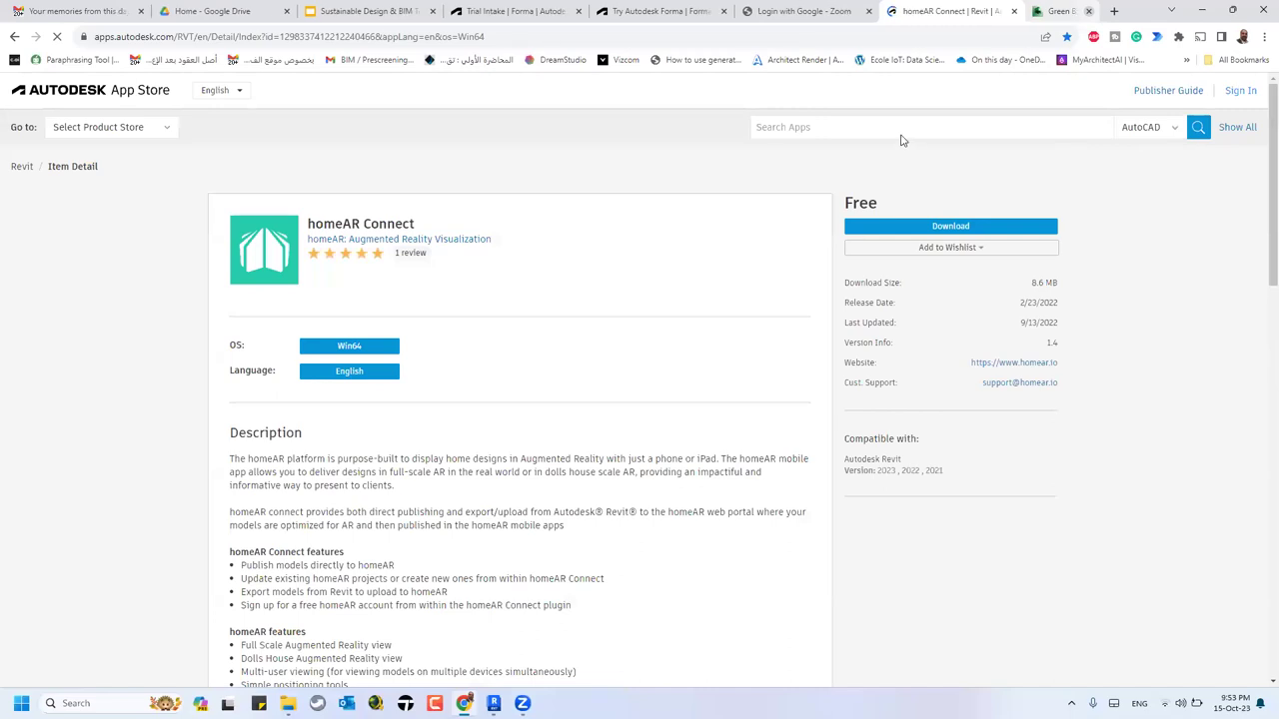
- Search the Revit apps for "leed" and read the details of the UL SPOT app for Autodesk Revit
{"action": "type", "text": "leed"}
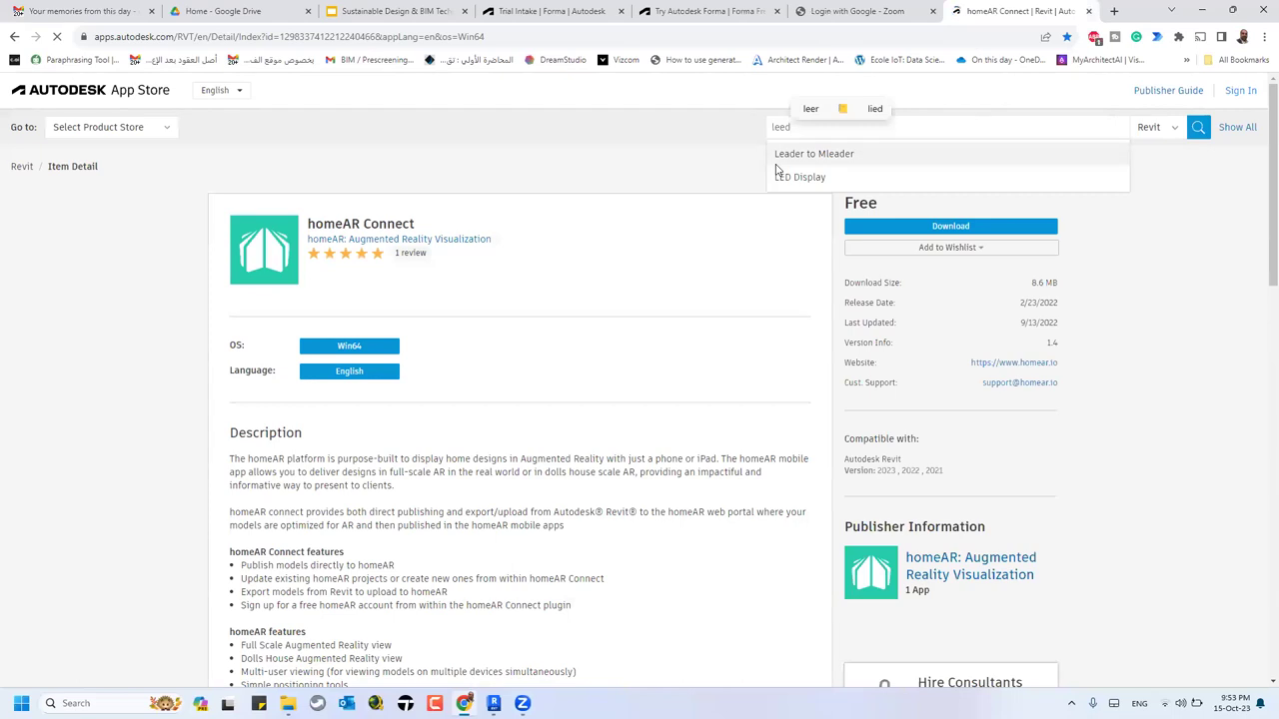
{"action": "key", "text": "Return"}
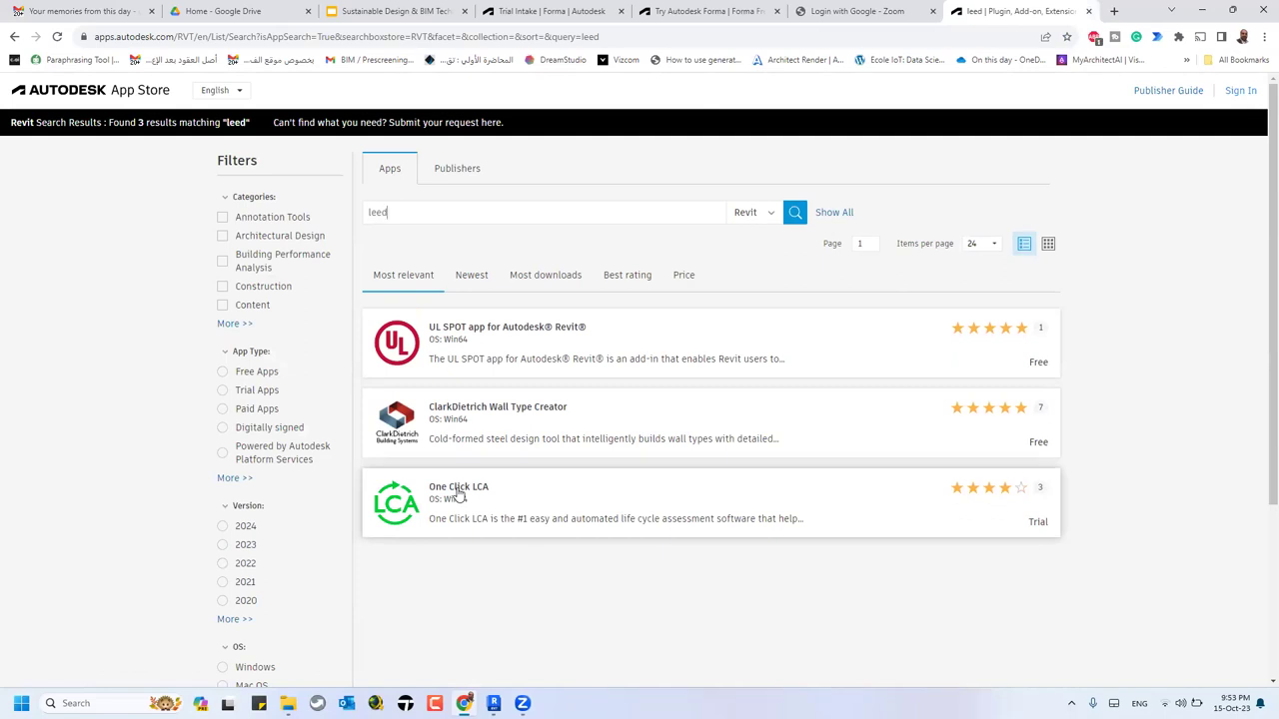
{"action": "left_click", "coordinate": [540, 345]}
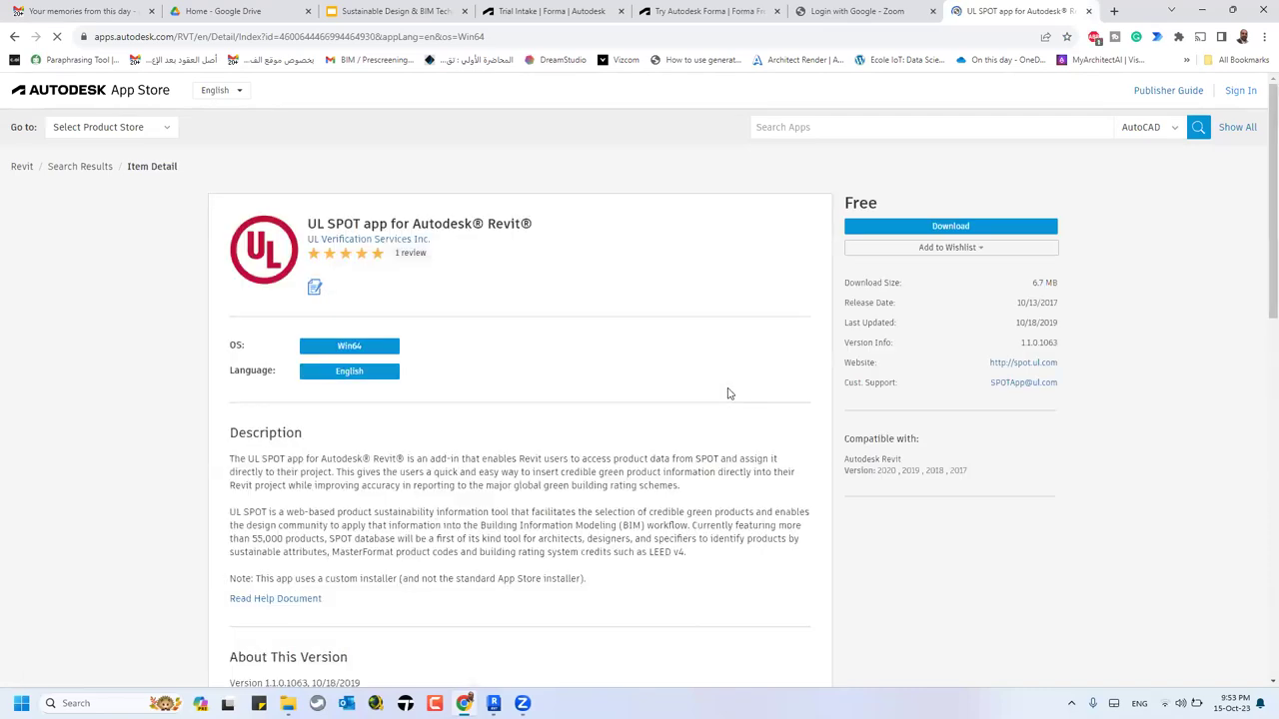
{"action": "scroll", "coordinate": [729, 394], "scroll_direction": "down", "scroll_amount": 6}
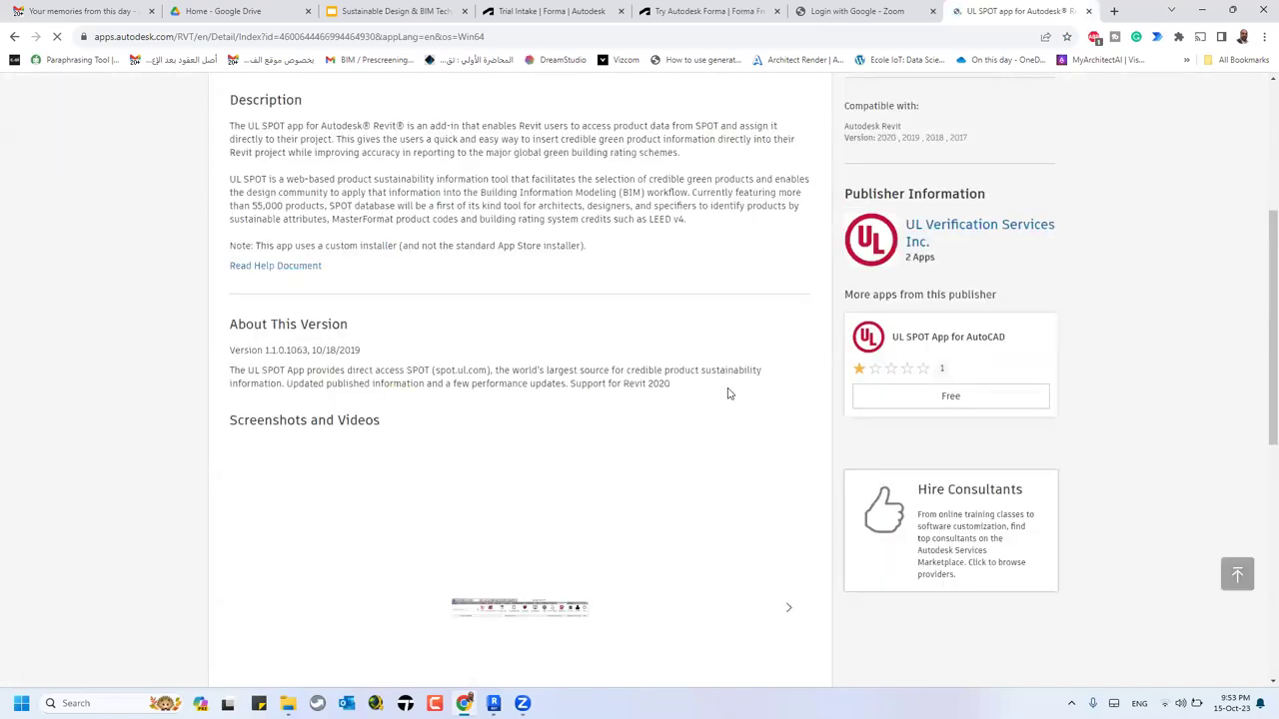
{"action": "scroll", "coordinate": [732, 393], "scroll_direction": "up", "scroll_amount": 3}
{"action": "scroll", "coordinate": [732, 394], "scroll_direction": "up", "scroll_amount": 5}
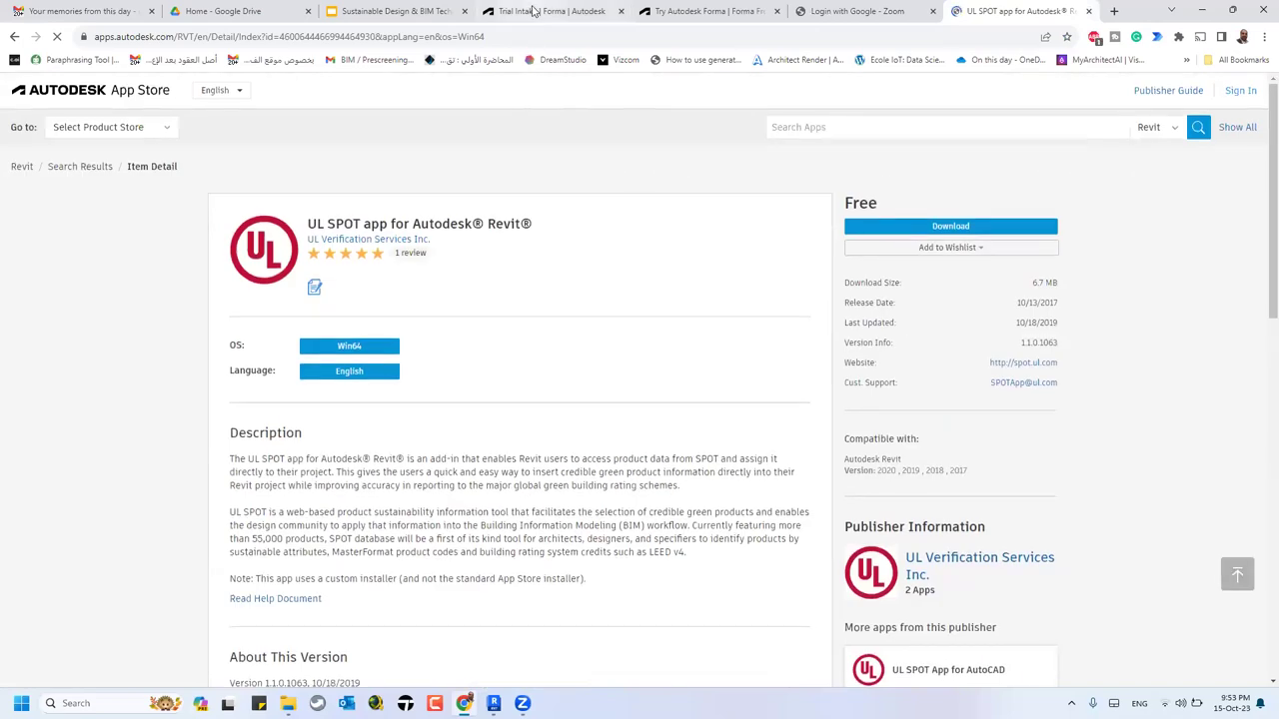
- Return to the Sustainable Design & BIM Technology presentation and look through the slides following ElumTools
{"action": "left_click", "coordinate": [516, 11]}
{"action": "left_click", "coordinate": [399, 11]}
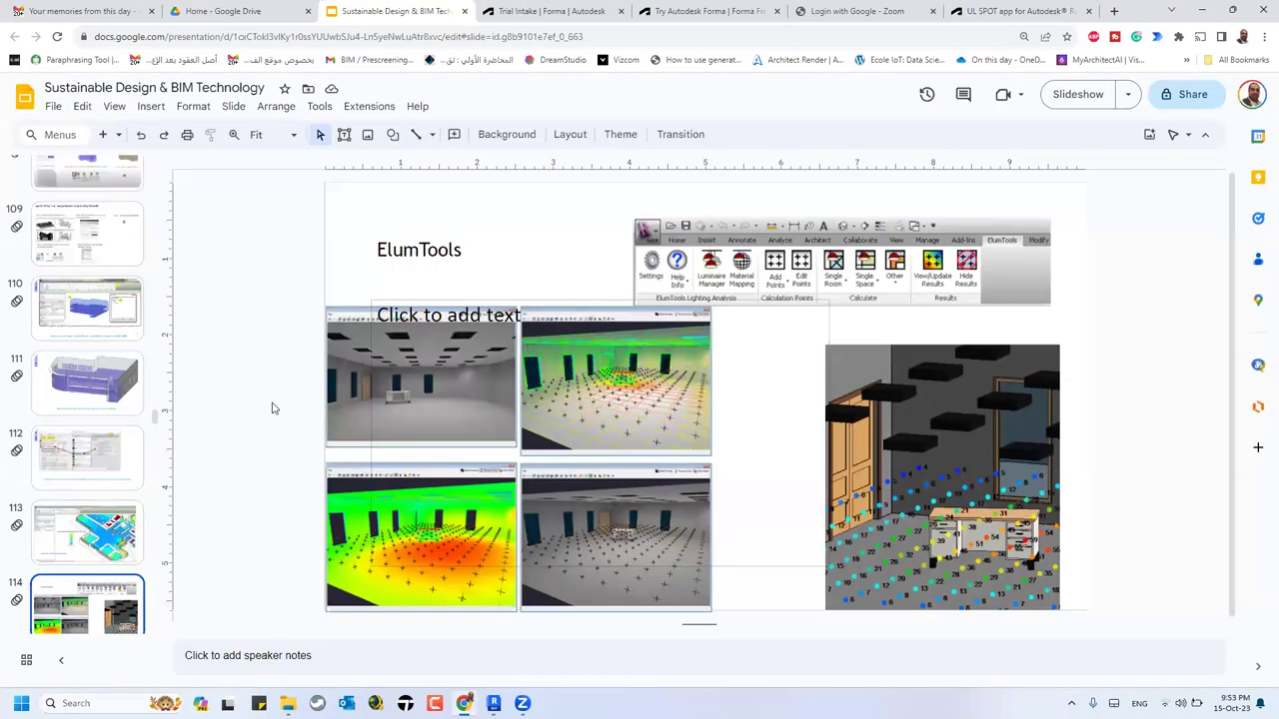
{"action": "scroll", "coordinate": [101, 330], "scroll_direction": "down", "scroll_amount": 1}
{"action": "scroll", "coordinate": [101, 330], "scroll_direction": "down", "scroll_amount": 5}
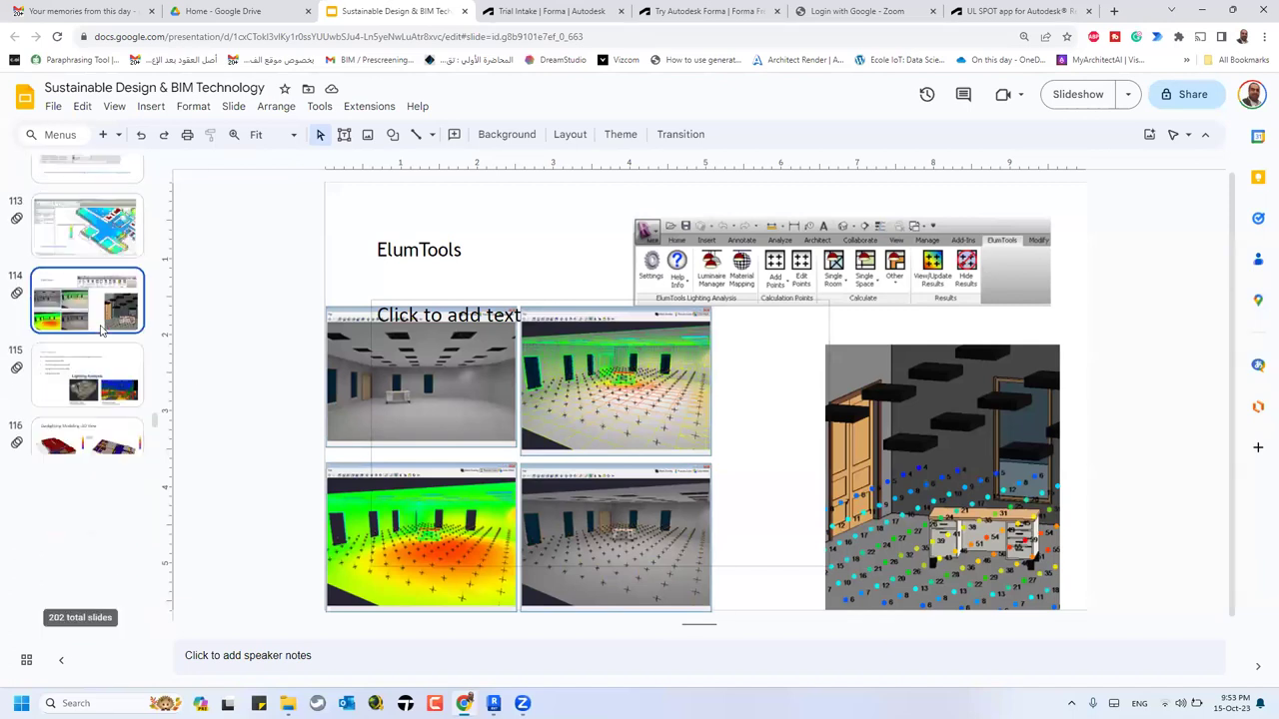
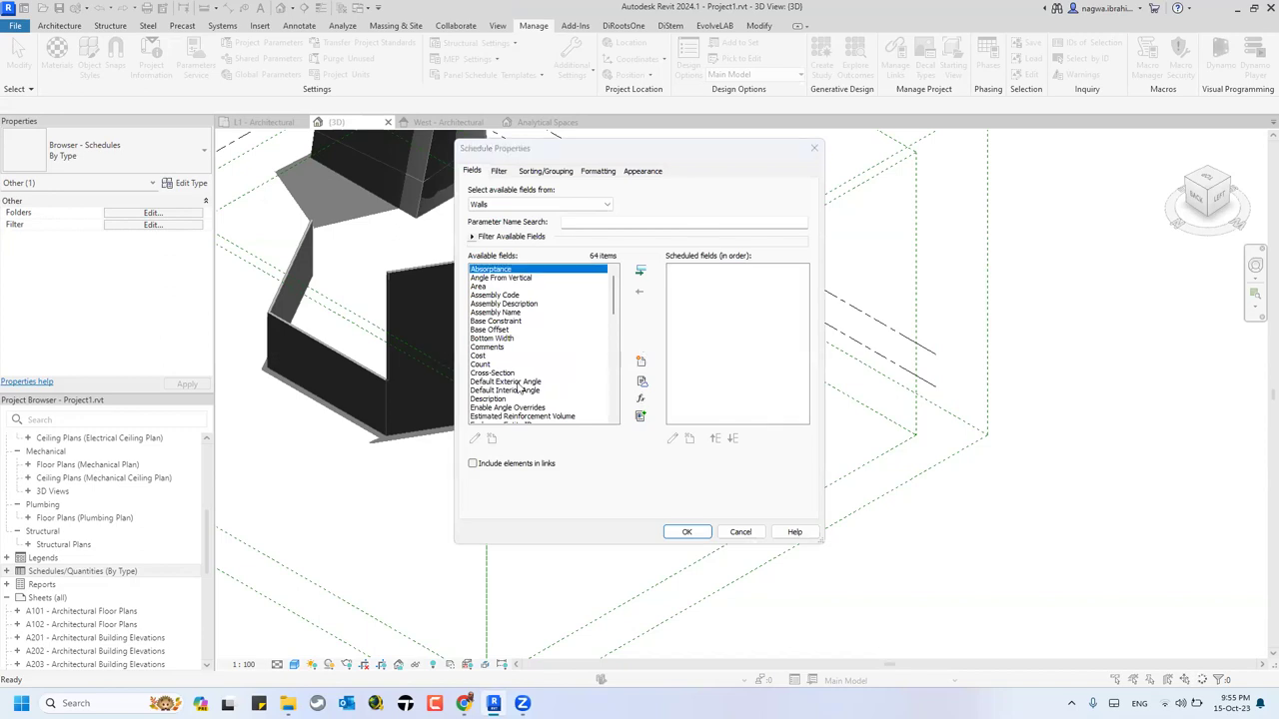
- Add the Assembly Code, Area and Length fields to the wall schedule and create it
{"action": "key", "text": "Down"}
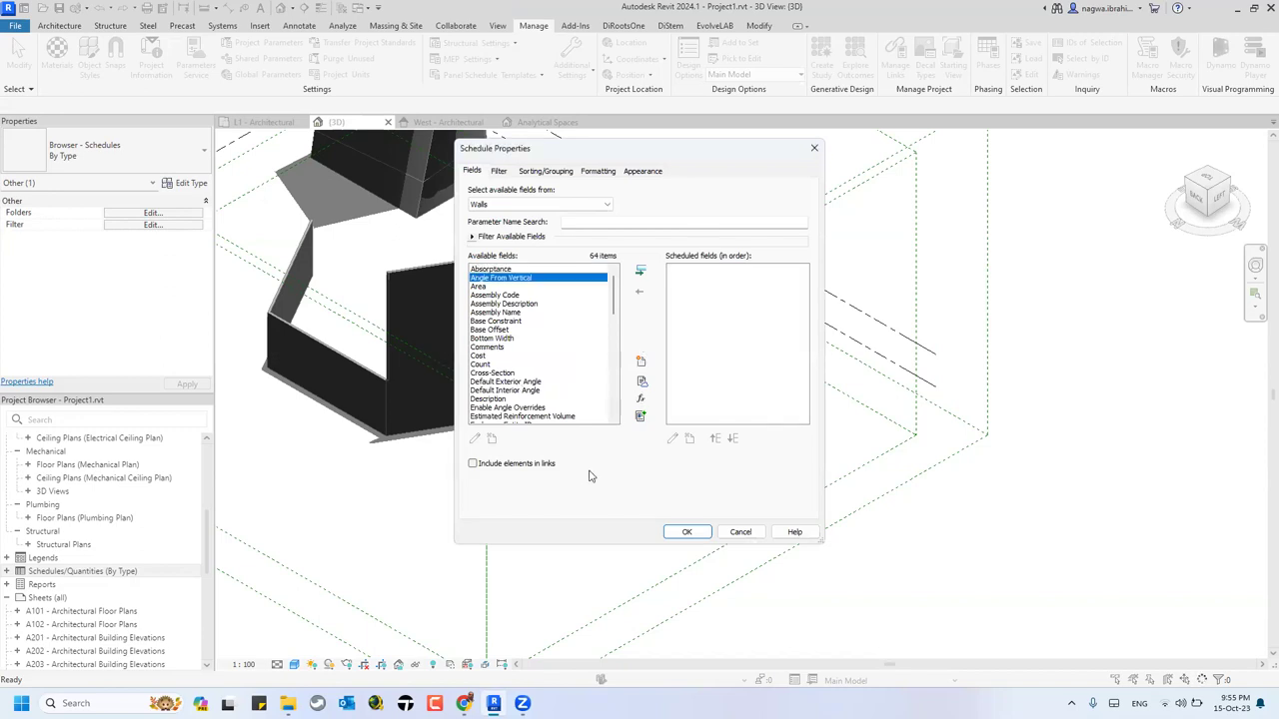
{"action": "double_click", "coordinate": [531, 294]}
{"action": "double_click", "coordinate": [532, 287]}
{"action": "scroll", "coordinate": [536, 325], "scroll_direction": "down", "scroll_amount": 7}
{"action": "left_click", "coordinate": [513, 391]}
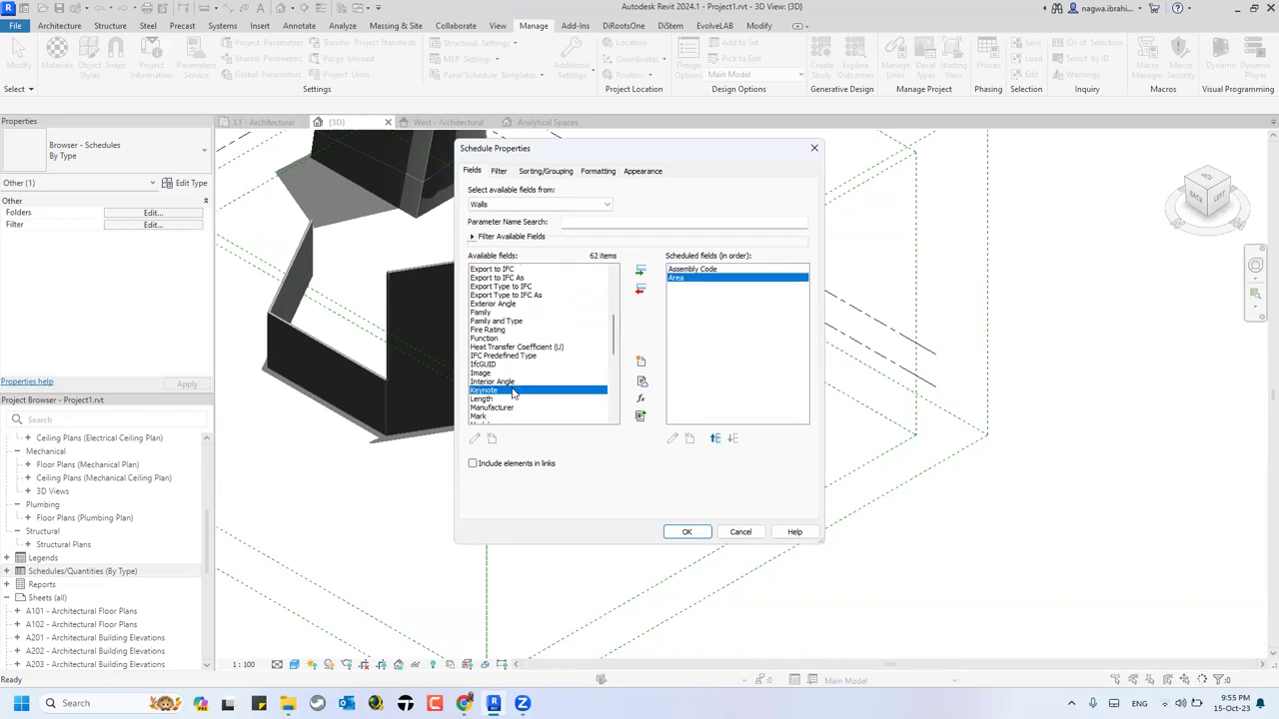
{"action": "key", "text": "Down"}
{"action": "double_click", "coordinate": [507, 403]}
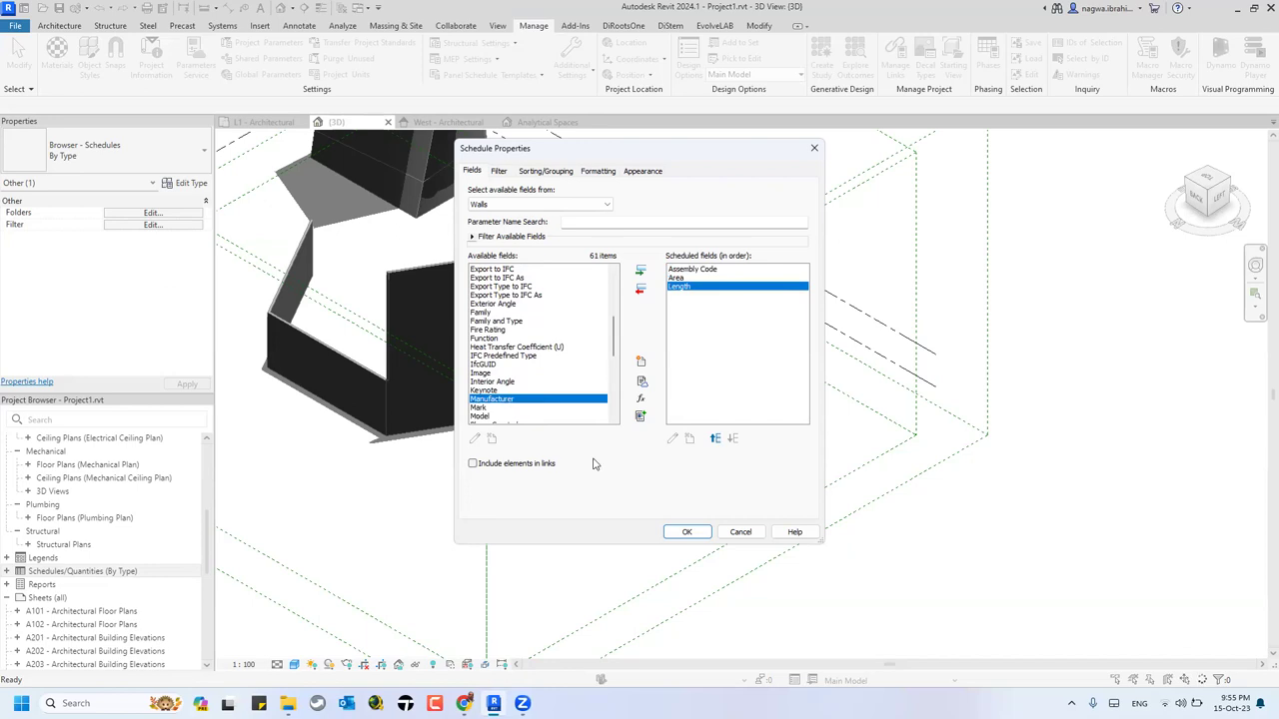
{"action": "left_click", "coordinate": [686, 531]}
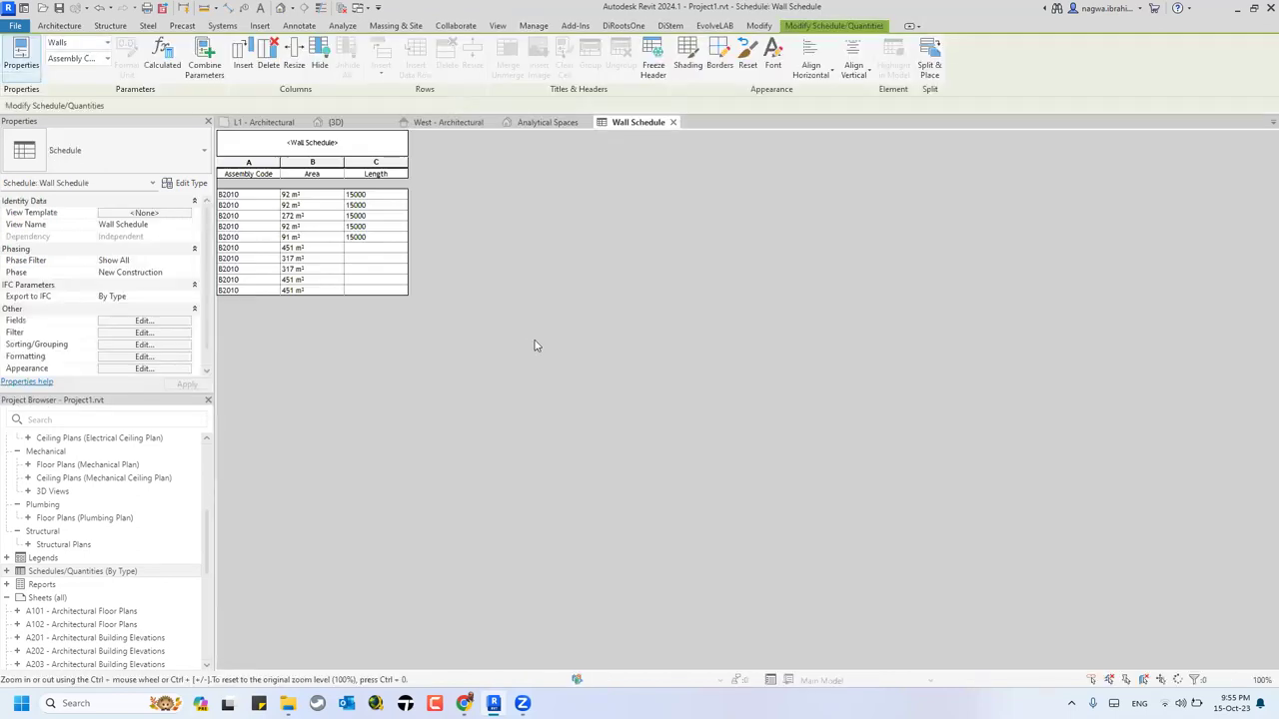
- Highlight the 91 m² wall from the schedule in the model, view it in the L1 - Architectural plan, and clear the selection
{"action": "left_click", "coordinate": [266, 239]}
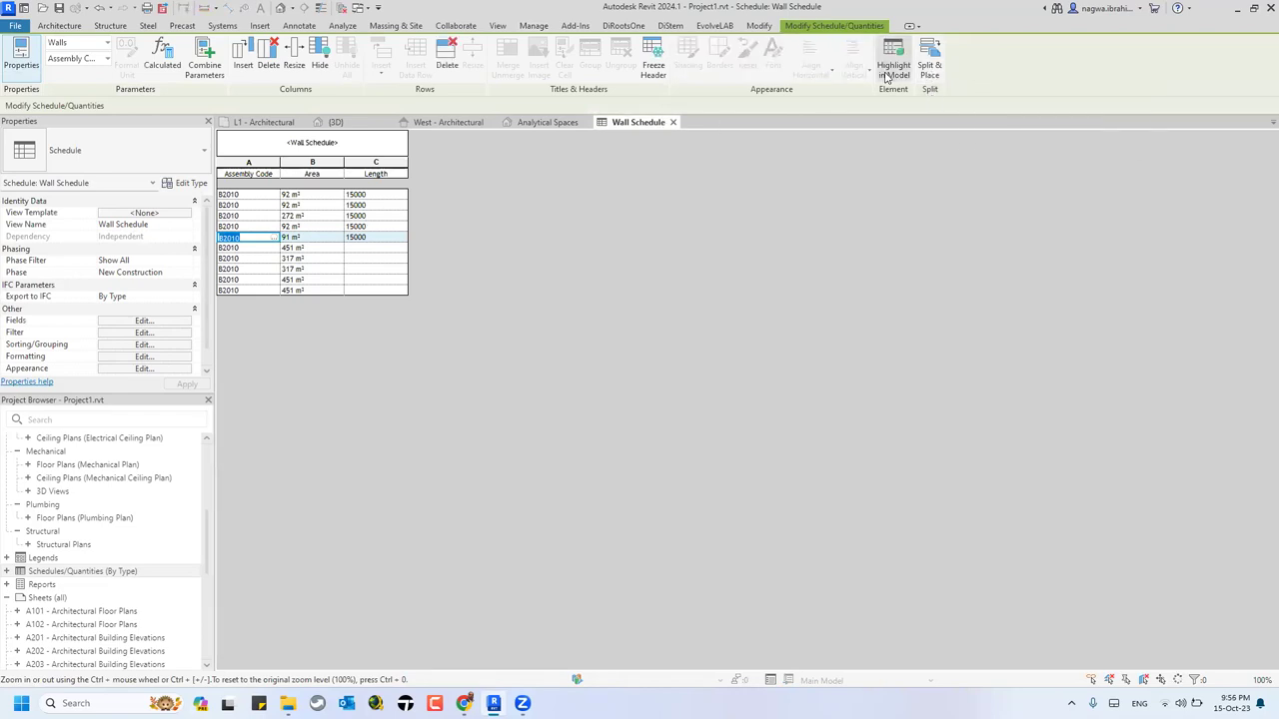
{"action": "left_click", "coordinate": [885, 78]}
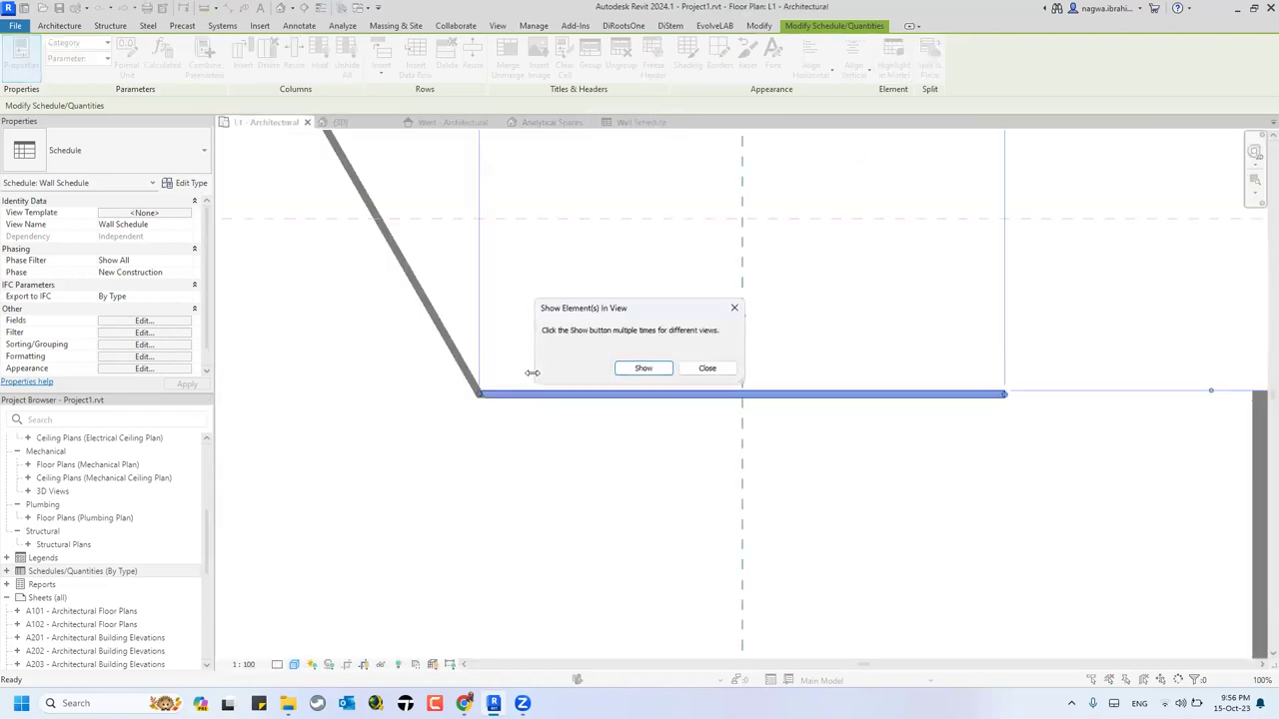
{"action": "left_click", "coordinate": [709, 372]}
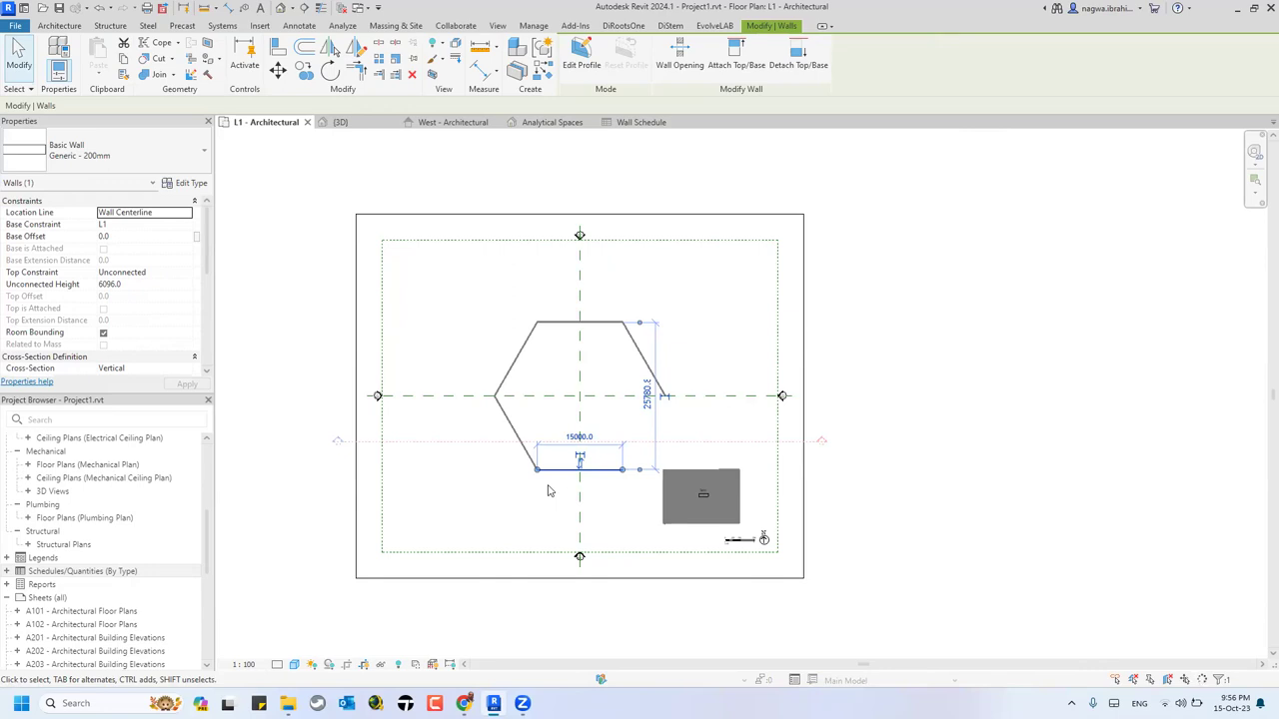
{"action": "left_click", "coordinate": [826, 271]}
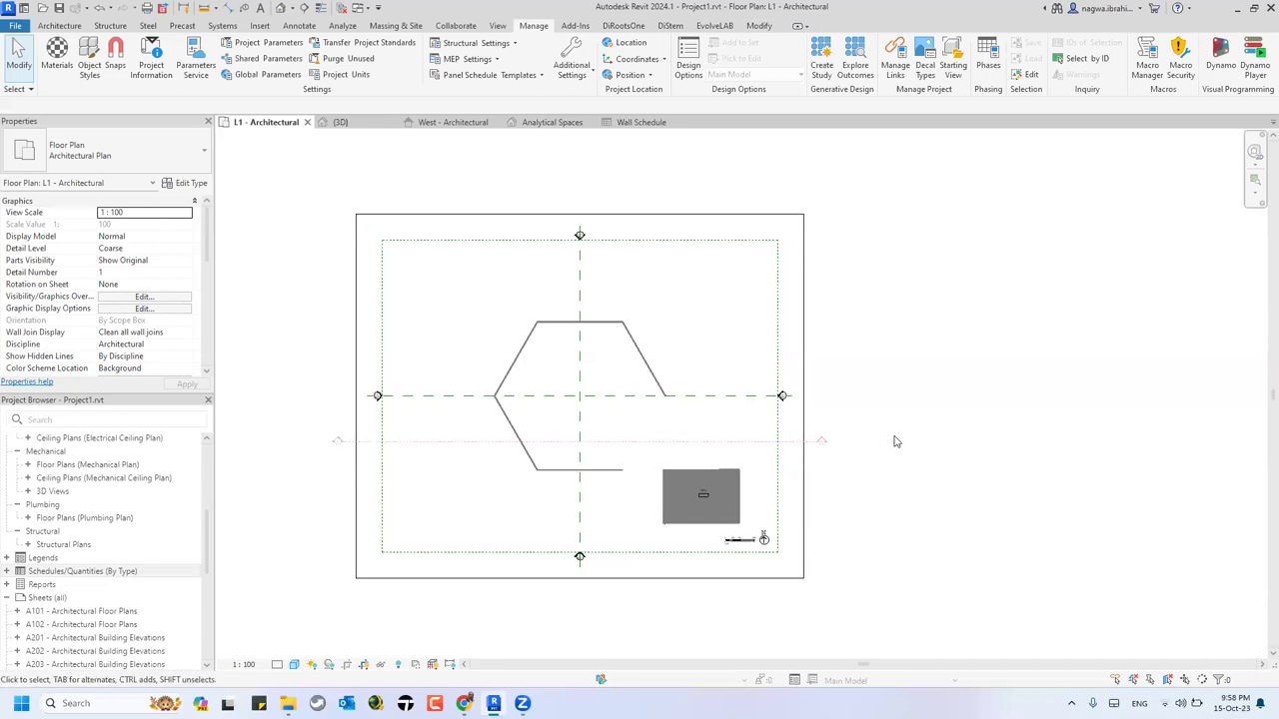
{"action": "scroll", "coordinate": [891, 440], "scroll_direction": "down", "scroll_amount": 3}
{"action": "scroll", "coordinate": [879, 474], "scroll_direction": "up", "scroll_amount": 3}
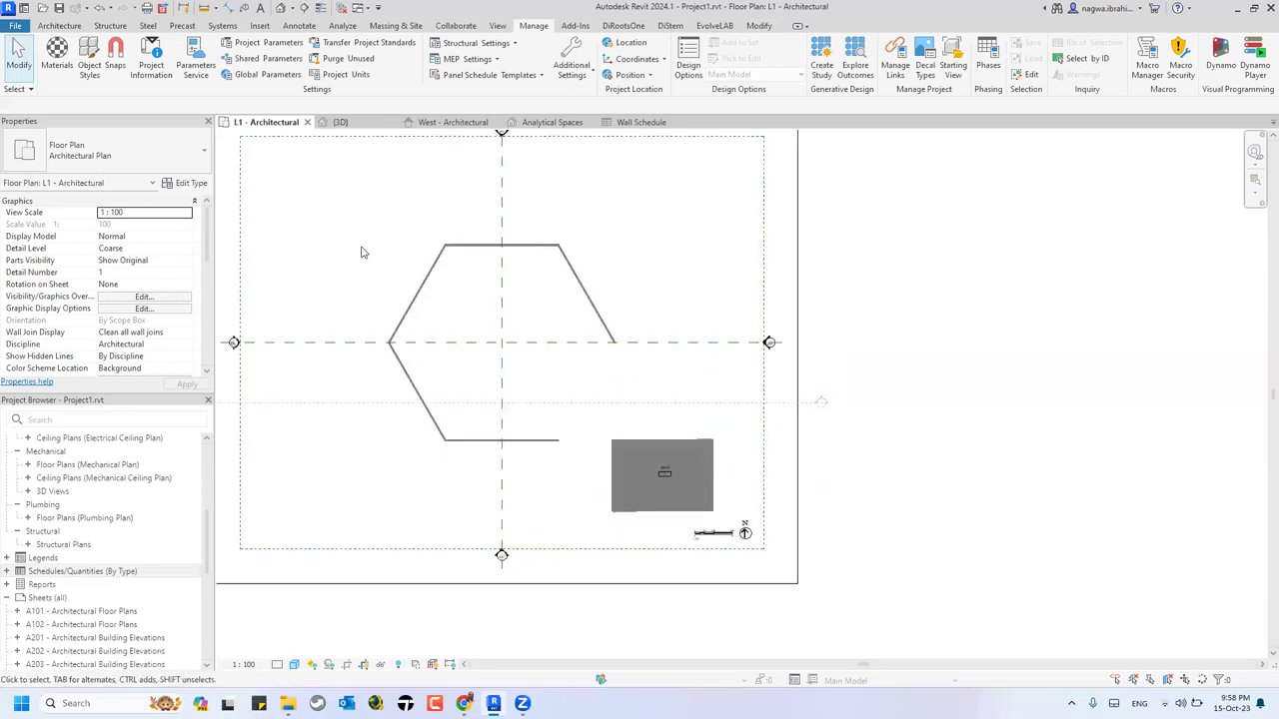
{"action": "scroll", "coordinate": [359, 251], "scroll_direction": "up", "scroll_amount": 3}
{"action": "scroll", "coordinate": [359, 252], "scroll_direction": "up", "scroll_amount": 1}
{"action": "scroll", "coordinate": [710, 314], "scroll_direction": "down", "scroll_amount": 2}
{"action": "scroll", "coordinate": [519, 346], "scroll_direction": "down", "scroll_amount": 2}
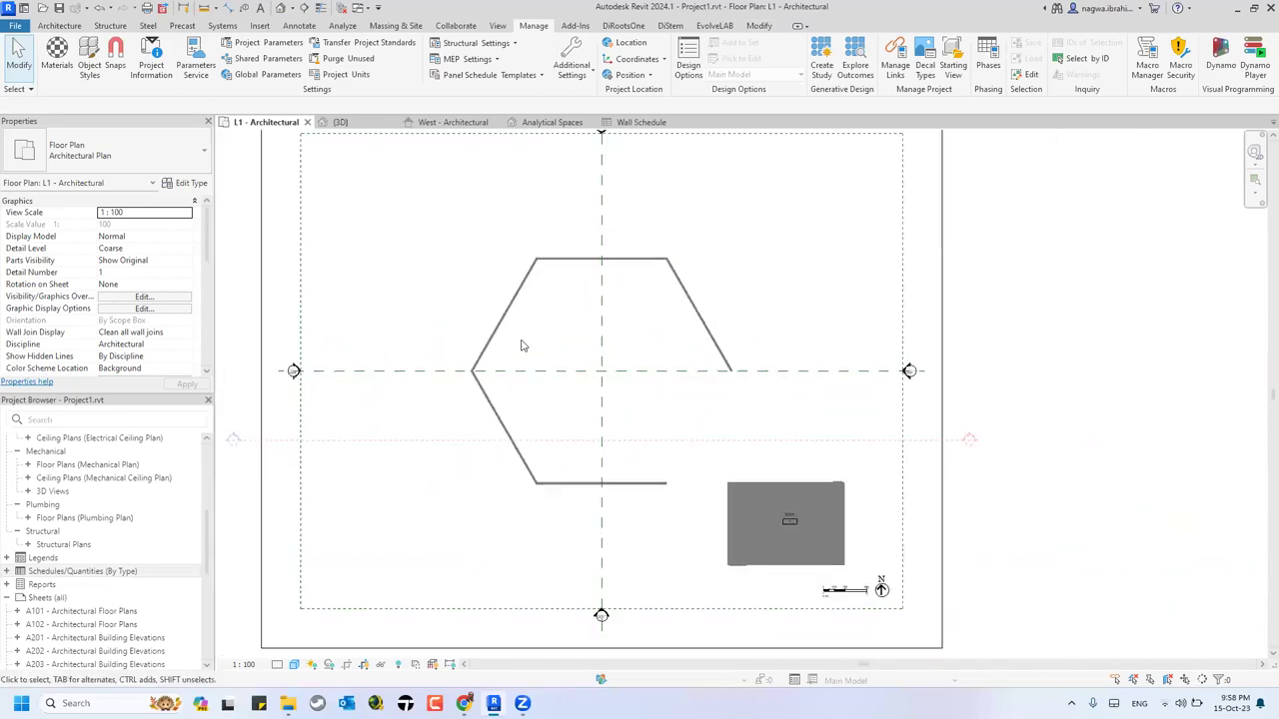